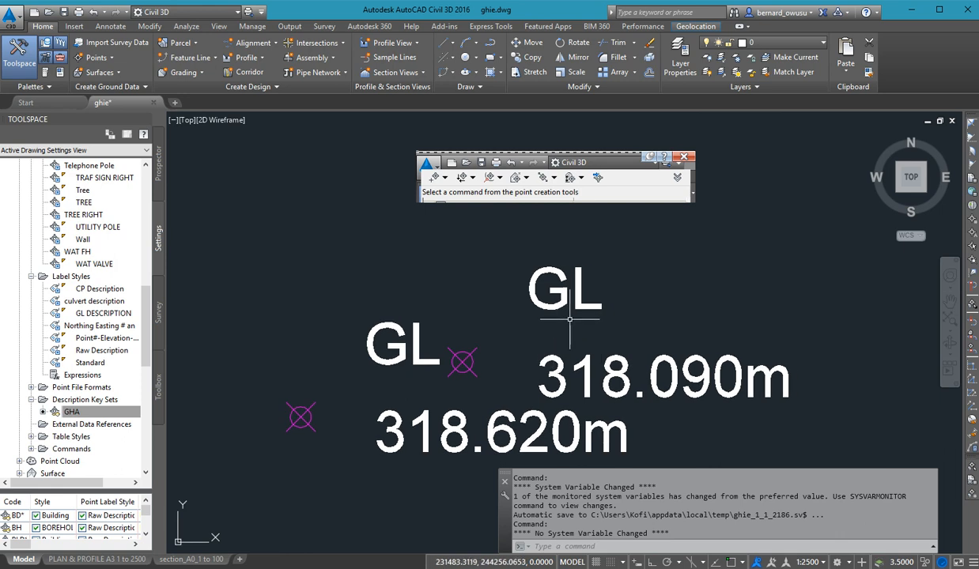
- Review the codes and point label styles assigned in the GHA description key set
middle_click_drag(535, 359, 584, 347)
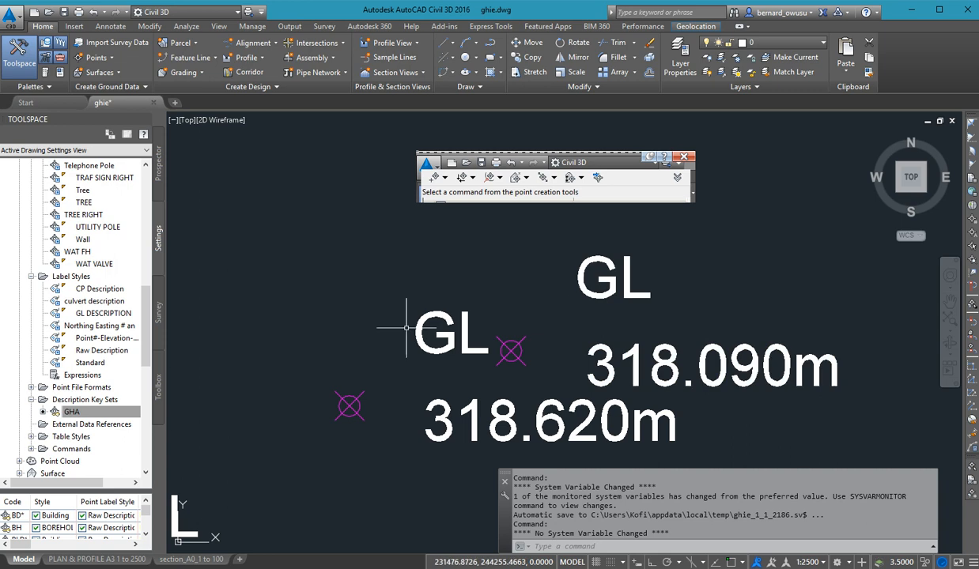
left_click(125, 410)
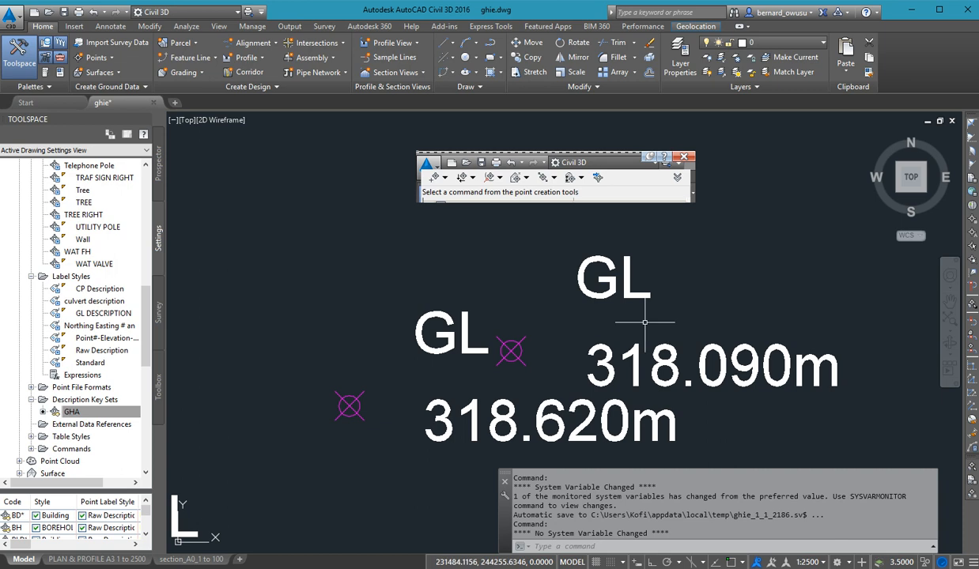
mouse_move(586, 330)
middle_mouse_down()
mouse_move(541, 289)
mouse_move(508, 304)
middle_mouse_up()
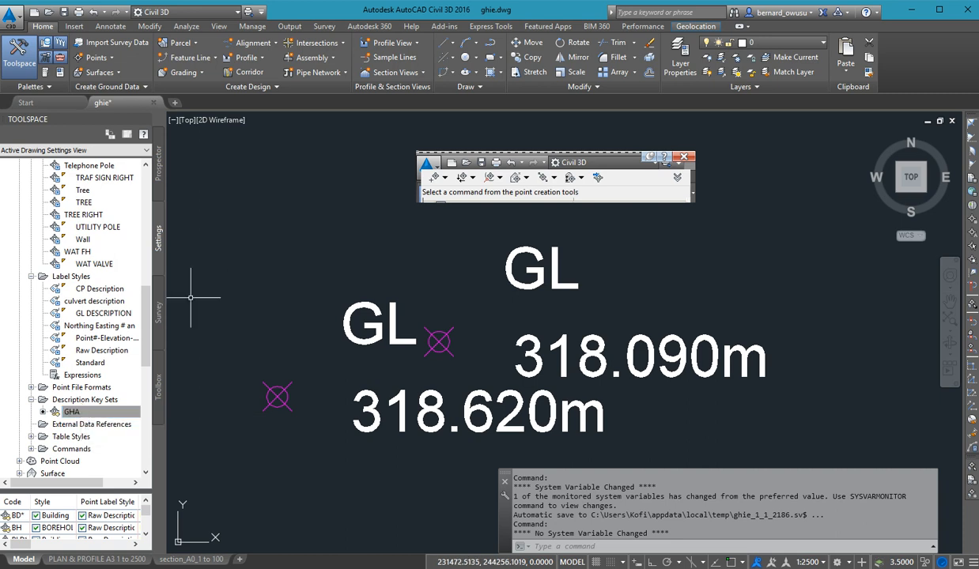
right_click(73, 412)
left_click(113, 436)
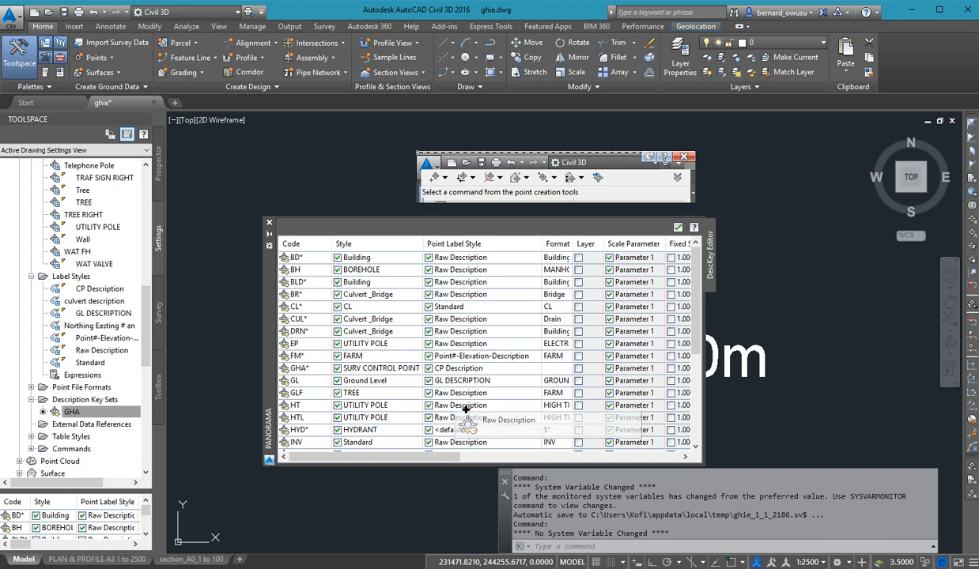
left_click(678, 228)
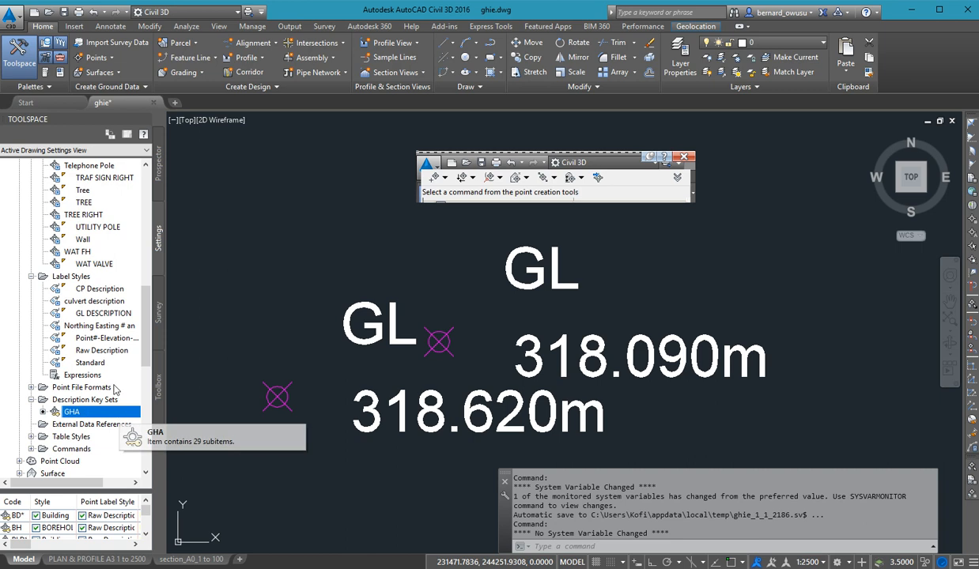
left_click(103, 314)
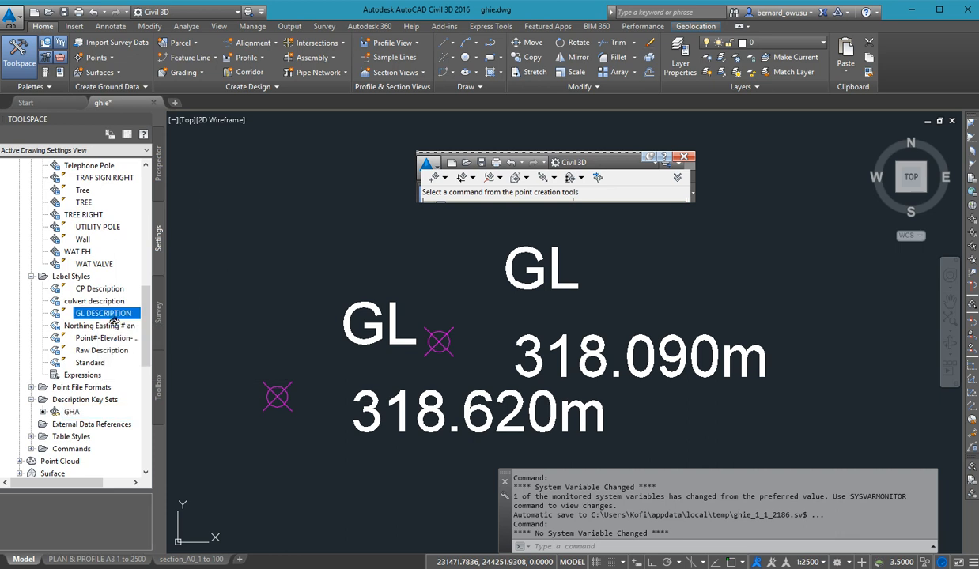
double_click(113, 318)
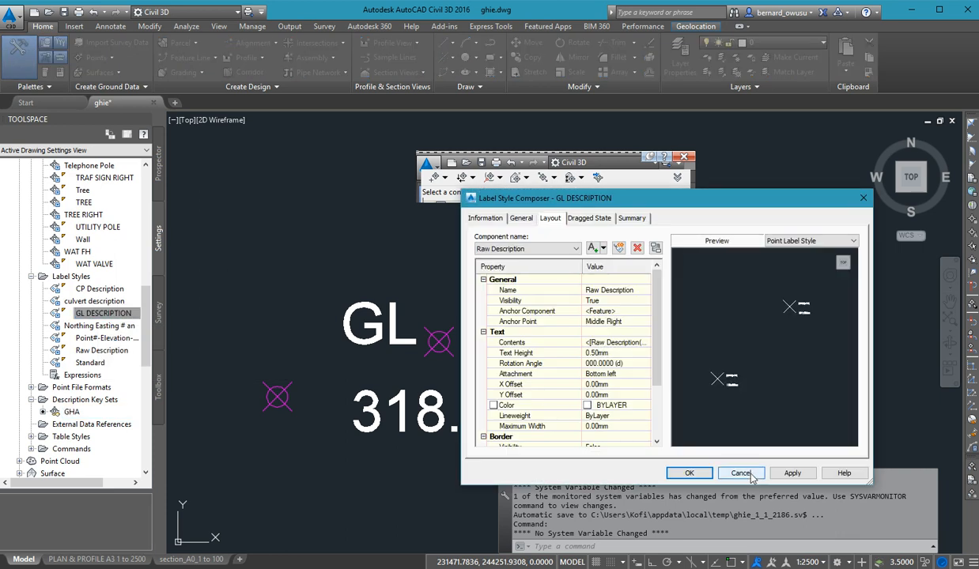
left_click(744, 530)
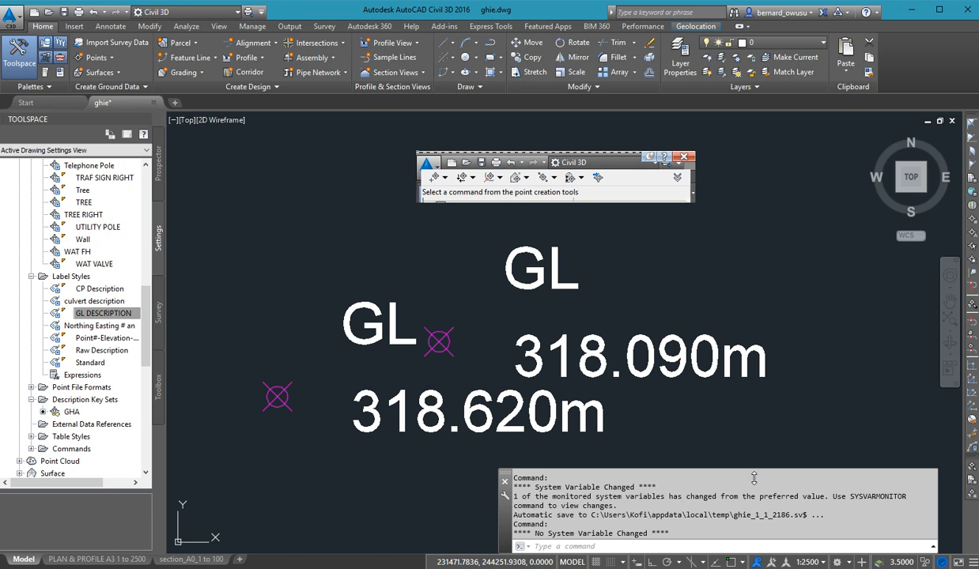
left_click(112, 316)
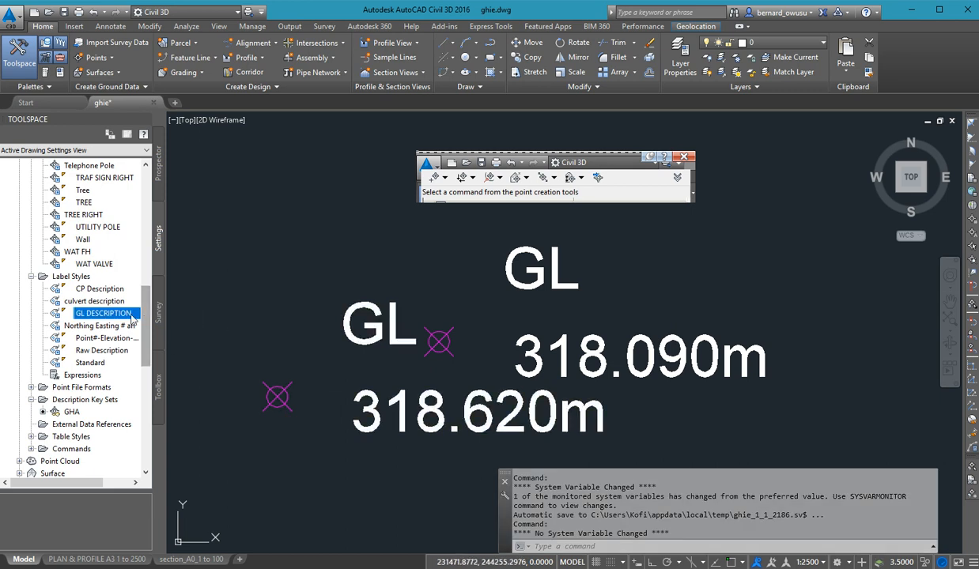
right_click(106, 349)
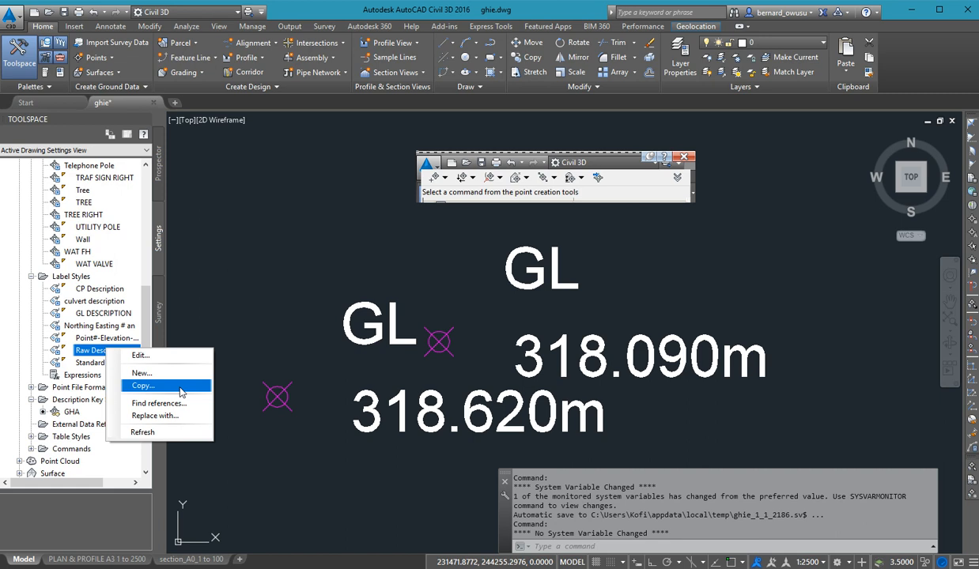
left_click(240, 446)
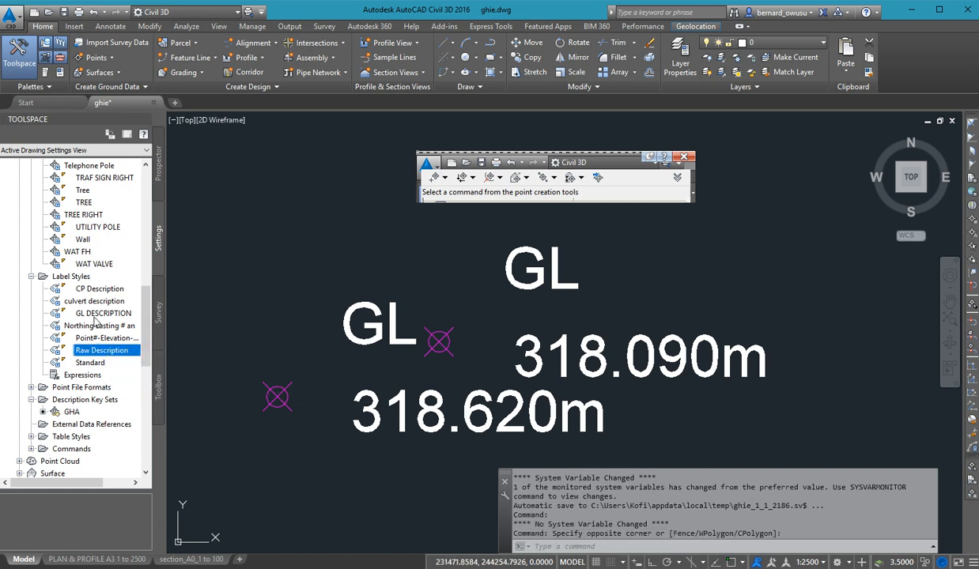
- Open the GL DESCRIPTION label style for editing with its Raw Description component selected
left_click(100, 315)
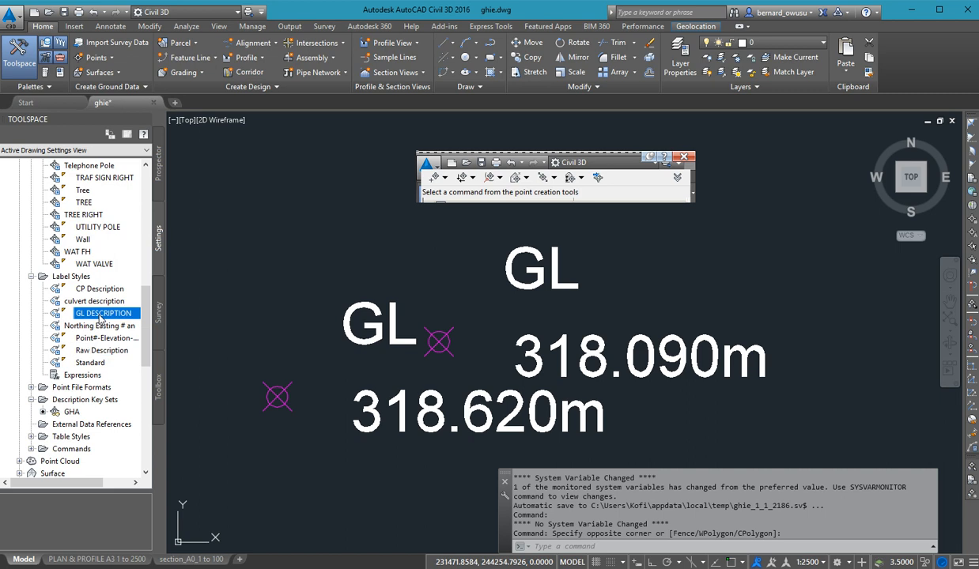
double_click(100, 316)
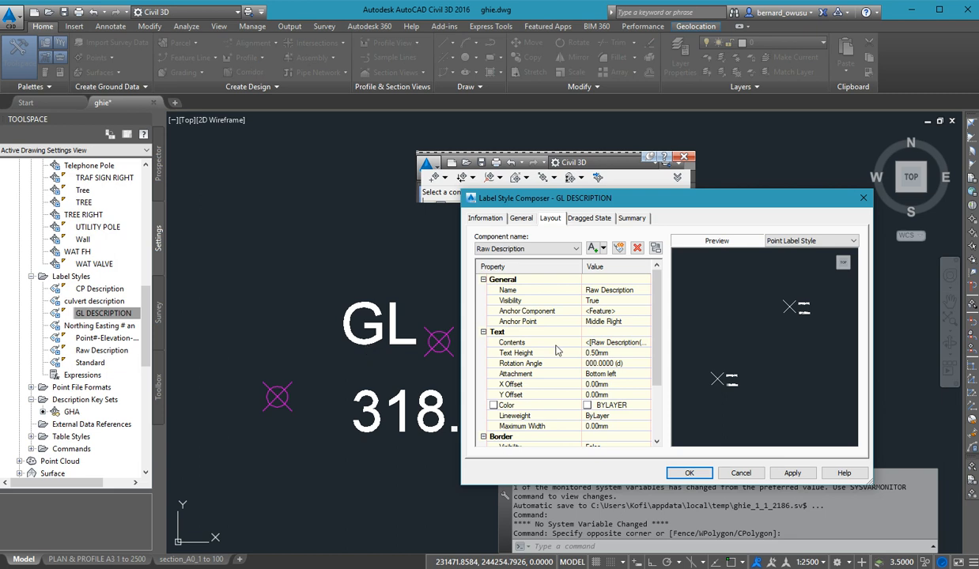
left_click(525, 249)
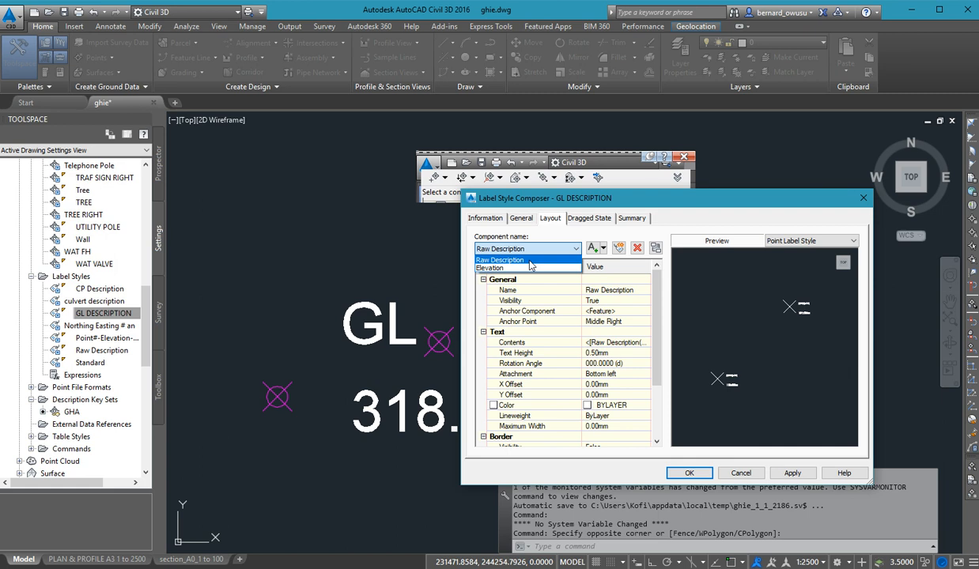
left_click(529, 258)
left_click(522, 249)
left_click(544, 225)
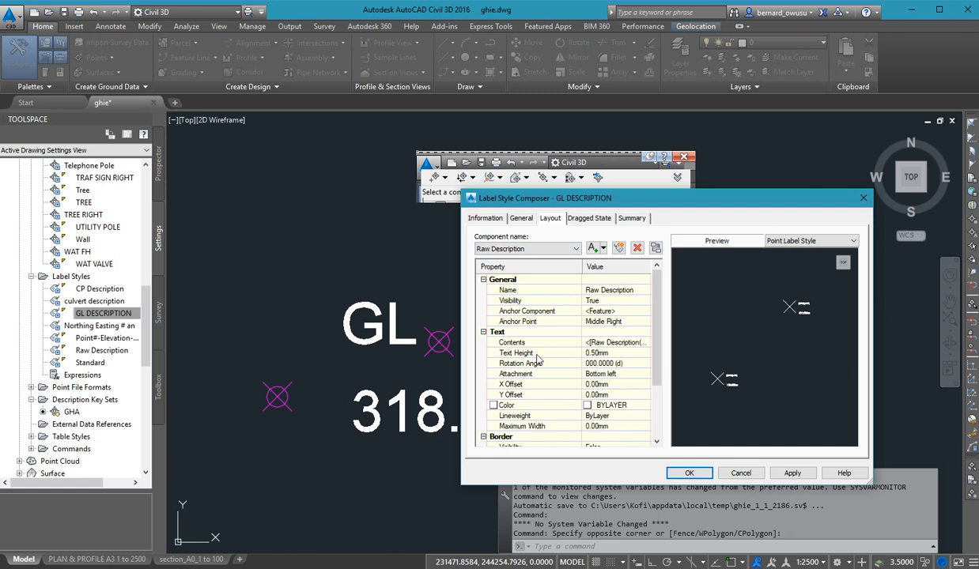
- Try to add the point elevation, enclosed in parentheses with an m suffix, to the Raw Description component's contents
left_click(613, 343)
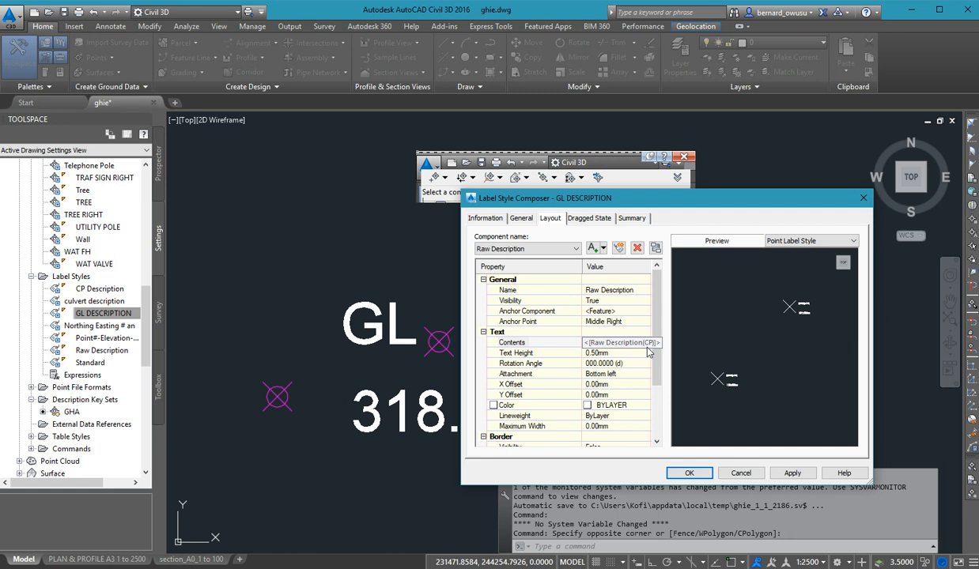
left_click(647, 345)
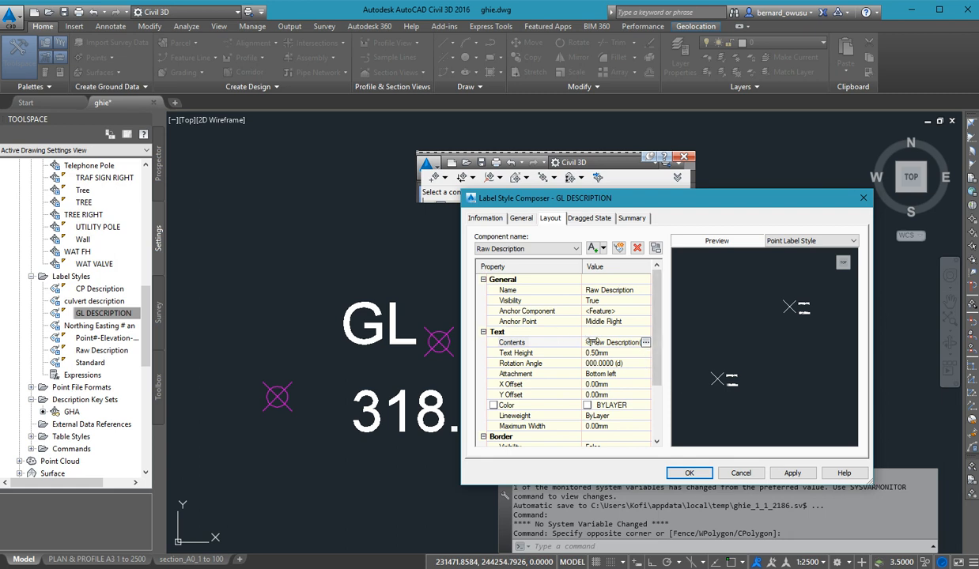
left_click(646, 342)
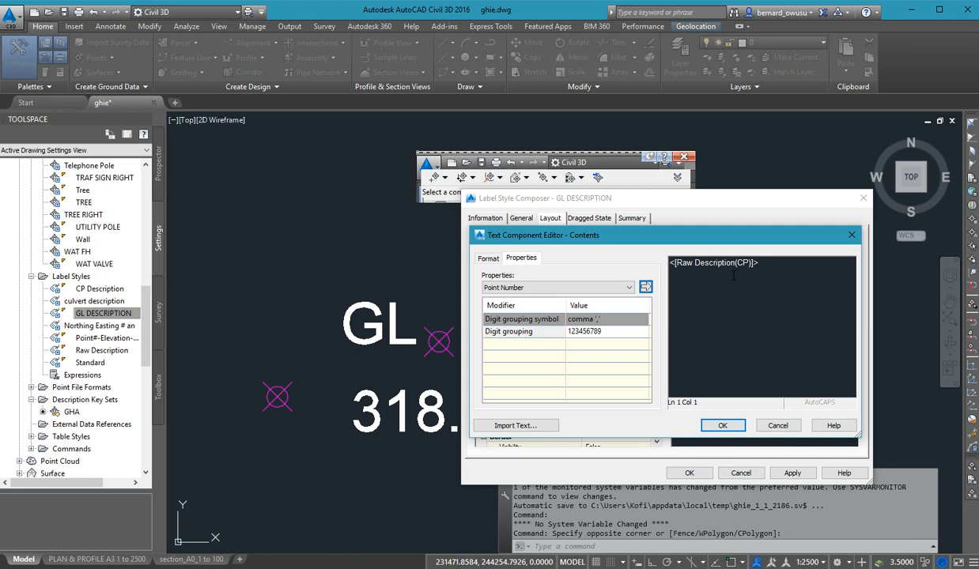
left_click(777, 278)
type("(")
left_click(574, 289)
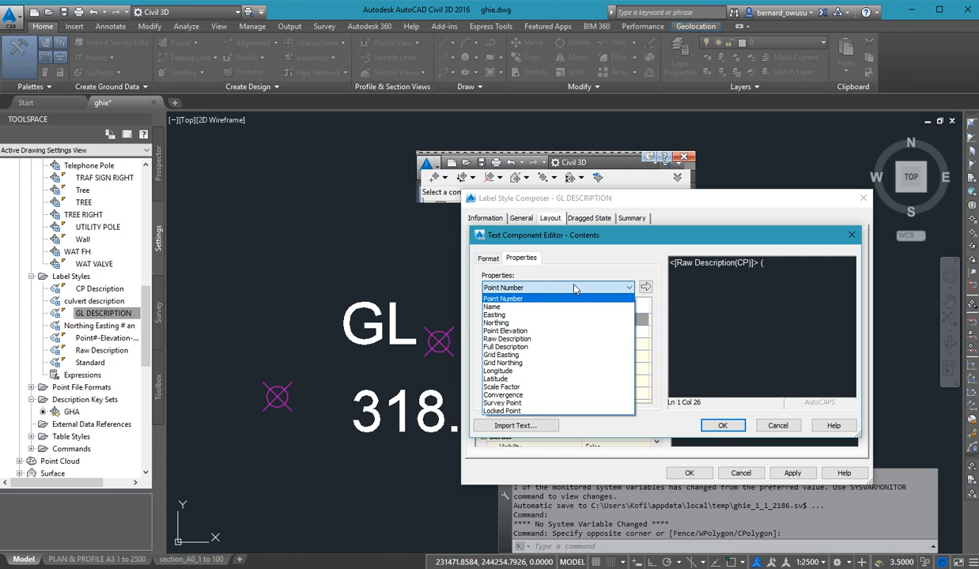
left_click(510, 331)
left_click(646, 287)
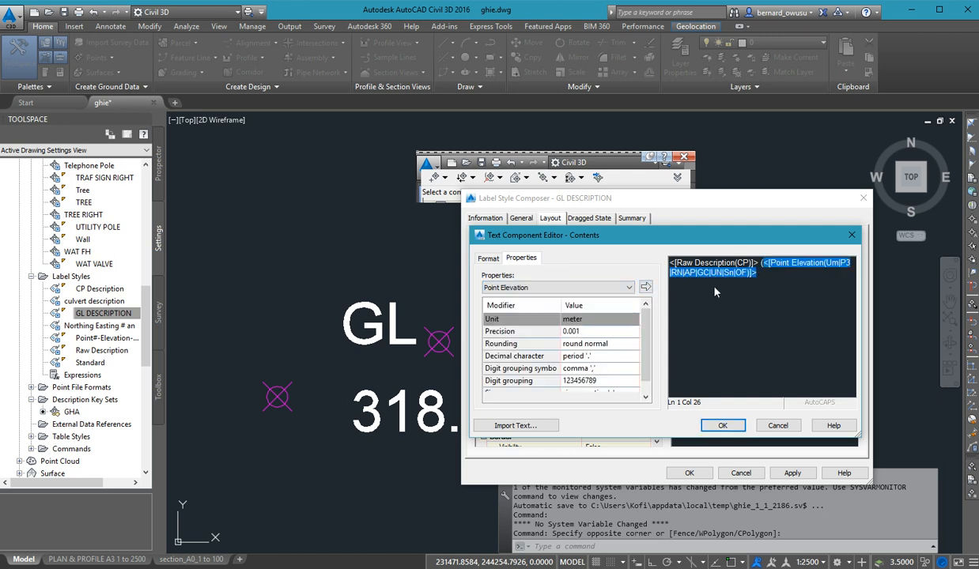
left_click(778, 296)
type("m)")
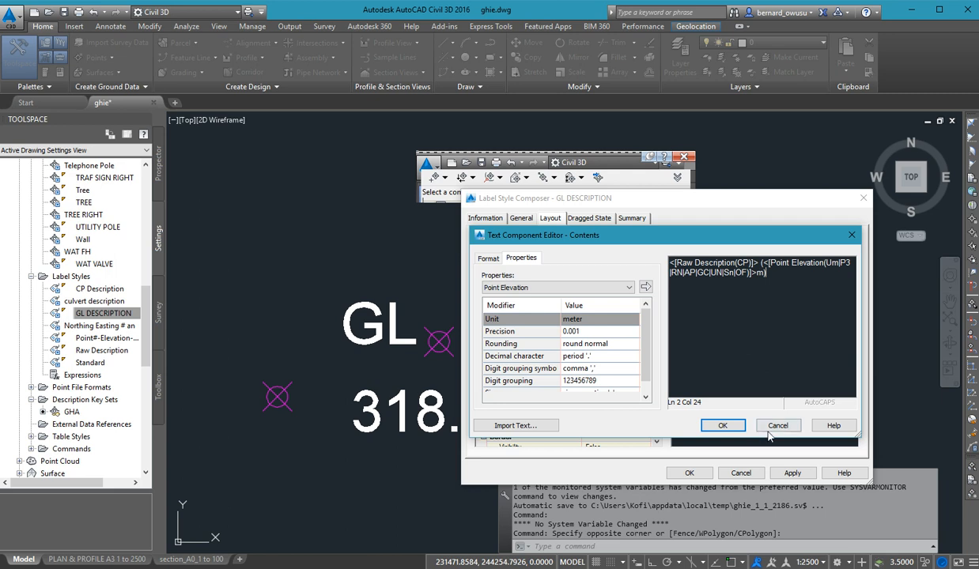
left_click(735, 426)
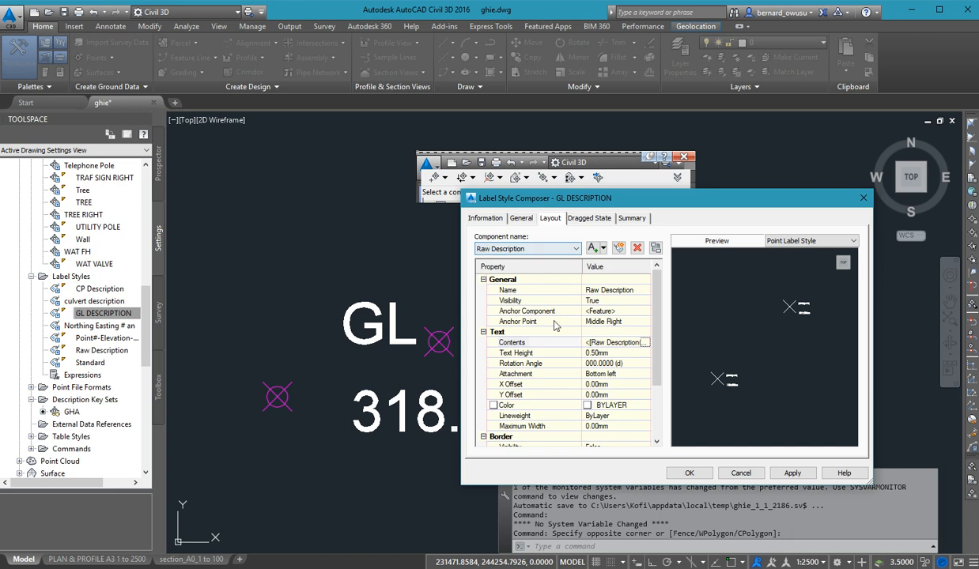
- Append "(", the Point Elevation property and "m)" to the Raw Description component's contents and save the GL DESCRIPTION label style
left_click(649, 343)
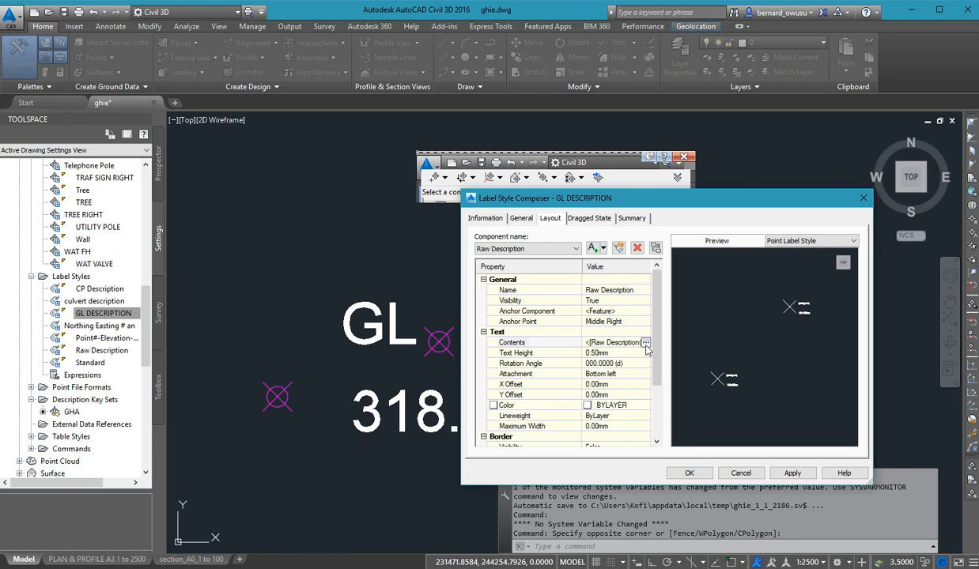
left_click(646, 343)
left_click(790, 275)
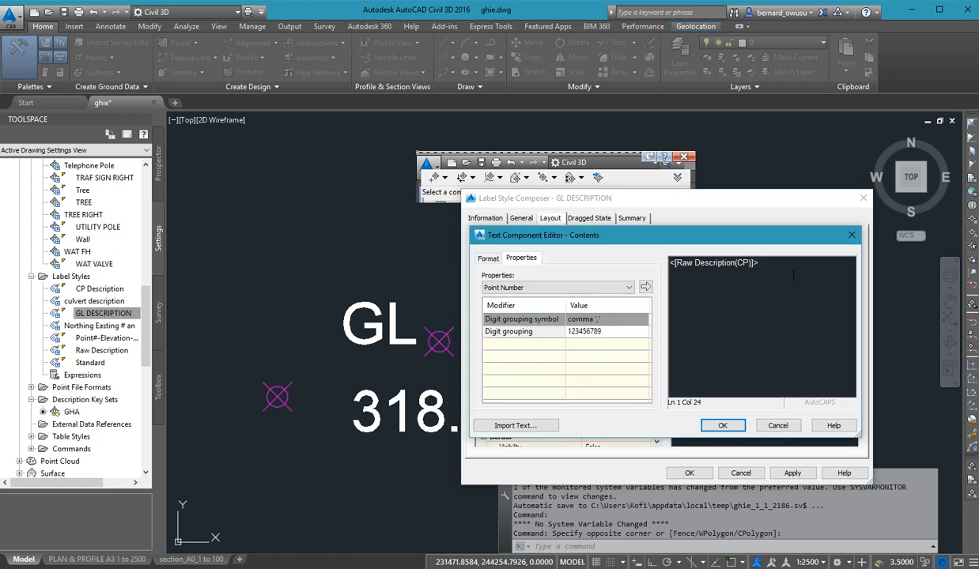
type("(")
left_click(629, 288)
left_click(548, 332)
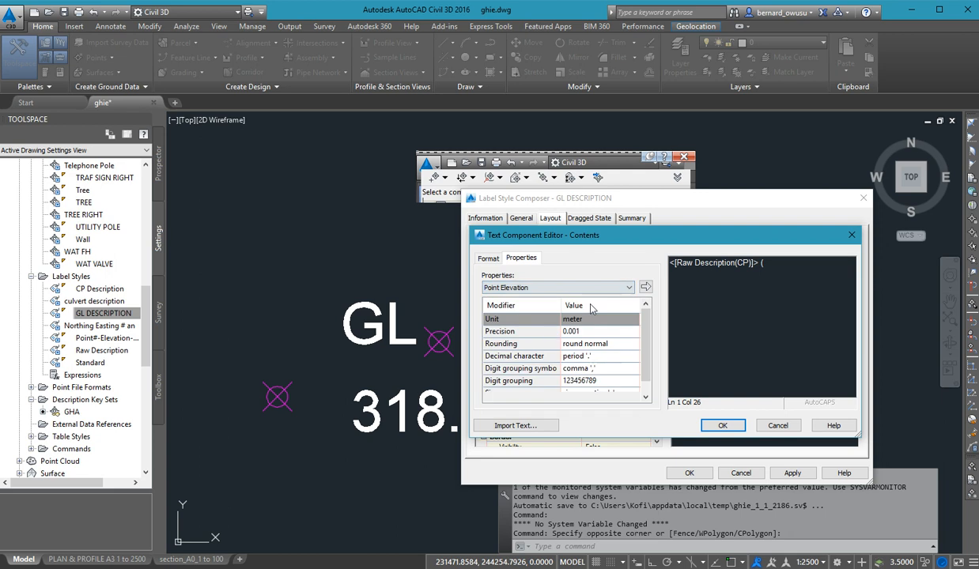
left_click(645, 289)
left_click(776, 292)
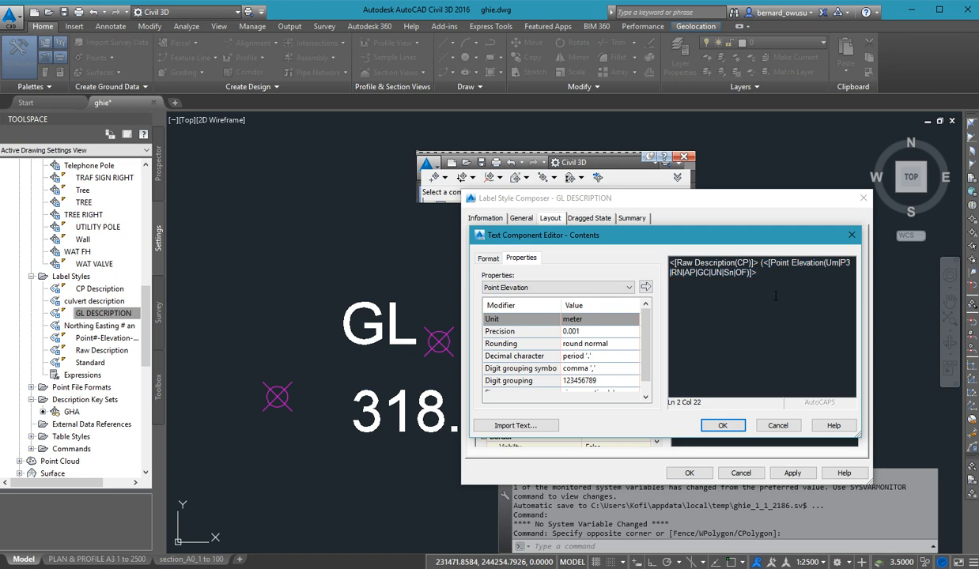
type("m)")
left_click(721, 426)
left_click(689, 473)
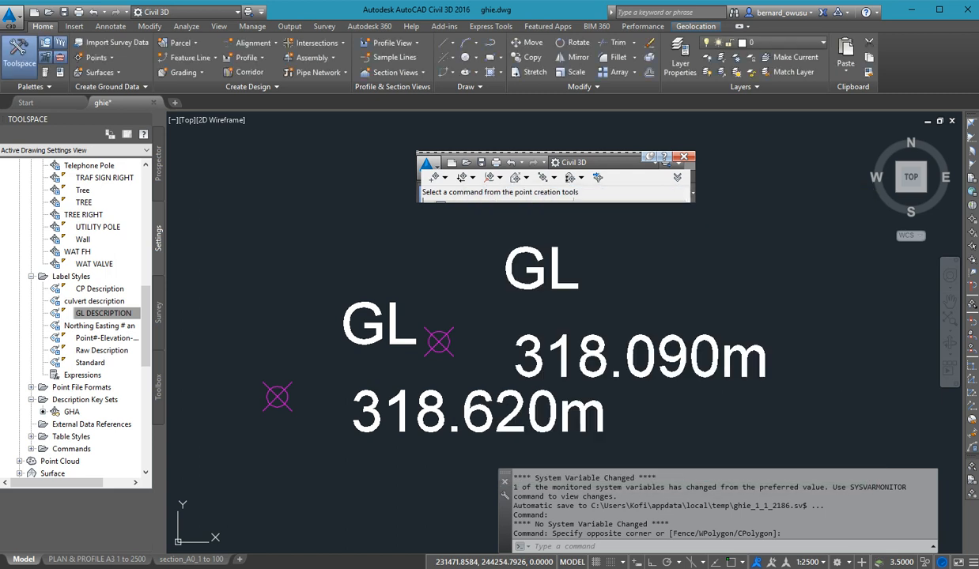
- Examine the GL point labels in the drawing, comparing the description text with the separate elevation text
scroll(553, 308, "down", 4)
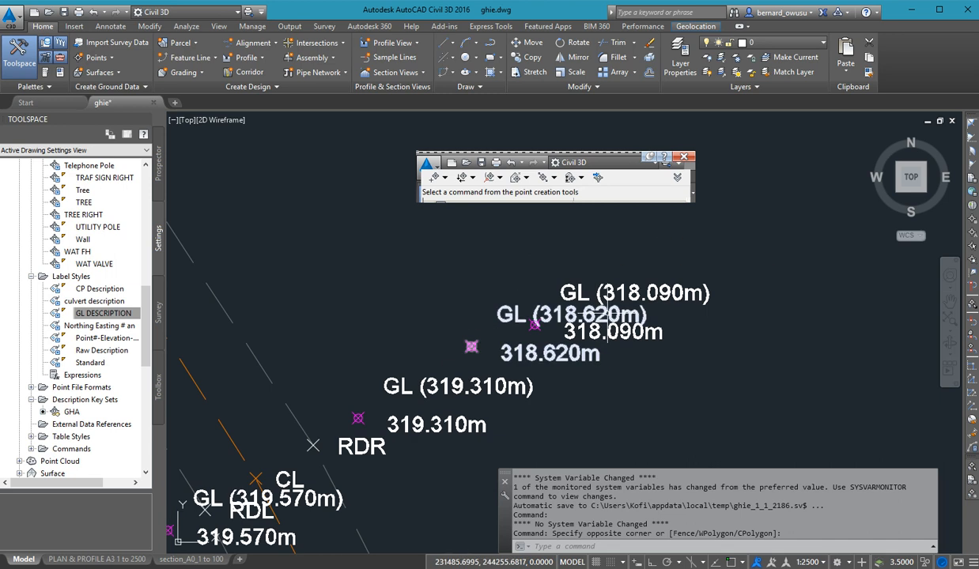
scroll(556, 282, "up", 2)
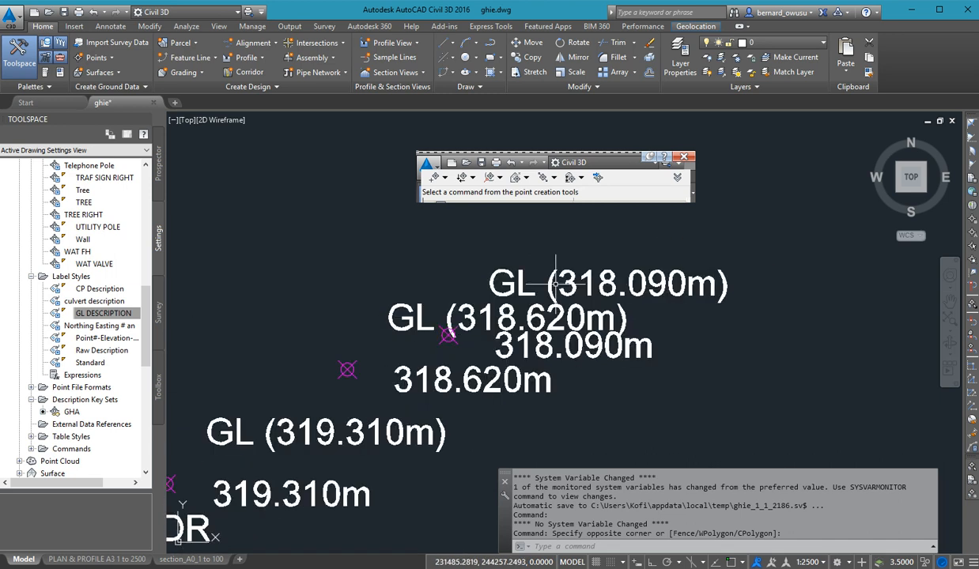
scroll(556, 282, "up", 2)
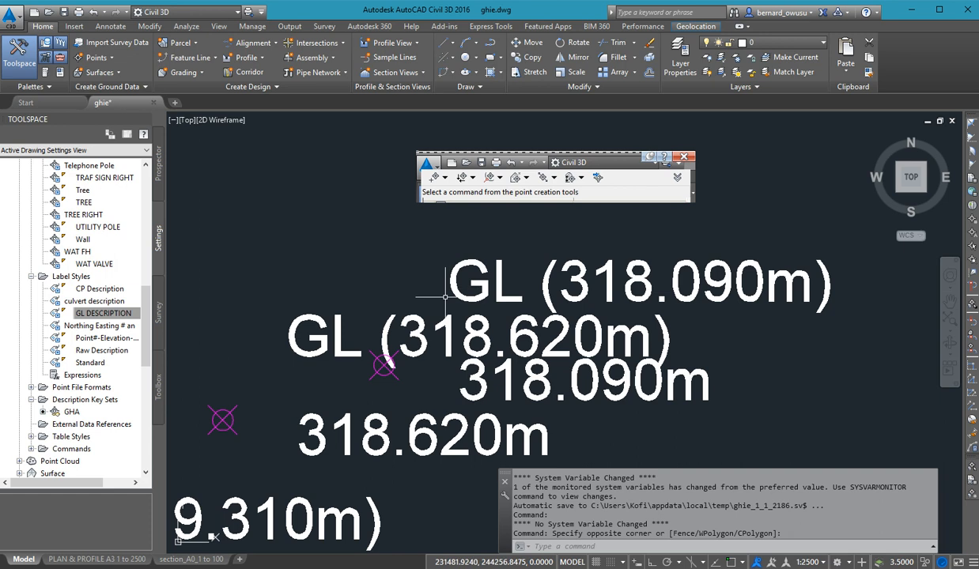
mouse_move(445, 297)
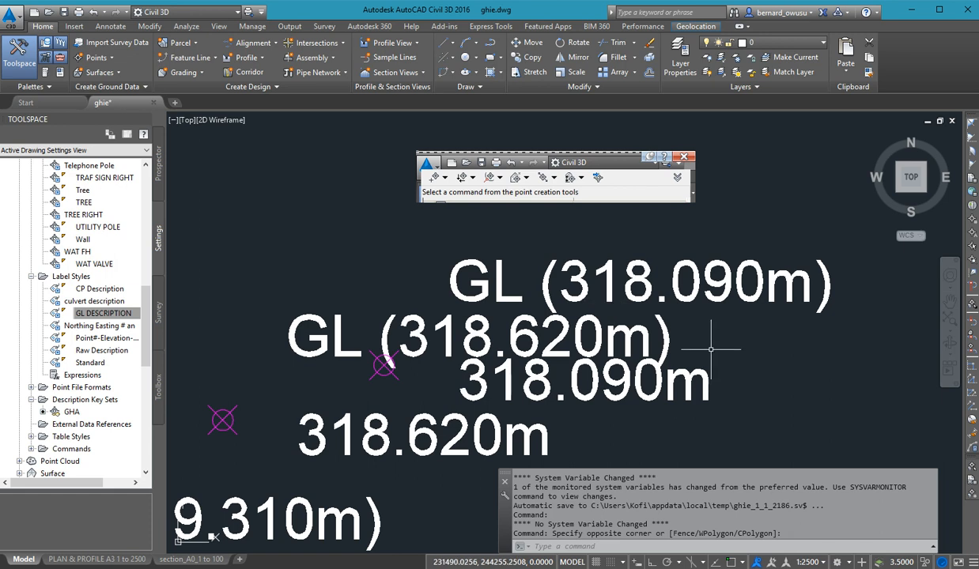
mouse_move(710, 348)
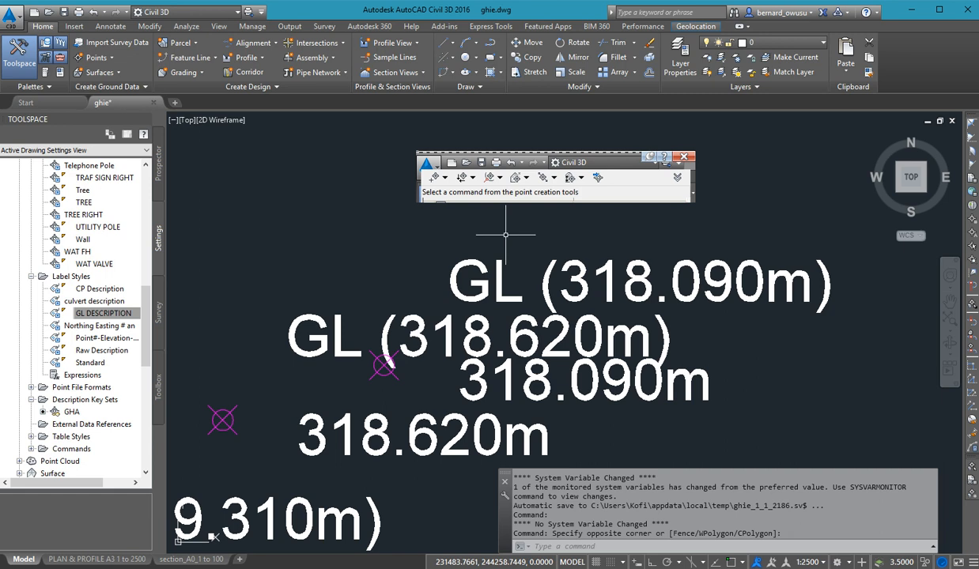
scroll(505, 234, "down", 1)
scroll(508, 305, "down", 3)
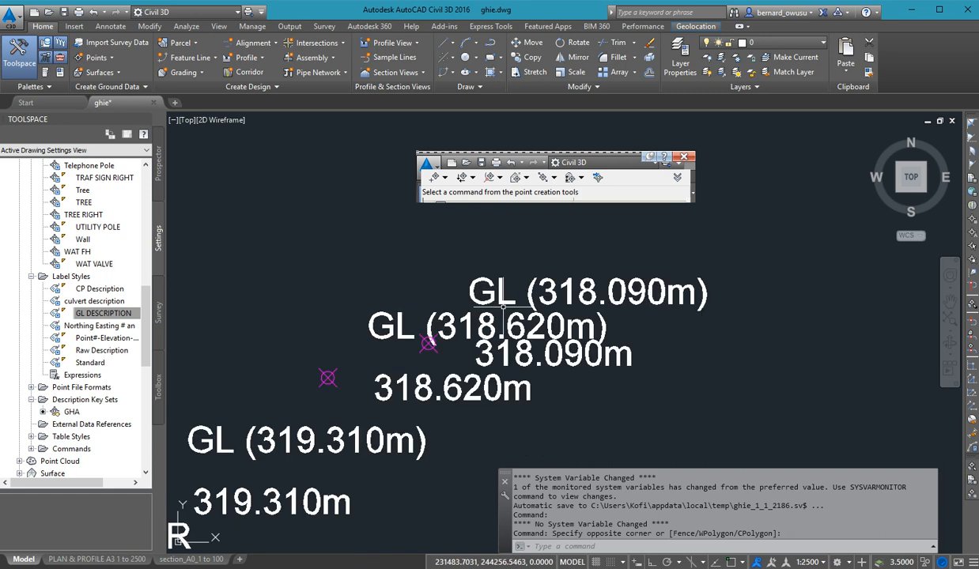
mouse_move(509, 301)
middle_mouse_down()
mouse_move(582, 278)
mouse_move(521, 291)
middle_mouse_up()
scroll(577, 273, "up", 4)
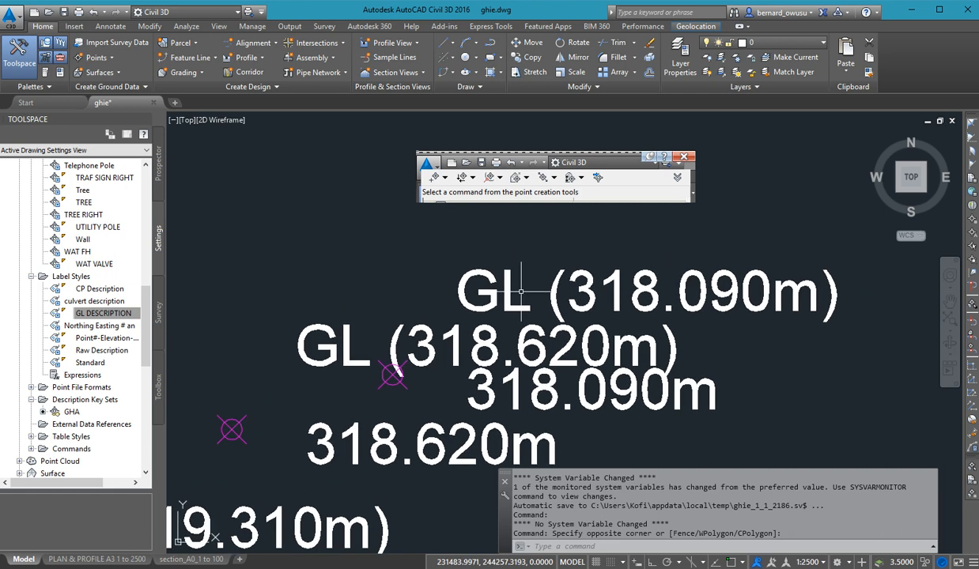
middle_click_drag(522, 291, 485, 254)
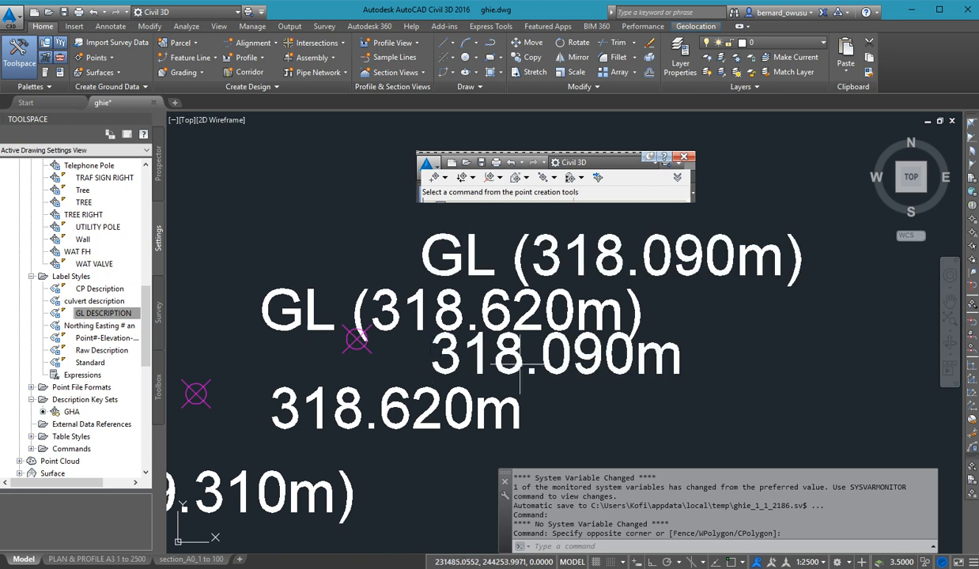
- Set the Elevation component's visibility to False in the GL DESCRIPTION label style and save the style
left_click(125, 314)
double_click(125, 314)
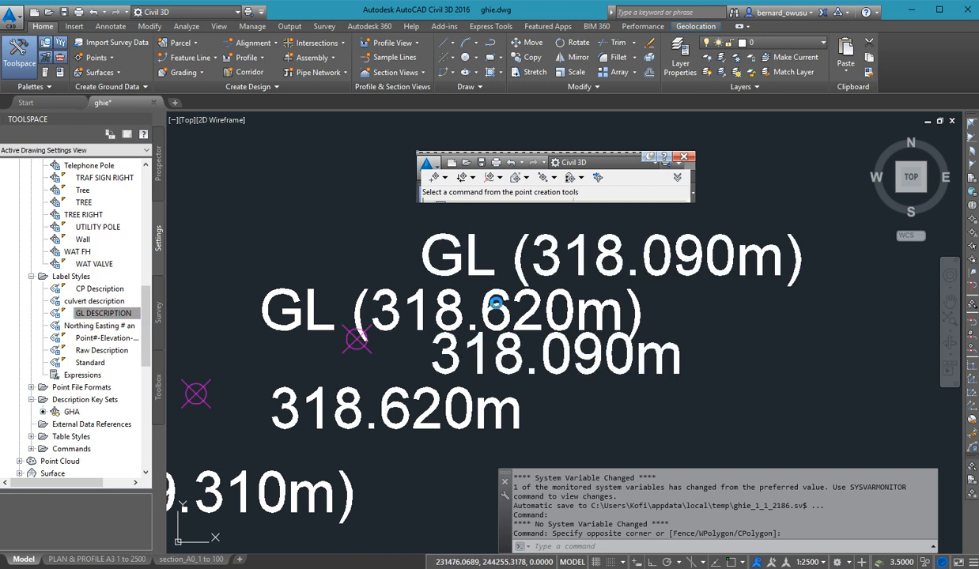
left_click(512, 248)
left_click(524, 267)
left_click(620, 300)
left_click(625, 301)
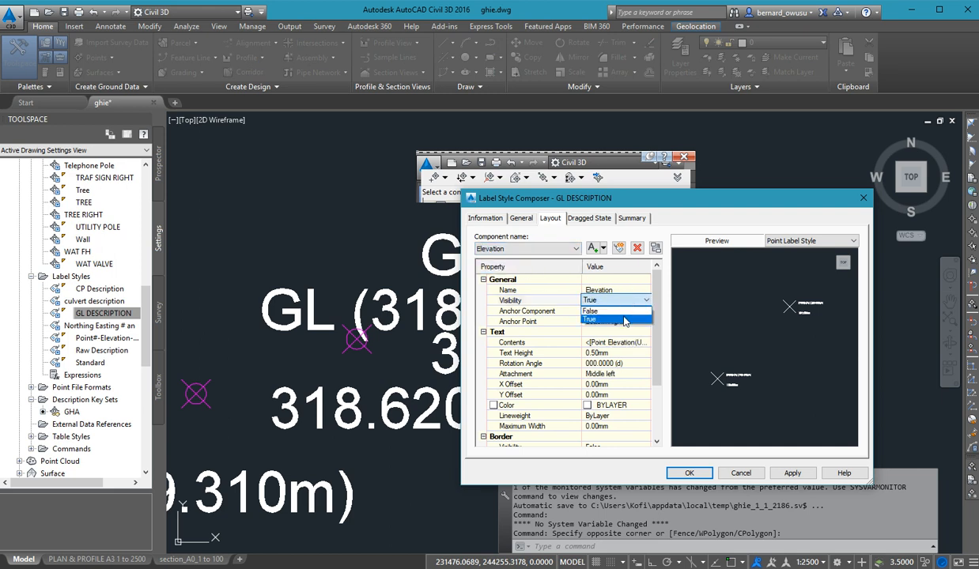
left_click(610, 312)
left_click(688, 473)
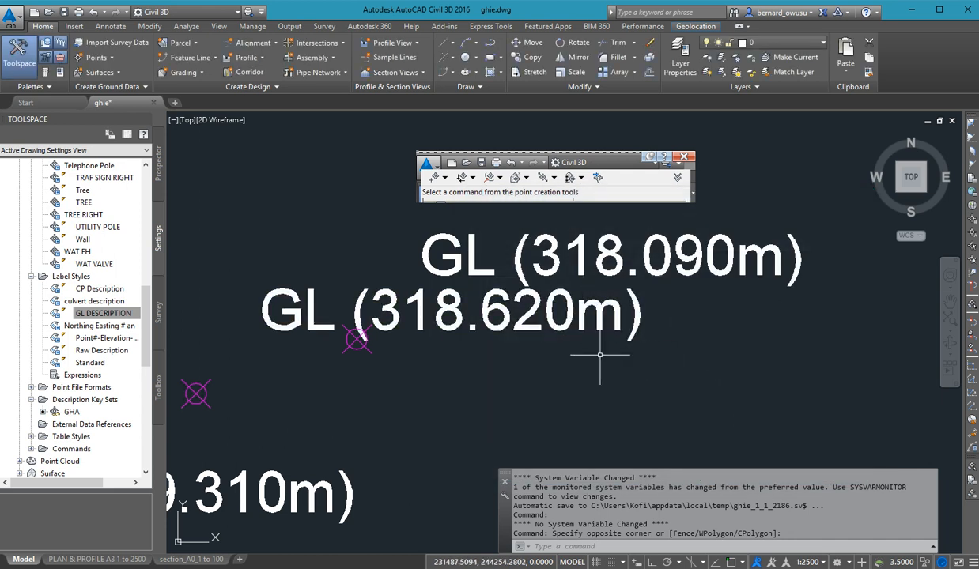
- Examine the GL labels in the drawing, selecting the 318.090m and 319.310m labels to identify the point marker each belongs to
scroll(589, 348, "down", 1)
scroll(542, 297, "up", 1)
scroll(542, 297, "up", 2)
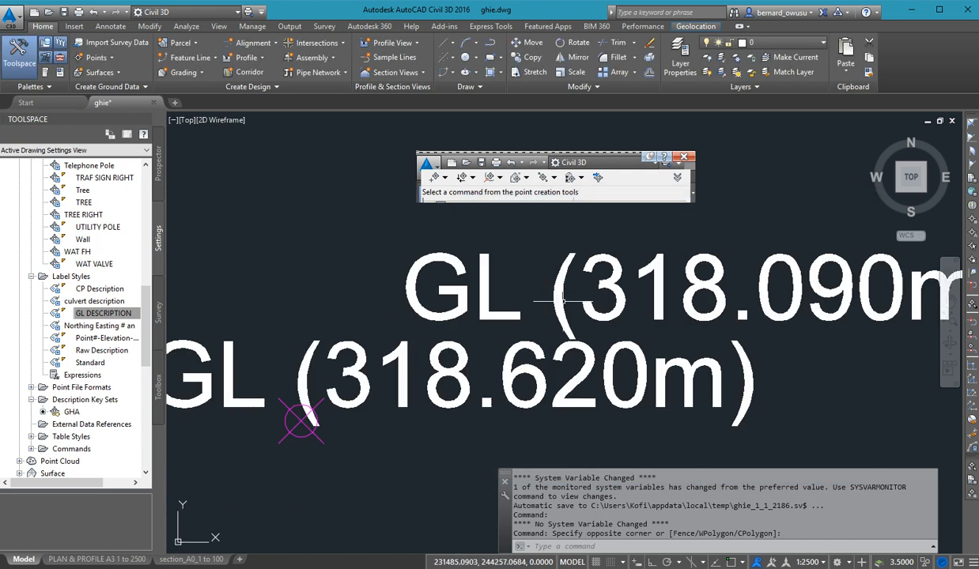
left_click(589, 300)
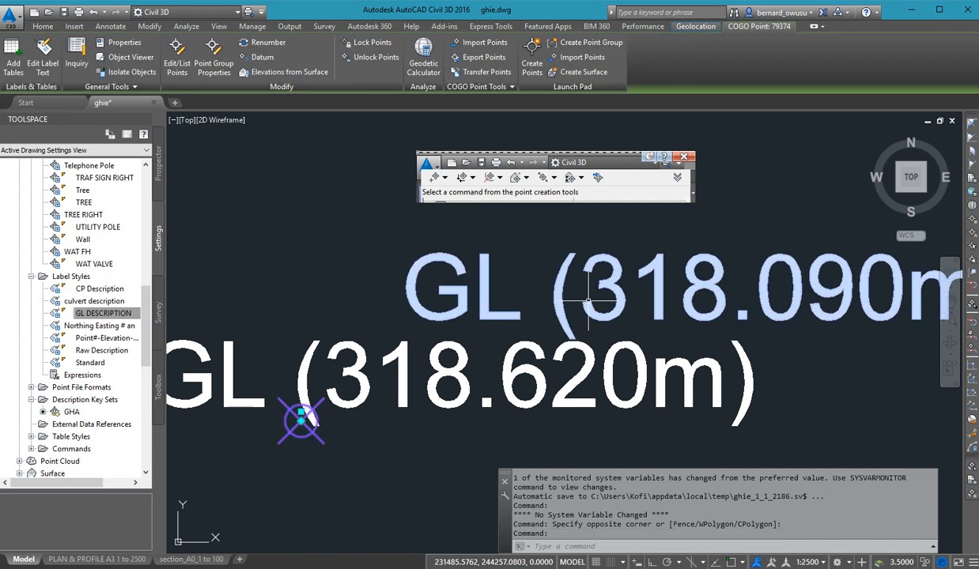
scroll(589, 300, "down", 3)
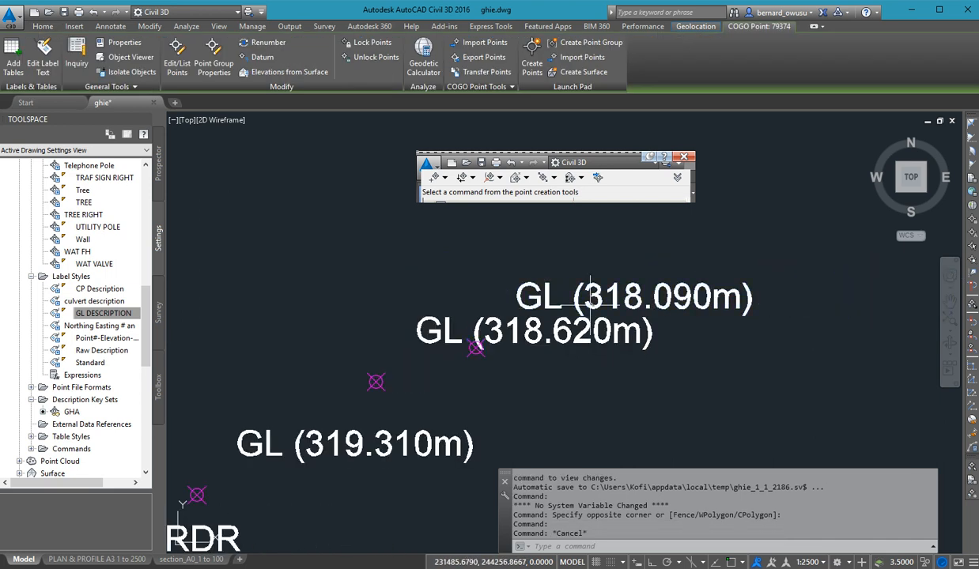
key("Escape")
middle_click_drag(590, 318, 661, 322)
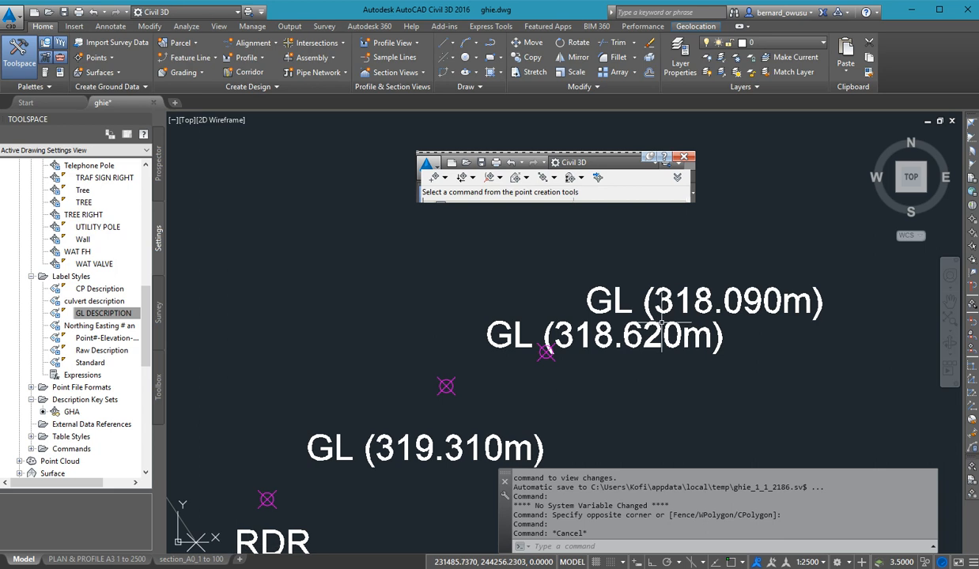
middle_click_drag(488, 433, 676, 348)
scroll(676, 348, "up", 2)
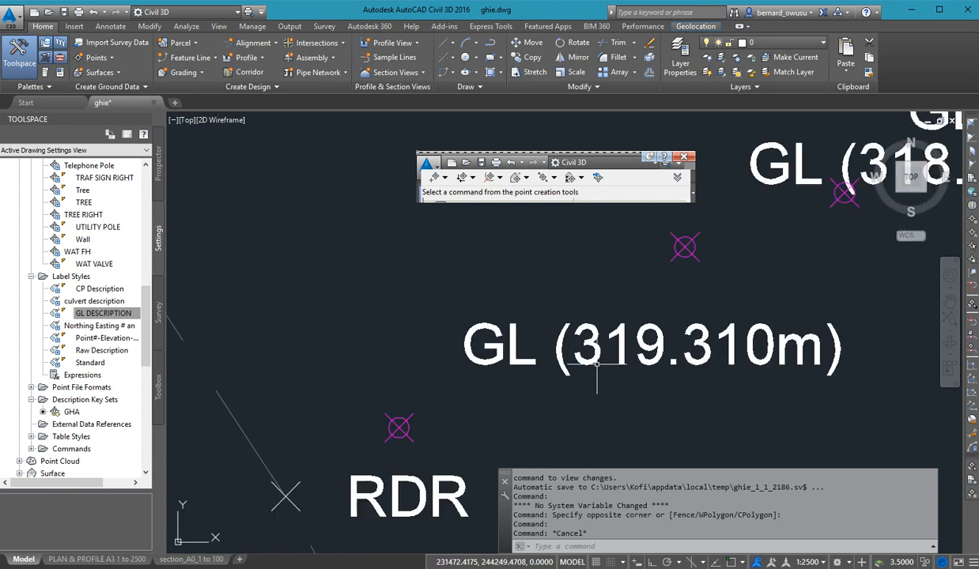
middle_click_drag(598, 362, 662, 345)
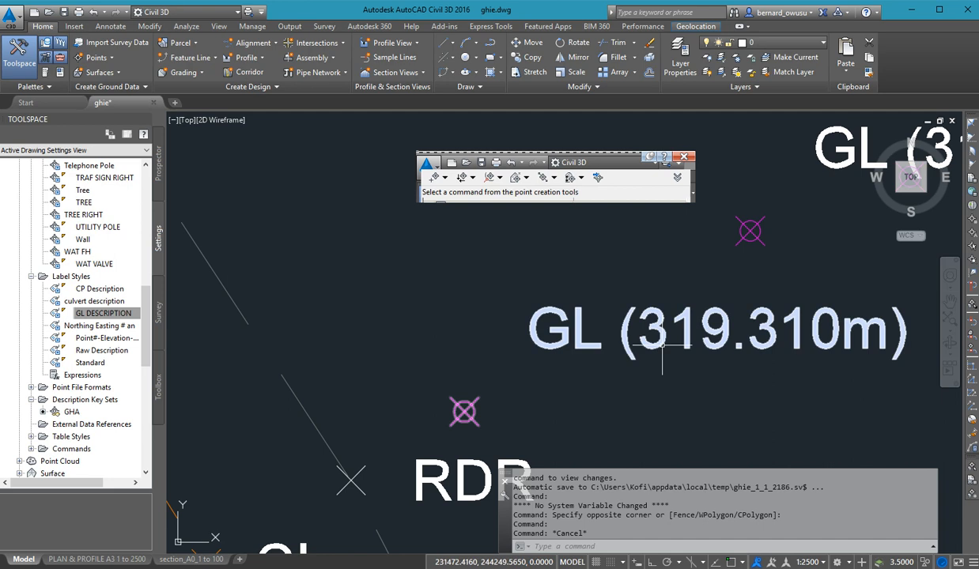
mouse_move(640, 330)
middle_mouse_down()
mouse_move(671, 289)
mouse_move(632, 319)
middle_mouse_up()
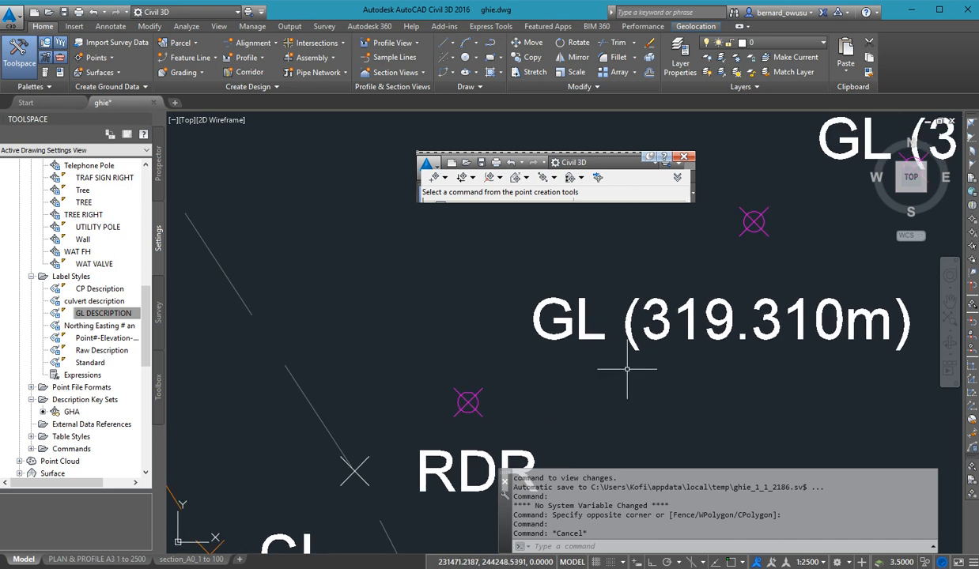
scroll(630, 371, "down", 3)
scroll(629, 372, "up", 5)
scroll(564, 328, "down", 2)
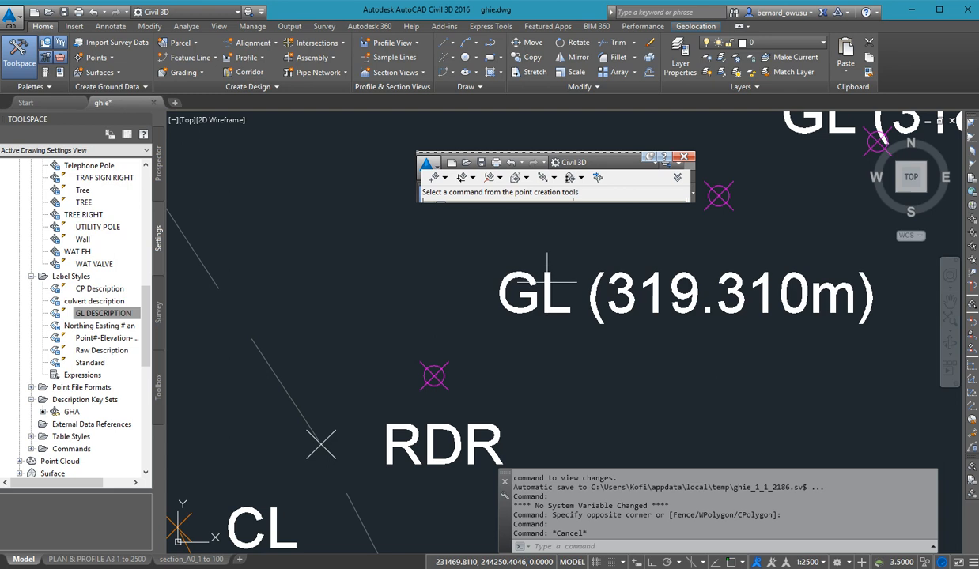
mouse_move(567, 287)
middle_mouse_down()
mouse_move(541, 276)
mouse_move(536, 309)
middle_mouse_up()
left_click(581, 297)
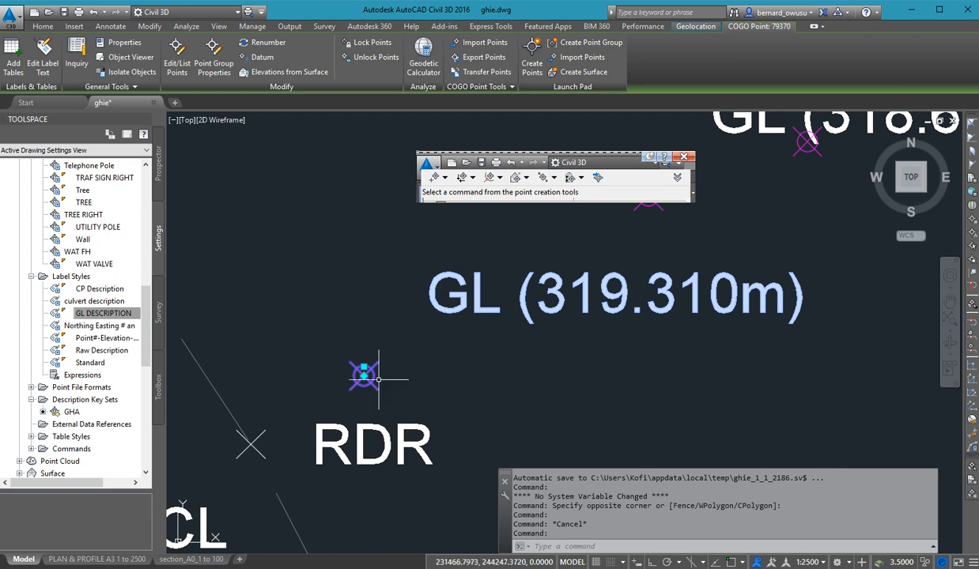
middle_click_drag(404, 350, 399, 338)
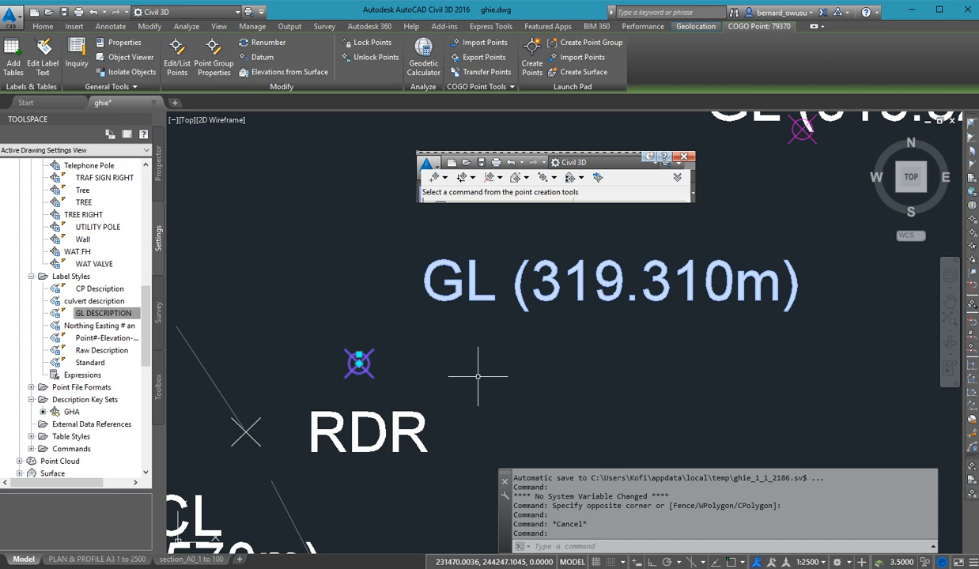
key("Escape")
key("Escape")
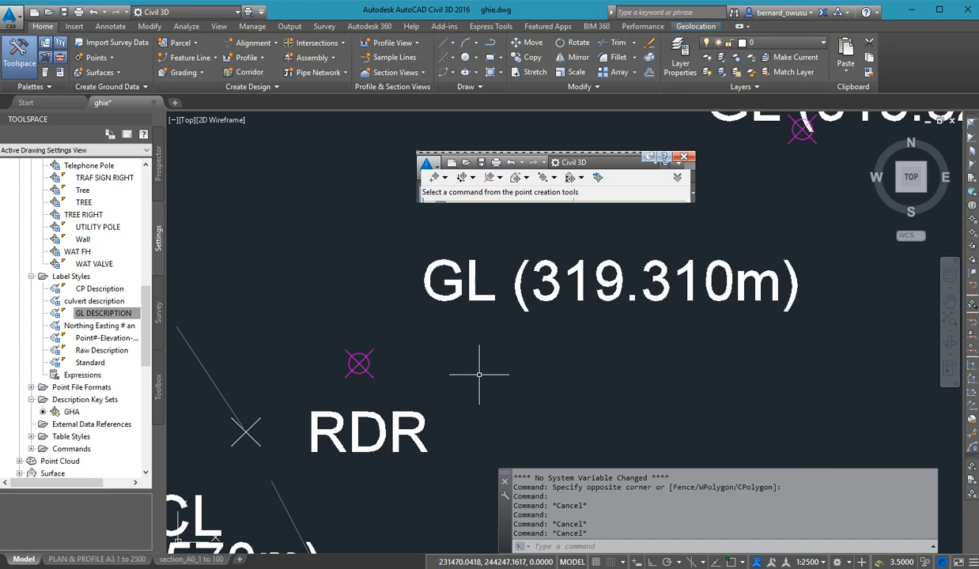
- Examine the GL labels on both sides of the road centreline for the combined description and elevation text
scroll(664, 395, "down", 5)
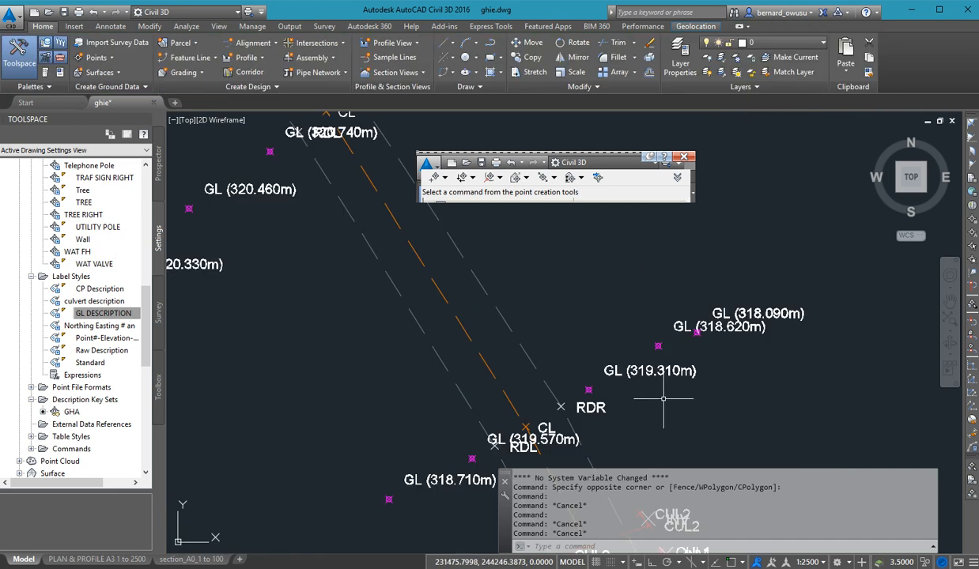
mouse_move(681, 401)
middle_mouse_down()
mouse_move(669, 347)
mouse_move(704, 340)
mouse_move(617, 309)
middle_mouse_up()
scroll(572, 246, "up", 5)
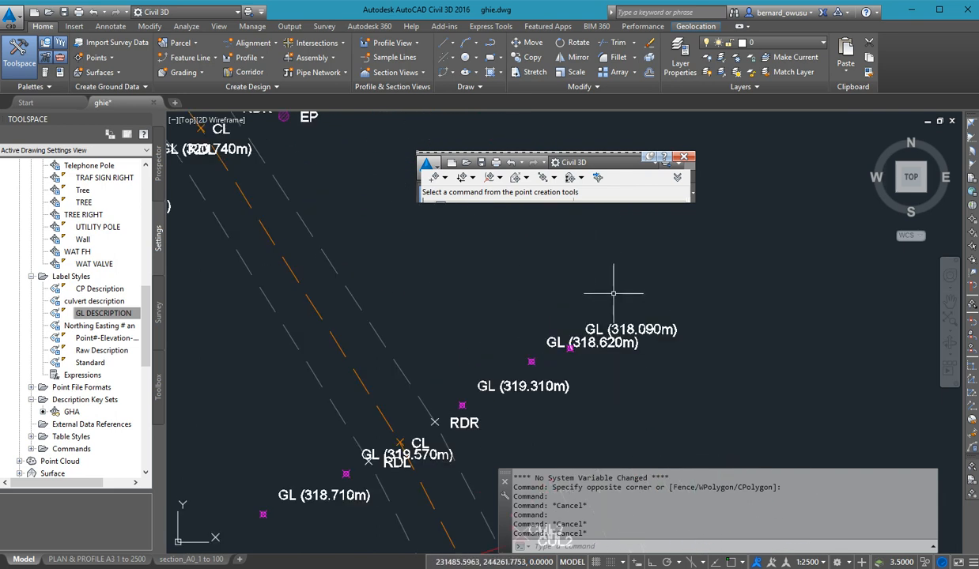
scroll(588, 343, "up", 2)
scroll(588, 343, "up", 1)
scroll(603, 323, "up", 1)
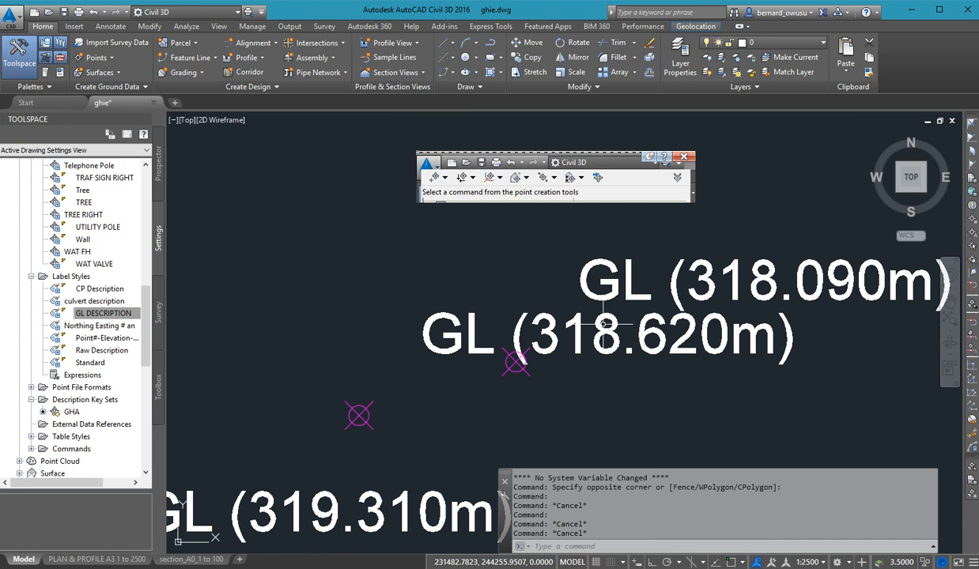
scroll(603, 324, "down", 6)
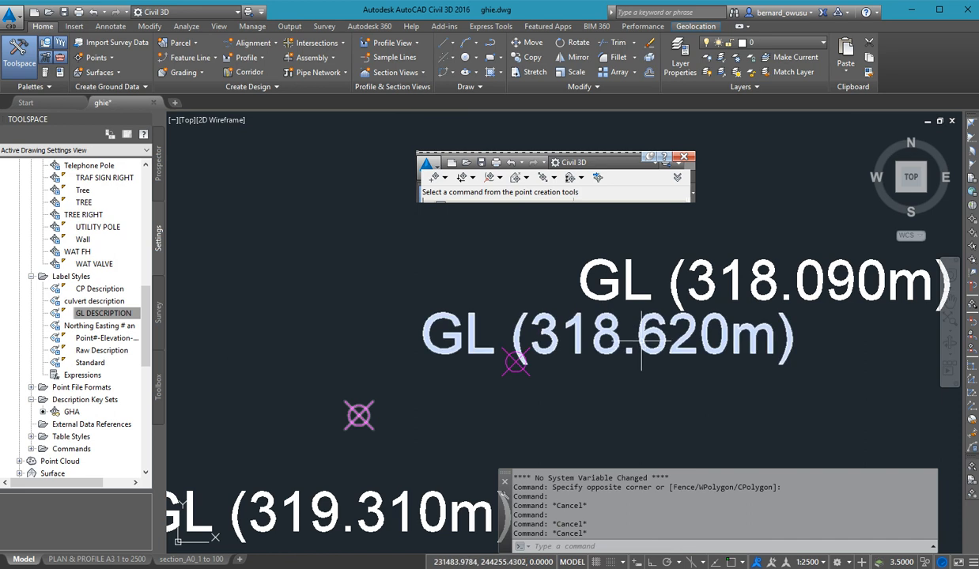
middle_click_drag(582, 376, 636, 378)
scroll(636, 378, "up", 5)
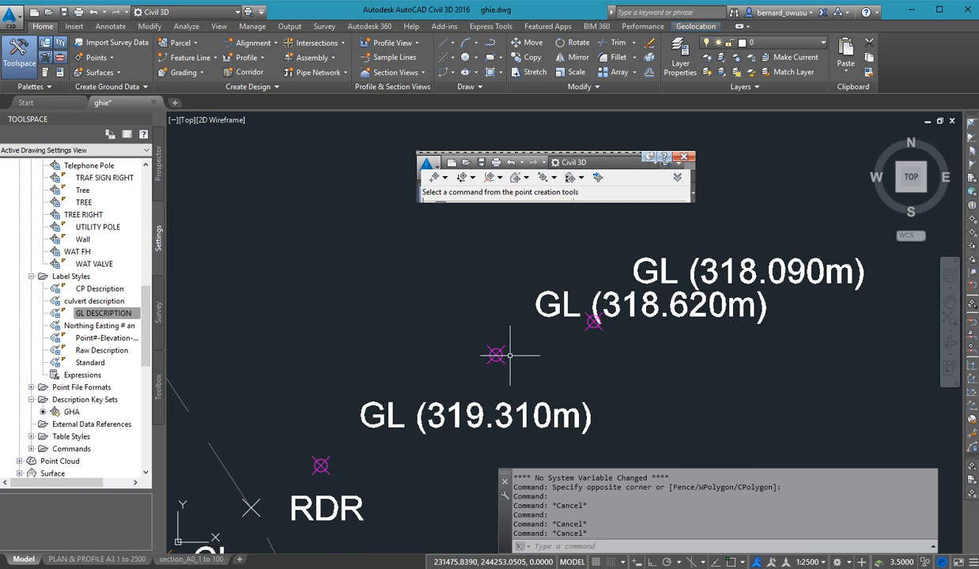
- Inspect the Cogo Point details of the ground-level point beside the RDR label and survey the labelled points along the road
mouse_move(501, 349)
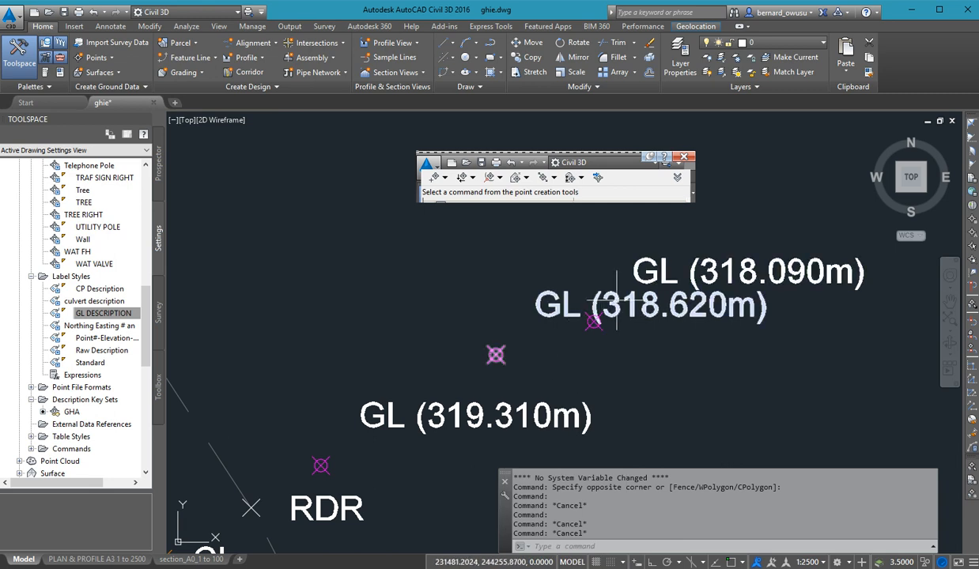
middle_click_drag(677, 358, 822, 260)
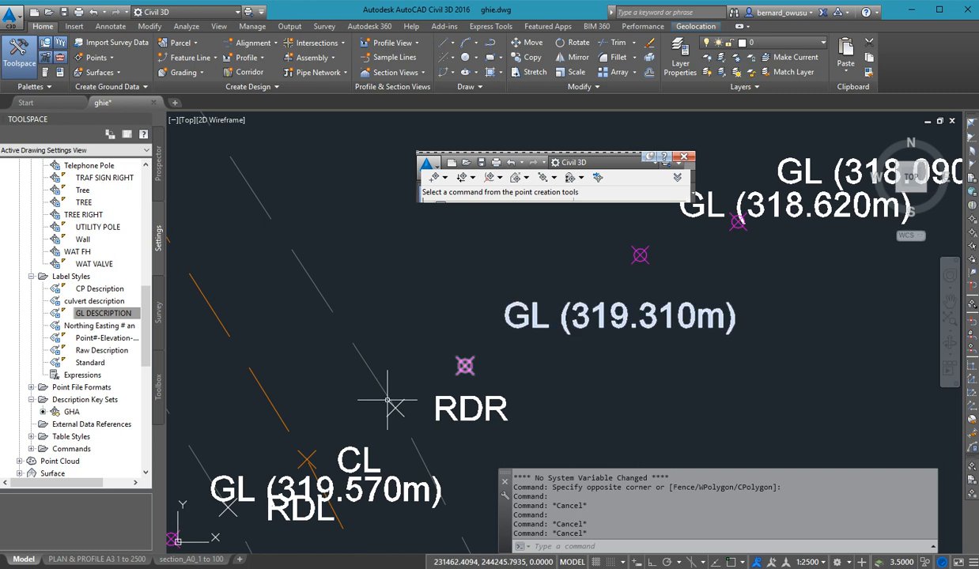
scroll(481, 371, "up", 2)
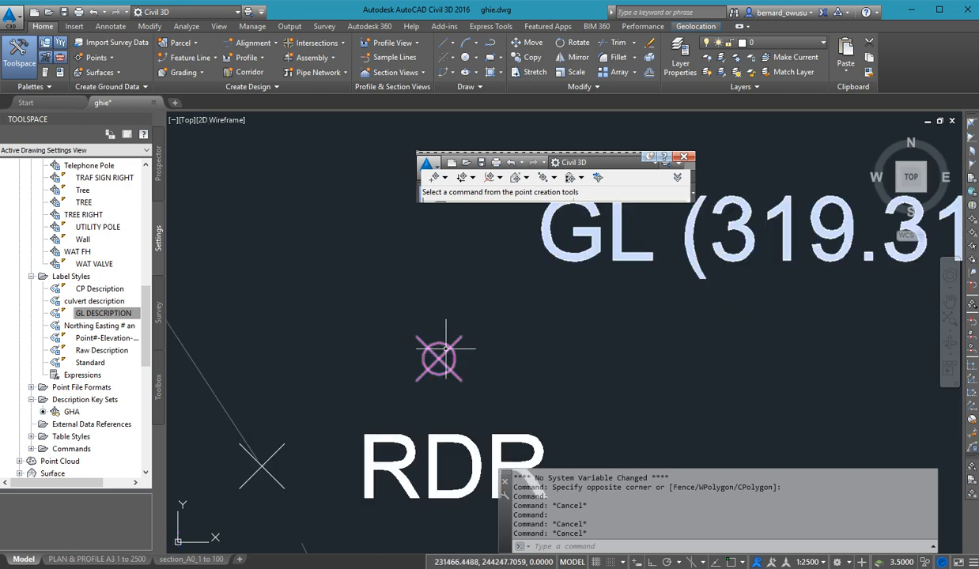
mouse_move(447, 347)
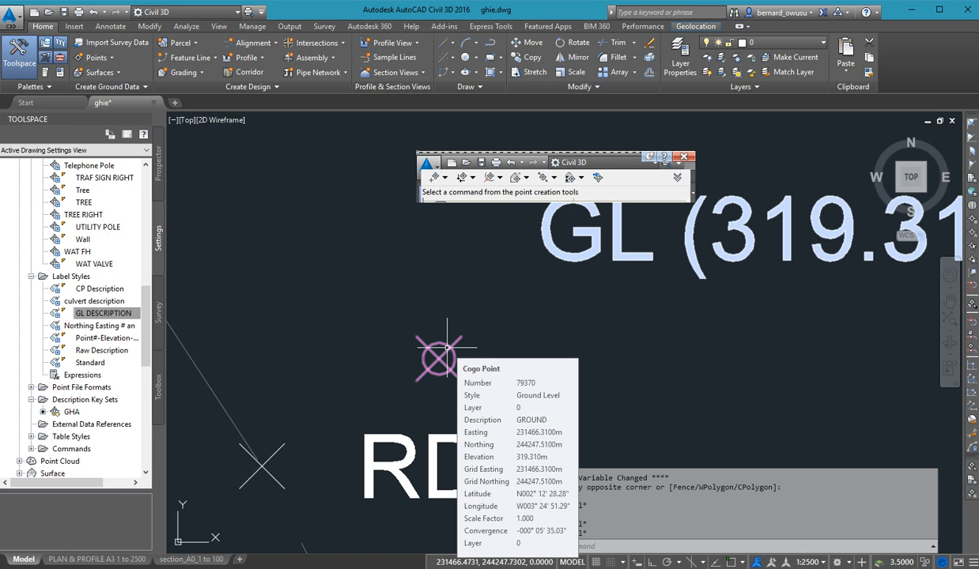
scroll(447, 347, "down", 3)
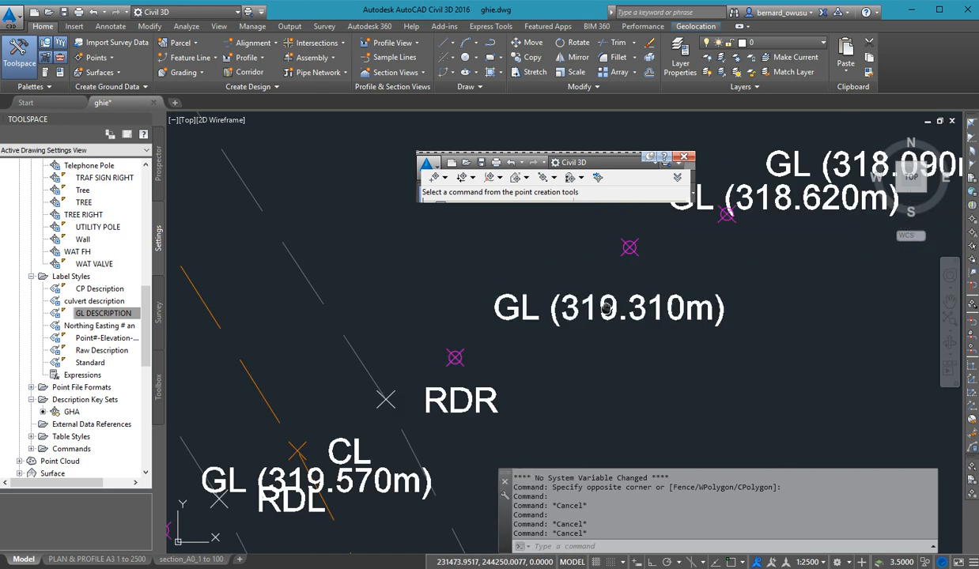
middle_click_drag(606, 308, 567, 340)
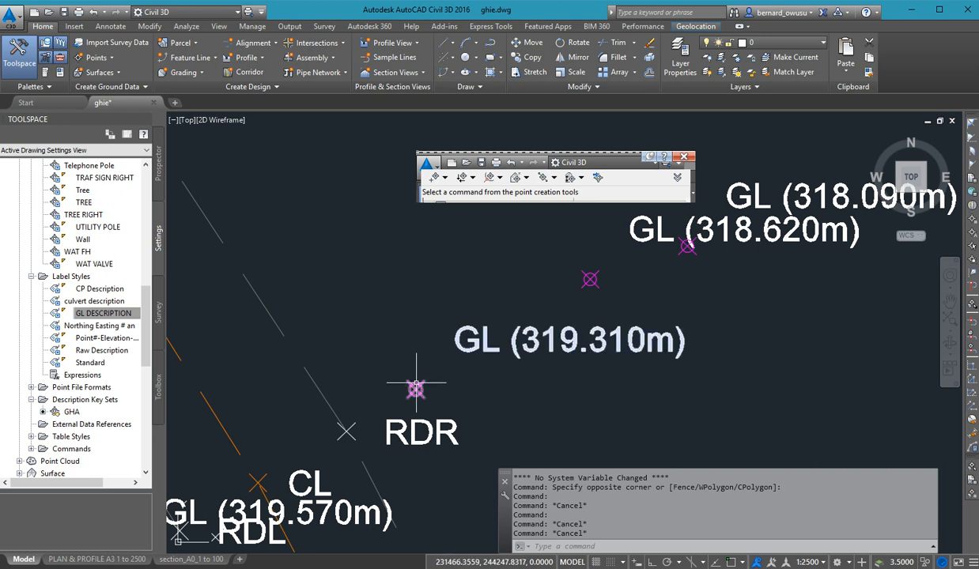
mouse_move(416, 389)
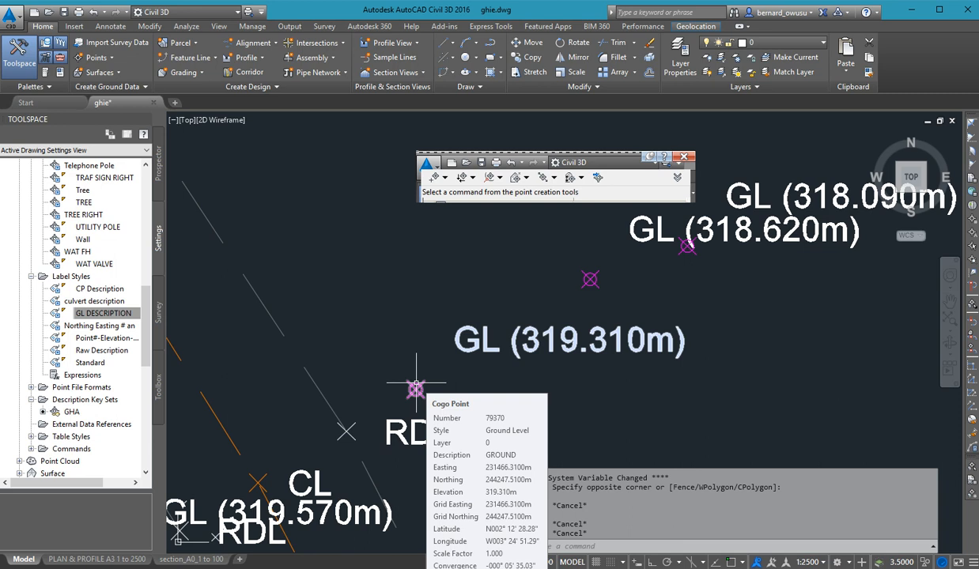
scroll(665, 360, "down", 5)
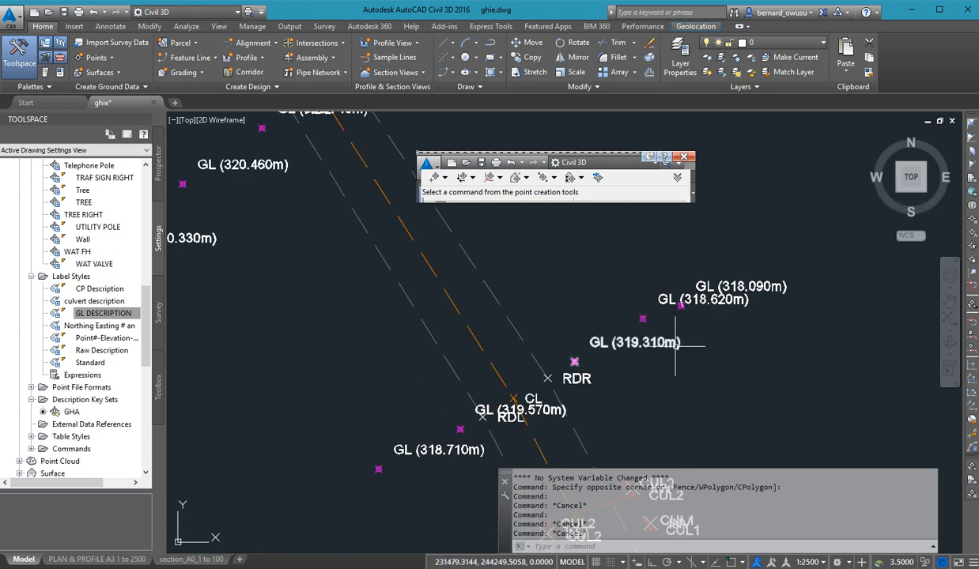
scroll(668, 358, "down", 3)
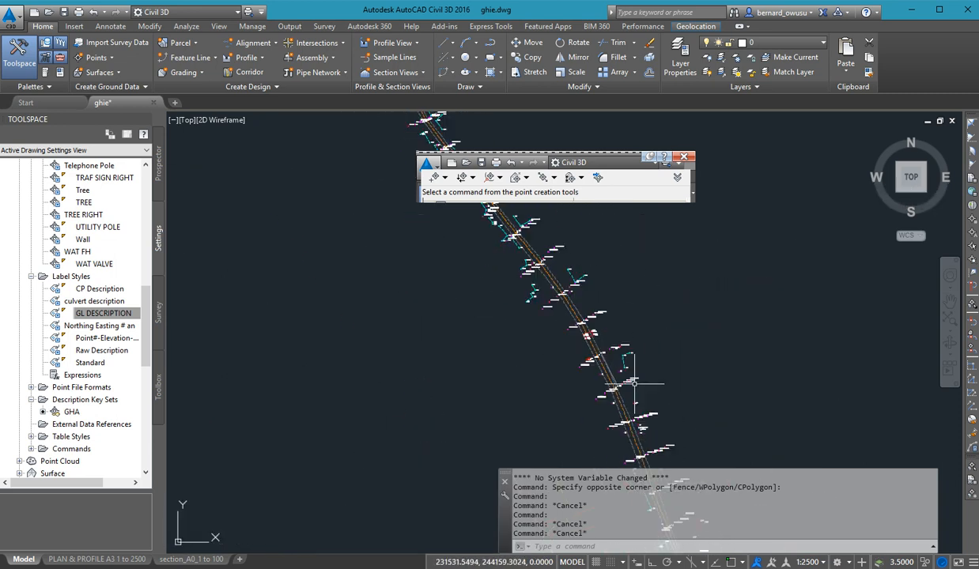
middle_click_drag(622, 373, 543, 285)
scroll(564, 316, "up", 2)
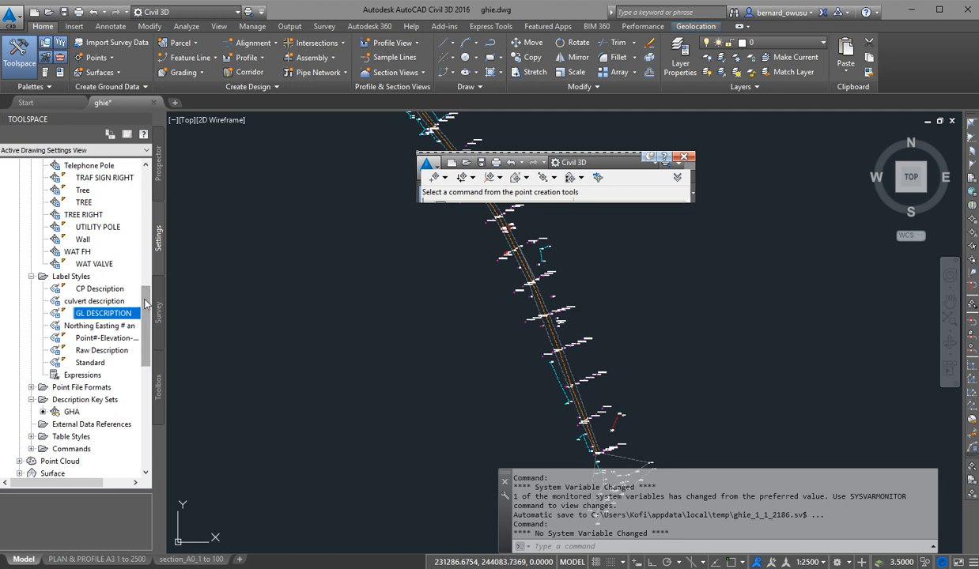
- Create a new point group named "surface points" in the drawing's point groups
scroll(150, 293, "up", 1)
scroll(150, 293, "up", 4)
left_click(158, 162)
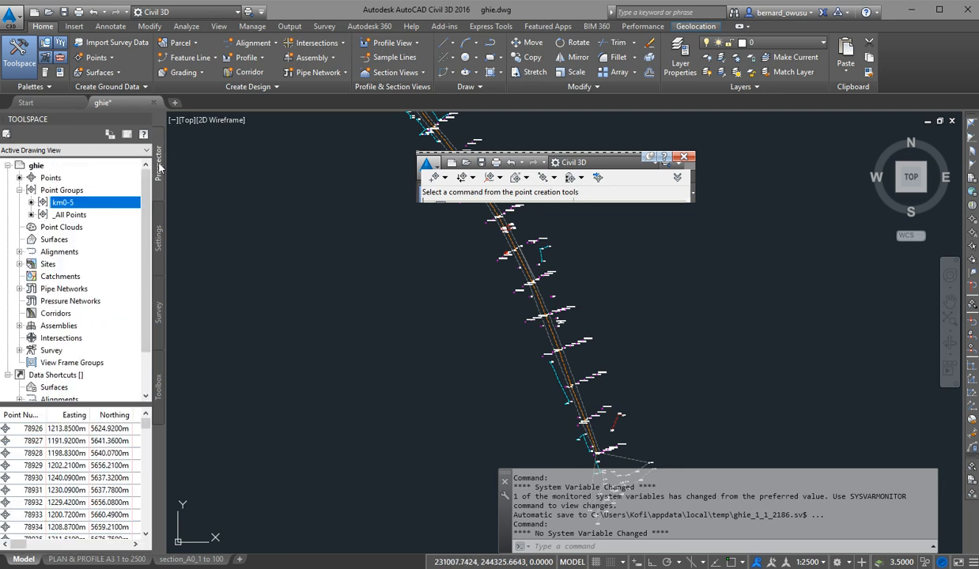
mouse_move(59, 205)
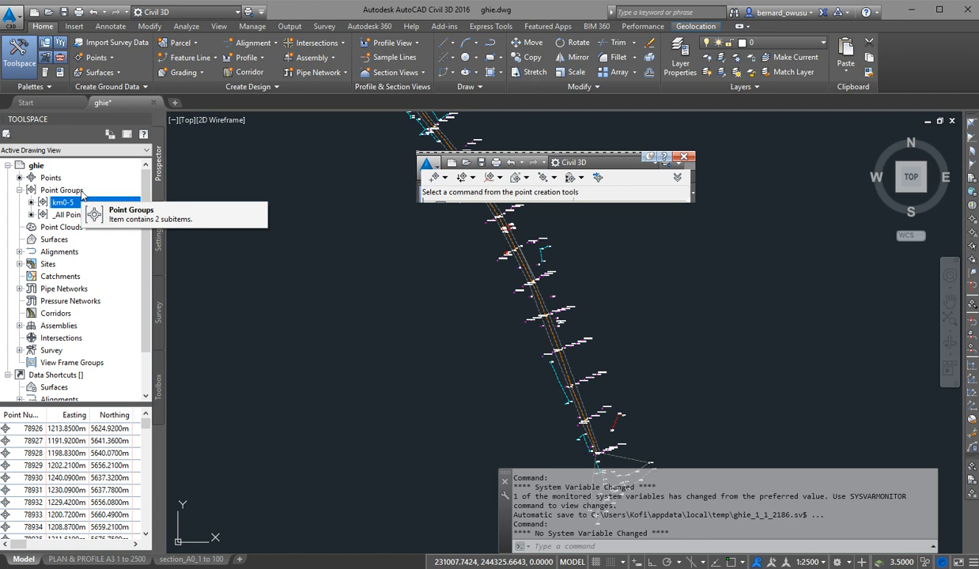
right_click(75, 193)
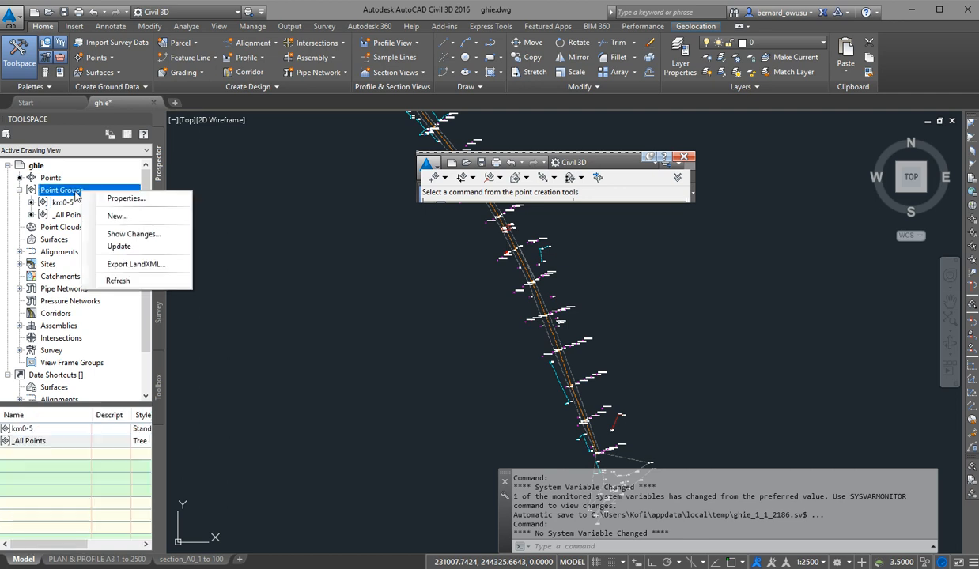
left_click(125, 216)
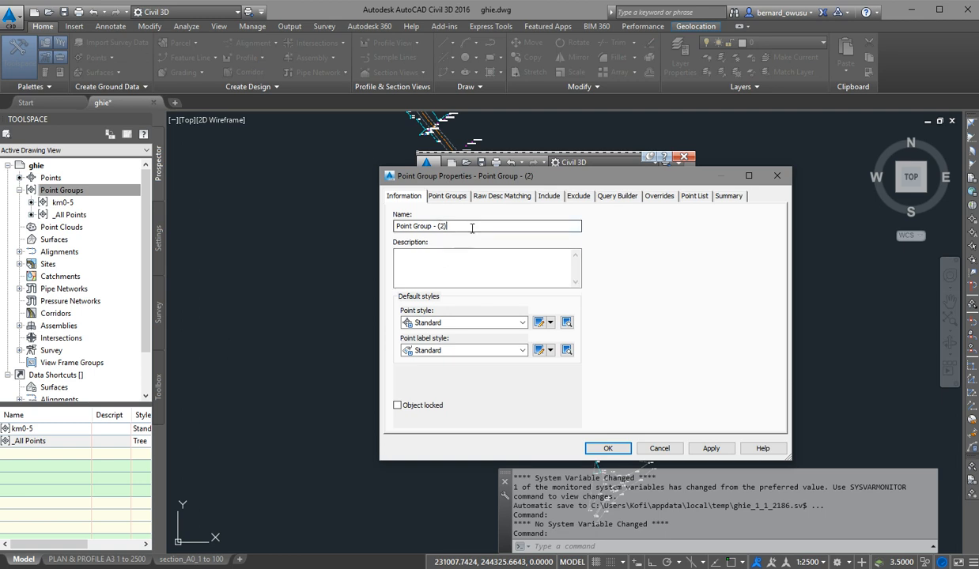
left_click_drag(449, 226, 393, 226)
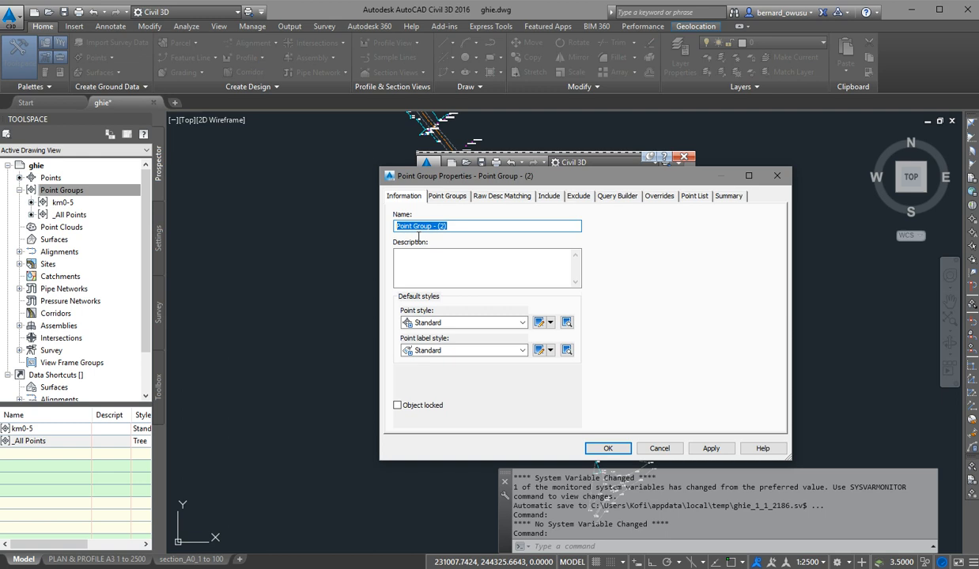
type("surfa")
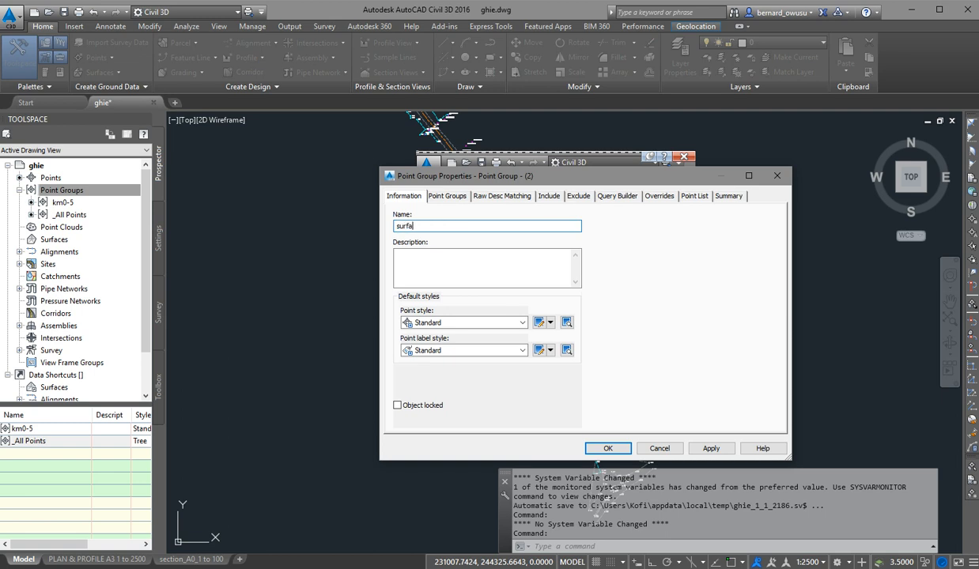
type("ce points")
- Include points with raw descriptions matching R*,CL*,GL* in the surface points group, review its point list and save the group
left_click(698, 199)
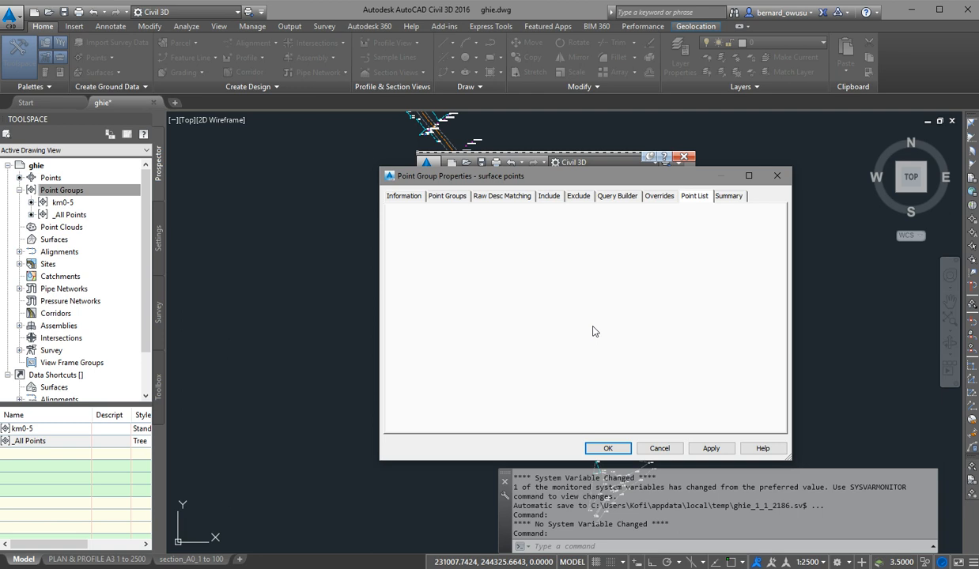
left_click(554, 204)
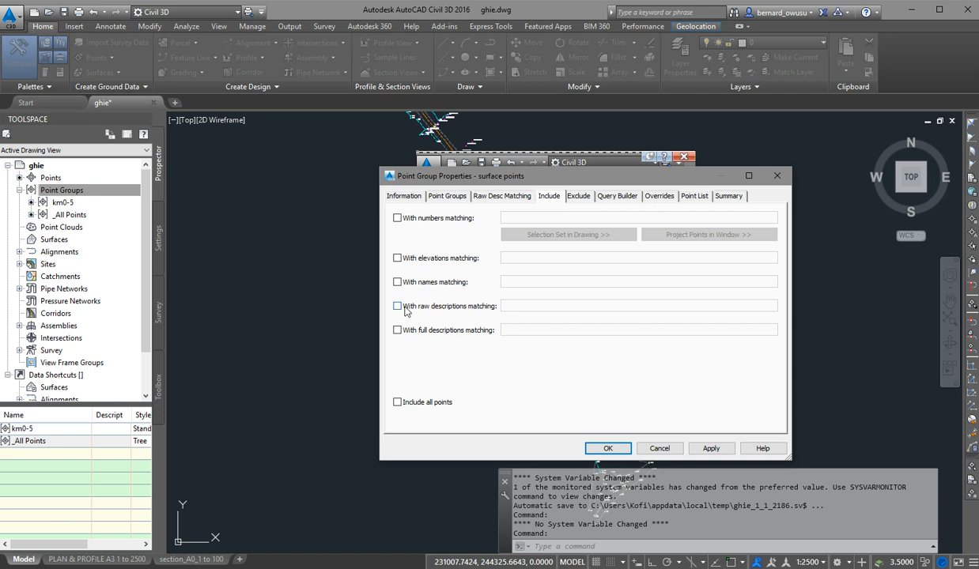
left_click(451, 311)
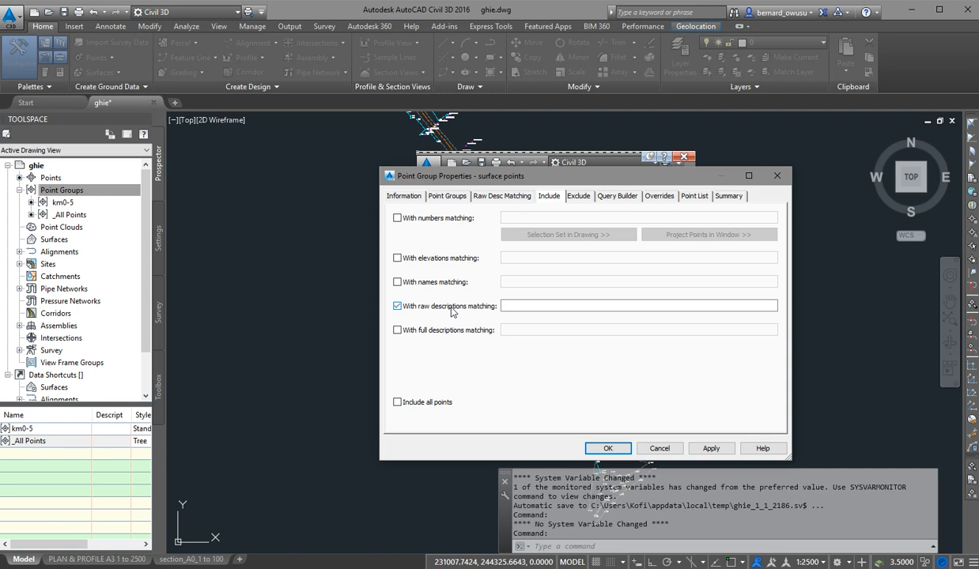
left_click(525, 311)
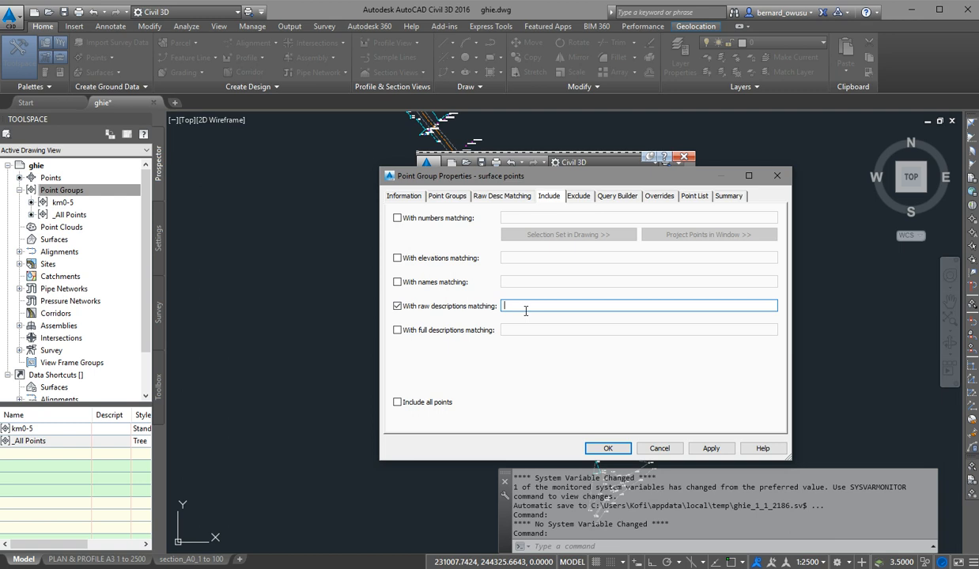
type("R*")
type(",")
type("CL")
type("*")
type(",GL*")
left_click(696, 196)
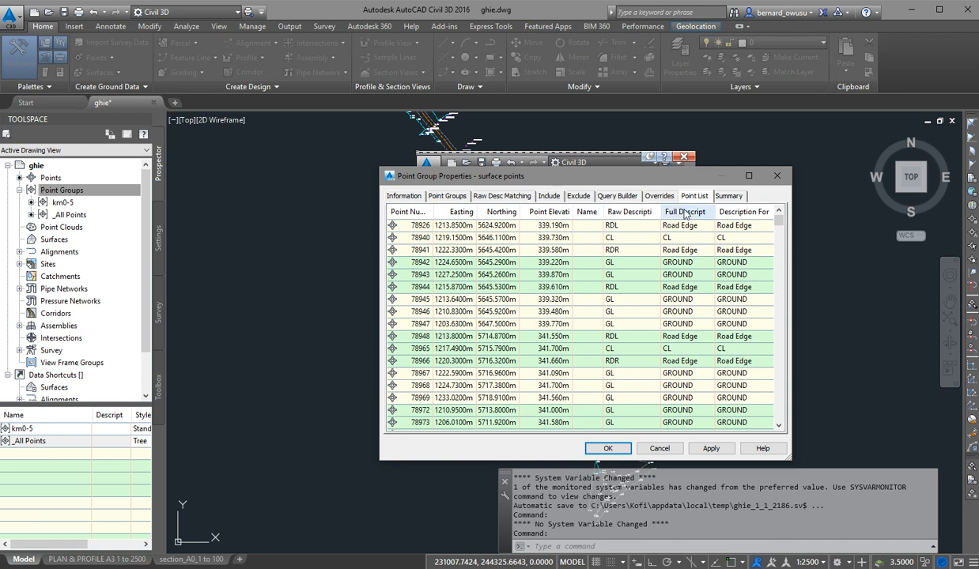
left_click(609, 448)
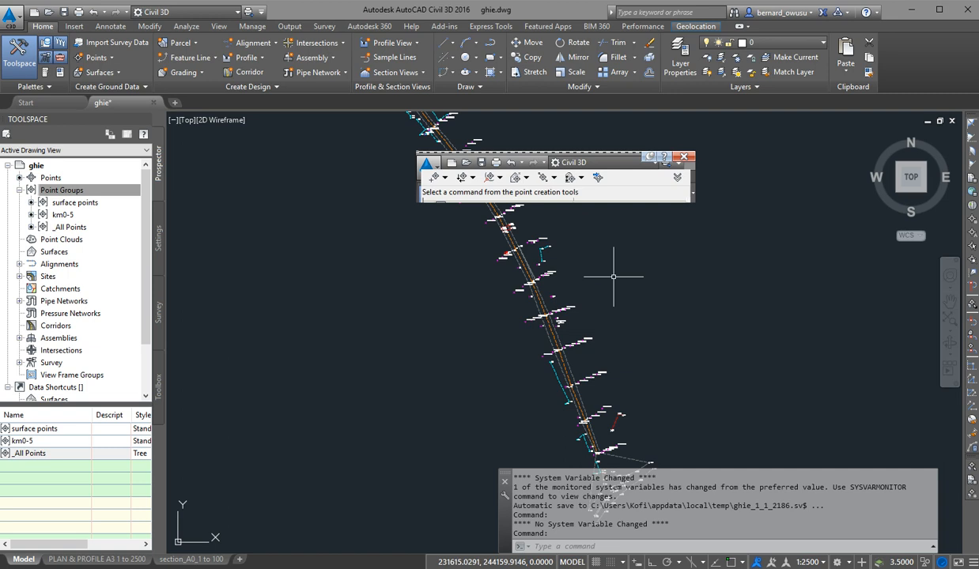
middle_click_drag(546, 282, 518, 220)
scroll(539, 289, "up", 1)
scroll(544, 290, "up", 3)
scroll(544, 290, "down", 3)
scroll(544, 290, "up", 1)
scroll(544, 289, "up", 2)
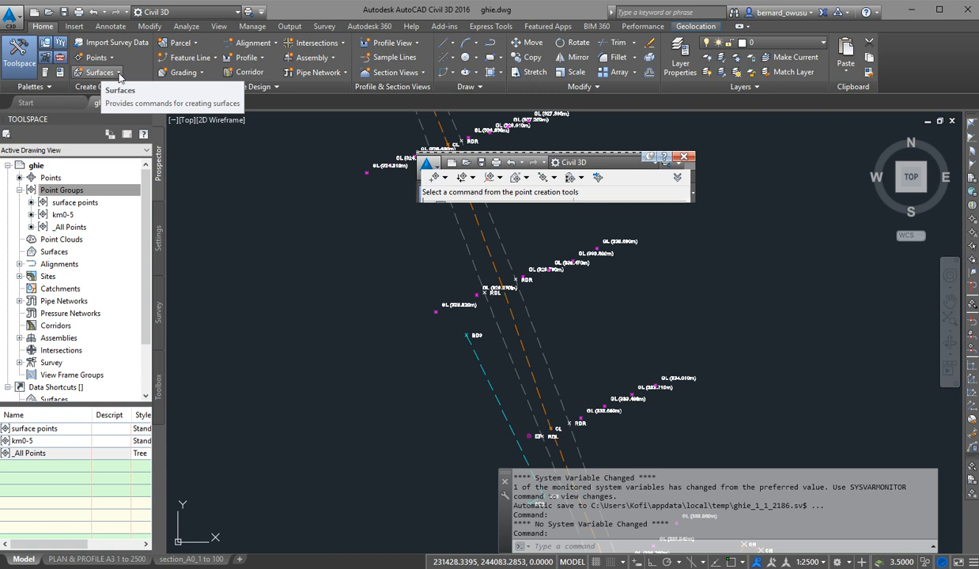
- Create a new TIN surface named dtm
left_click(119, 74)
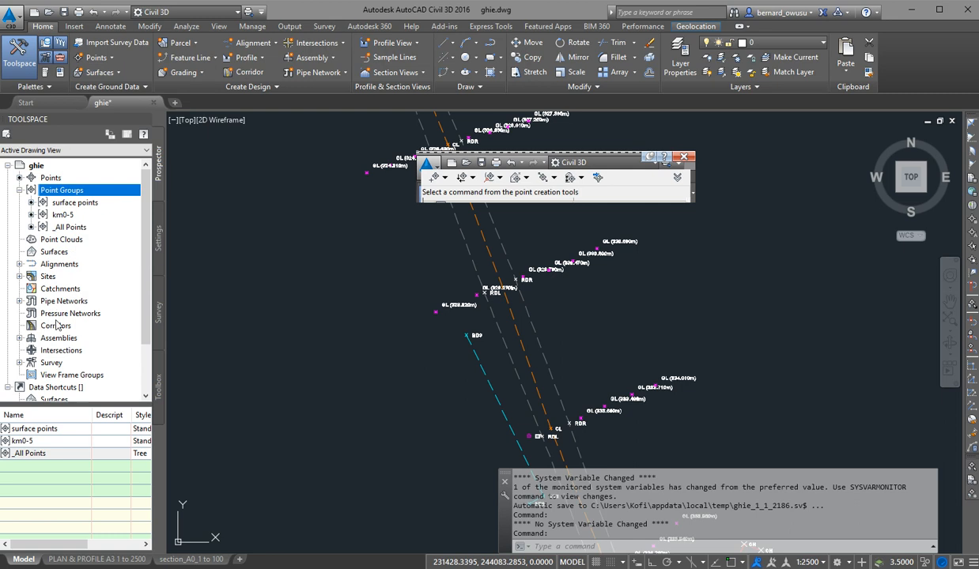
left_click(53, 252)
right_click(53, 253)
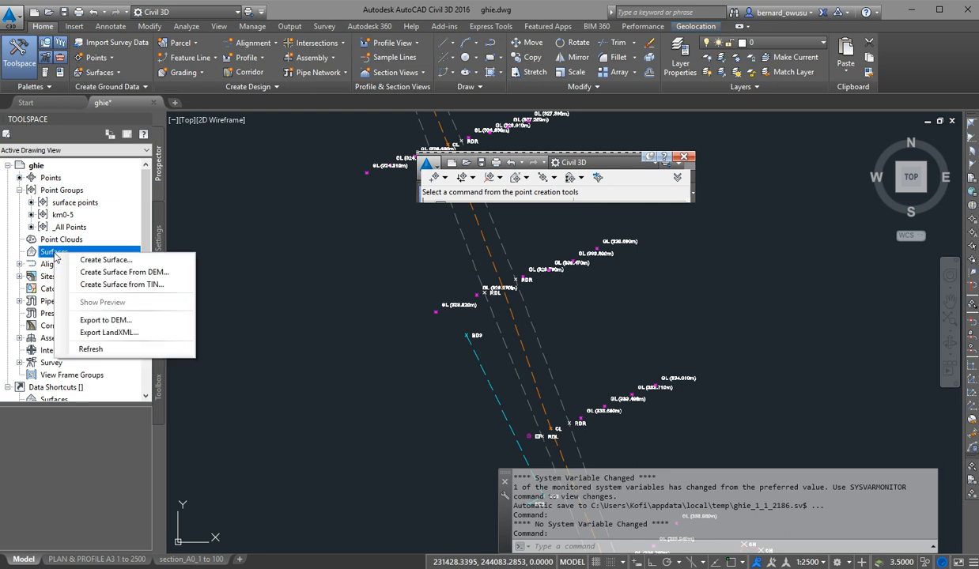
left_click(104, 260)
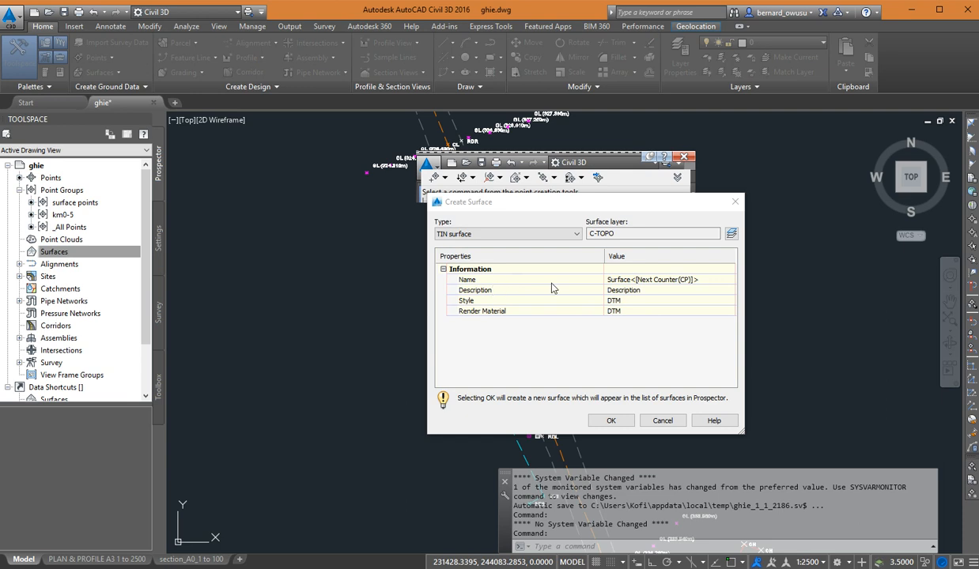
left_click(684, 283)
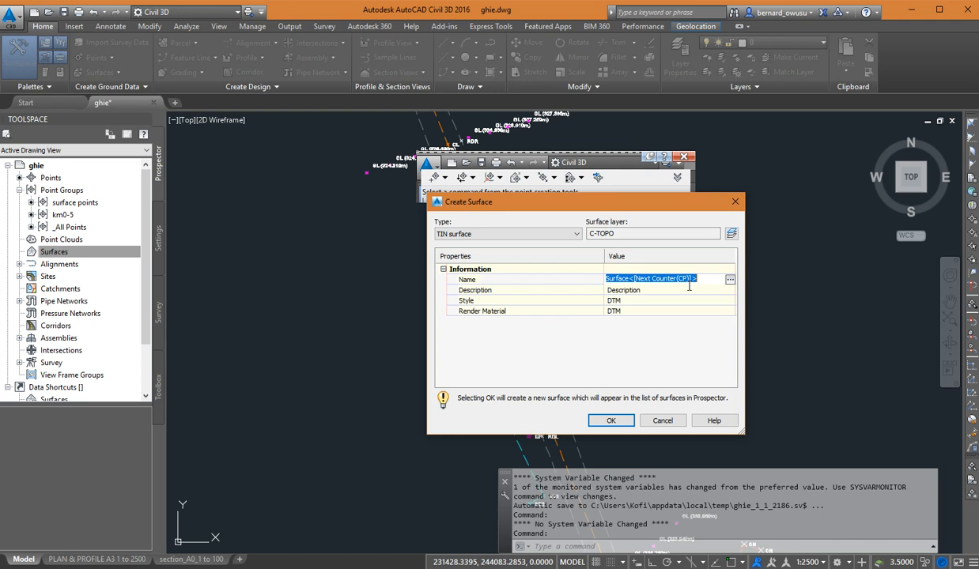
type("eg")
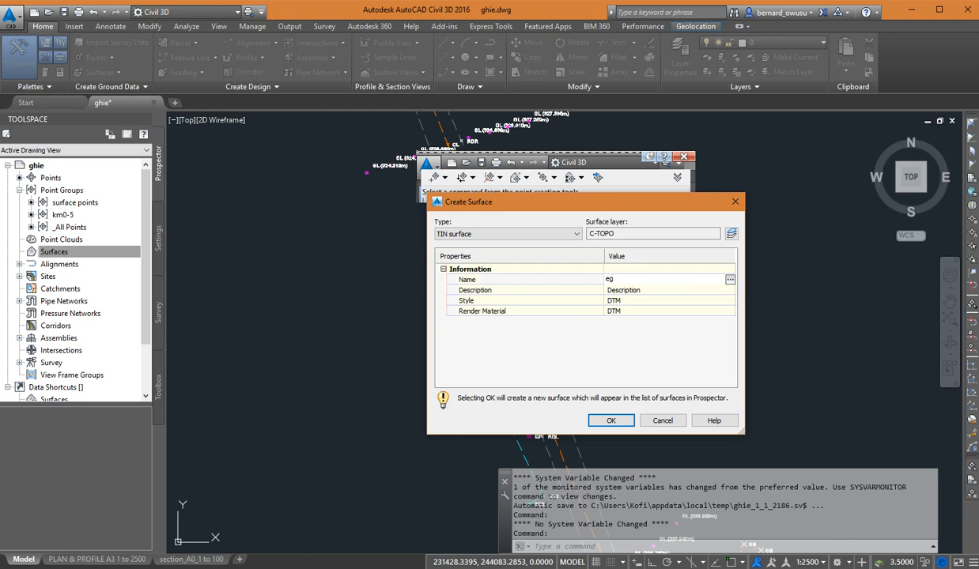
key("BackSpace")
key("BackSpace")
type("dtm")
left_click(610, 421)
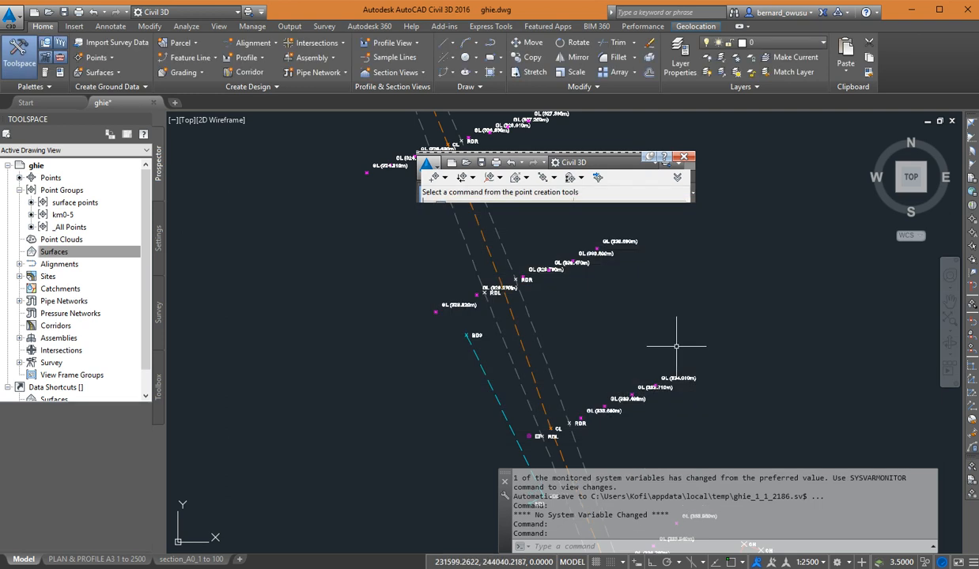
- Expand the dtm surface and its Definition to show the data types available for building it
middle_click_drag(707, 313, 641, 302)
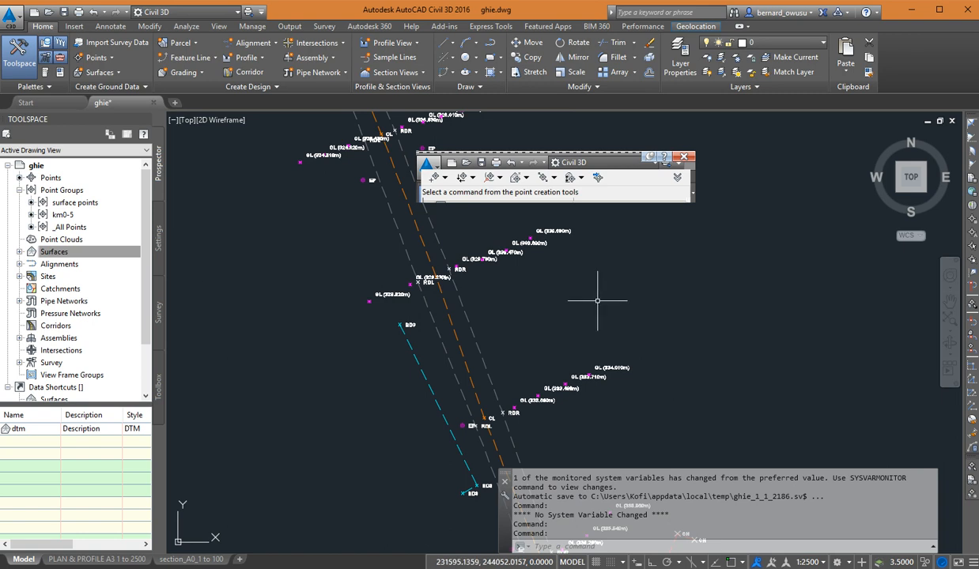
left_click(19, 252)
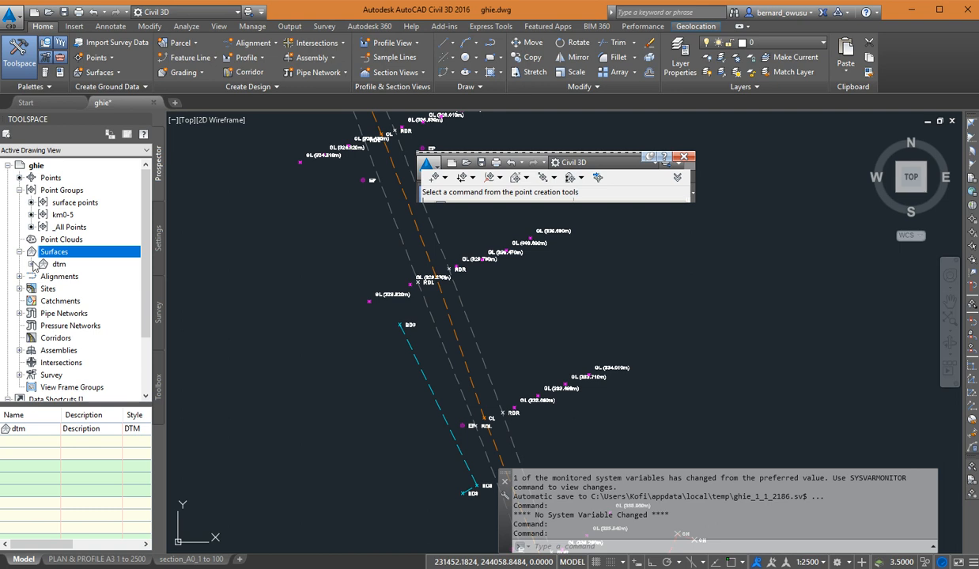
left_click(31, 264)
left_click(31, 265)
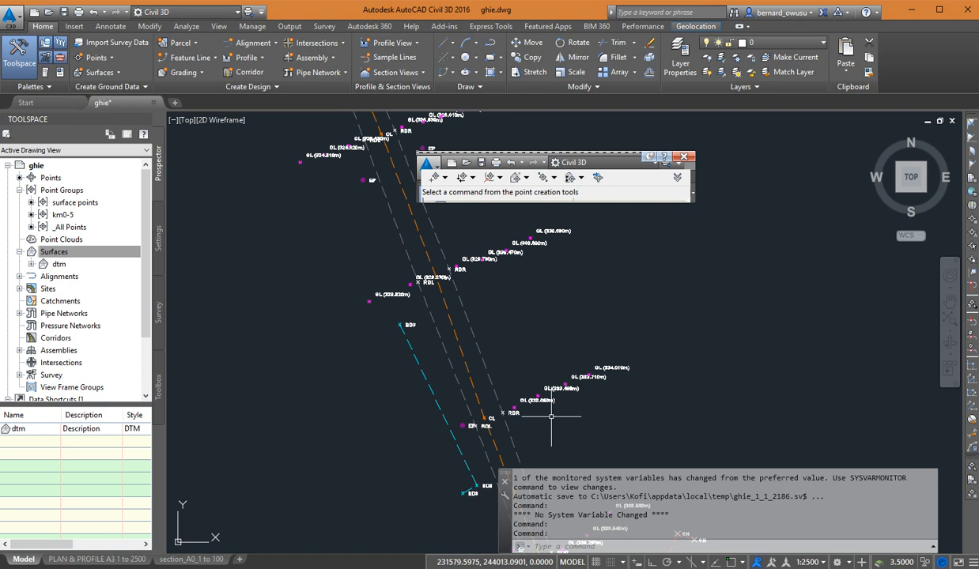
left_click(49, 252)
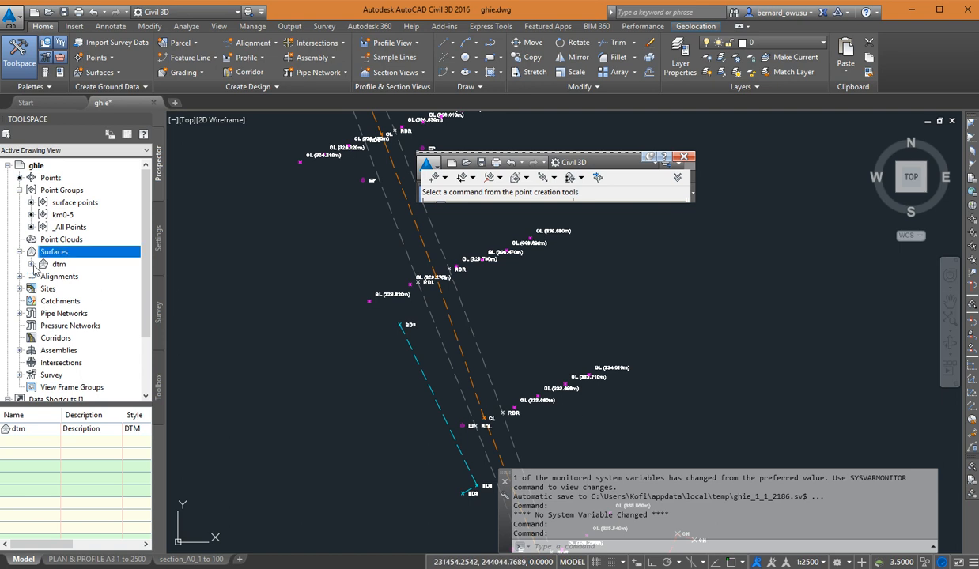
left_click(32, 266)
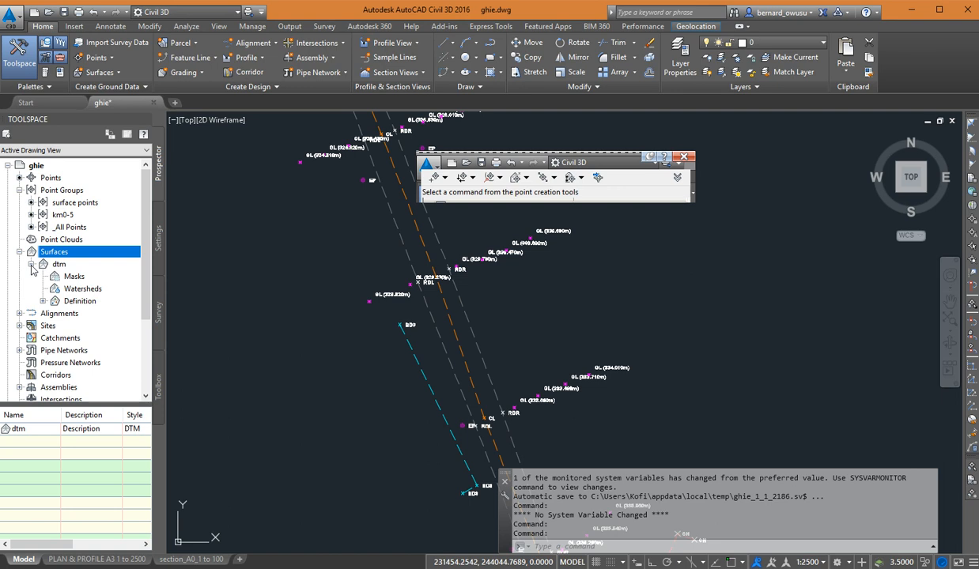
left_click(44, 303)
scroll(45, 305, "down", 1)
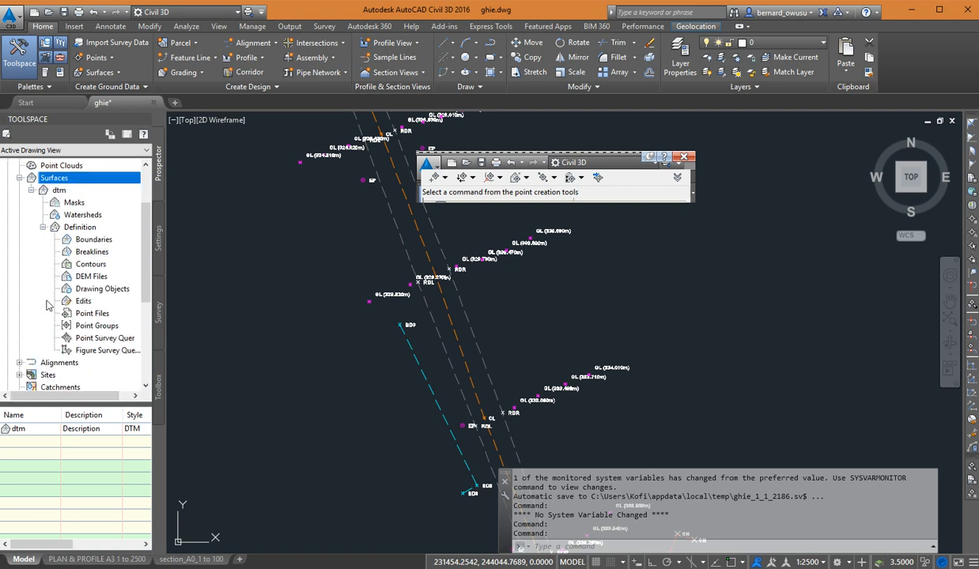
scroll(48, 305, "down", 1)
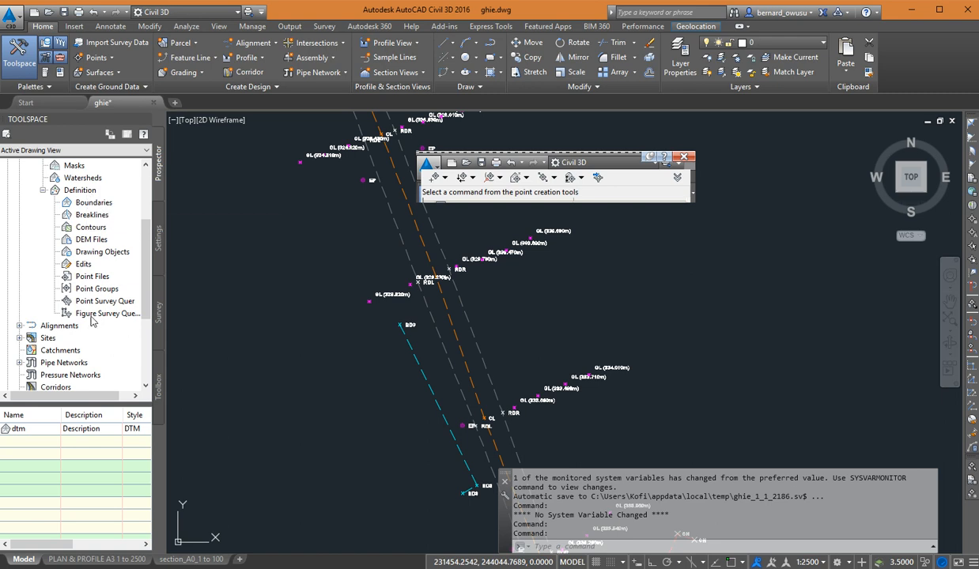
scroll(91, 320, "up", 1)
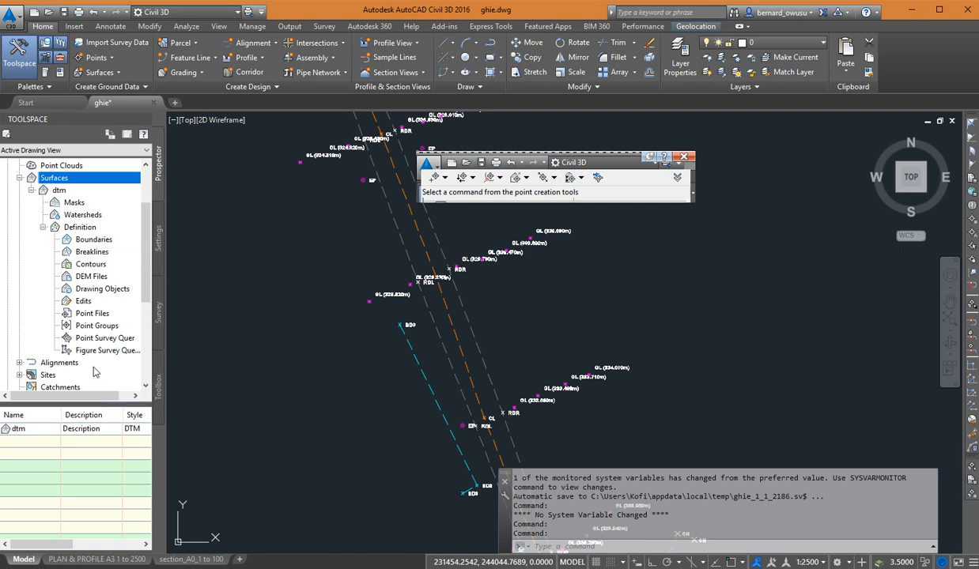
- Add the km0-5 point group to the dtm surface's definition and inspect the contours along the road
left_click(109, 329)
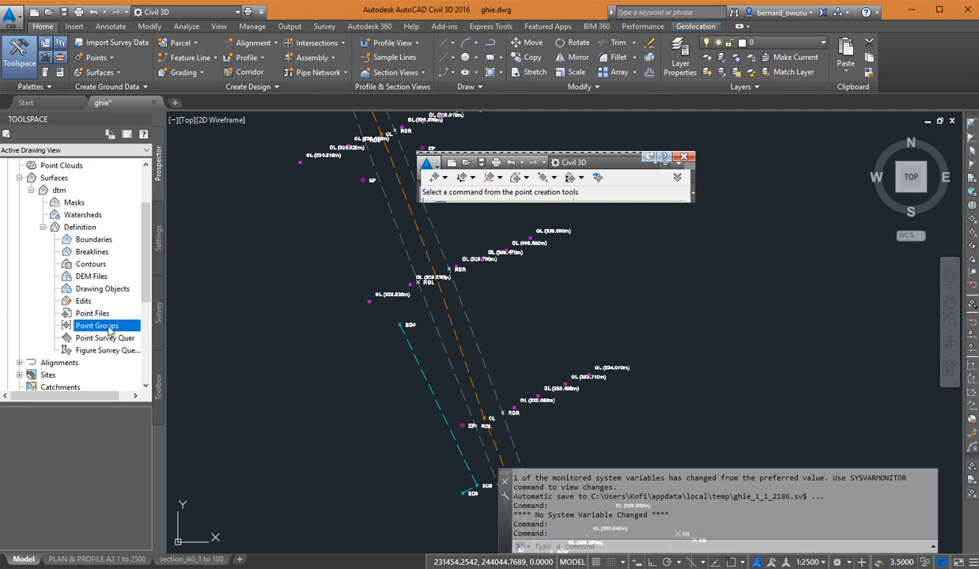
right_click(109, 329)
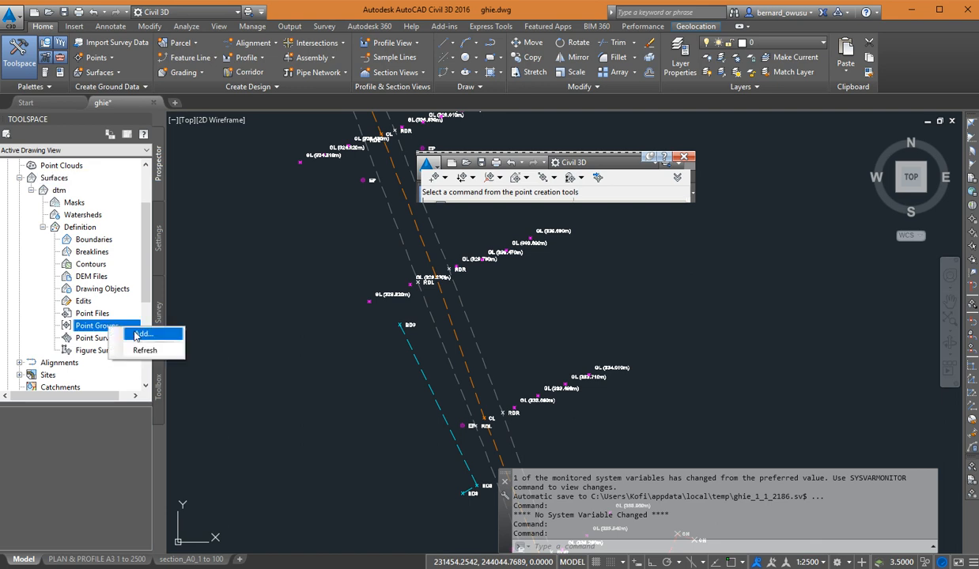
right_click(94, 330)
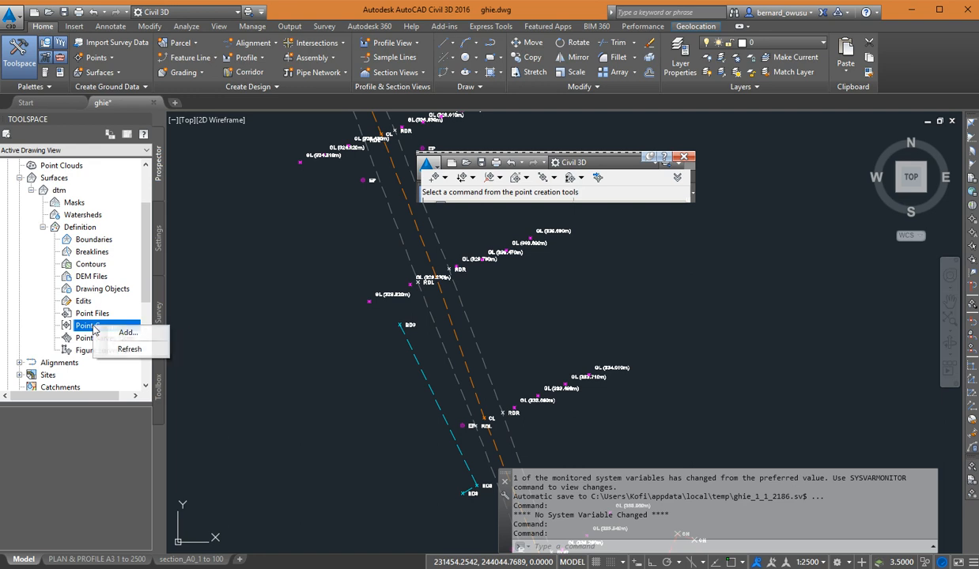
left_click(139, 338)
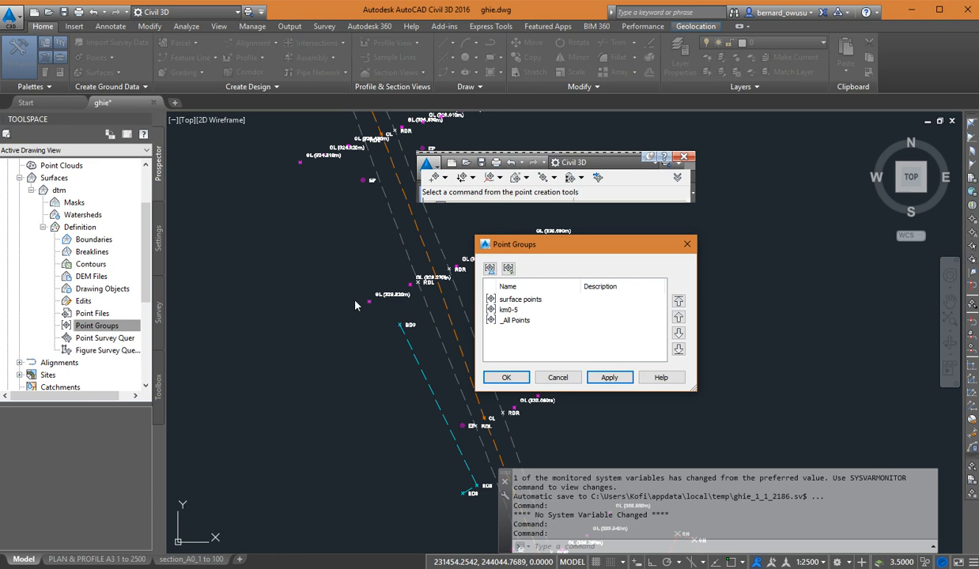
left_click(529, 302)
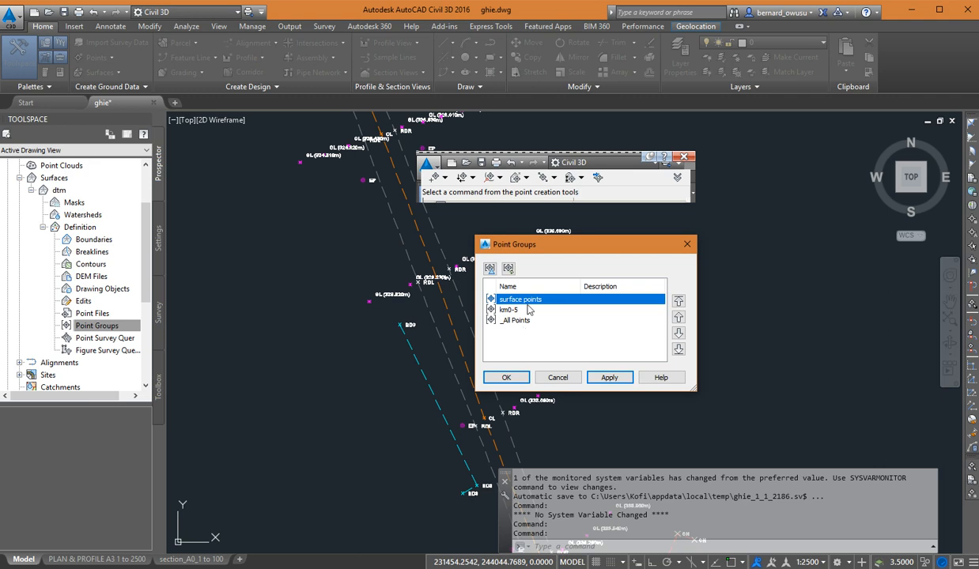
left_click(525, 310)
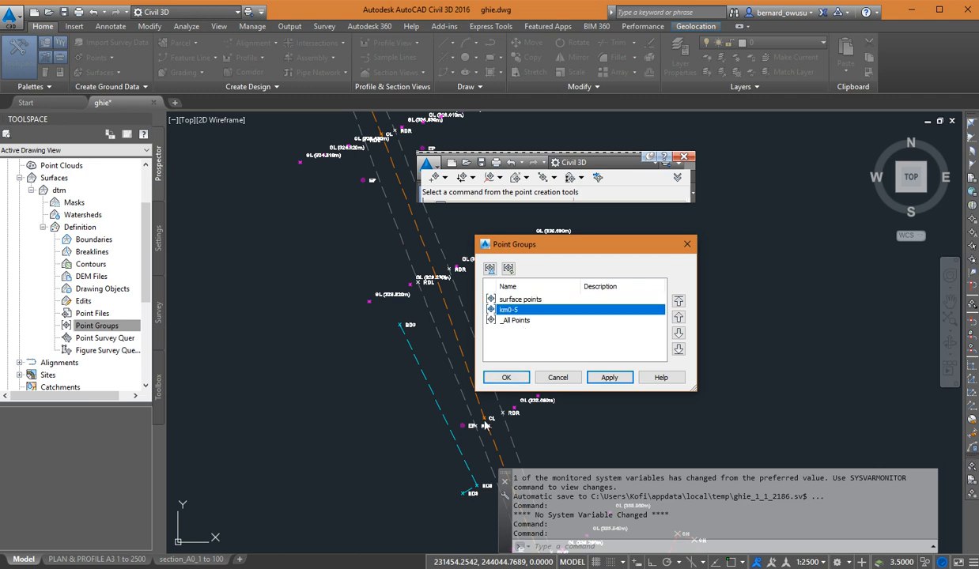
left_click(504, 378)
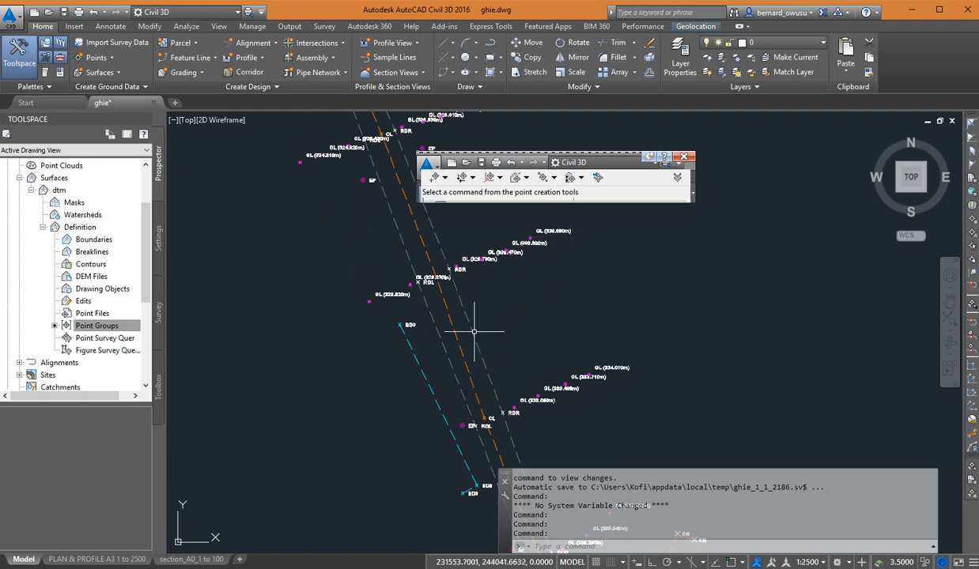
scroll(489, 369, "down", 3)
scroll(461, 280, "up", 3)
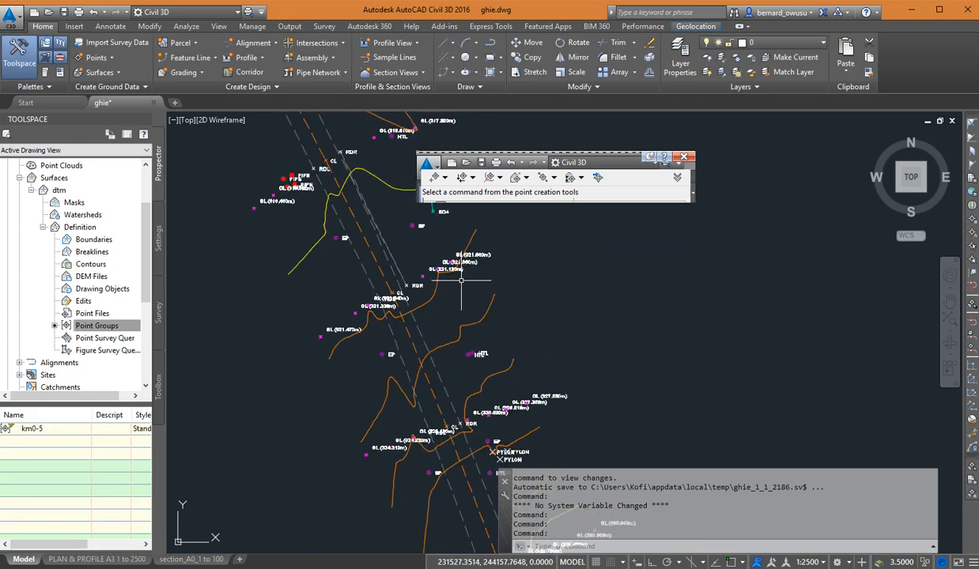
- Examine the dtm contours along the road corridor and read the surface elevation on the yellow contour near BD11
middle_click_drag(457, 310, 462, 240)
scroll(446, 271, "up", 3)
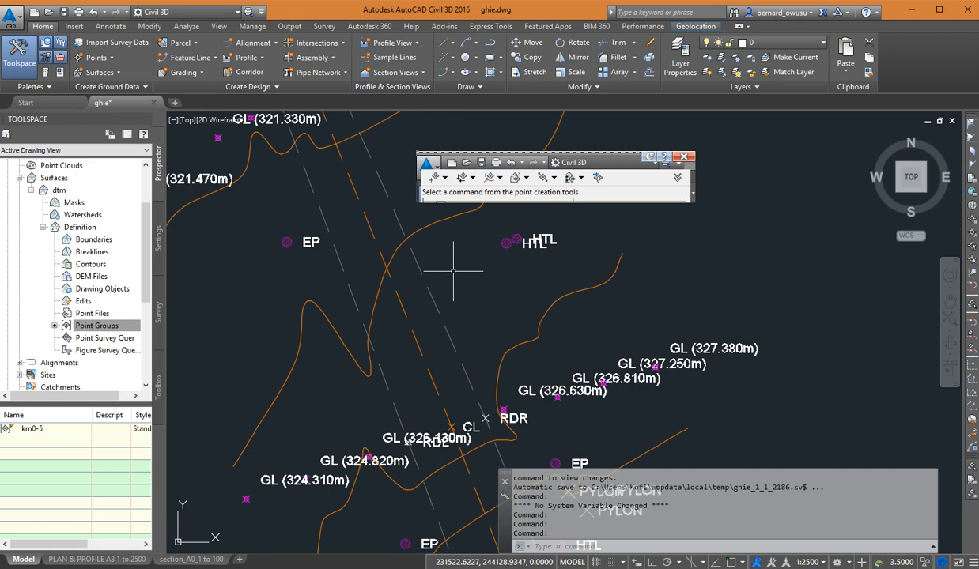
scroll(466, 357, "down", 3)
scroll(466, 358, "up", 3)
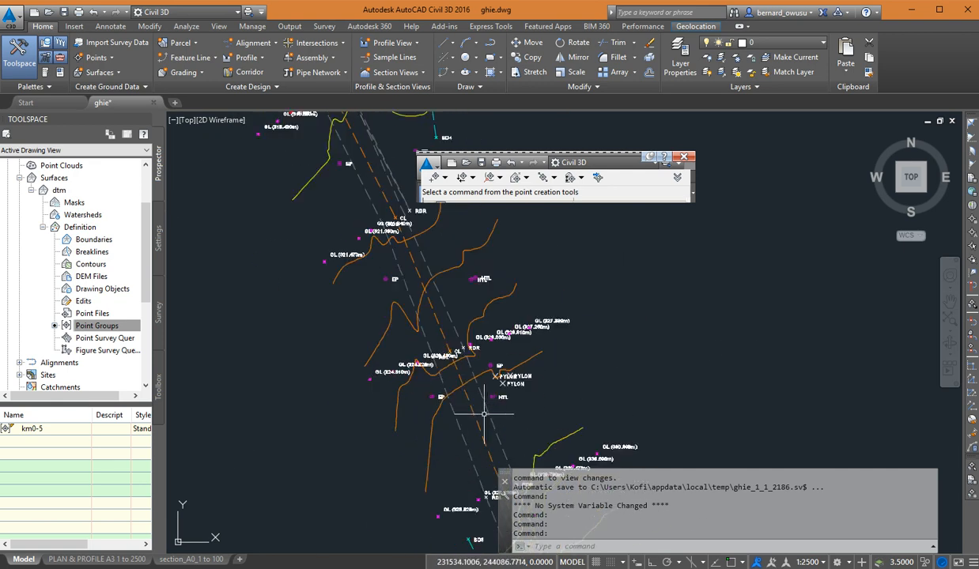
mouse_move(466, 395)
middle_mouse_down()
mouse_move(464, 357)
mouse_move(437, 313)
middle_mouse_up()
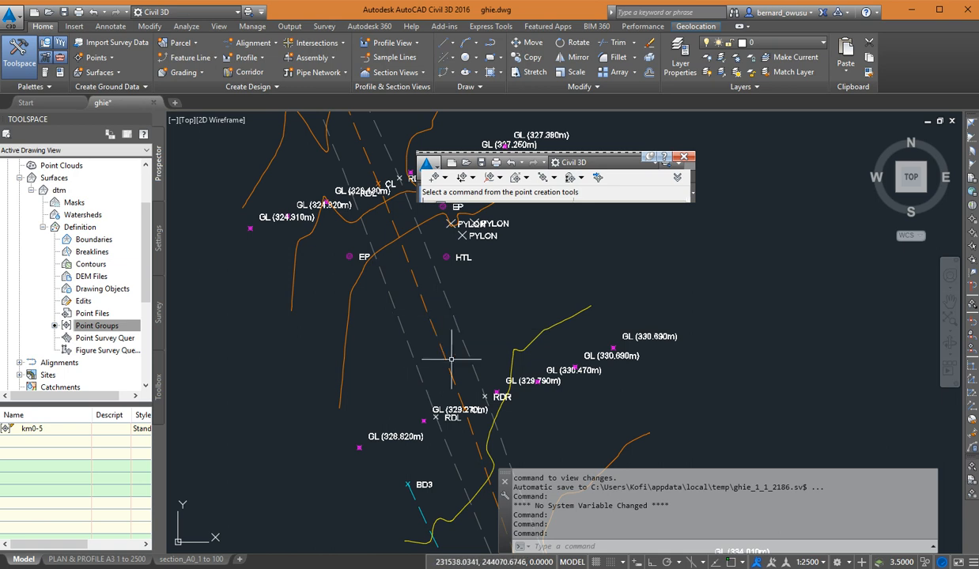
scroll(442, 360, "down", 10)
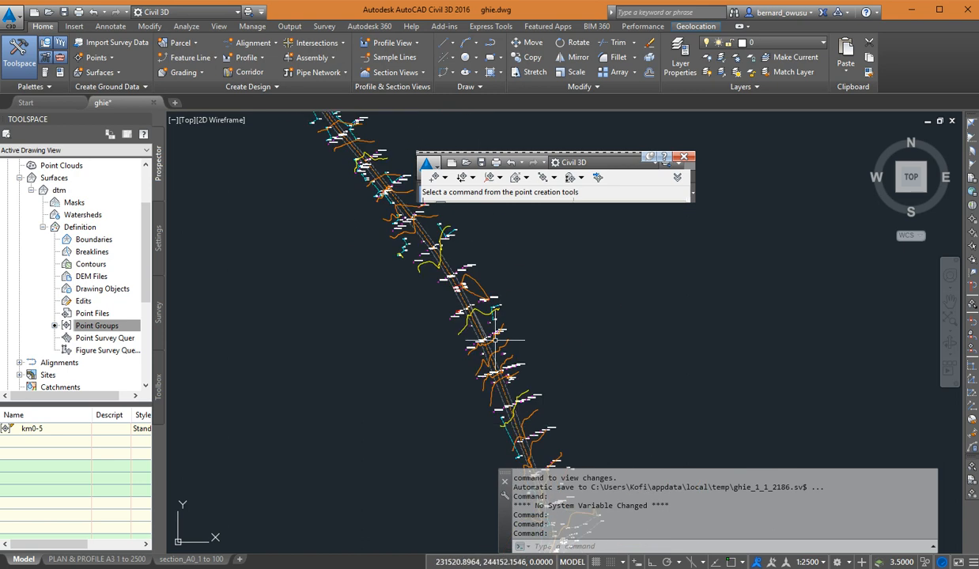
scroll(495, 341, "up", 4)
scroll(448, 379, "up", 5)
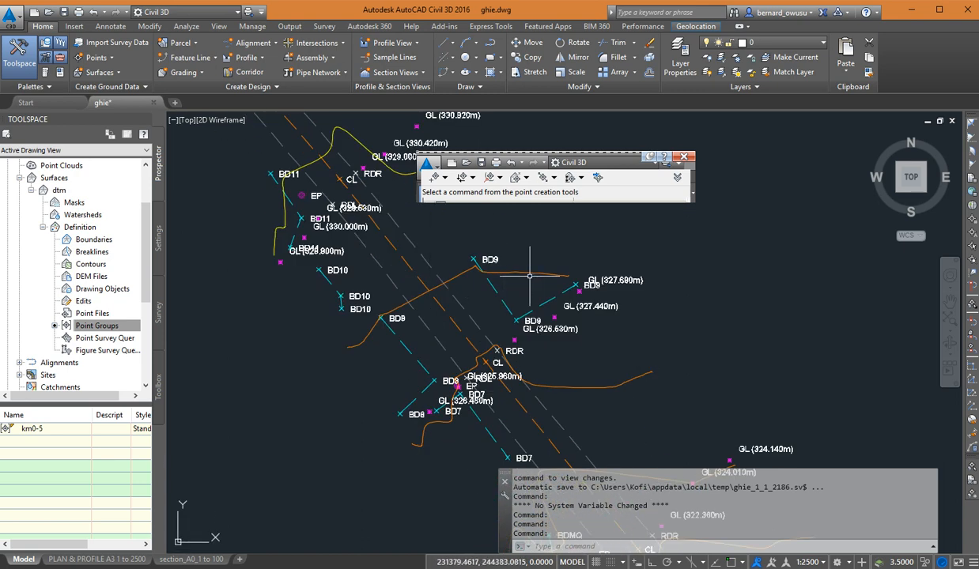
scroll(507, 285, "down", 3)
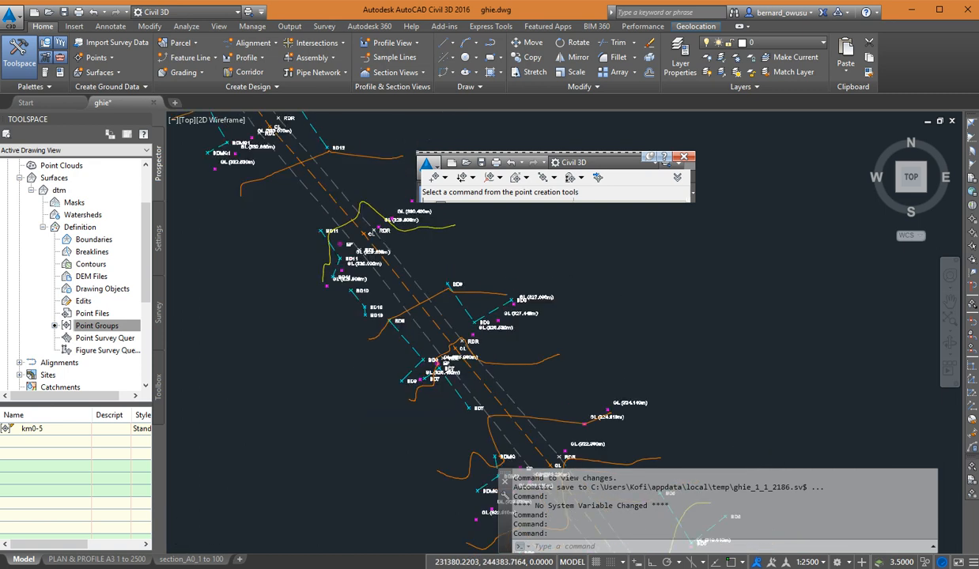
scroll(484, 293, "up", 3)
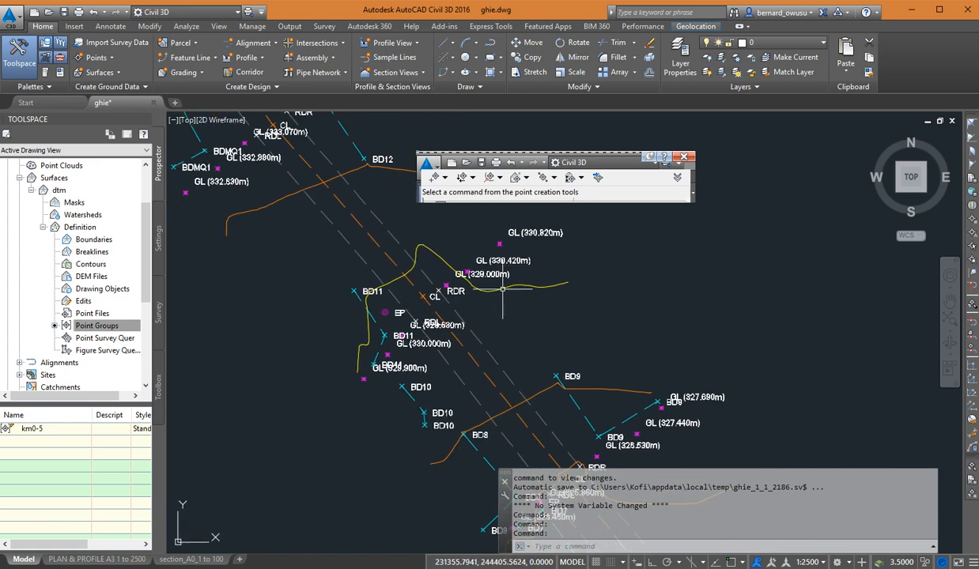
mouse_move(502, 291)
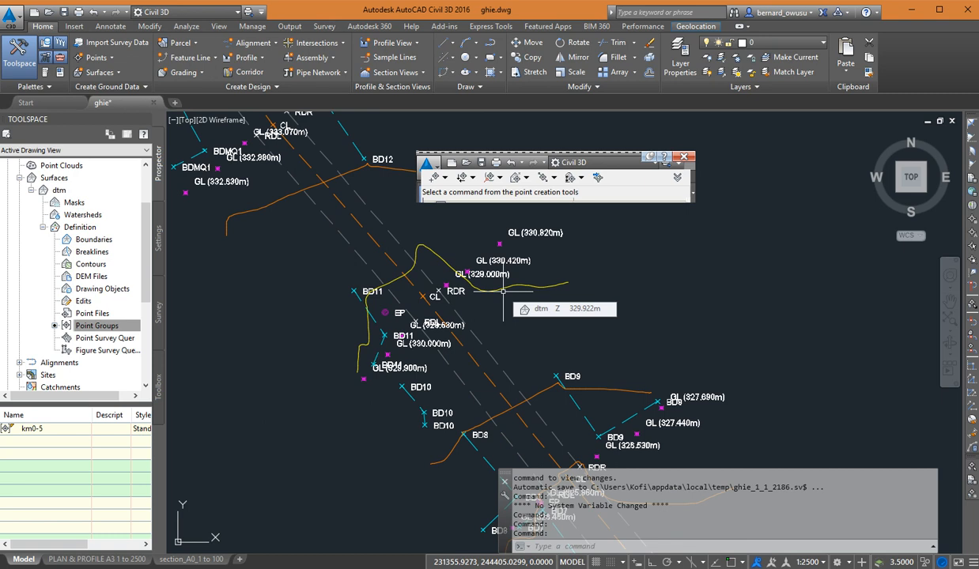
scroll(664, 320, "down", 2)
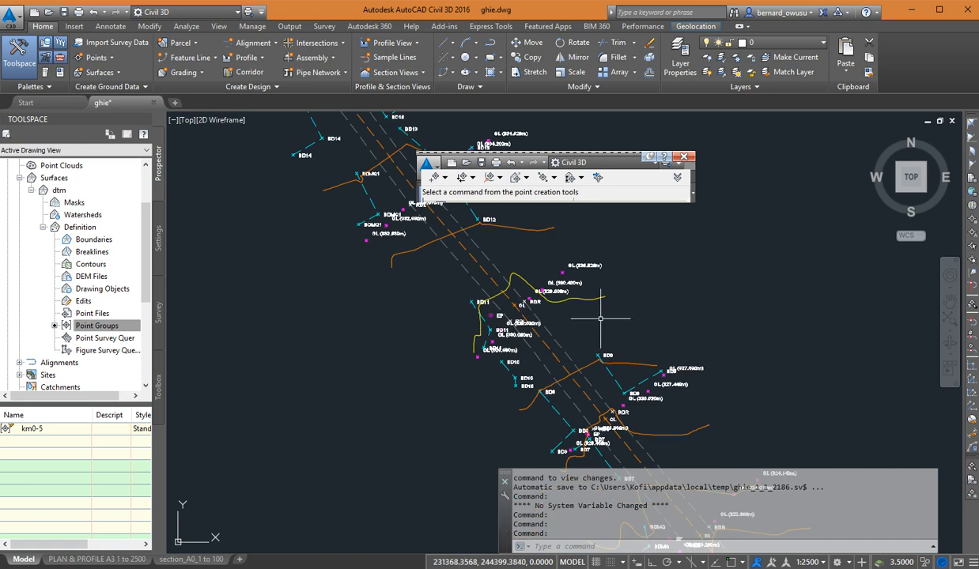
mouse_move(594, 321)
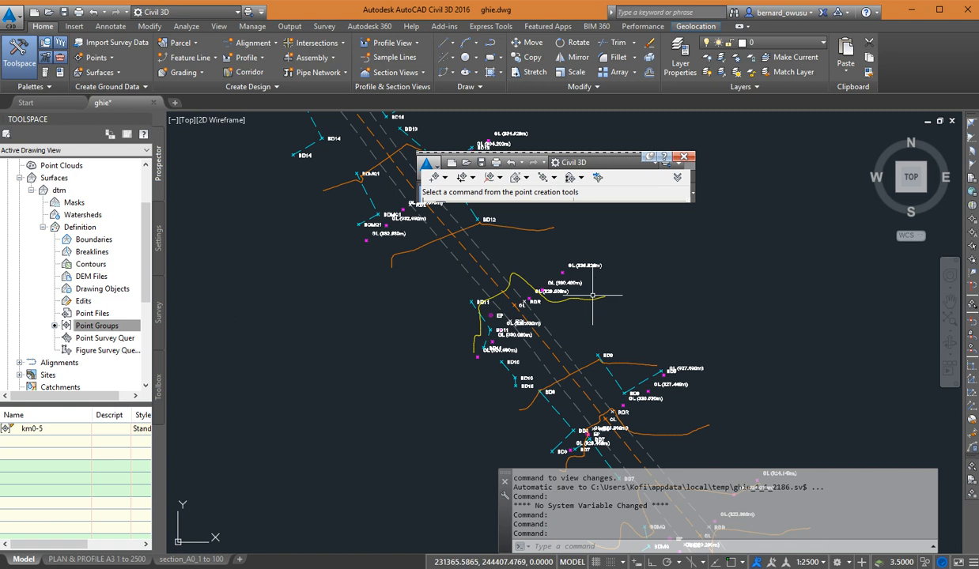
mouse_move(592, 296)
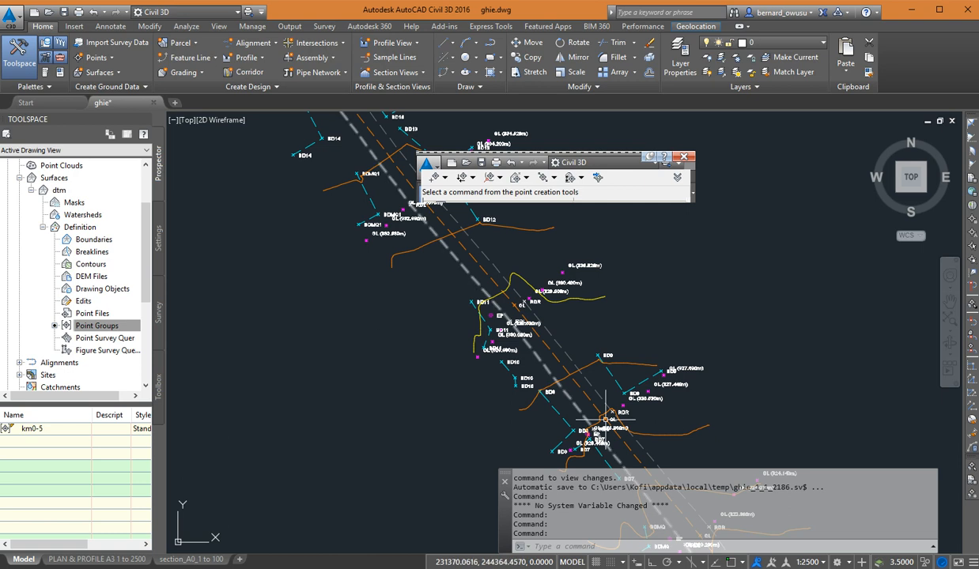
- Inspect the dtm surface between the BD12 and BD11 contours, checking elevations around the road centreline and along the yellow contour
scroll(605, 410, "down", 3)
scroll(597, 372, "up", 3)
scroll(607, 371, "up", 4)
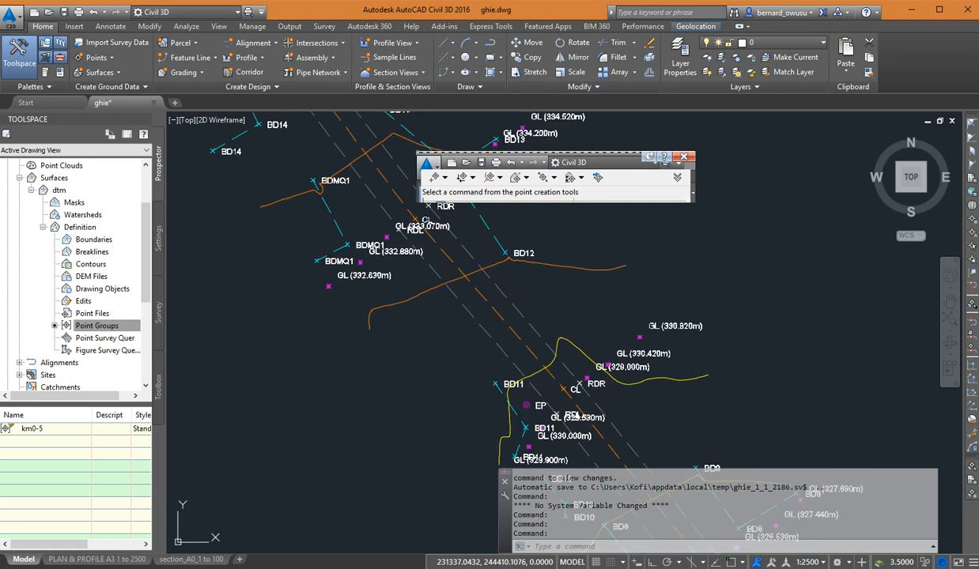
scroll(563, 355, "up", 2)
middle_click_drag(571, 339, 569, 389)
scroll(564, 401, "down", 2)
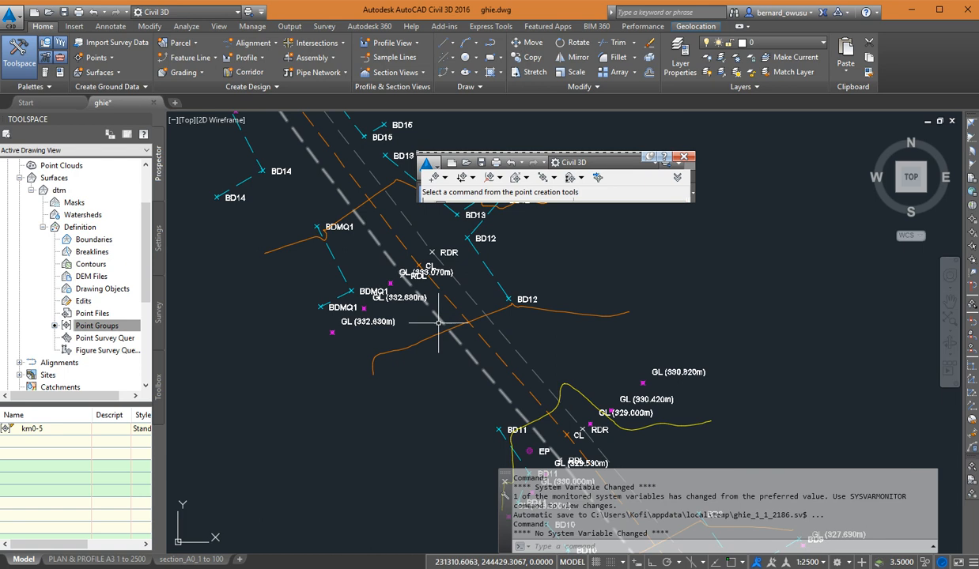
middle_click_drag(473, 334, 465, 262)
scroll(467, 265, "up", 2)
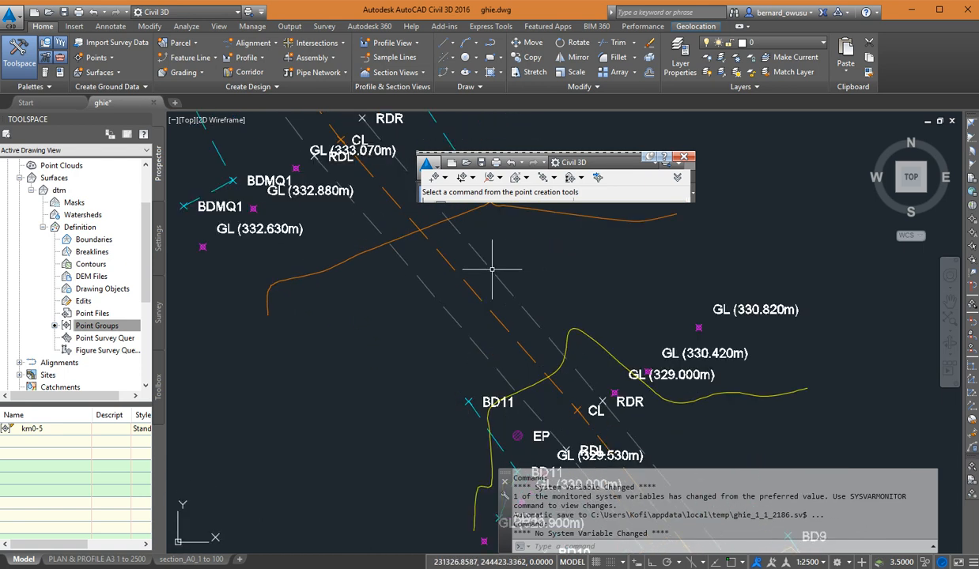
middle_click_drag(539, 345, 524, 332)
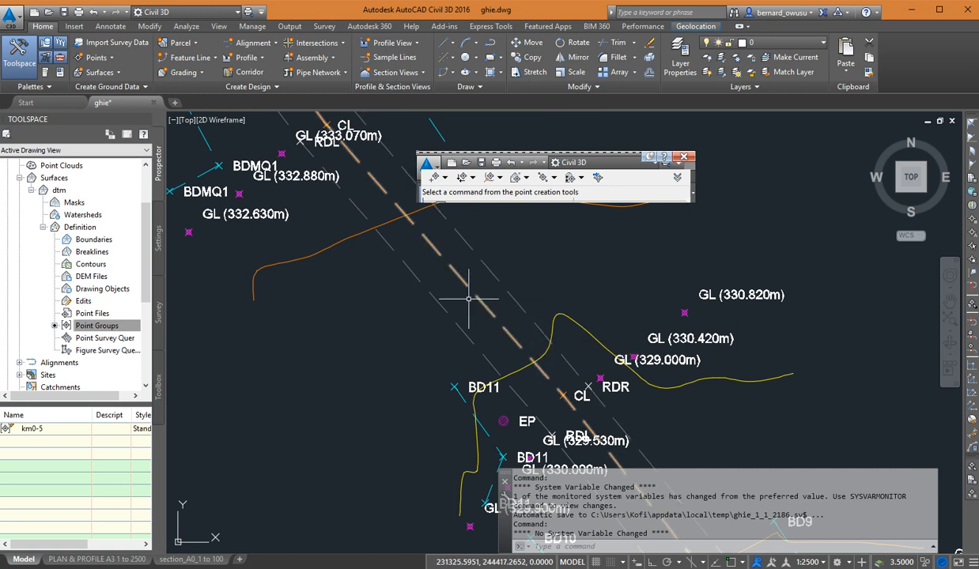
middle_click_drag(523, 294, 513, 283)
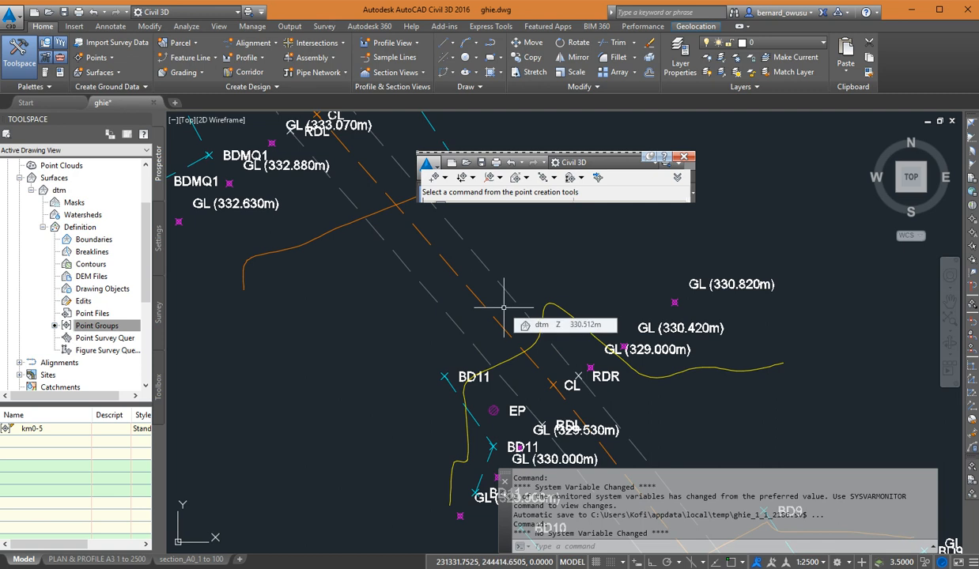
mouse_move(517, 310)
middle_mouse_down()
mouse_move(520, 342)
mouse_move(546, 320)
middle_mouse_up()
middle_click_drag(606, 326, 634, 307)
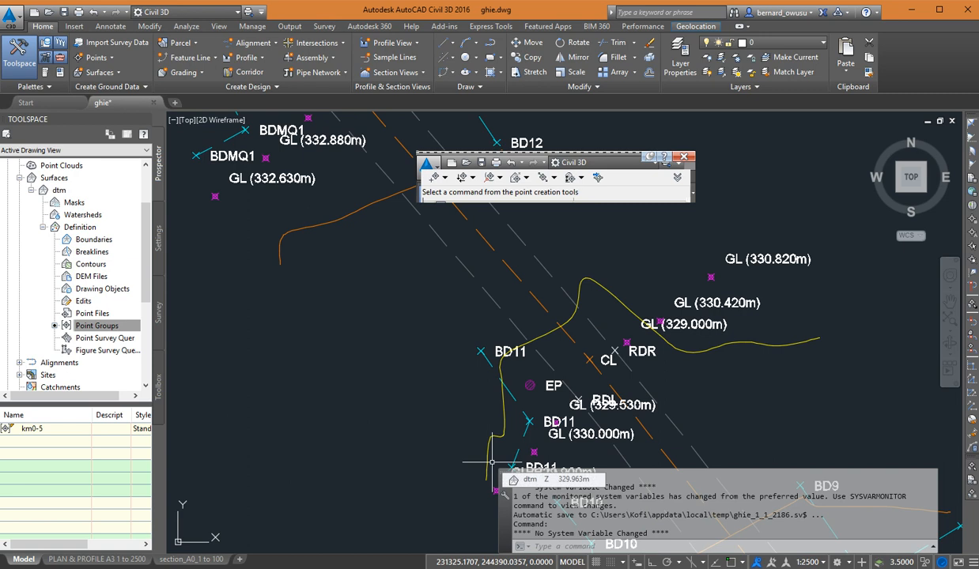
middle_click_drag(575, 397, 522, 469)
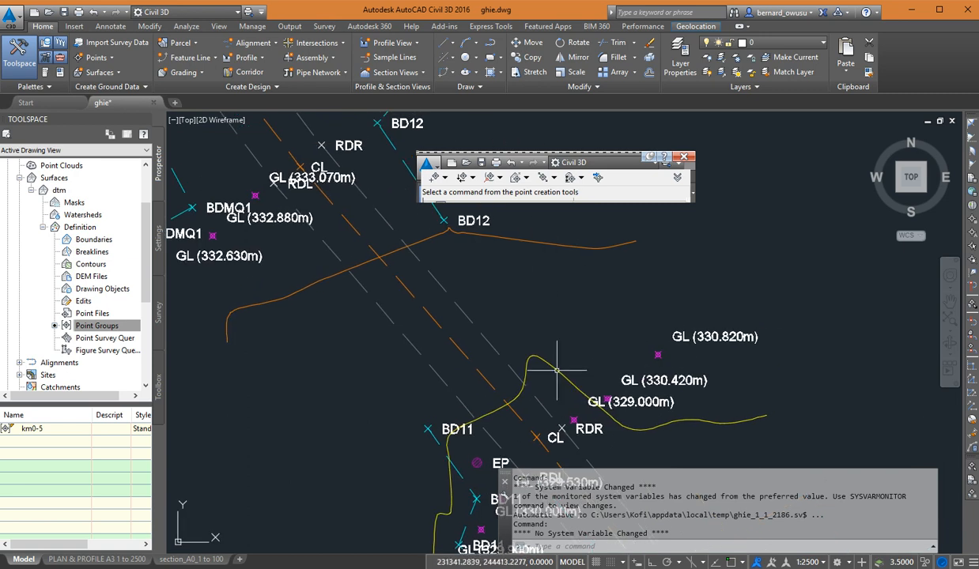
middle_click_drag(553, 368, 587, 341)
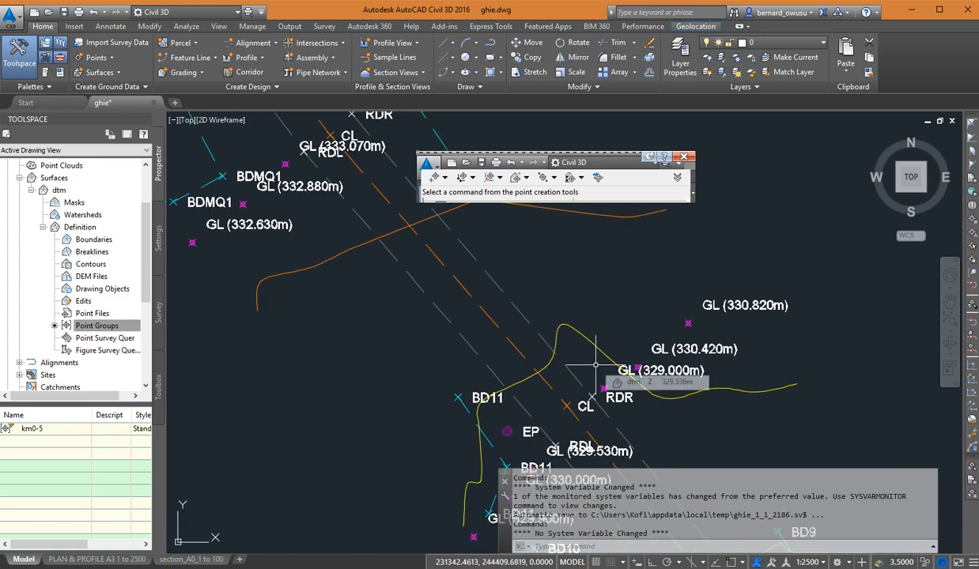
scroll(599, 366, "down", 3)
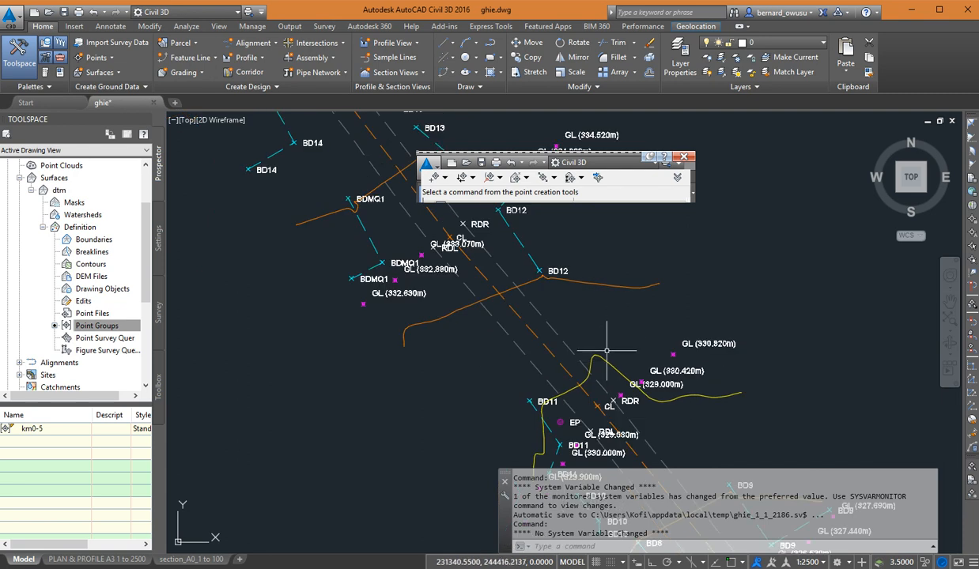
- Select the dtm surface by its contour near BD12 and view its Surface Properties and Edit Surface Style commands
left_click(625, 282)
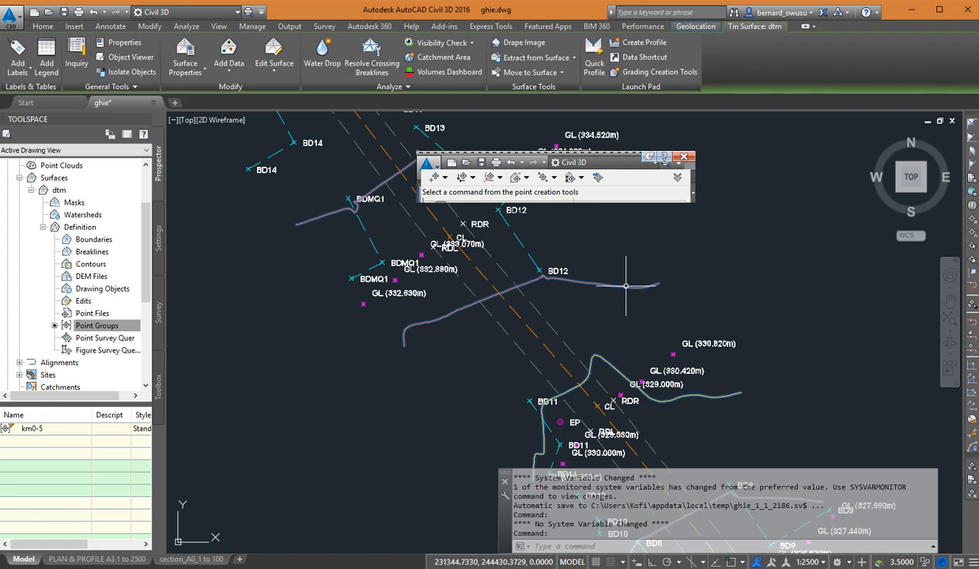
key("Escape")
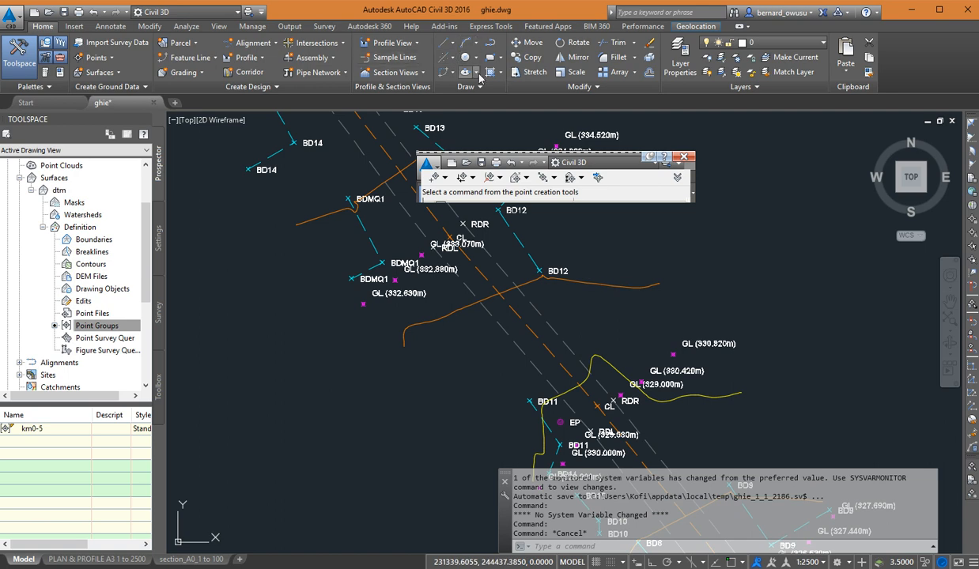
left_click(620, 285)
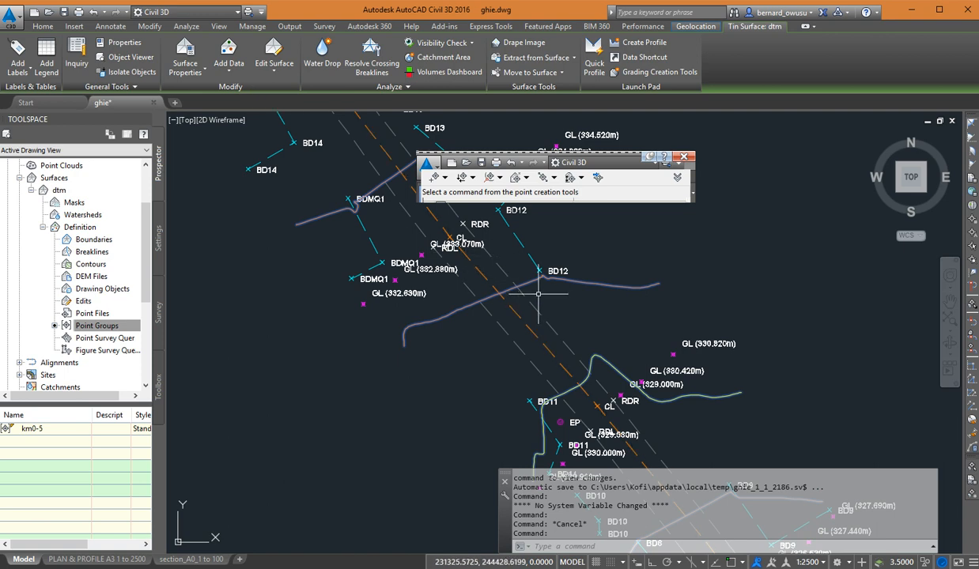
middle_click_drag(522, 285, 454, 300)
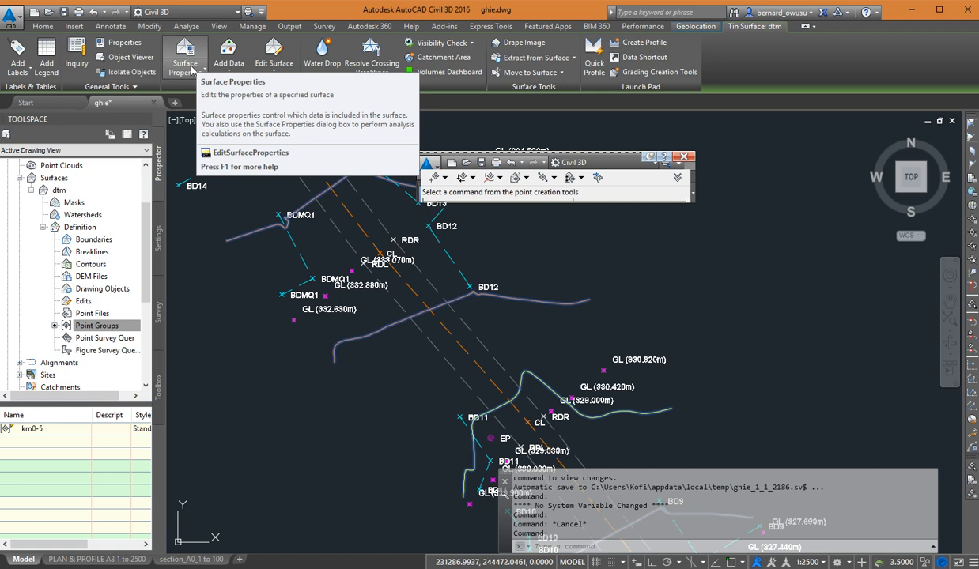
left_click(205, 70)
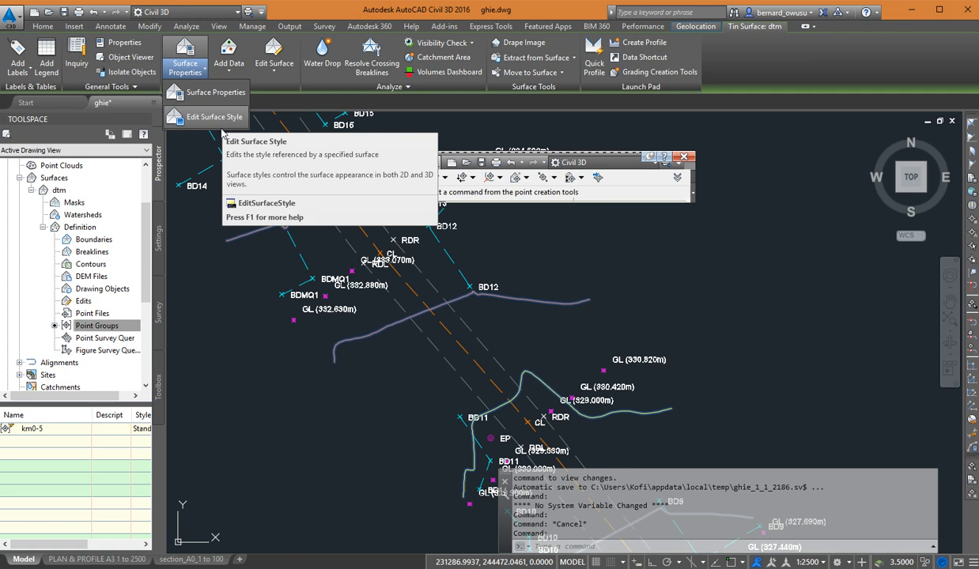
left_click(531, 265)
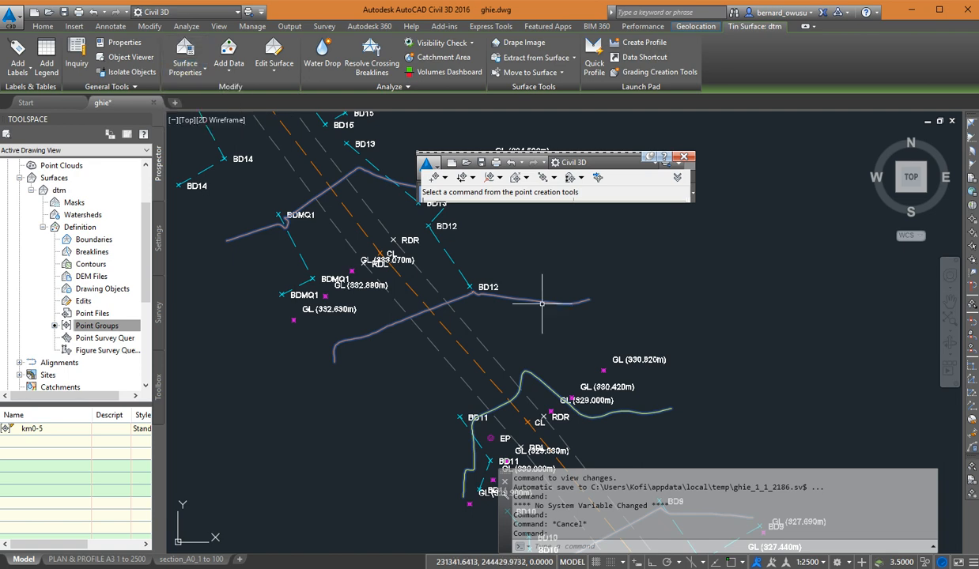
- Check the commands offered for the selected dtm surface in the drawing, locating Edit Surface Style without running it
key("Escape")
left_click(564, 271)
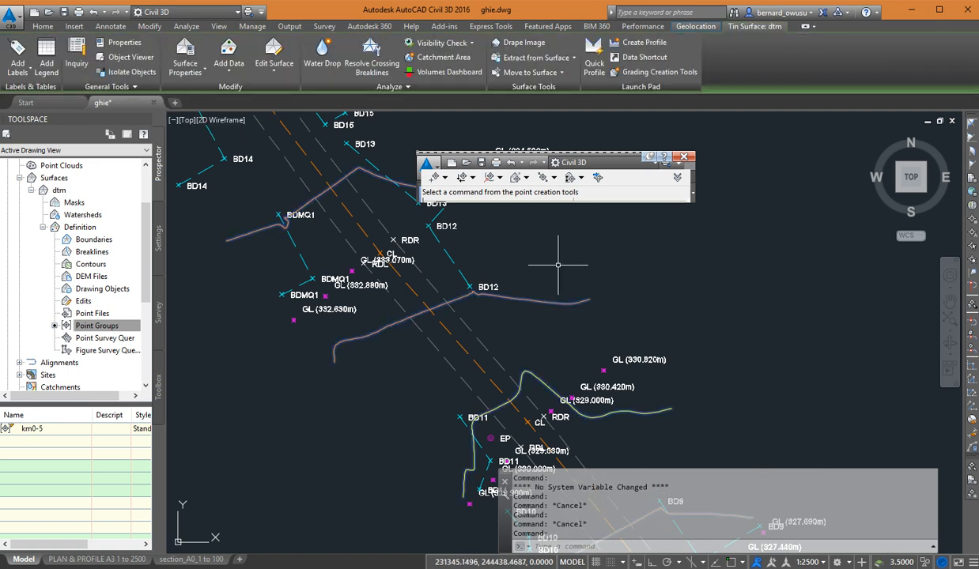
right_click(559, 271)
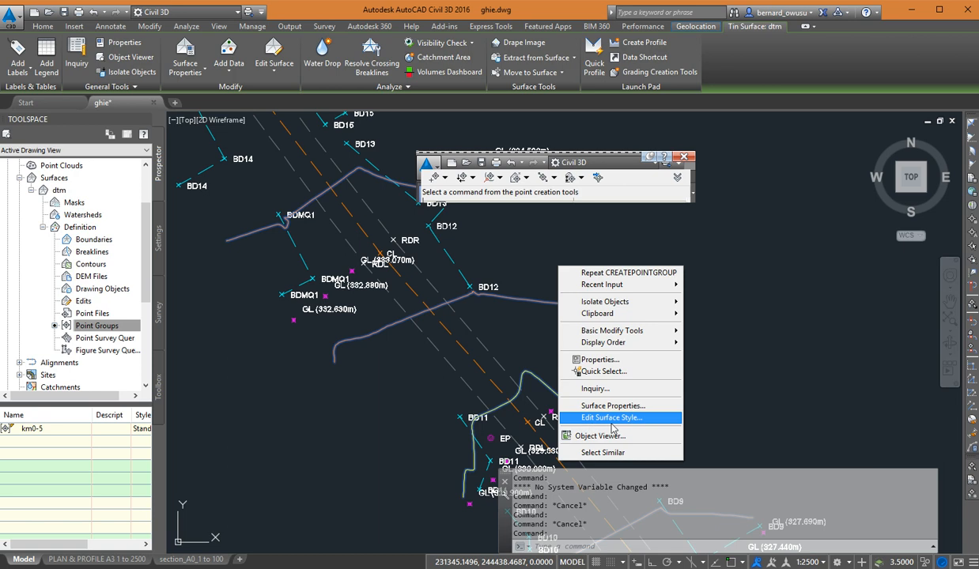
key("Escape")
key("Escape")
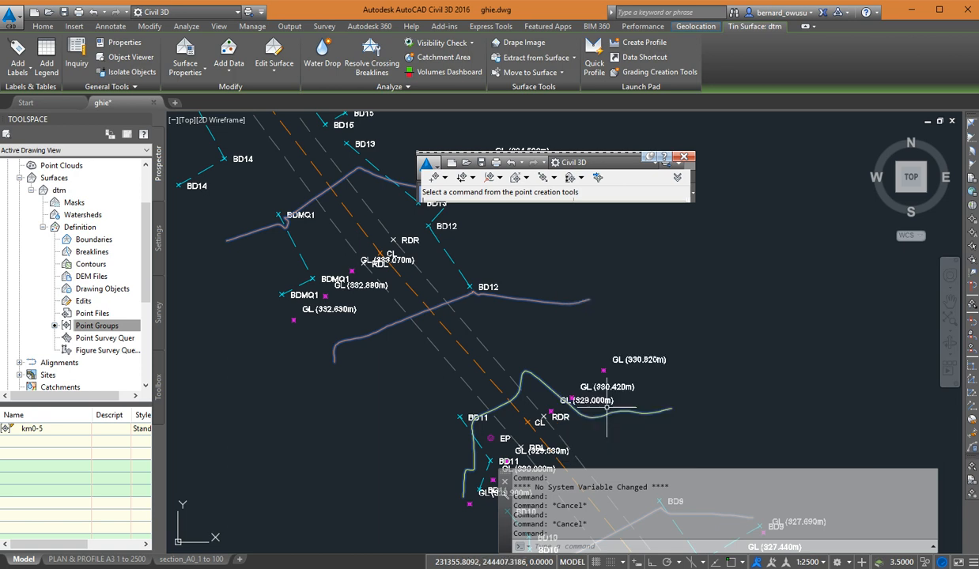
left_click(535, 300)
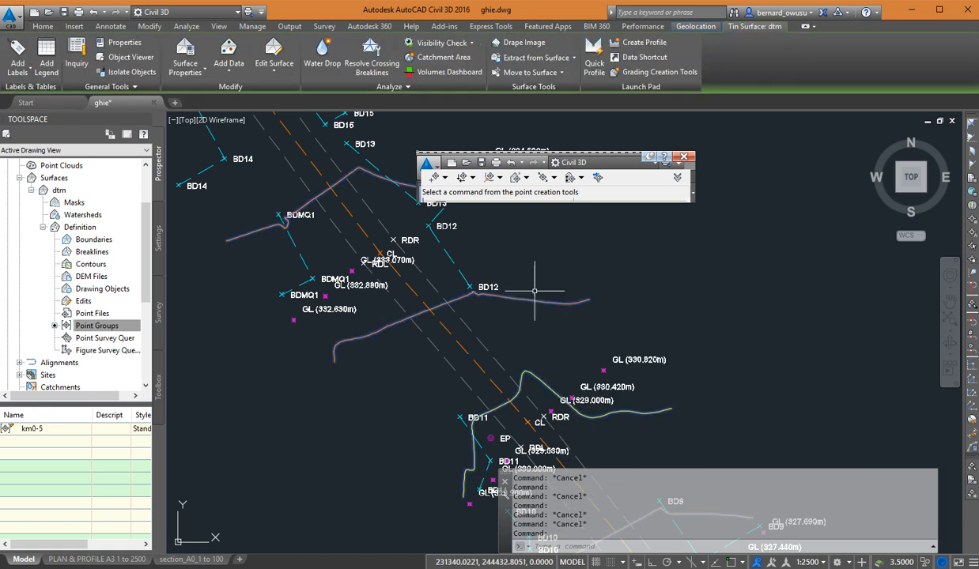
right_click(531, 283)
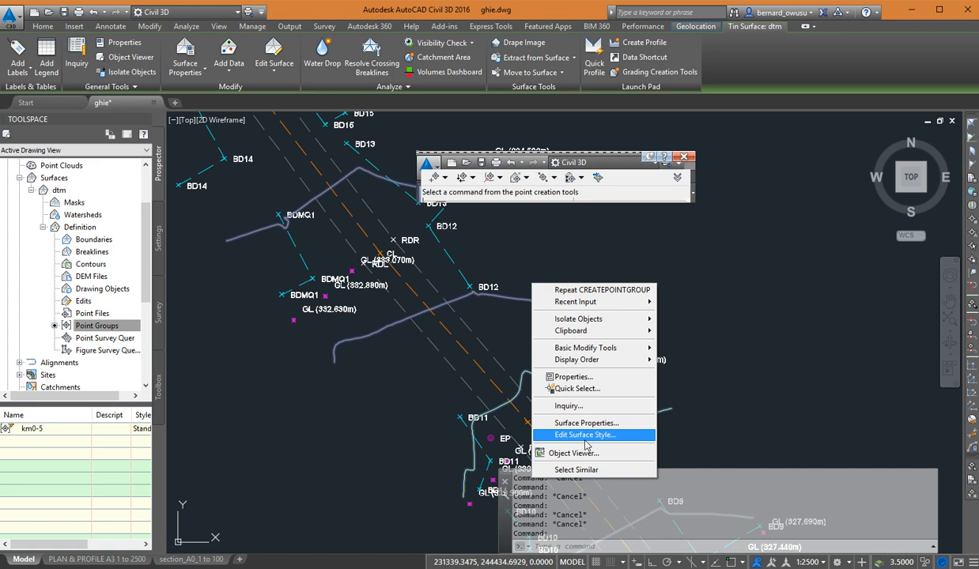
key("Escape")
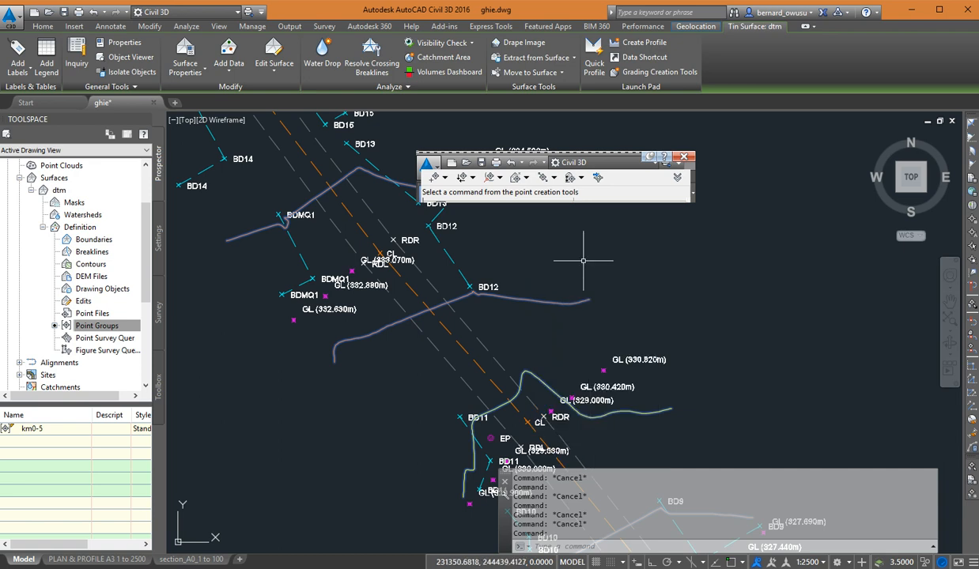
- Deselect the surface and look up the Edit Surface Style command for dtm in the Surfaces collection
key("Escape")
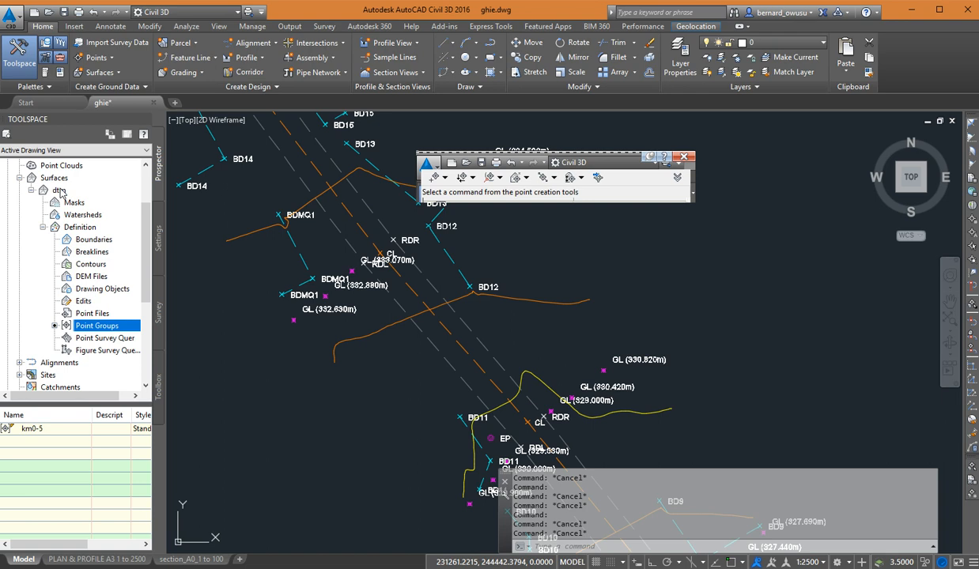
right_click(63, 190)
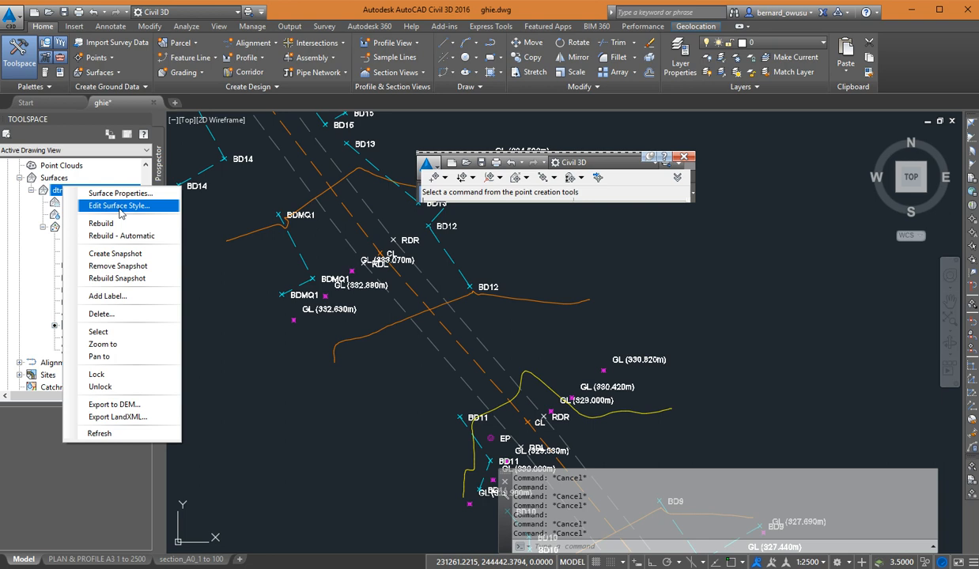
key("Escape")
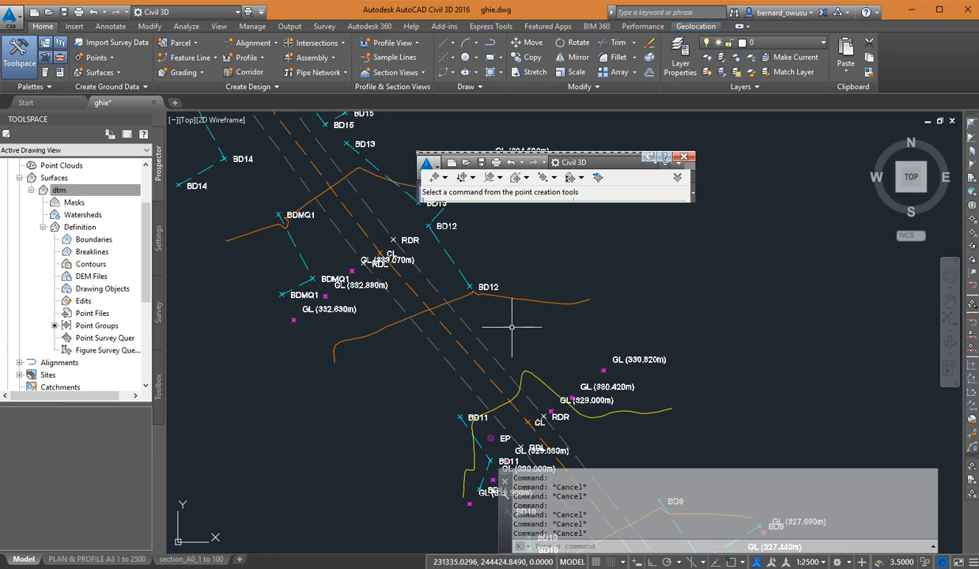
- Select the dtm surface by its contour near BD12, locate its Edit Surface Style commands, and clear the selection
middle_click_drag(511, 329, 501, 347)
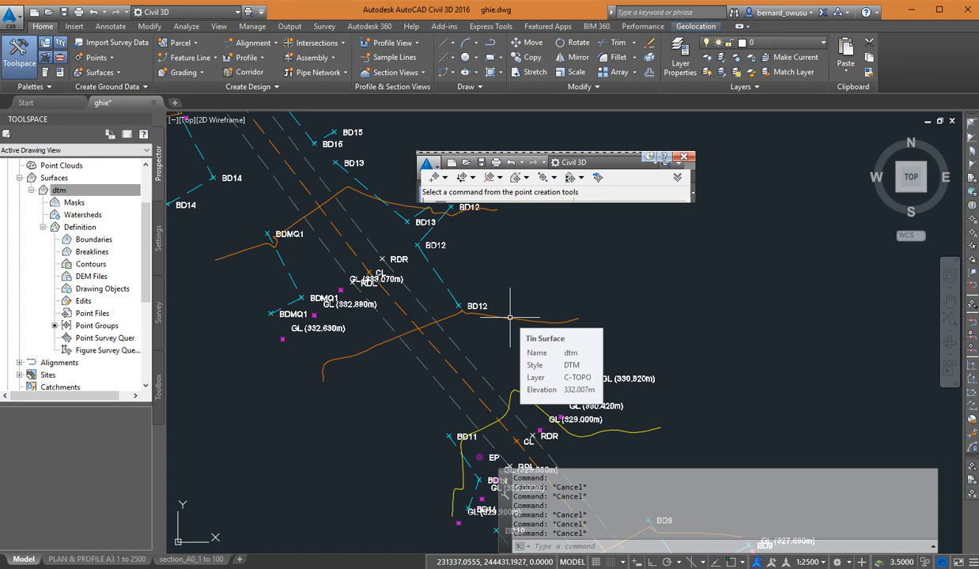
left_click(508, 319)
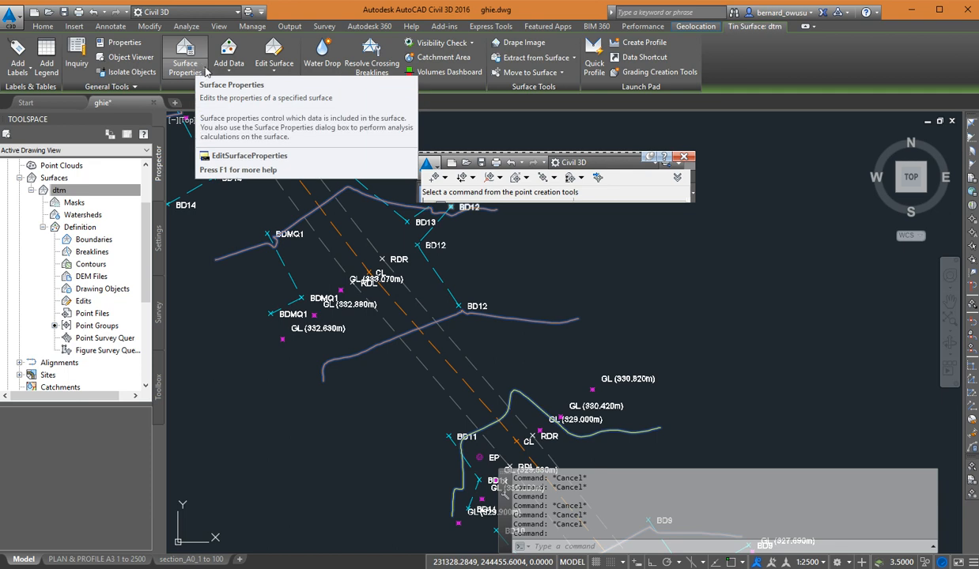
left_click(205, 71)
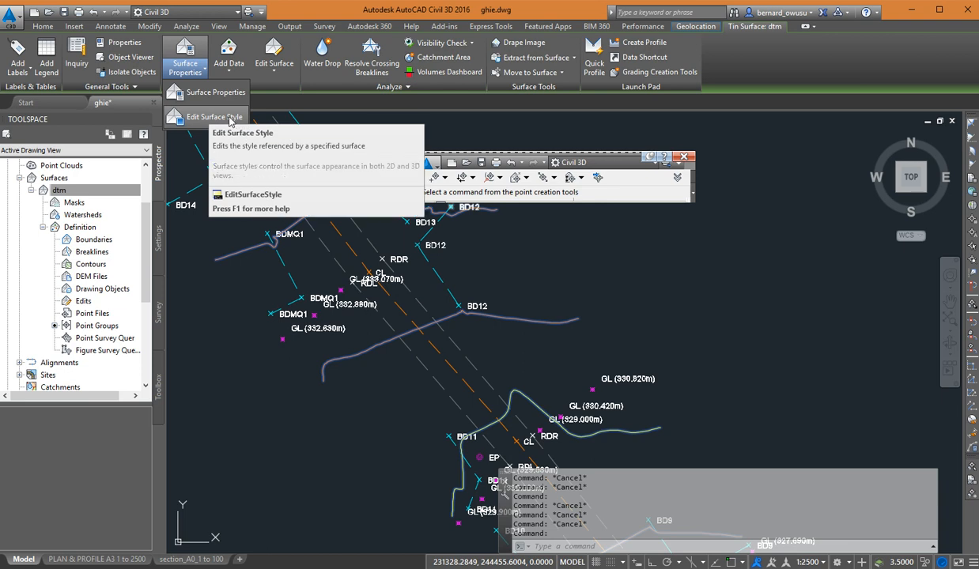
left_click(230, 118)
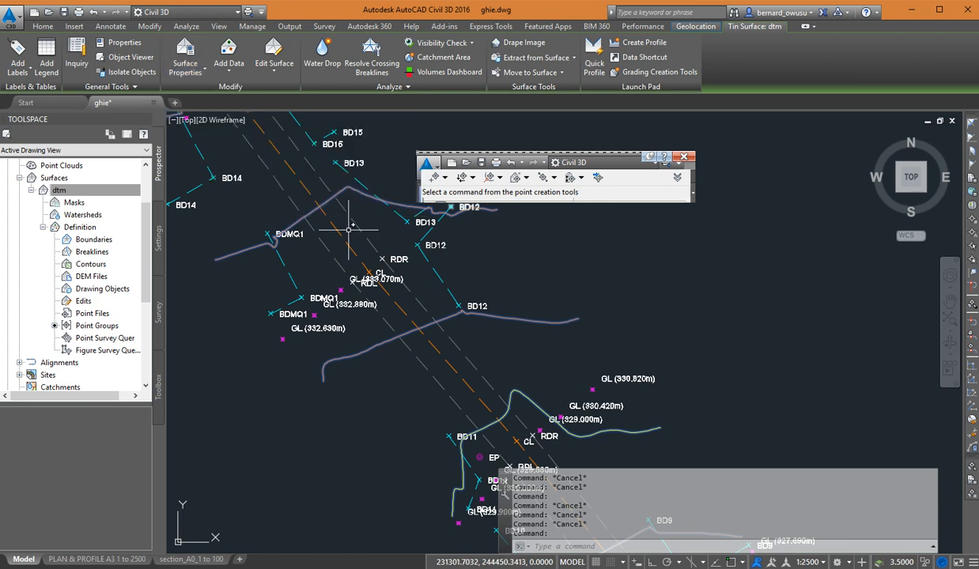
right_click(520, 314)
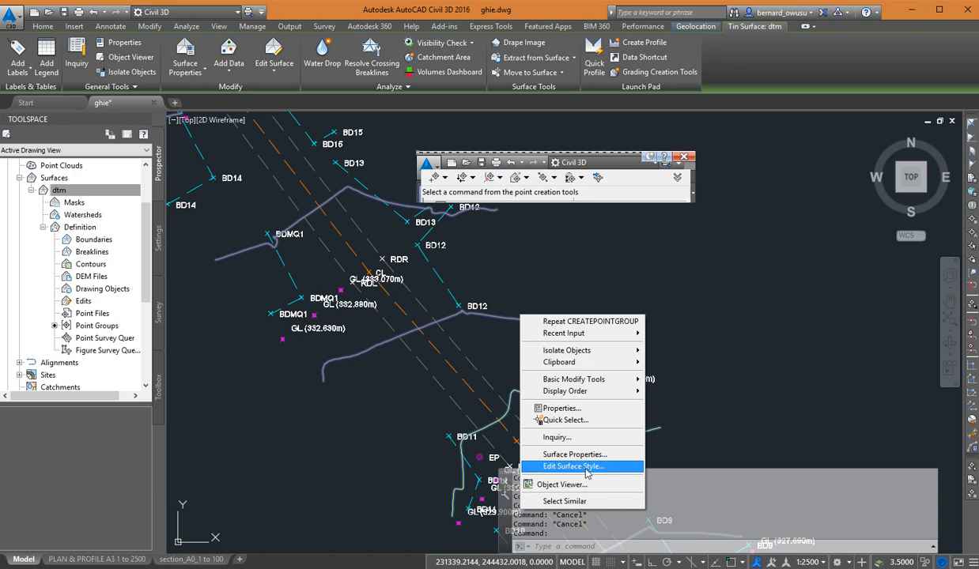
key("Escape")
key("Escape")
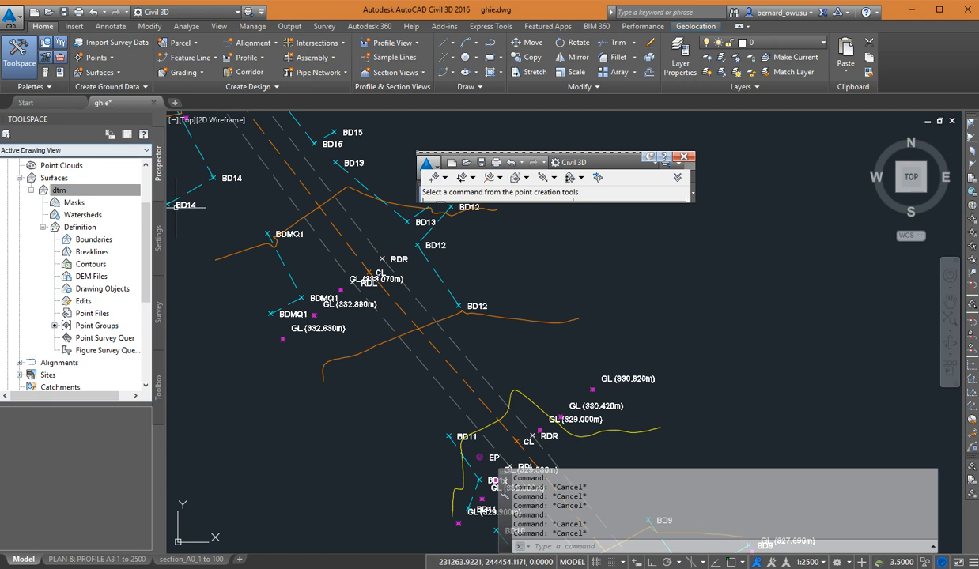
- Open the dtm surface's style from the Surfaces collection, view its component display settings, and close it without changes
left_click(105, 190)
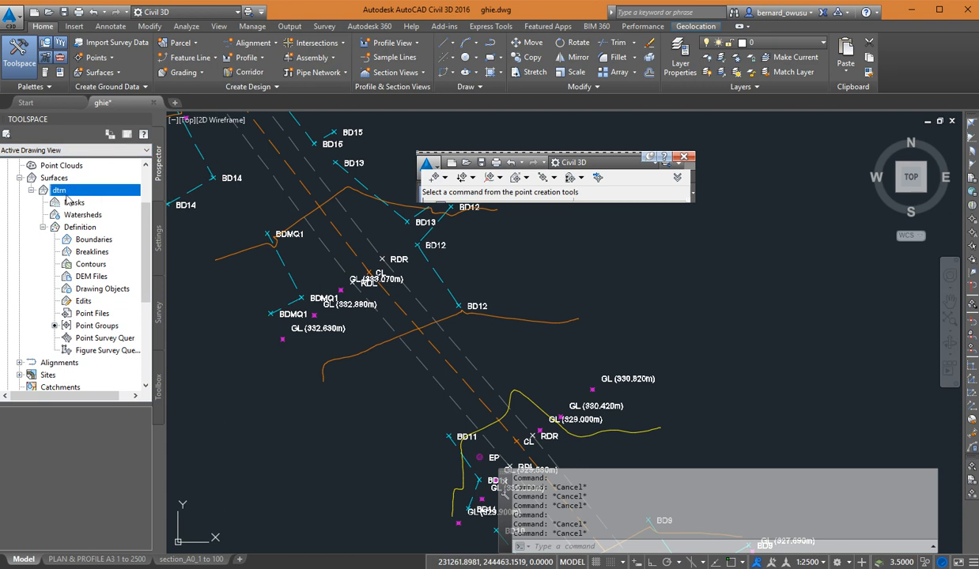
right_click(72, 194)
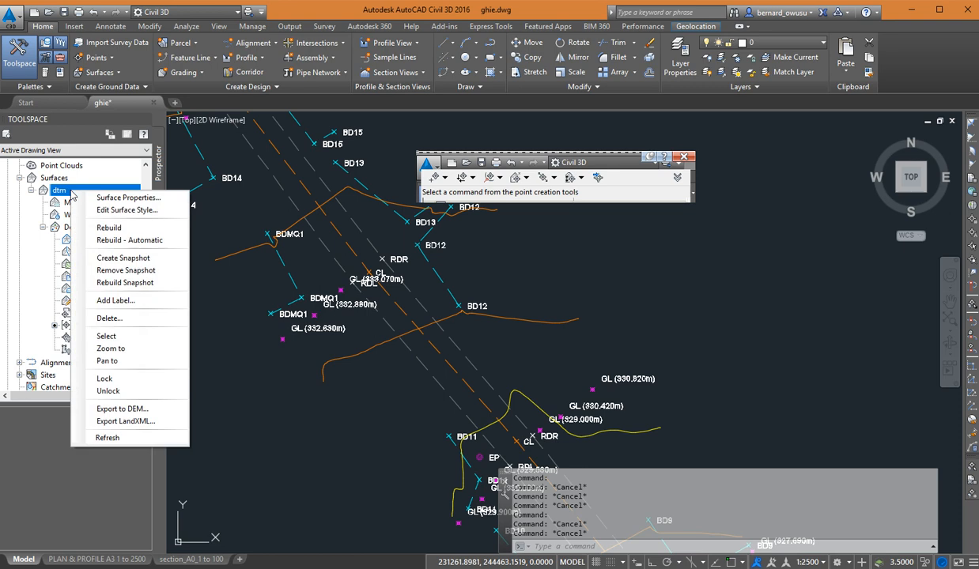
left_click(113, 210)
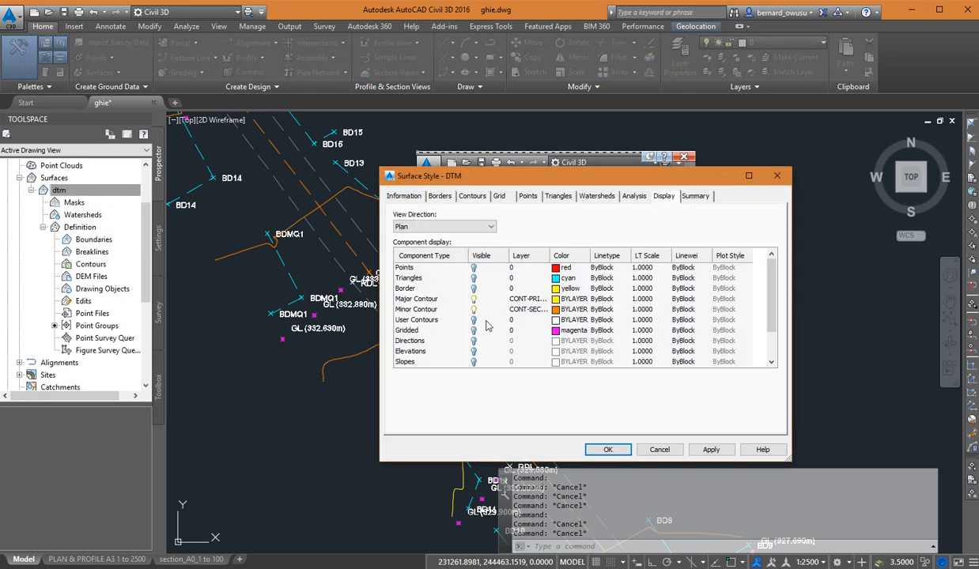
left_click_drag(542, 183, 465, 215)
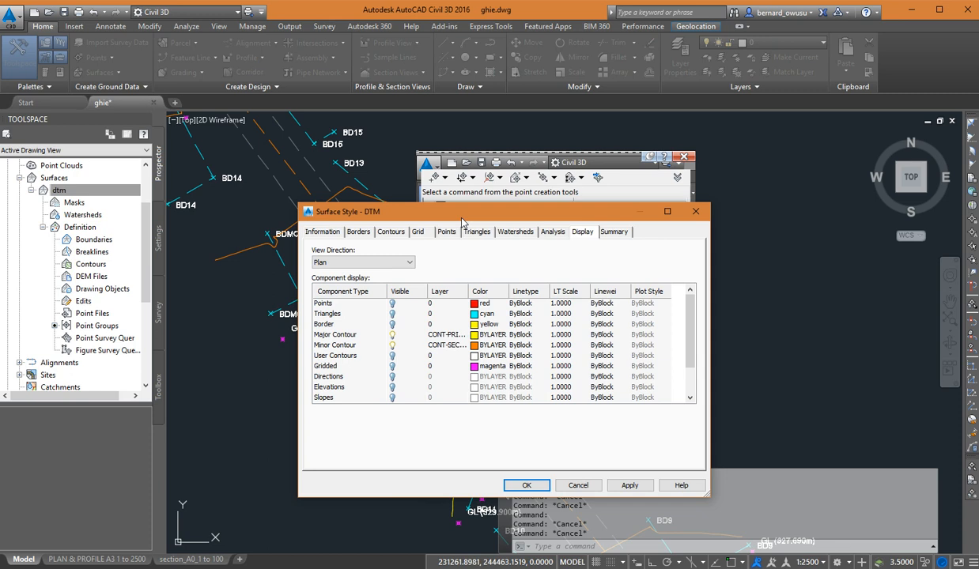
left_click(695, 212)
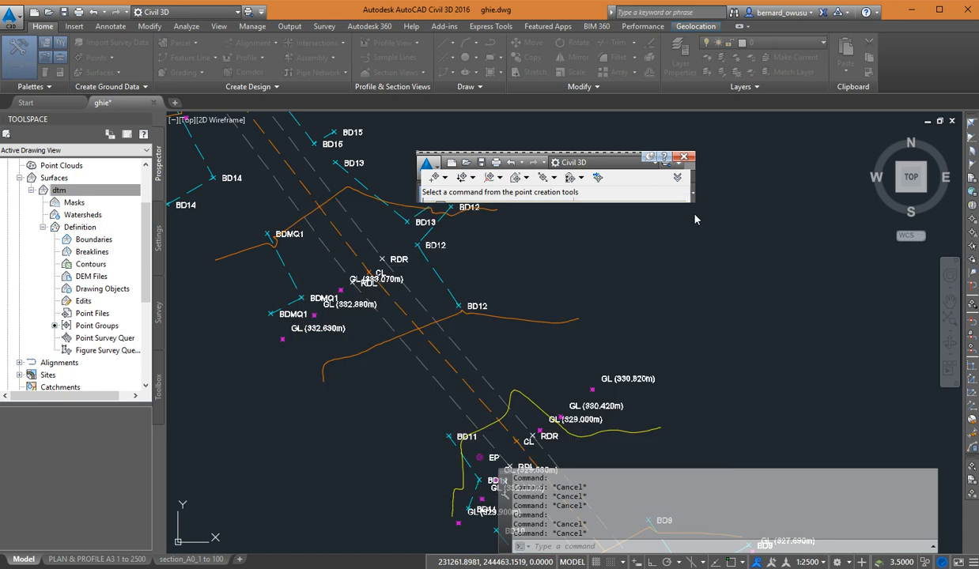
- Edit the style of the dtm surface selected in the drawing, making its Triangles component visible in plan view
left_click(509, 315)
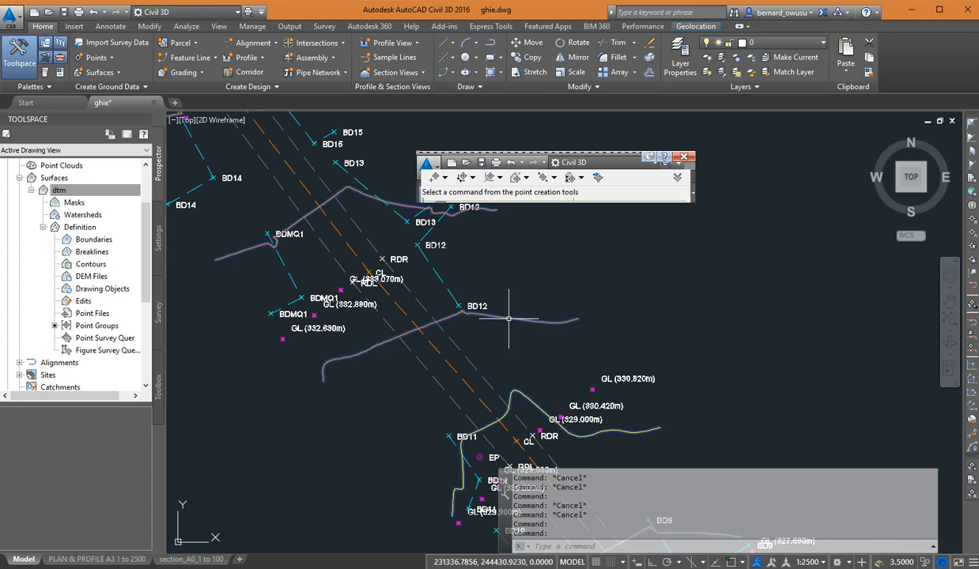
right_click(520, 301)
left_click(569, 446)
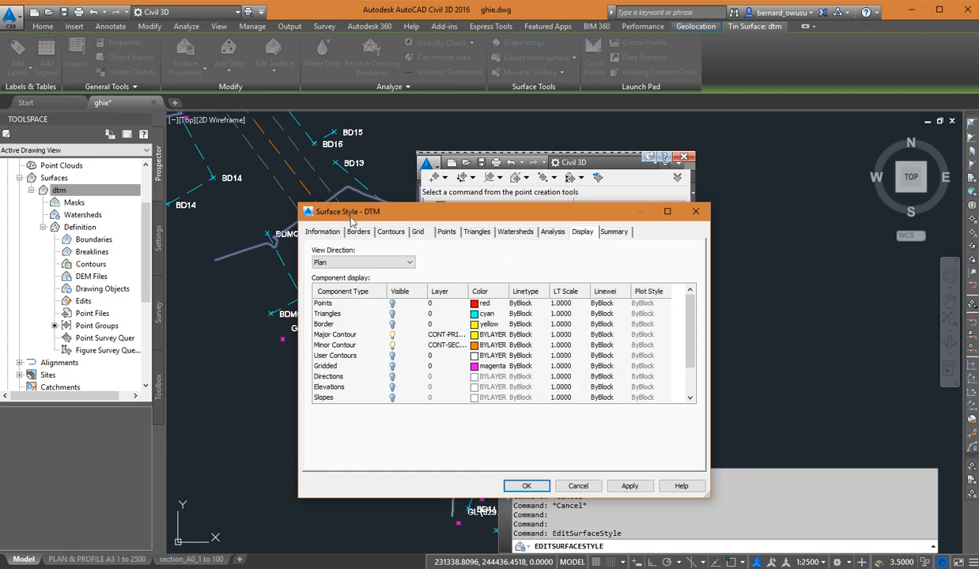
left_click_drag(327, 210, 336, 237)
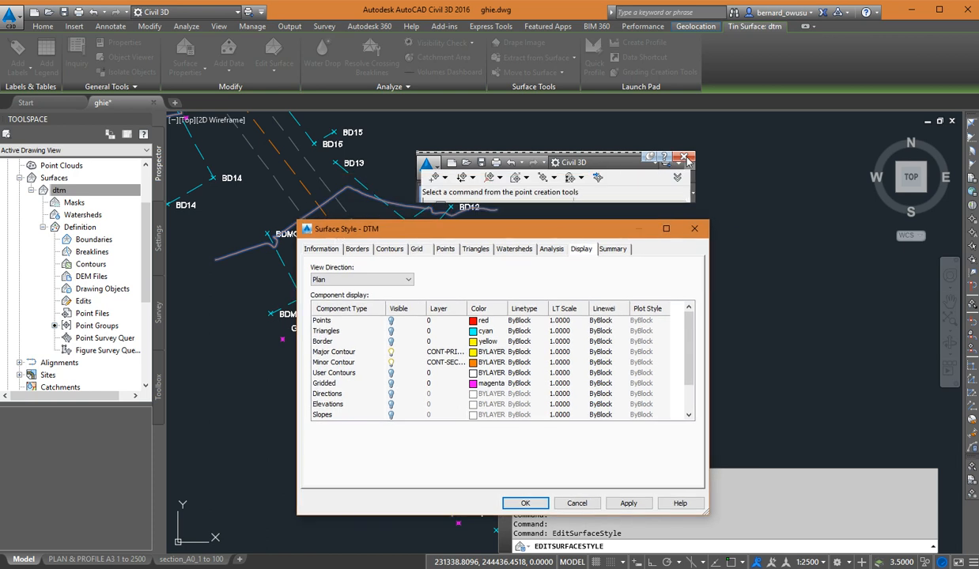
left_click_drag(575, 230, 615, 147)
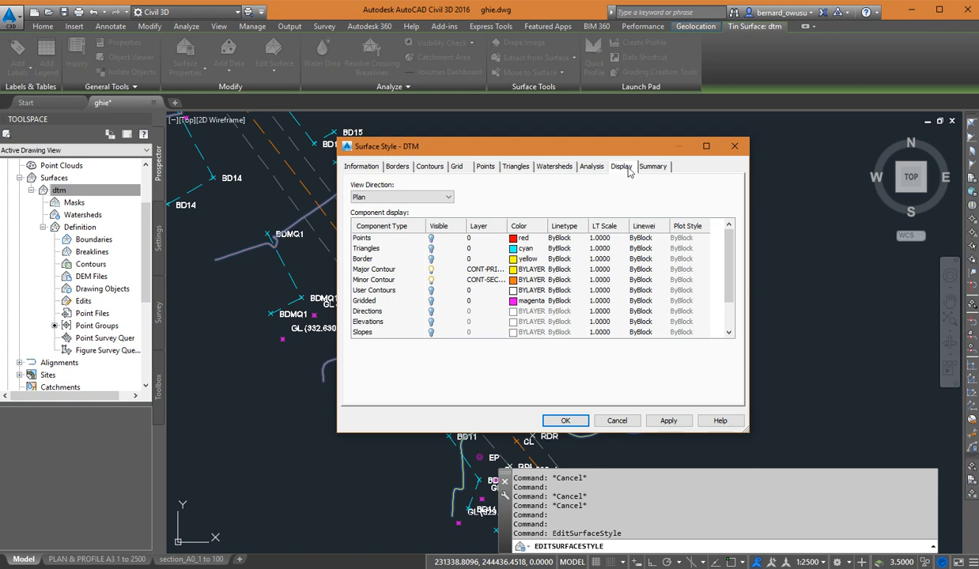
left_click(429, 250)
left_click(429, 249)
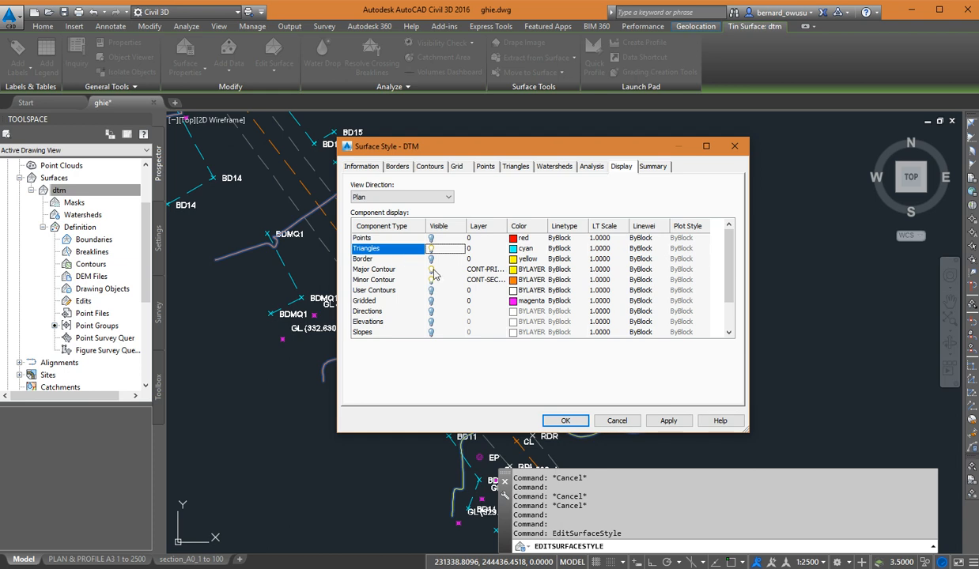
left_click(557, 420)
- Examine how the dtm triangles connect the survey points along the road, particularly the BD points between BD9 and BD17
scroll(532, 334, "up", 2)
scroll(533, 292, "up", 2)
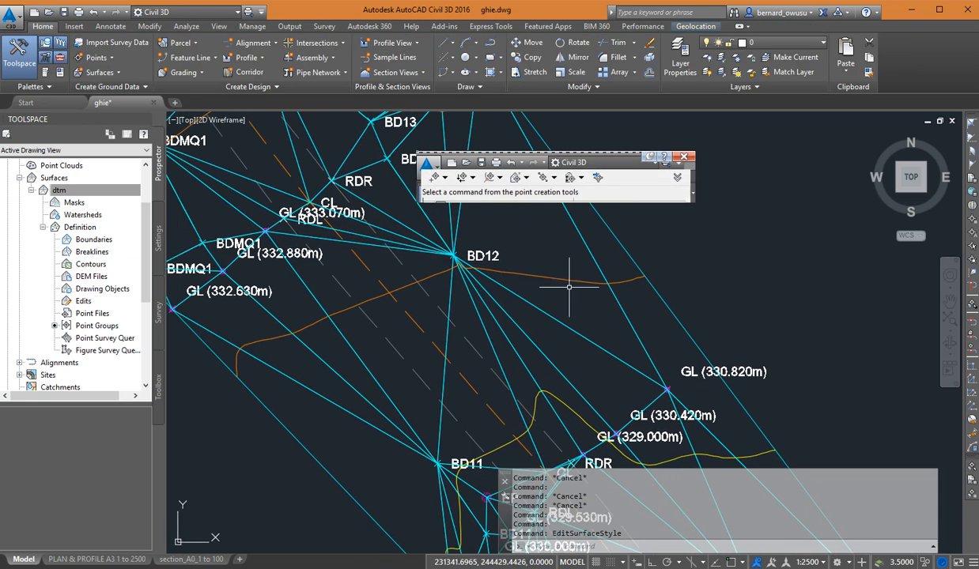
scroll(575, 340, "down", 5)
scroll(585, 341, "up", 5)
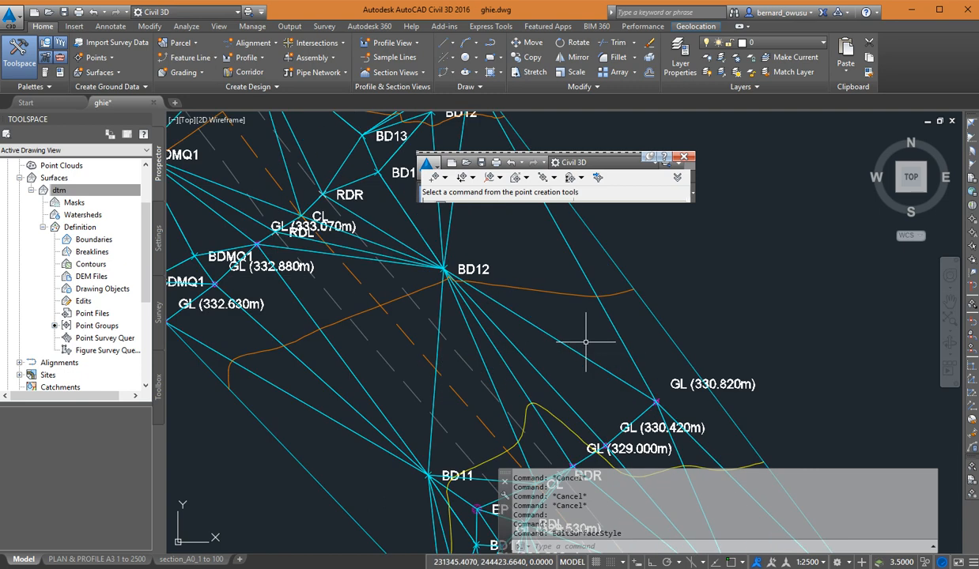
scroll(589, 352, "down", 5)
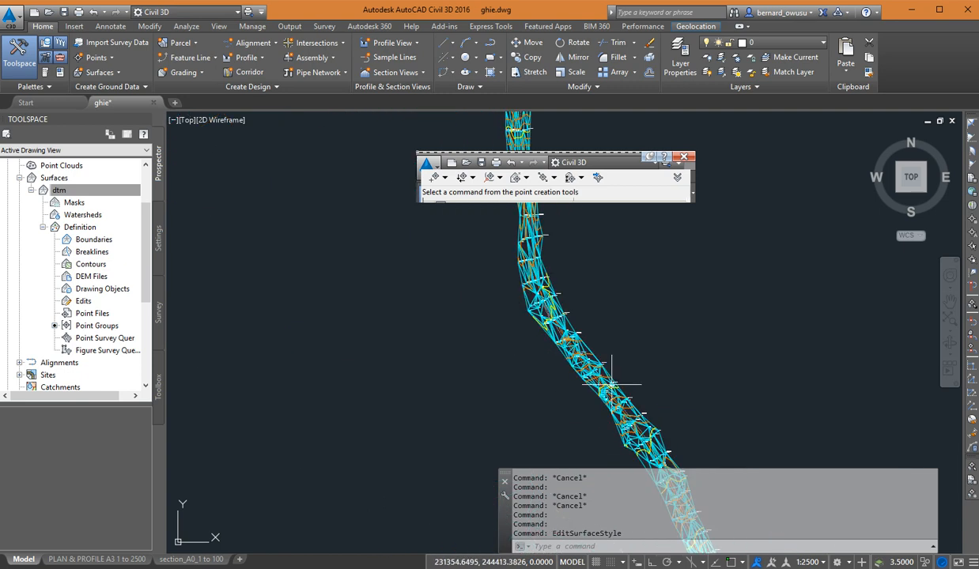
scroll(611, 384, "up", 5)
middle_click_drag(556, 334, 605, 352)
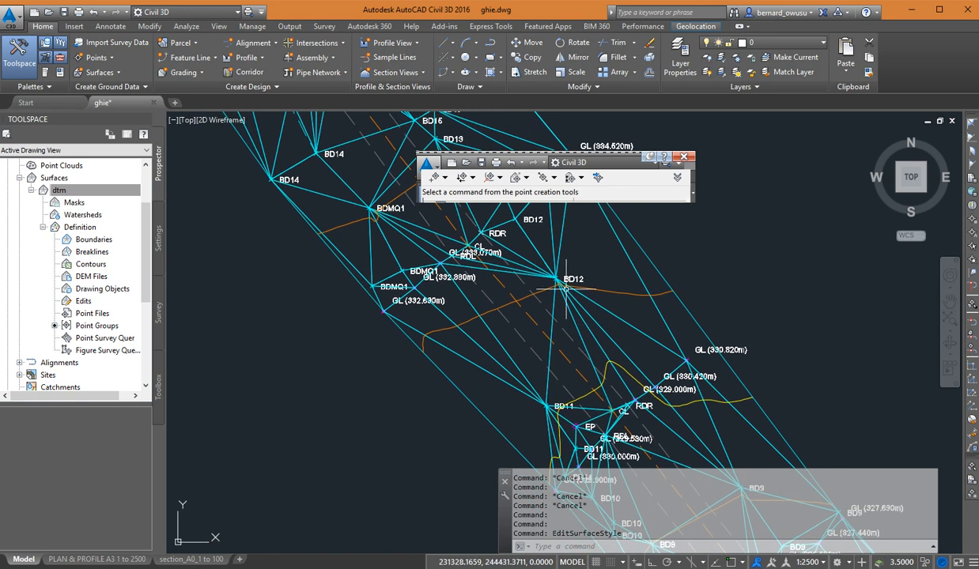
middle_click_drag(708, 387, 599, 344)
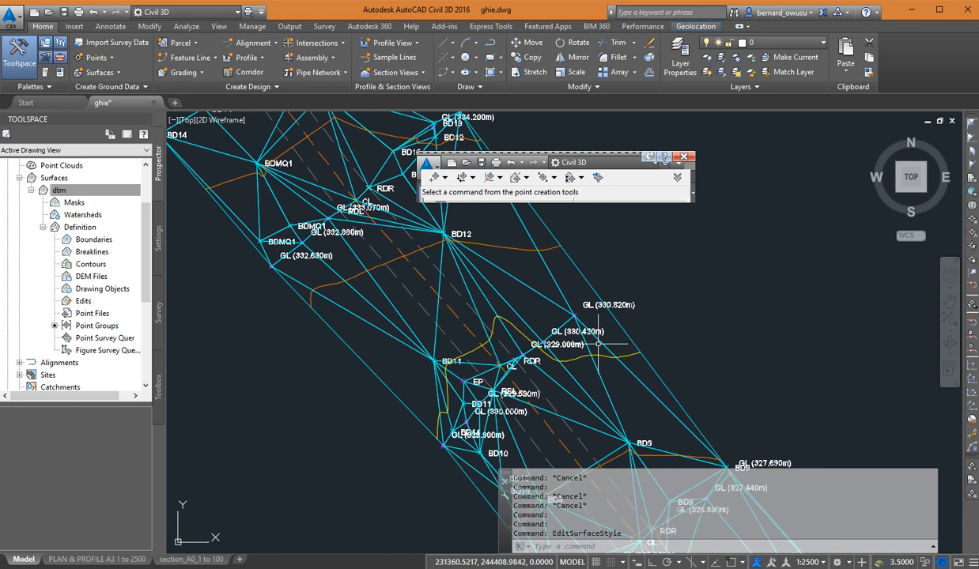
middle_click_drag(466, 287, 491, 358)
middle_click_drag(471, 317, 507, 422)
scroll(251, 277, "up", 3)
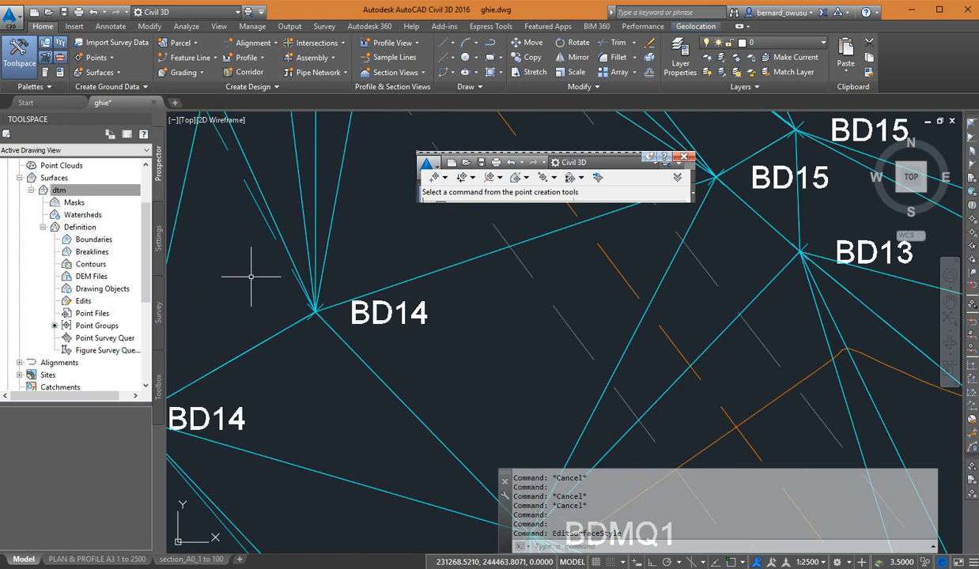
scroll(452, 361, "down", 3)
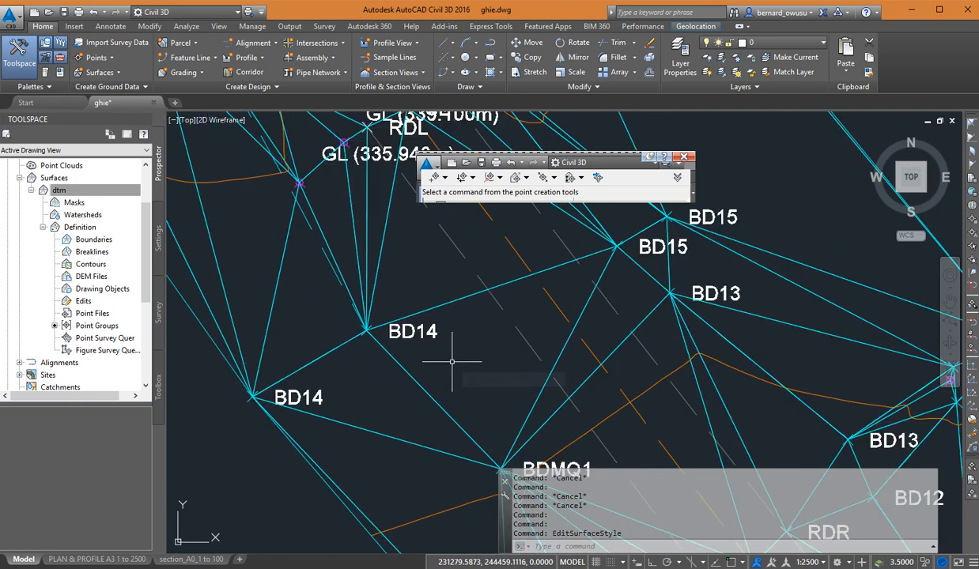
scroll(257, 402, "up", 3)
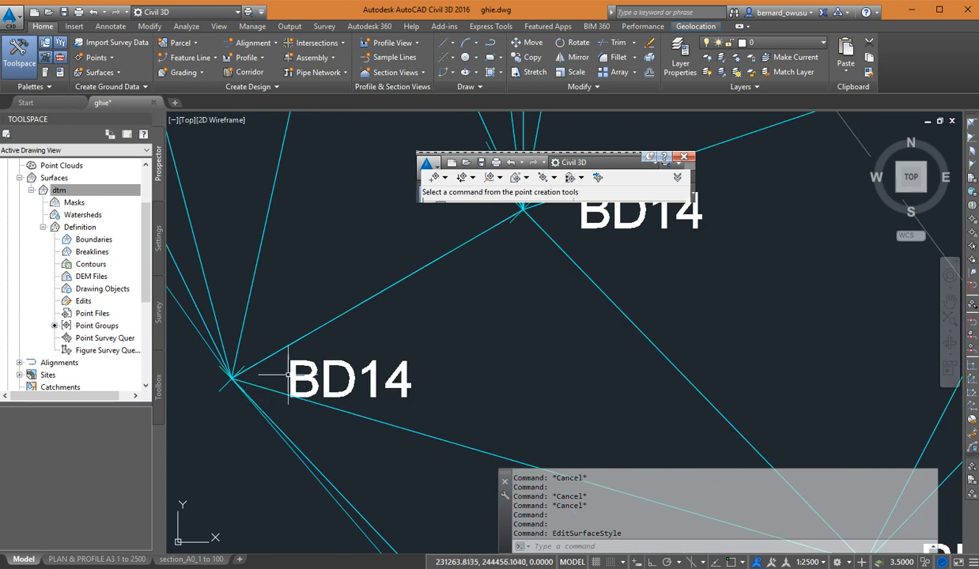
scroll(299, 375, "down", 4)
scroll(419, 292, "up", 4)
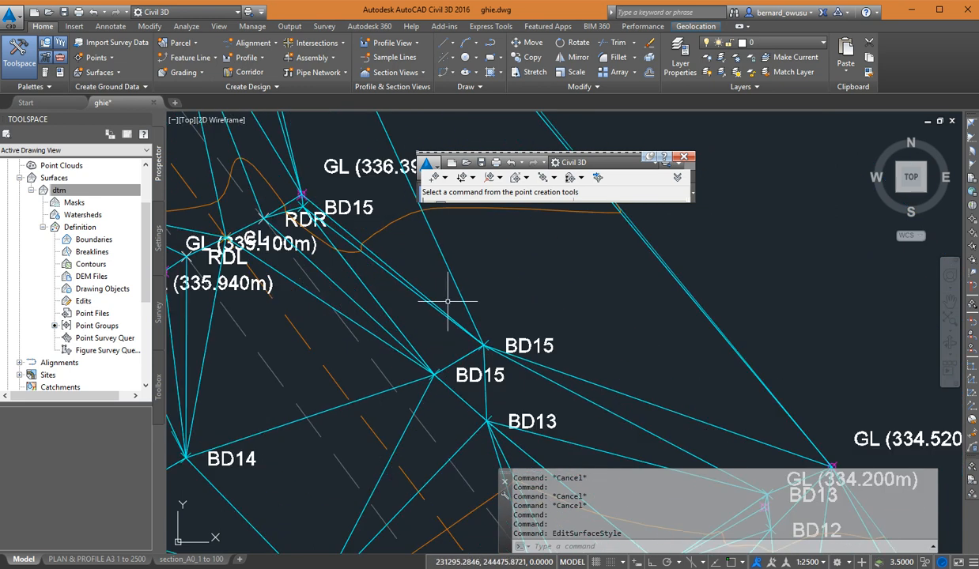
scroll(483, 346, "up", 2)
scroll(484, 316, "down", 4)
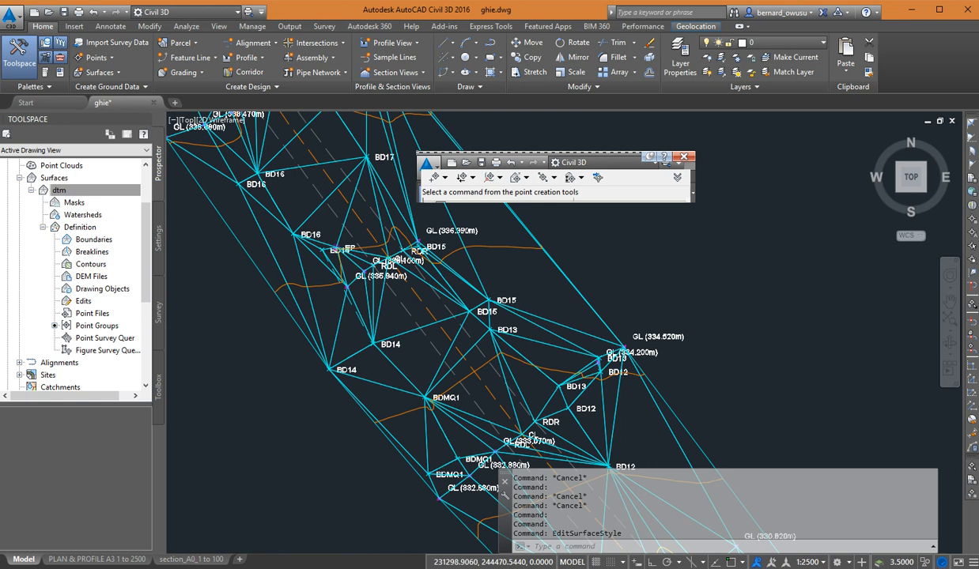
scroll(484, 316, "down", 3)
scroll(462, 307, "up", 1)
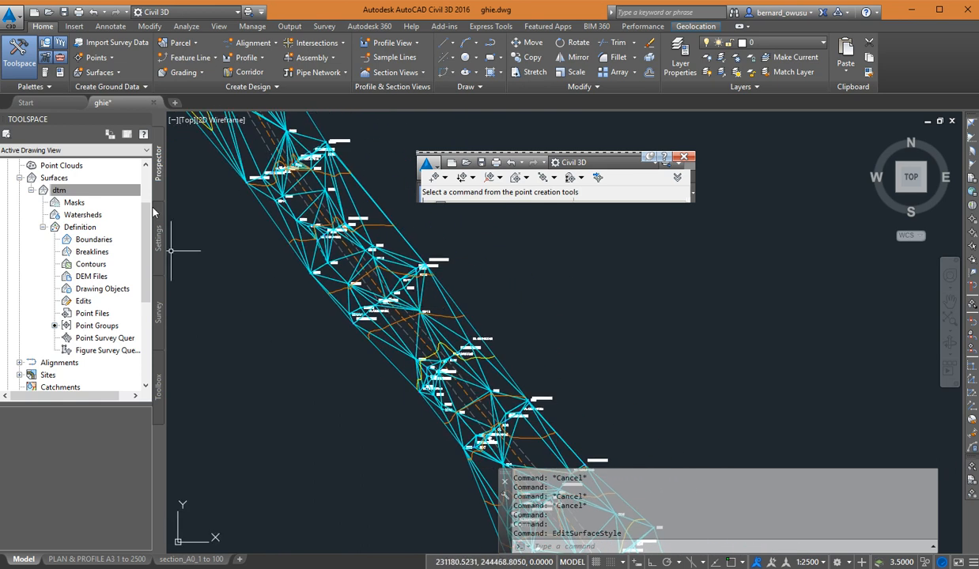
- Remove the km0-5 point group from the dtm surface definition and rebuild the surface
right_click(89, 190)
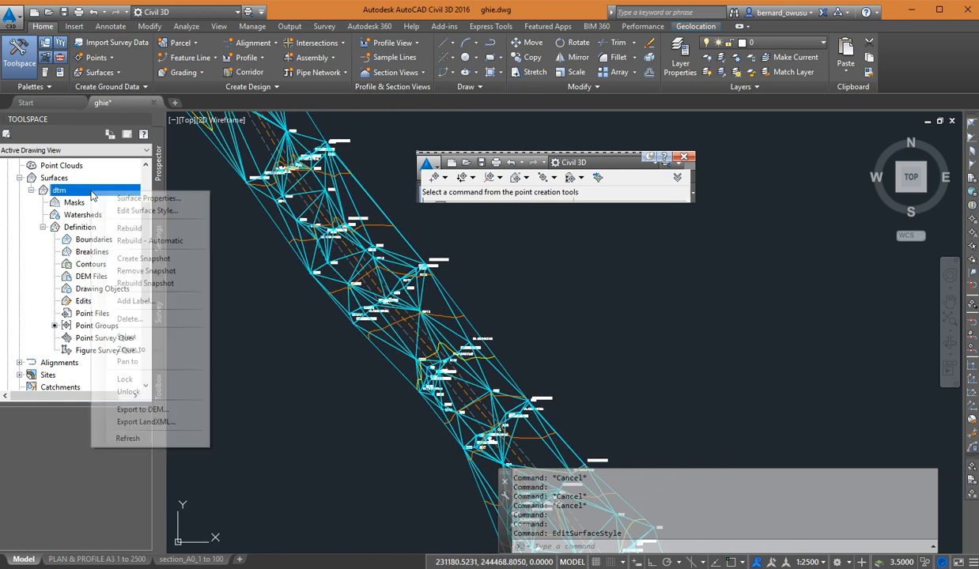
left_click(118, 194)
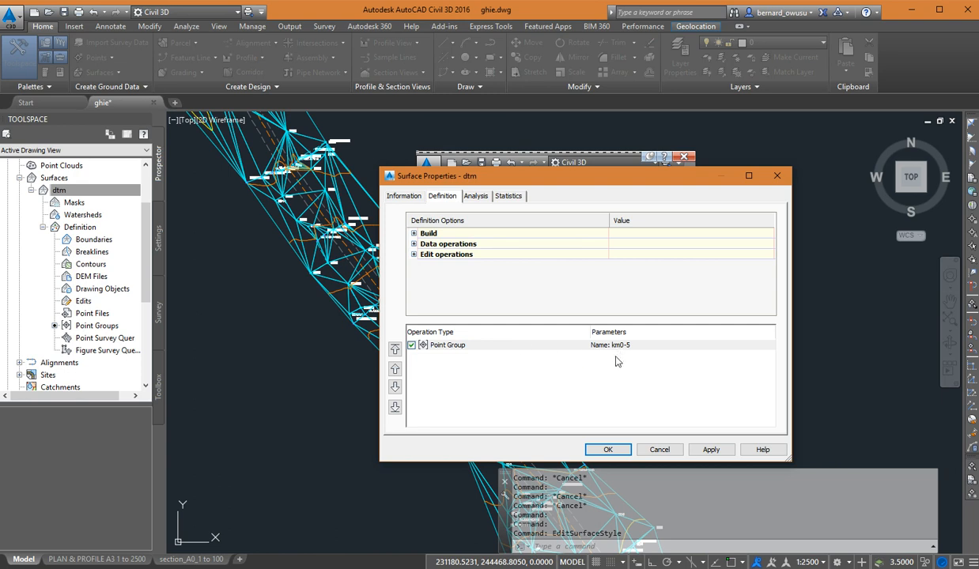
right_click(528, 340)
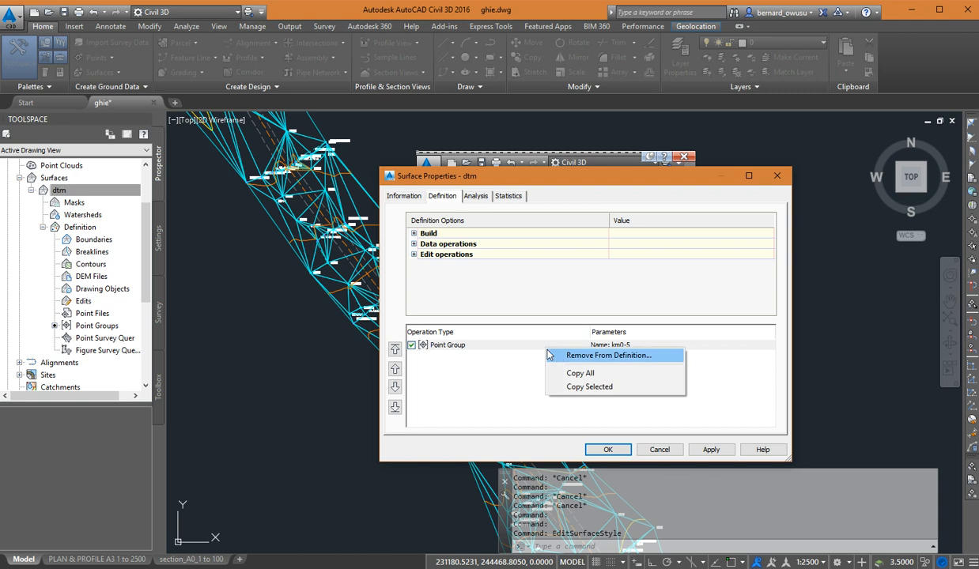
left_click(545, 348)
left_click(624, 349)
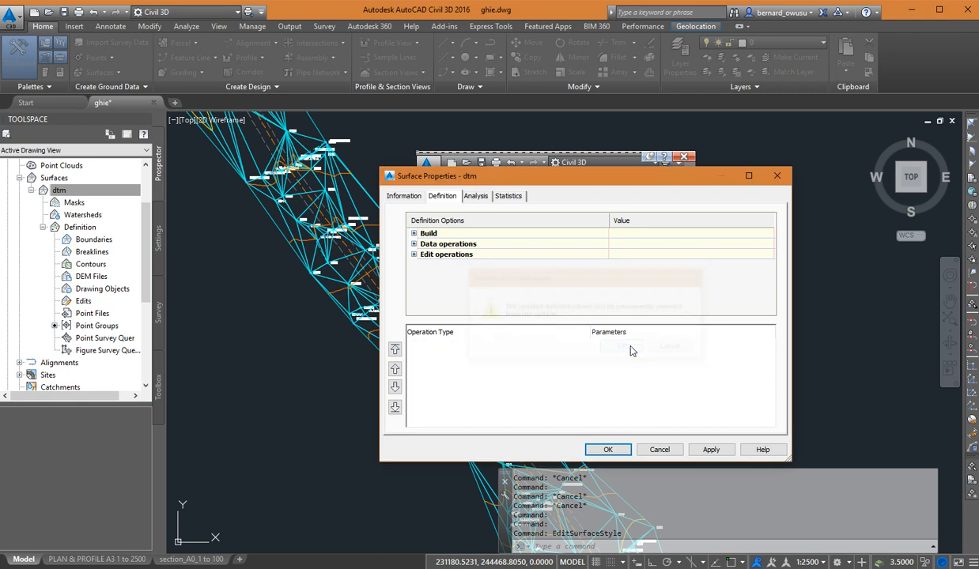
left_click(608, 449)
left_click(485, 275)
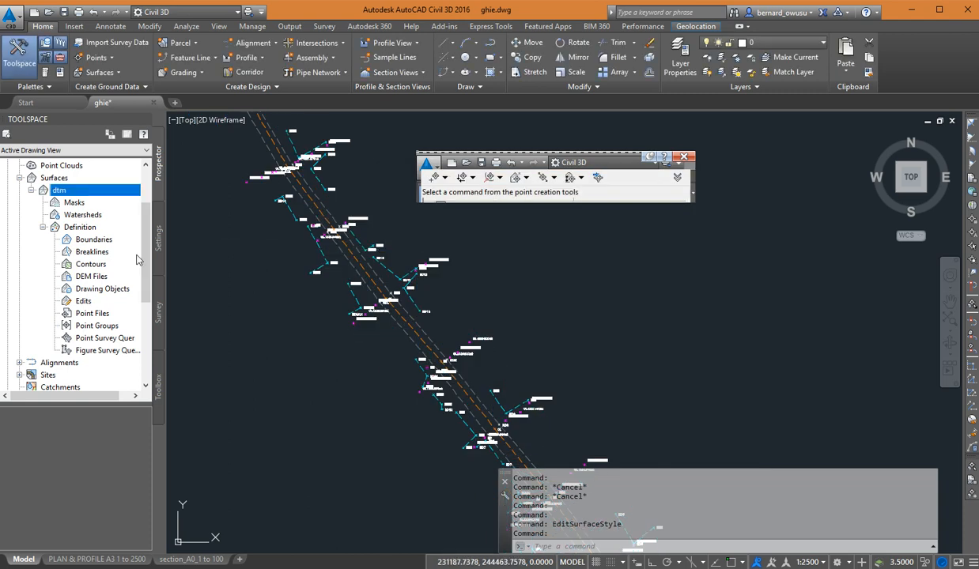
- Add the surface points point group to the dtm surface definition and check the triangulation between BD11 and BD9
right_click(107, 328)
left_click(126, 329)
left_click(528, 301)
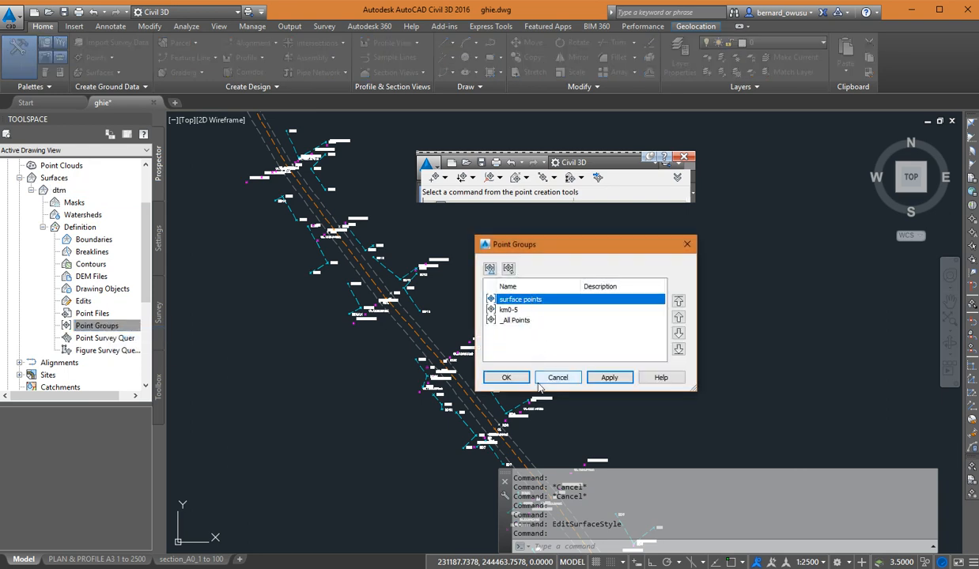
left_click(506, 377)
scroll(456, 361, "up", 4)
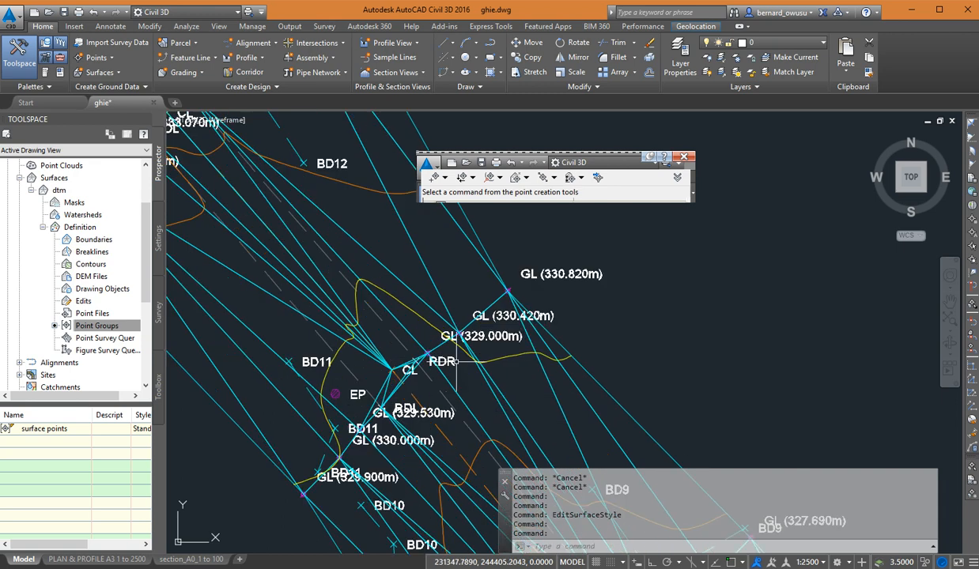
middle_click_drag(444, 350, 467, 313)
middle_click_drag(547, 368, 499, 252)
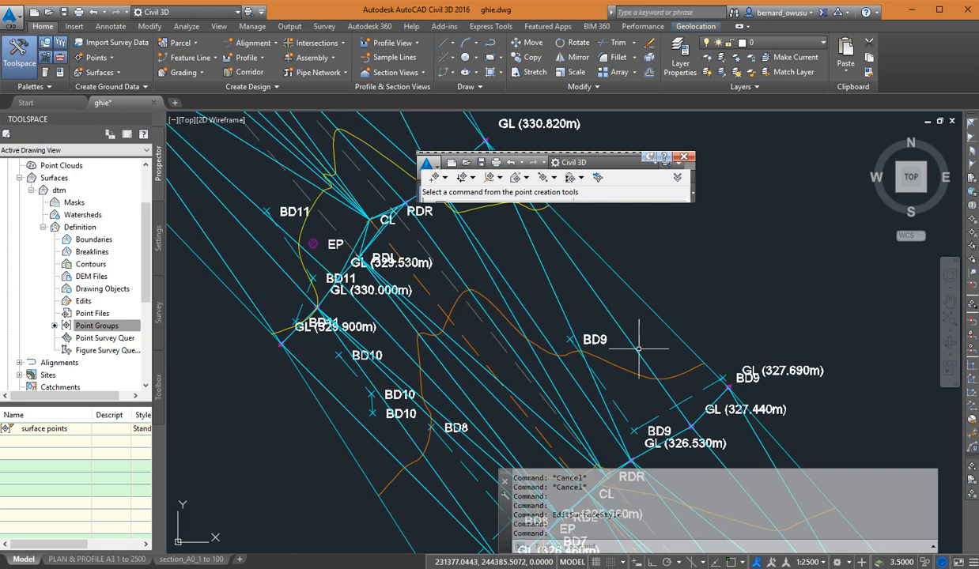
- Examine how the rebuilt dtm triangles span the road between the BD11 and BD9 ground-level cross sections, including along the RDR figure
scroll(618, 337, "up", 5)
scroll(615, 348, "down", 8)
scroll(629, 362, "up", 3)
middle_click_drag(629, 362, 571, 290)
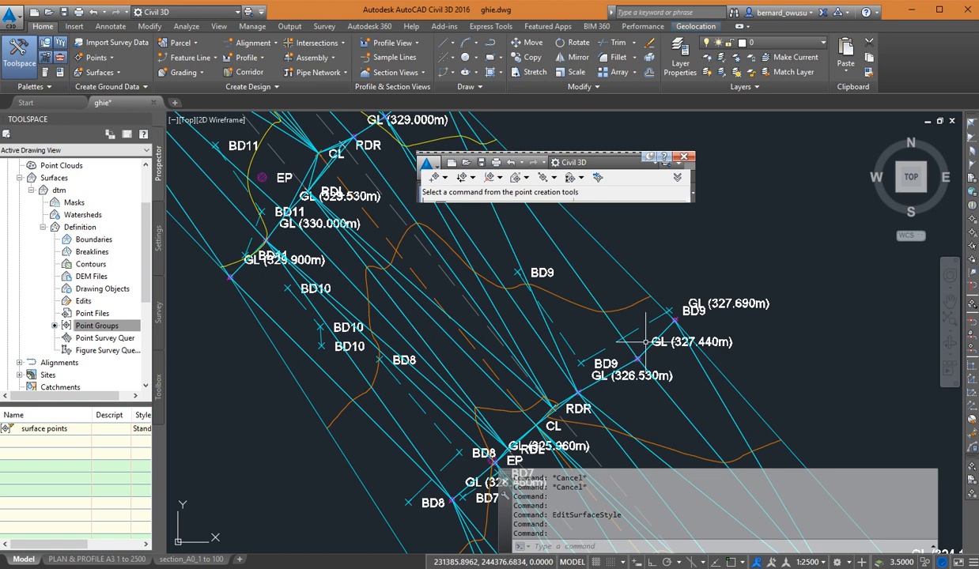
scroll(585, 340, "down", 2)
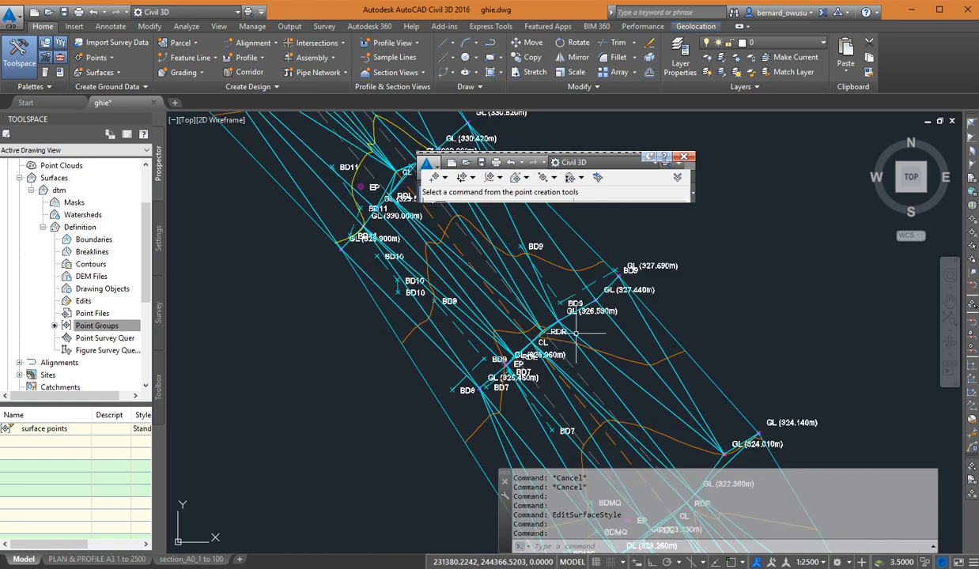
scroll(575, 334, "down", 2)
middle_click_drag(415, 218, 483, 339)
scroll(581, 418, "up", 2)
scroll(581, 418, "up", 2)
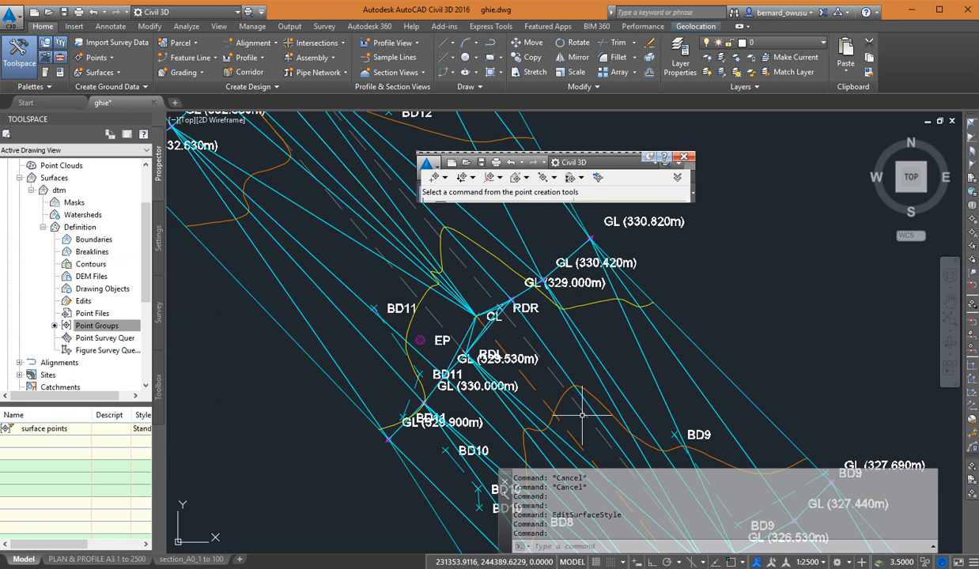
mouse_move(524, 338)
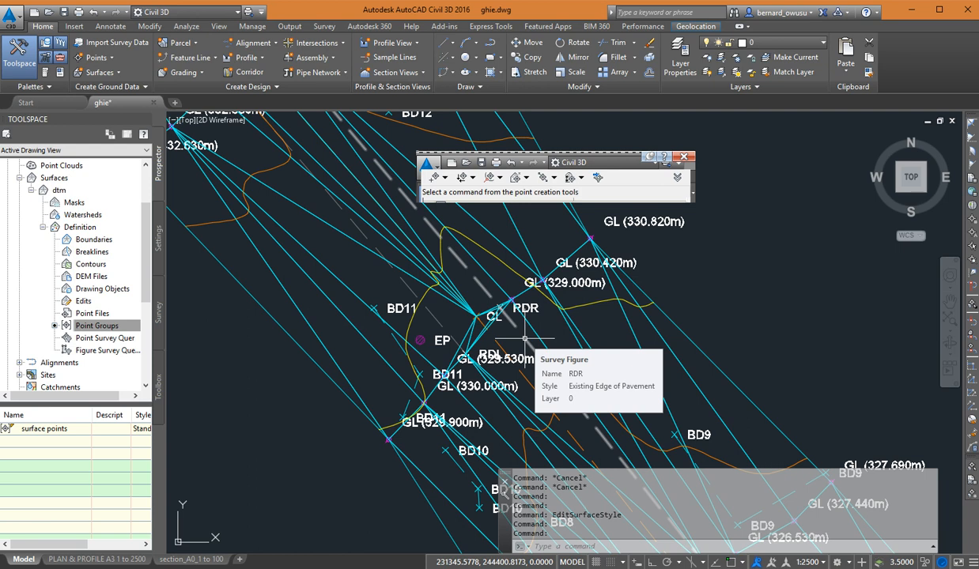
mouse_move(524, 338)
middle_mouse_down()
mouse_move(545, 316)
mouse_move(557, 272)
mouse_move(489, 249)
middle_mouse_up()
scroll(632, 251, "up", 6)
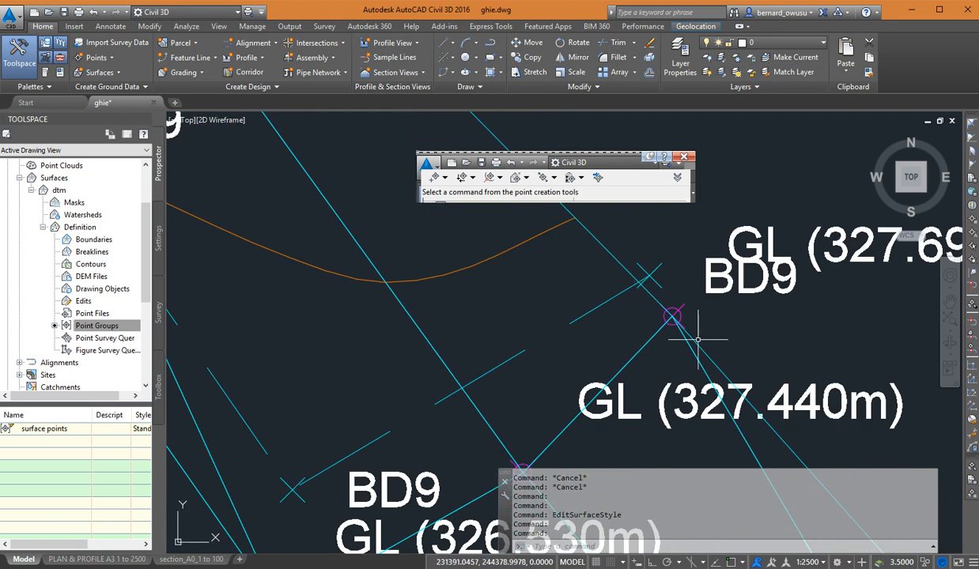
scroll(676, 330, "down", 4)
scroll(686, 372, "down", 3)
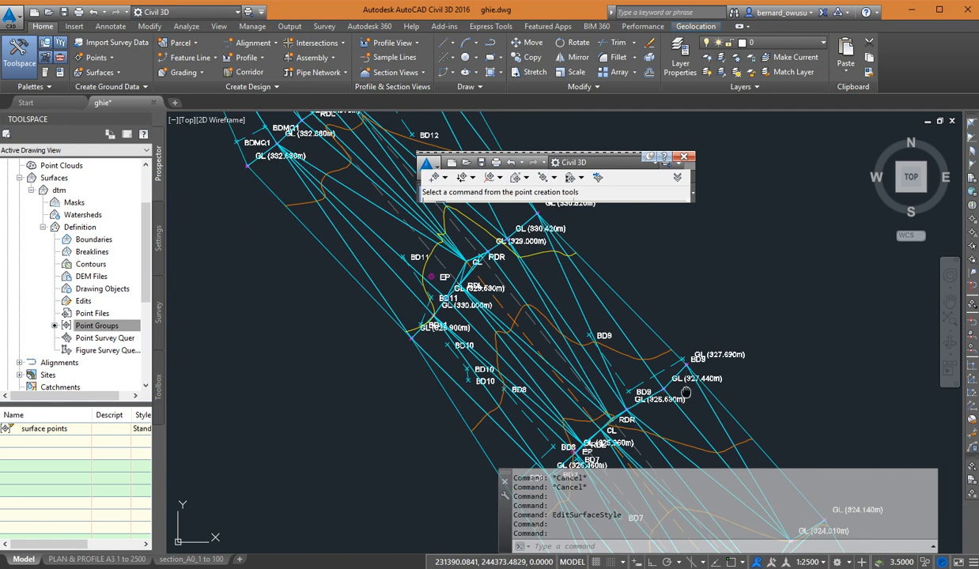
middle_click_drag(660, 360, 720, 372)
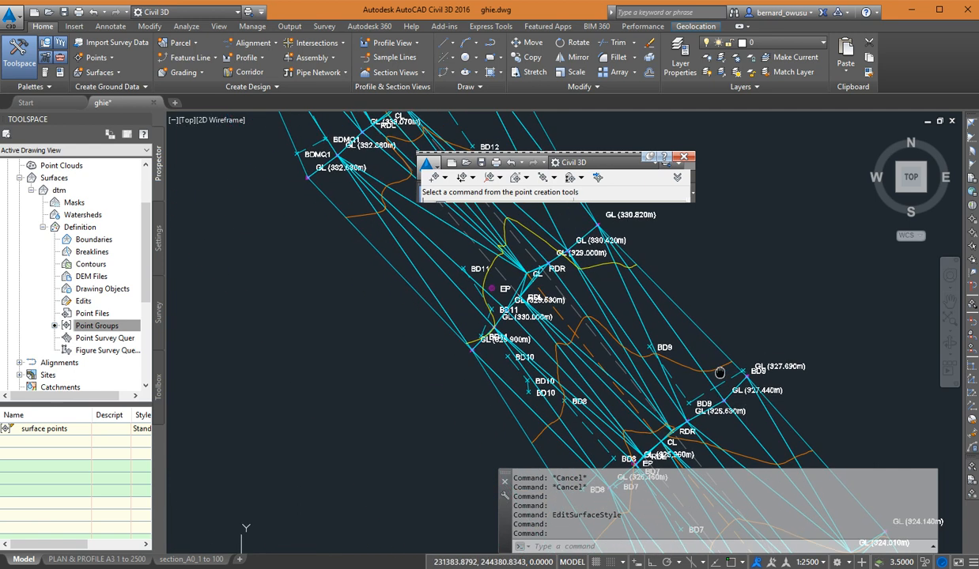
scroll(720, 372, "up", 3)
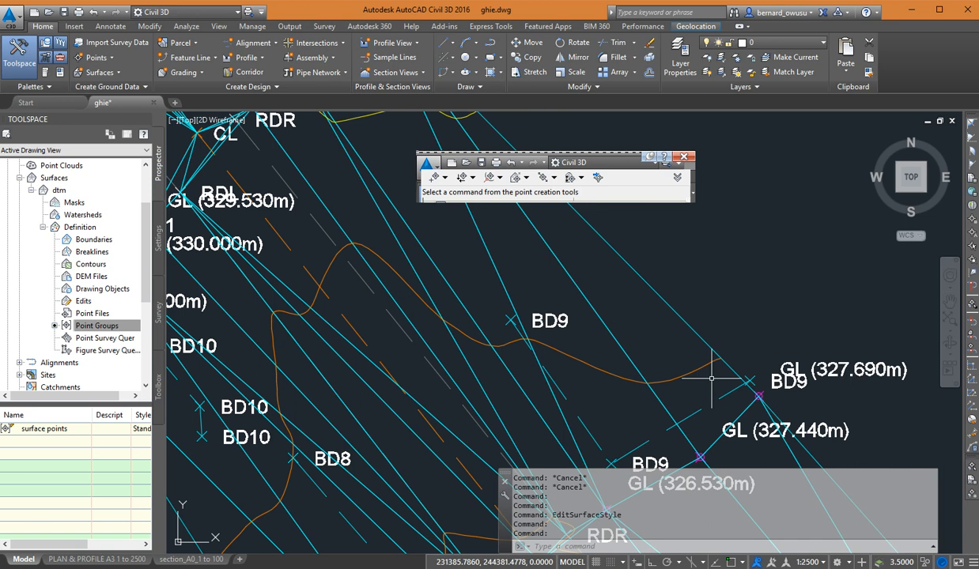
middle_click_drag(393, 285, 452, 300)
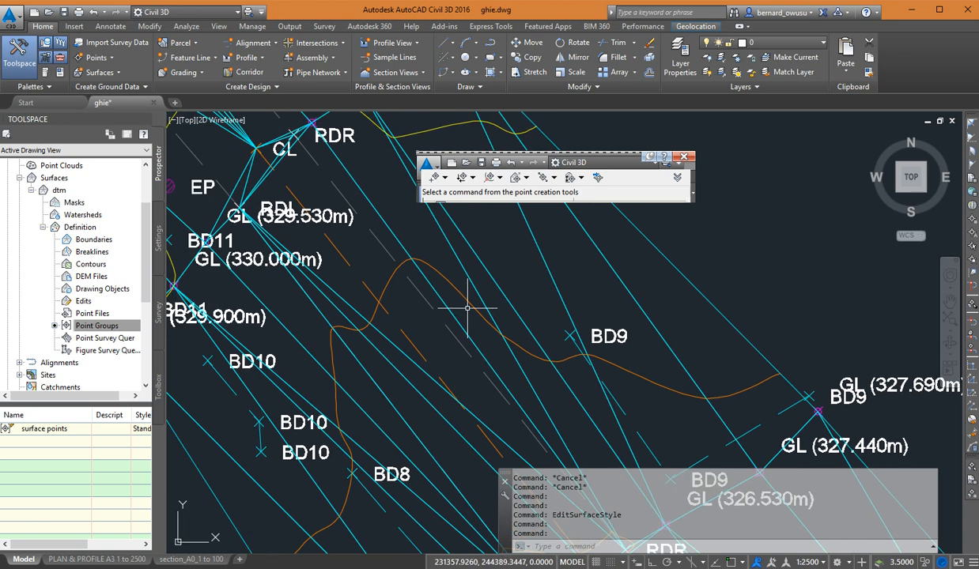
scroll(468, 309, "down", 2)
mouse_move(431, 292)
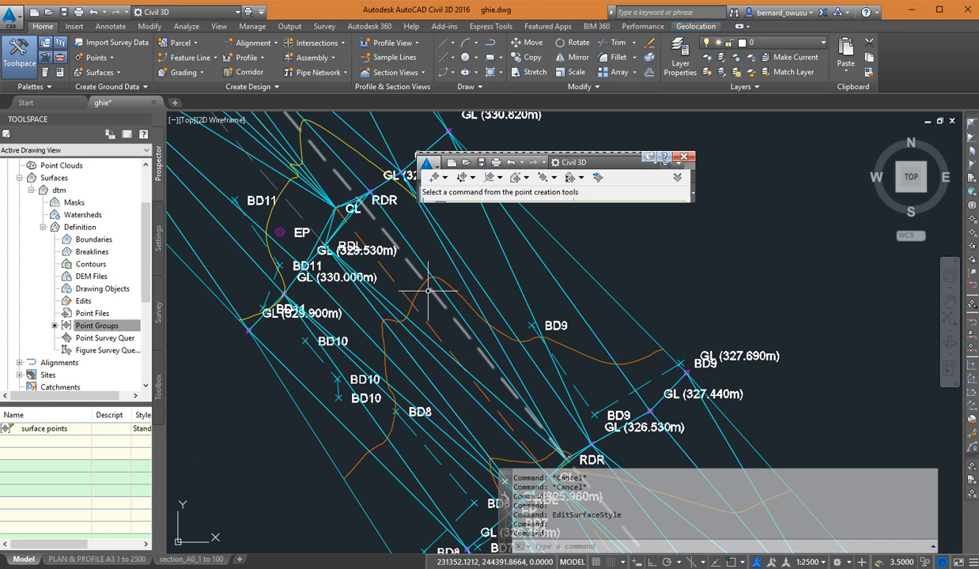
- Inspect the dtm triangles and contours along the eastern surface edge between the BD9 points and the GL (324.140m) point
middle_click_drag(457, 306, 514, 351)
middle_click_drag(633, 356, 518, 201)
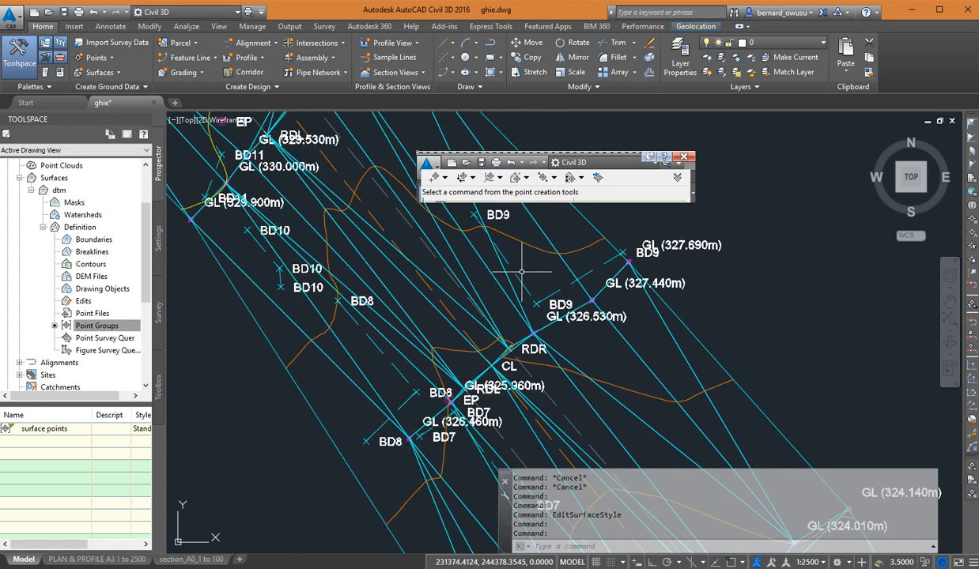
middle_click_drag(387, 339, 246, 243)
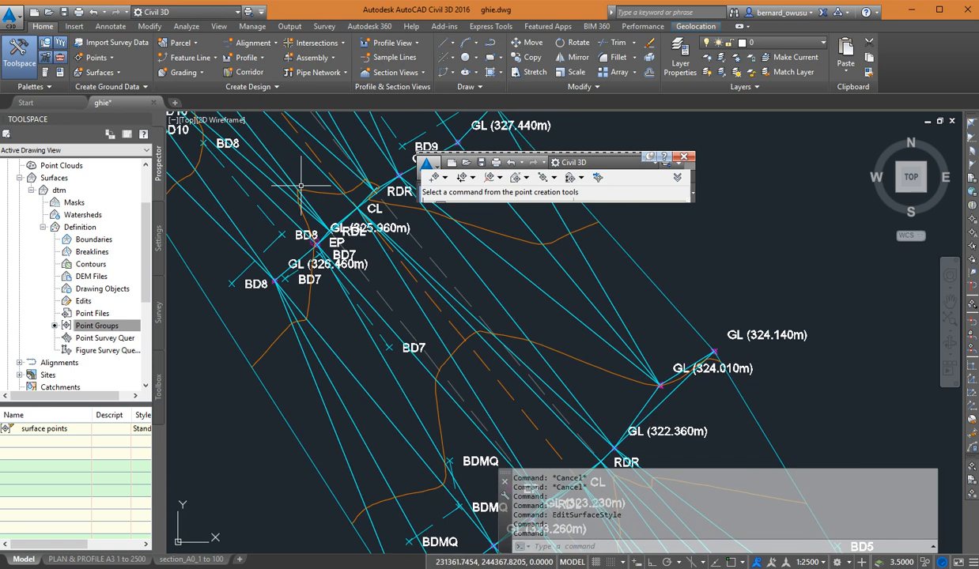
middle_click_drag(600, 362, 481, 386)
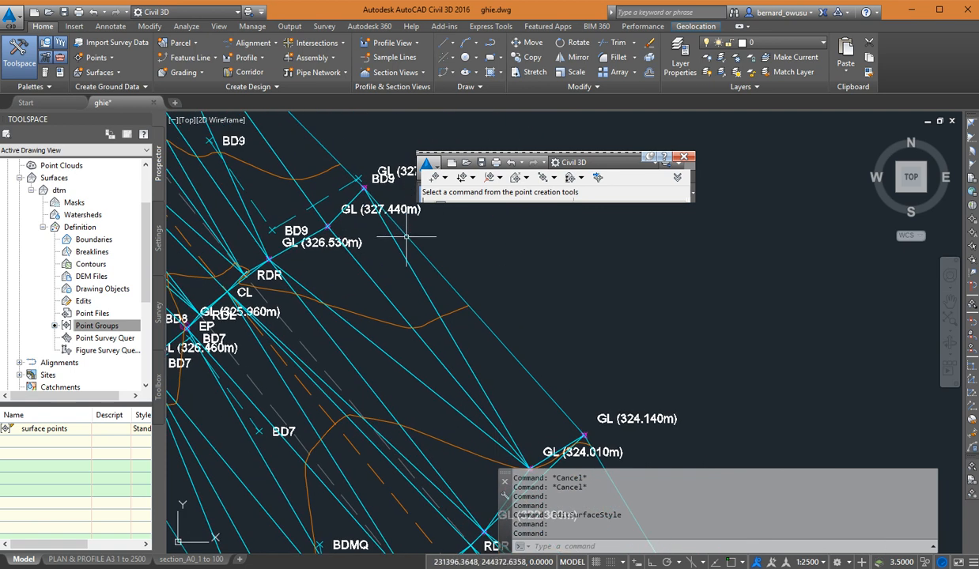
scroll(420, 229, "down", 2)
scroll(462, 365, "up", 2)
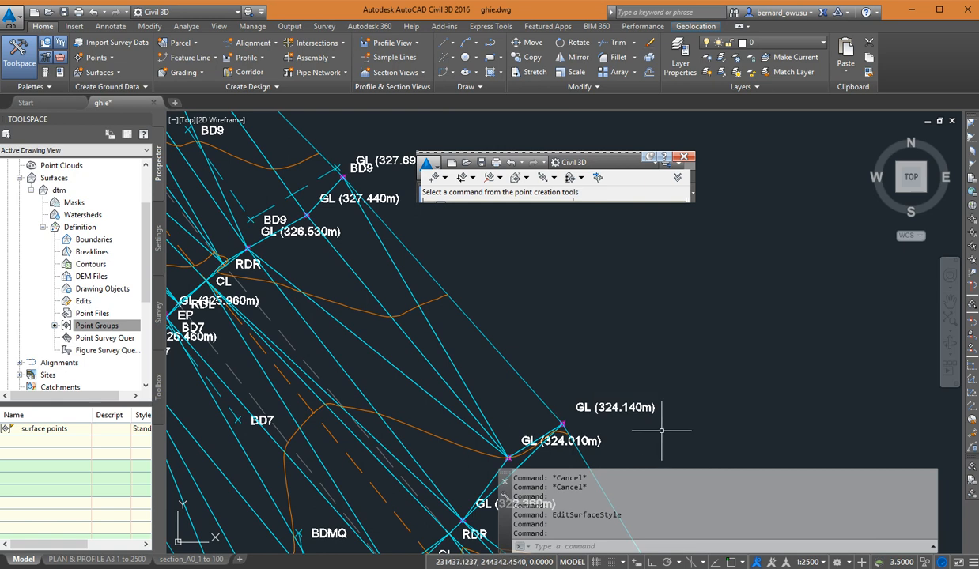
middle_click_drag(402, 199, 434, 293)
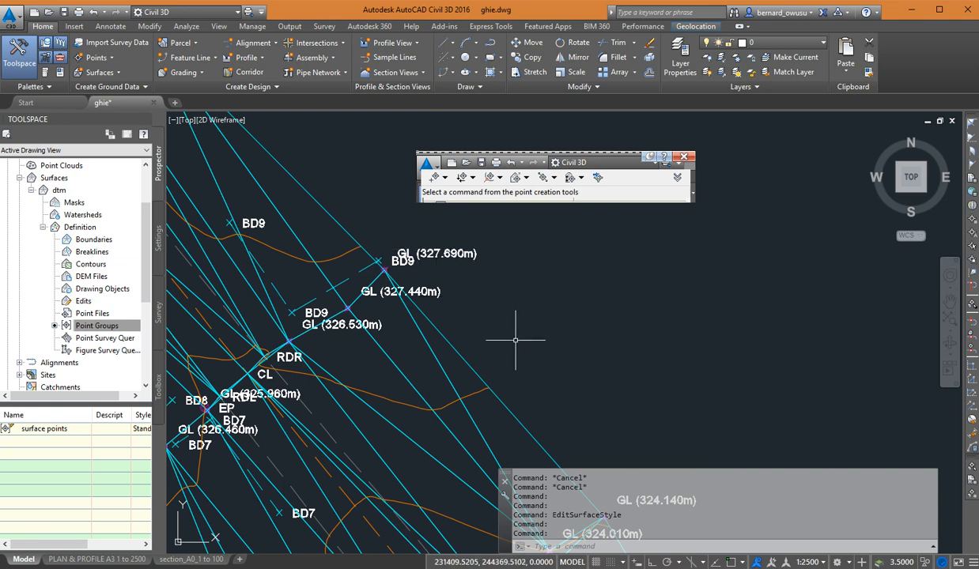
middle_click_drag(515, 334, 507, 290)
middle_click_drag(509, 356, 518, 327)
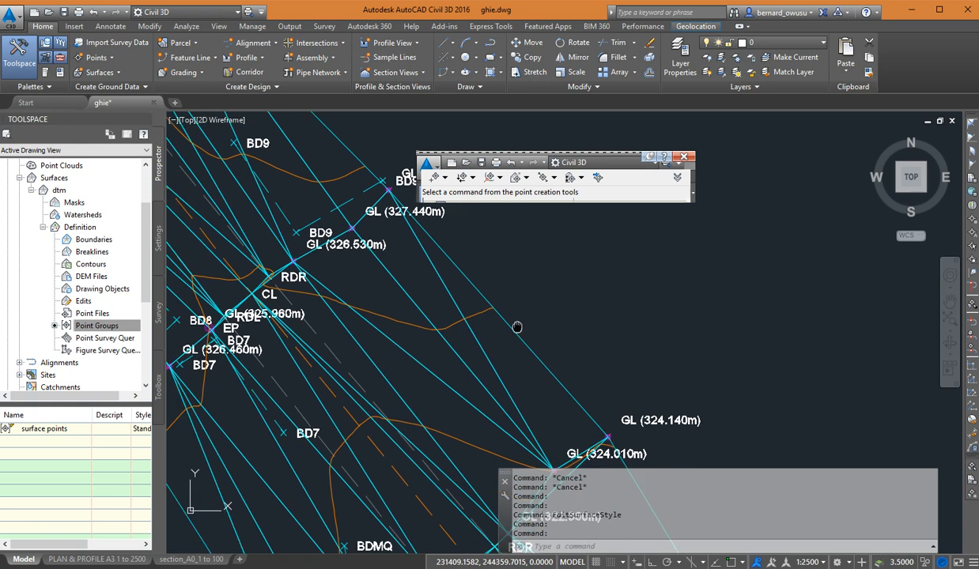
mouse_move(484, 312)
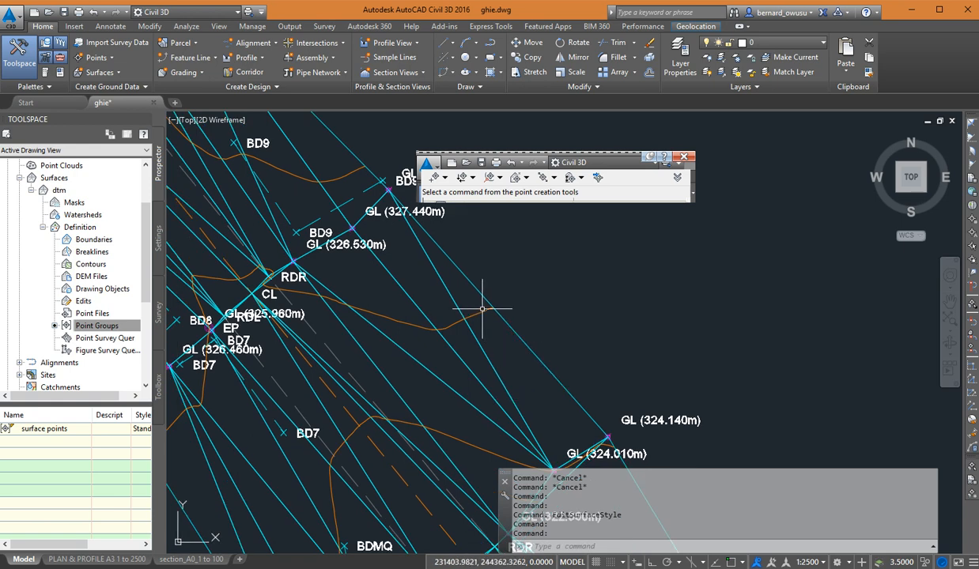
scroll(563, 340, "down", 2)
middle_click_drag(533, 294, 540, 310)
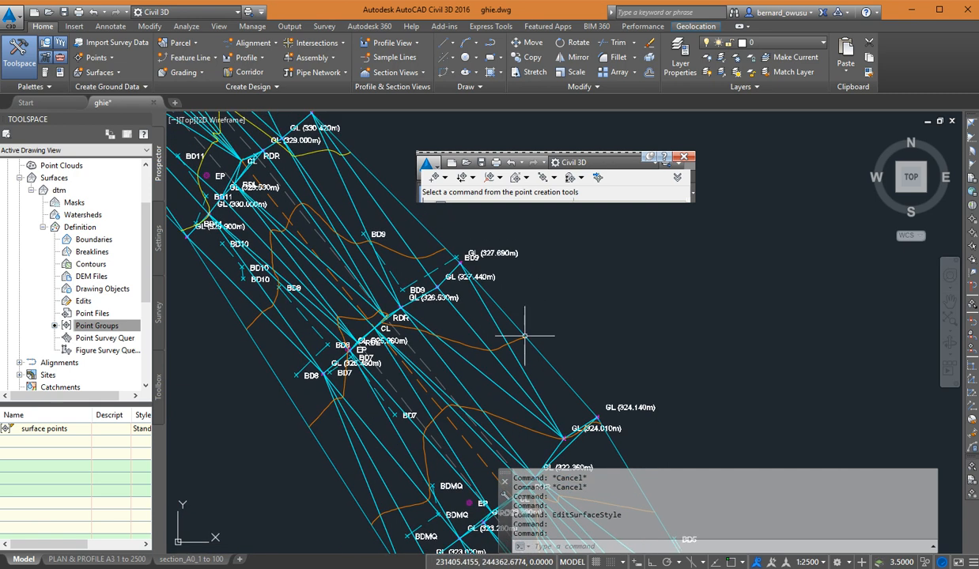
scroll(519, 344, "up", 2)
scroll(507, 327, "down", 2)
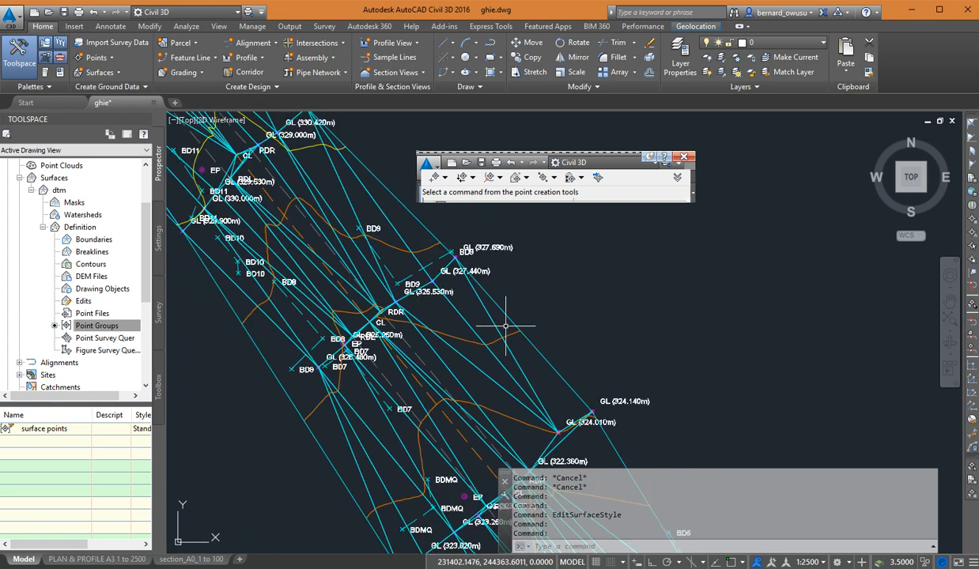
scroll(554, 431, "up", 2)
scroll(463, 332, "down", 2)
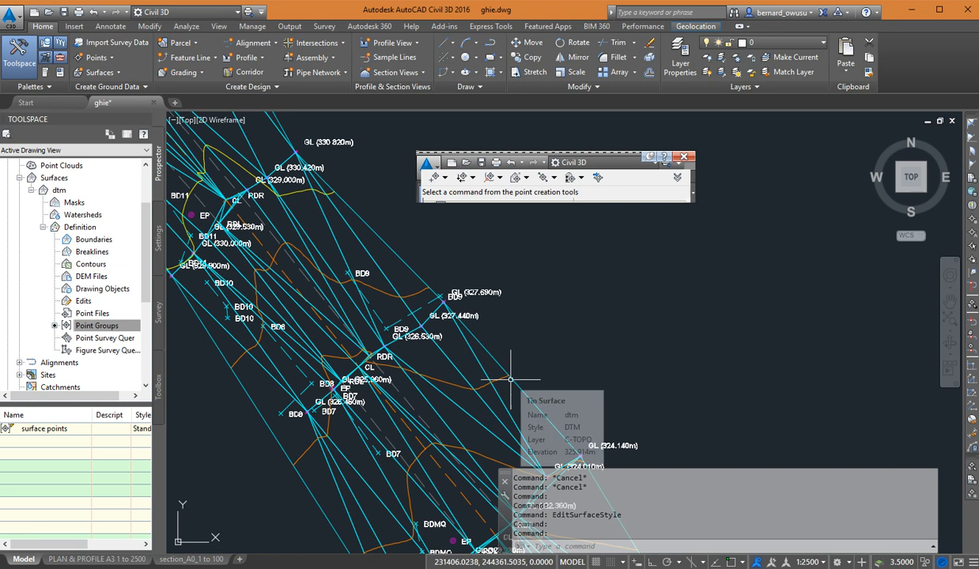
middle_click_drag(511, 379, 604, 311)
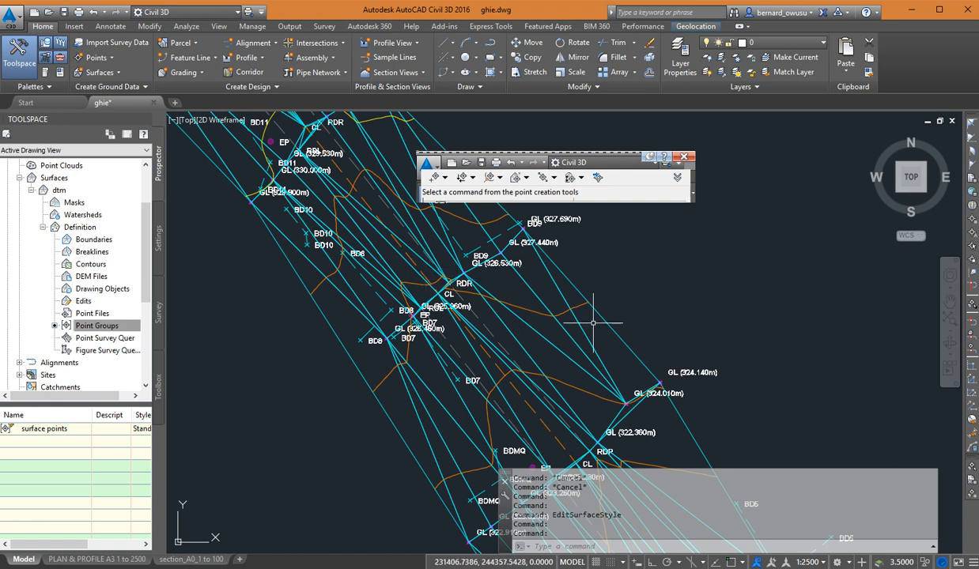
middle_click_drag(575, 313, 577, 351)
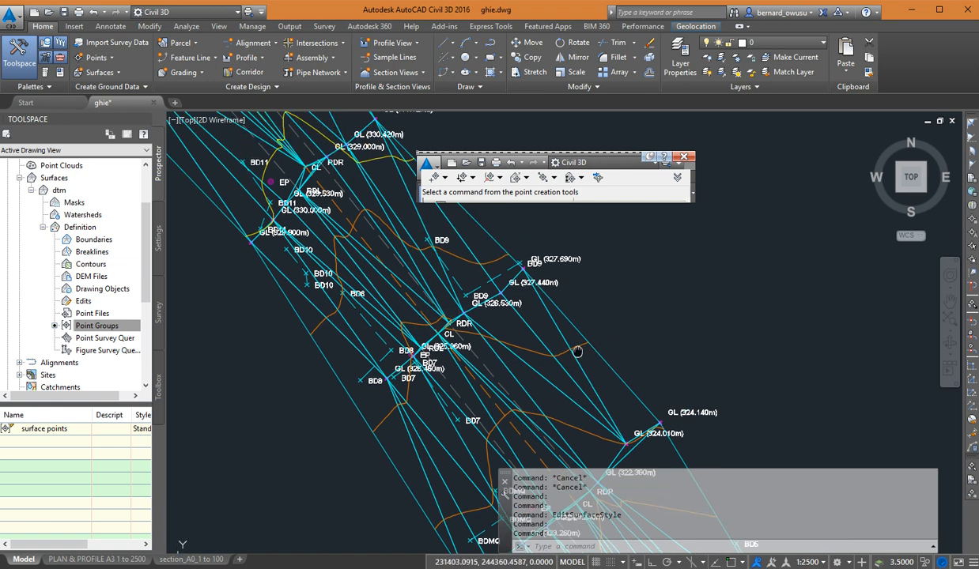
middle_click_drag(632, 412, 641, 401)
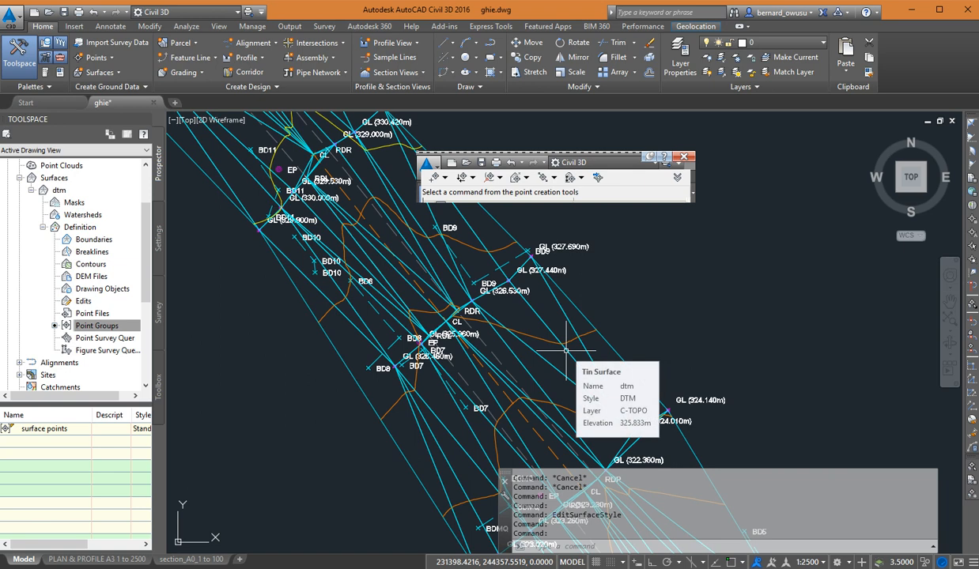
mouse_move(575, 354)
middle_mouse_down()
mouse_move(610, 363)
mouse_move(616, 299)
middle_mouse_up()
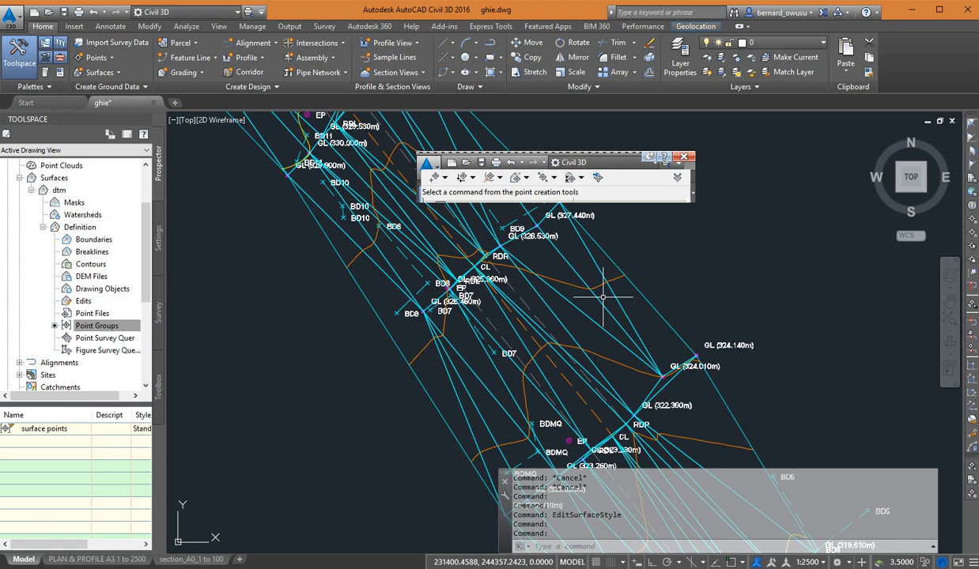
- Examine the triangulation at the road's southern junction, especially the long outer triangle between the GL (337.400m) point and the RDR point
scroll(635, 374, "down", 6)
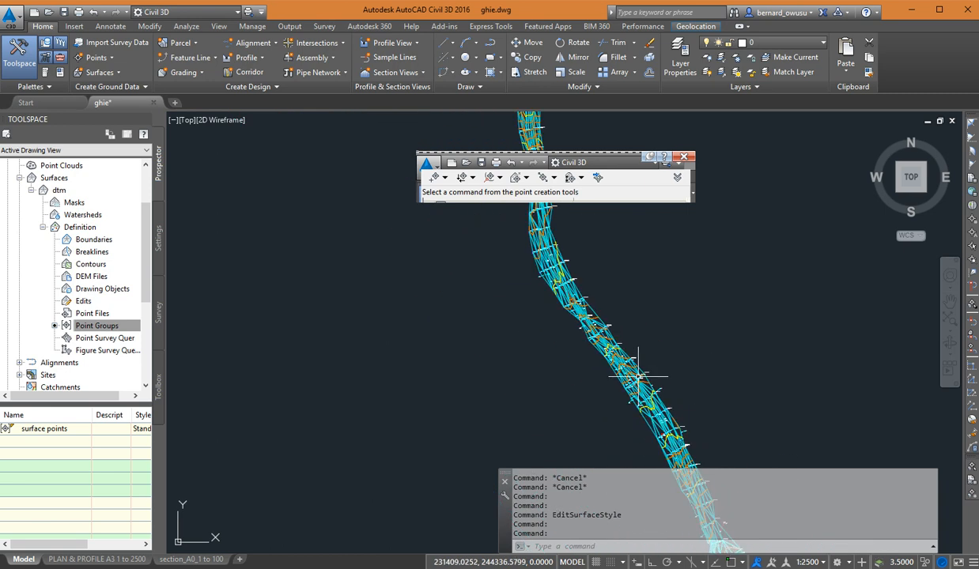
scroll(667, 438, "up", 8)
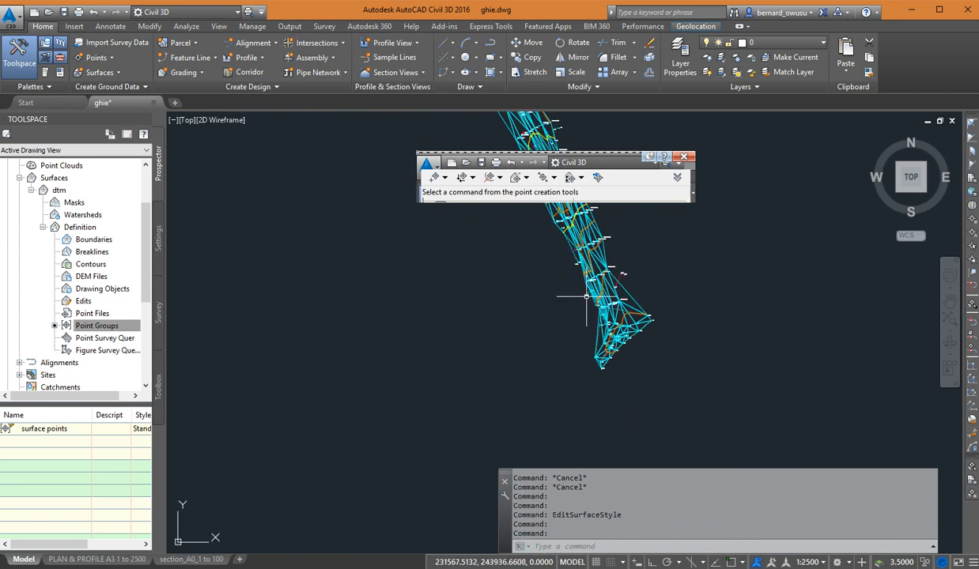
scroll(669, 383, "up", 3)
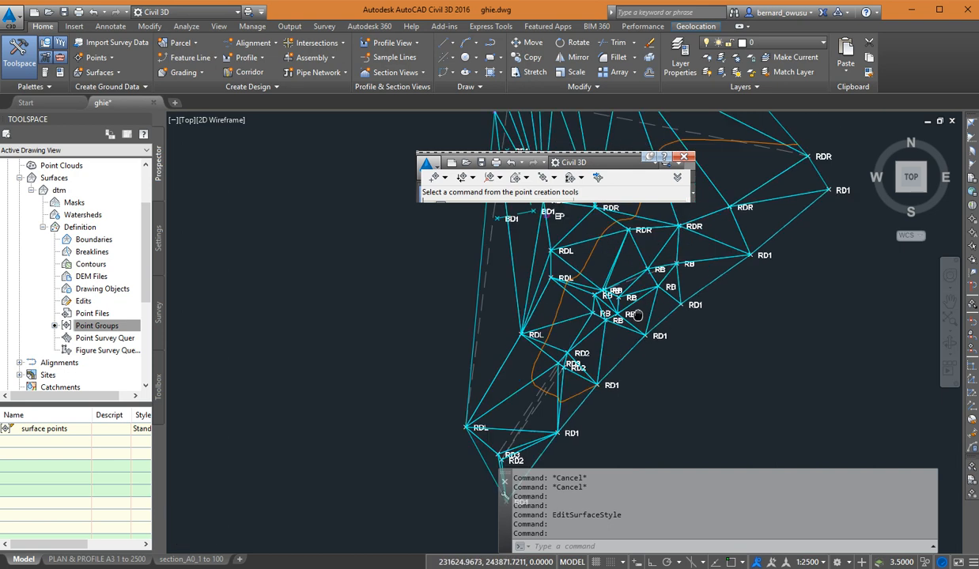
middle_click_drag(647, 336, 586, 437)
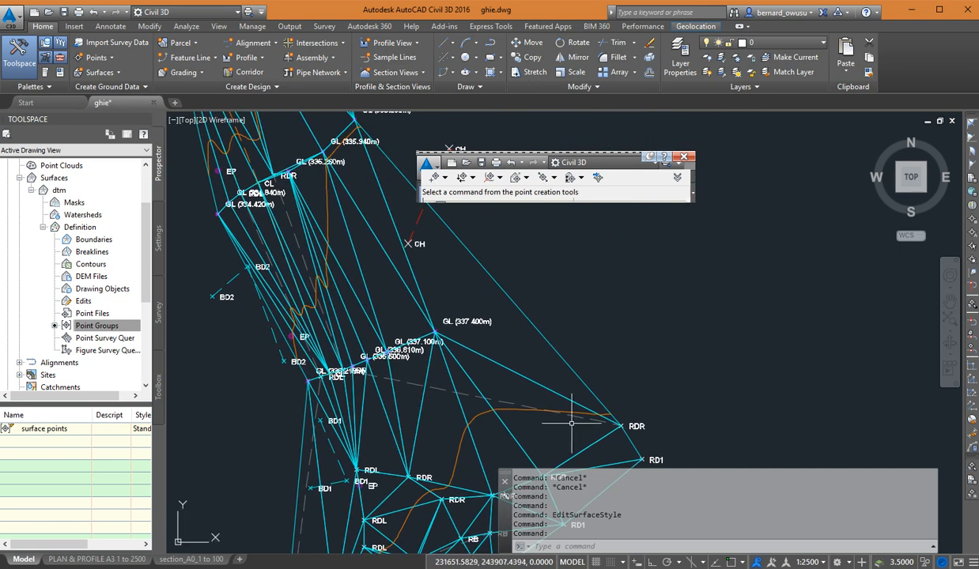
scroll(449, 346, "up", 4)
scroll(463, 348, "down", 6)
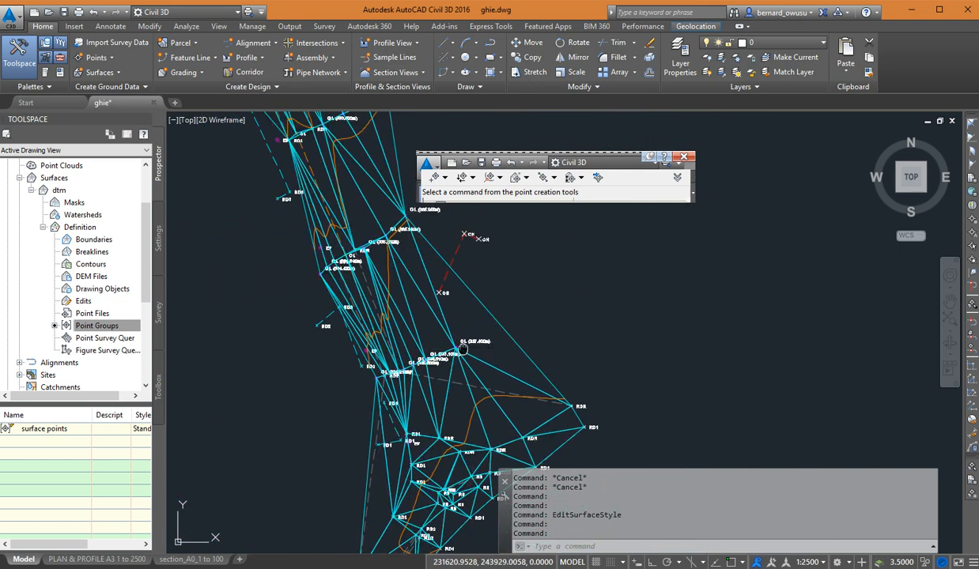
scroll(529, 326, "up", 4)
scroll(544, 334, "down", 4)
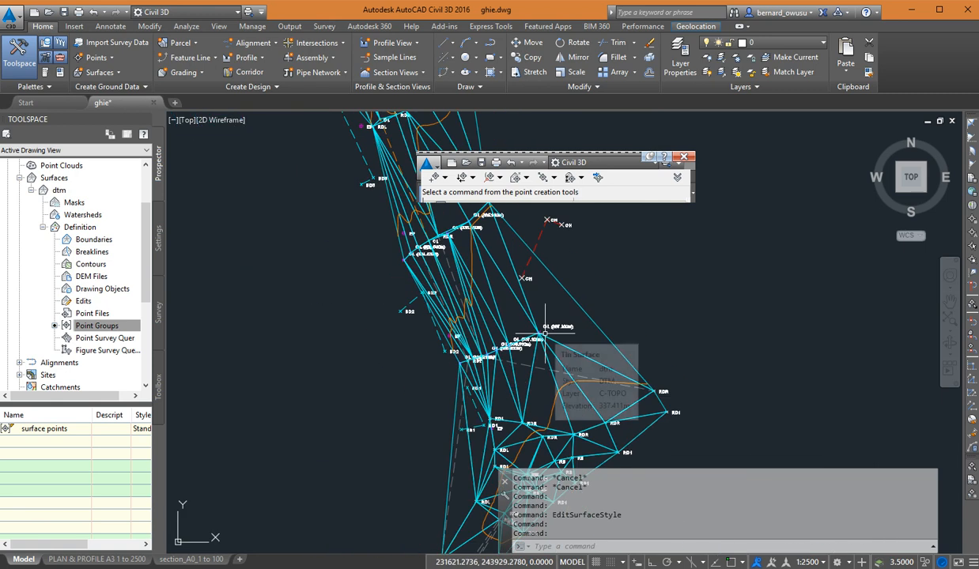
scroll(550, 333, "down", 2)
scroll(555, 351, "up", 4)
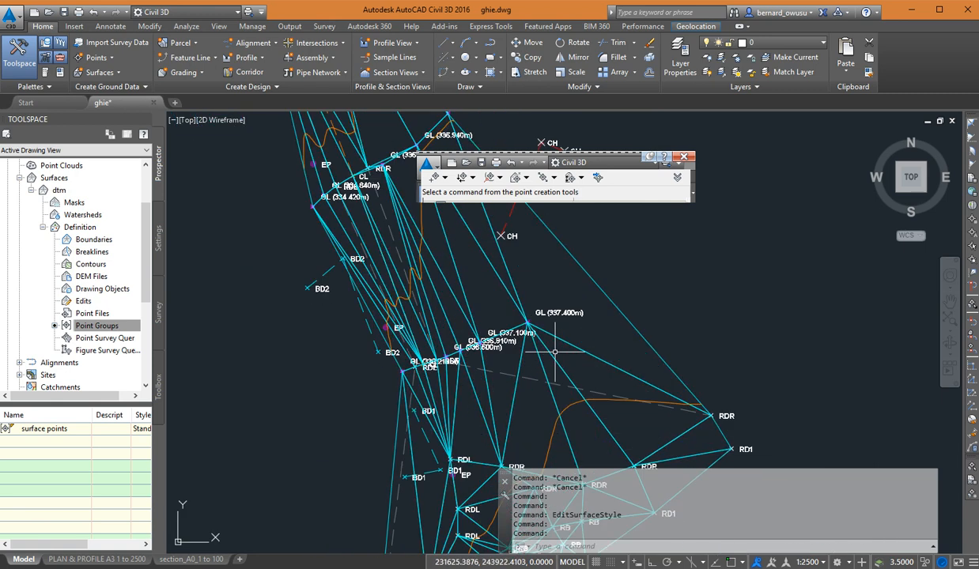
scroll(546, 338, "down", 2)
scroll(530, 322, "up", 4)
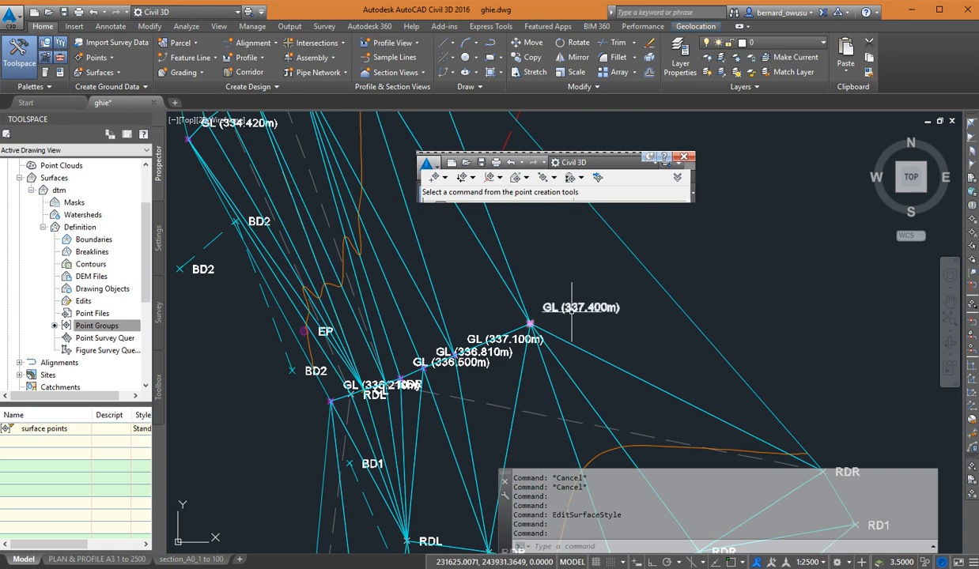
scroll(573, 312, "down", 4)
scroll(582, 314, "up", 3)
scroll(532, 313, "up", 2)
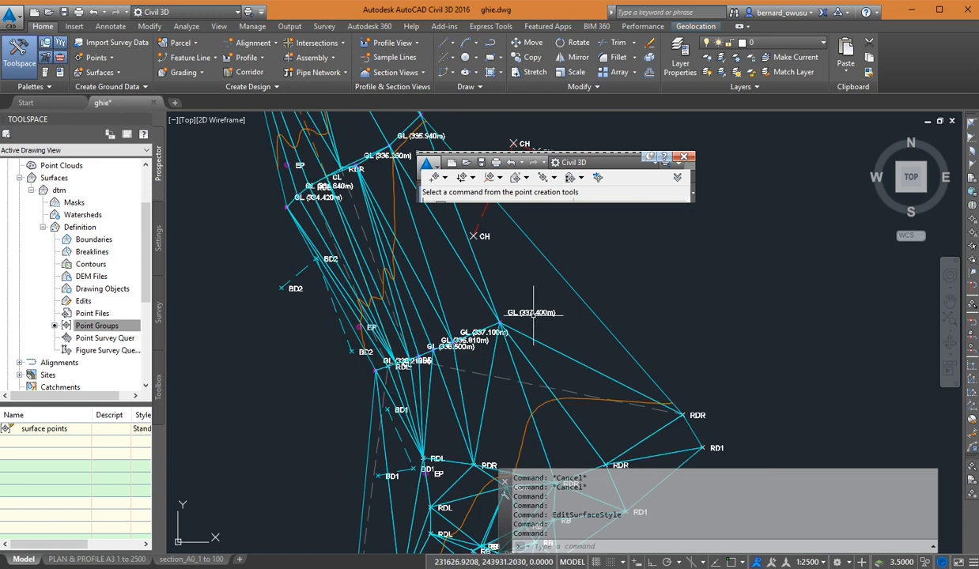
mouse_move(527, 320)
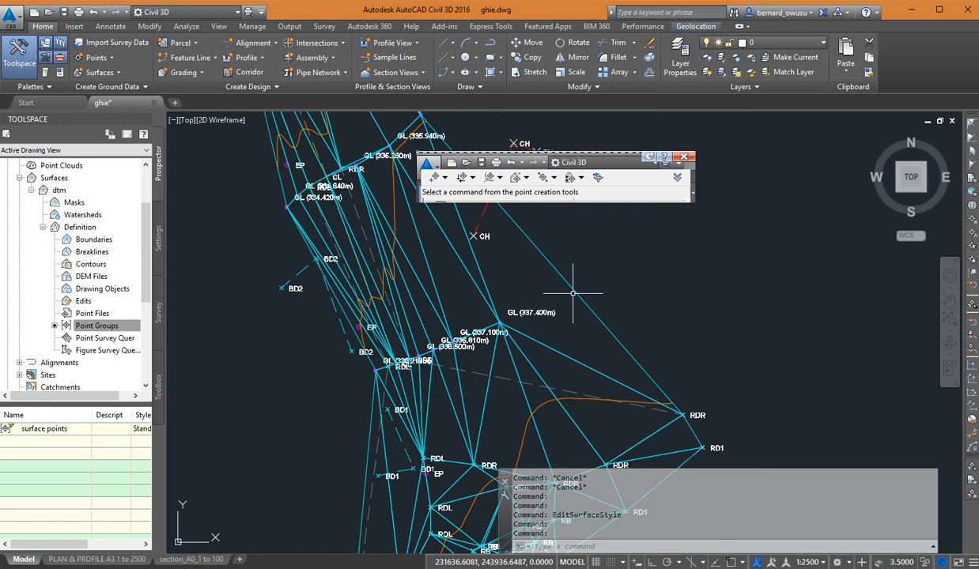
scroll(575, 322, "up", 2)
scroll(593, 352, "up", 2)
scroll(603, 355, "down", 4)
scroll(592, 361, "up", 2)
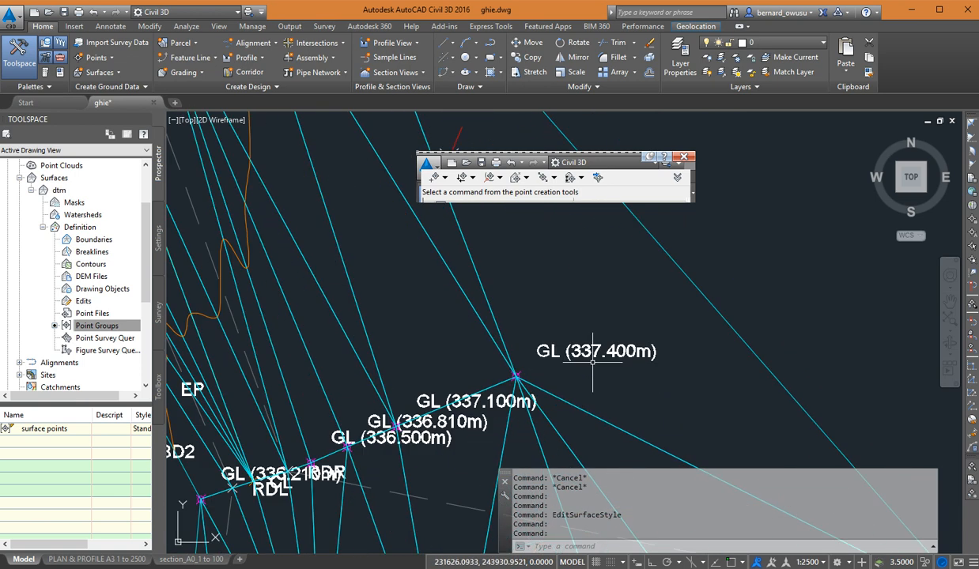
- Review the data of the GL (337.400m) point at the cross section's outer end in the point editor
scroll(592, 361, "up", 2)
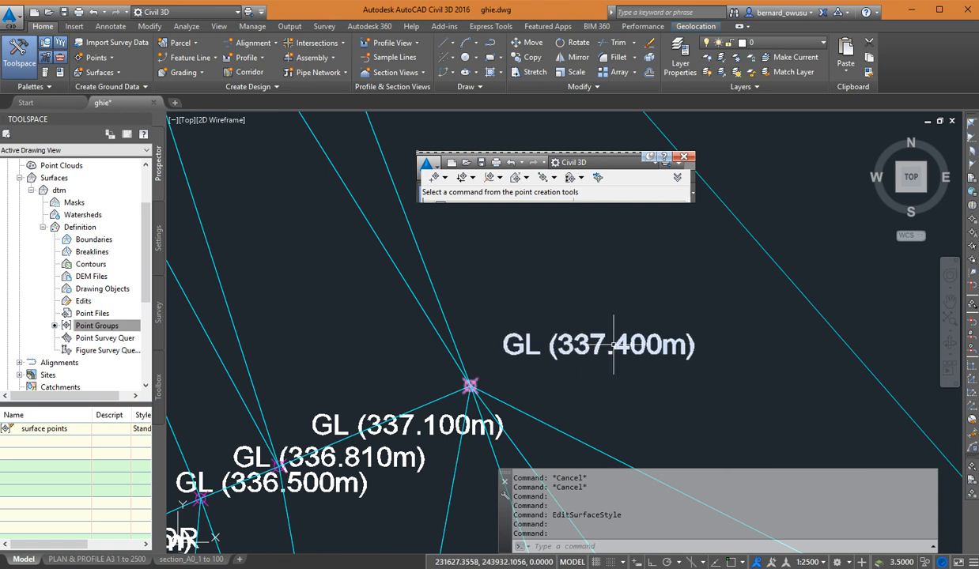
scroll(581, 356, "down", 4)
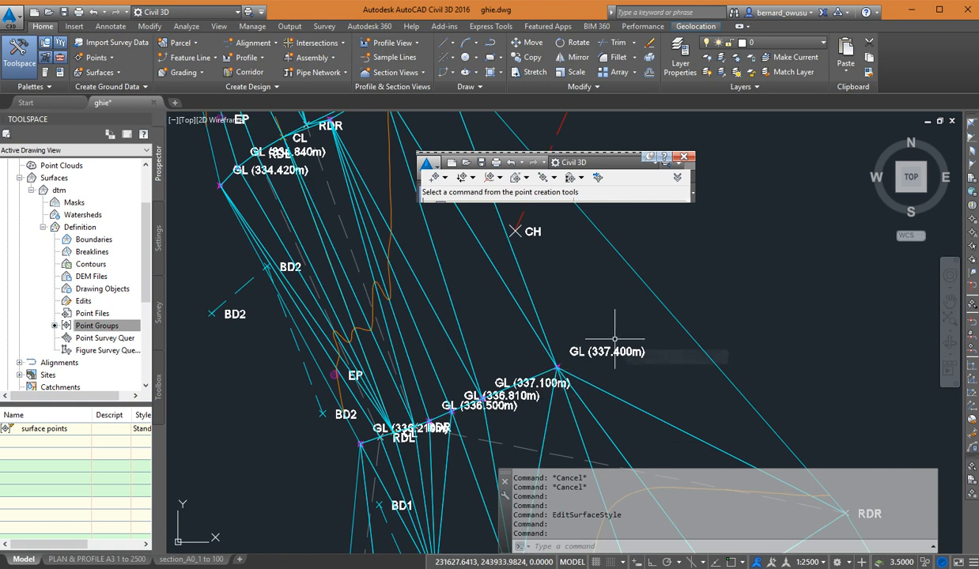
middle_click_drag(619, 339, 647, 340)
scroll(646, 340, "up", 3)
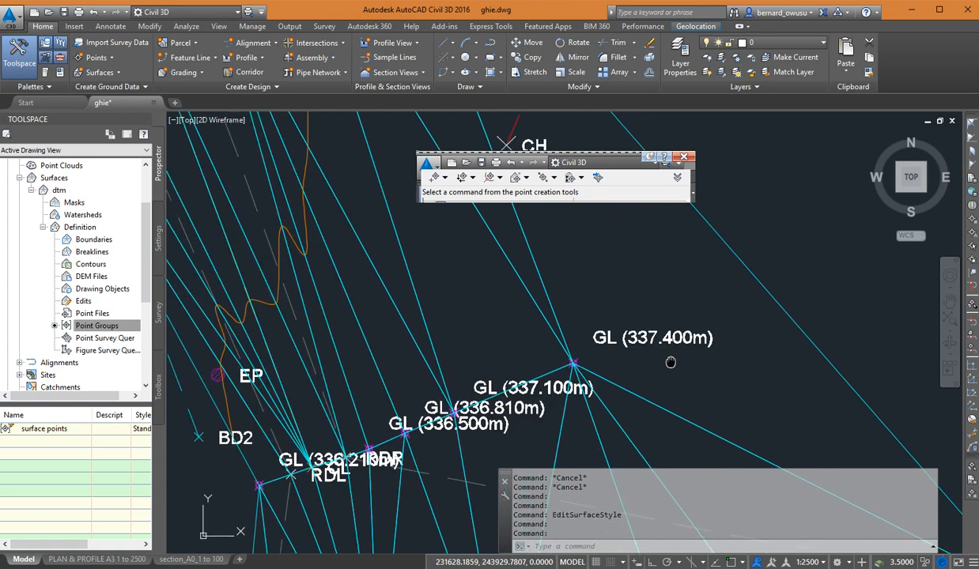
left_click(647, 323)
middle_click_drag(642, 323, 589, 306)
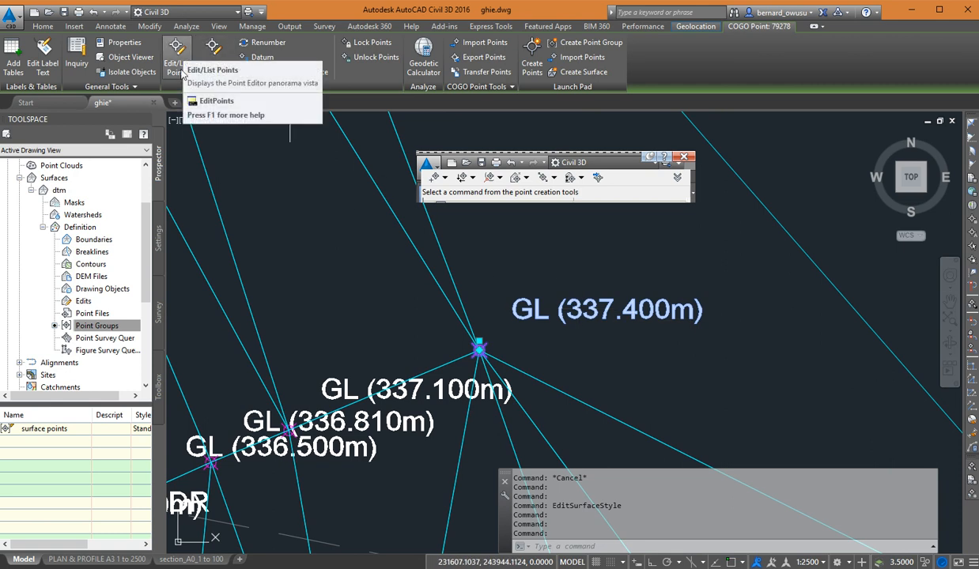
right_click(485, 274)
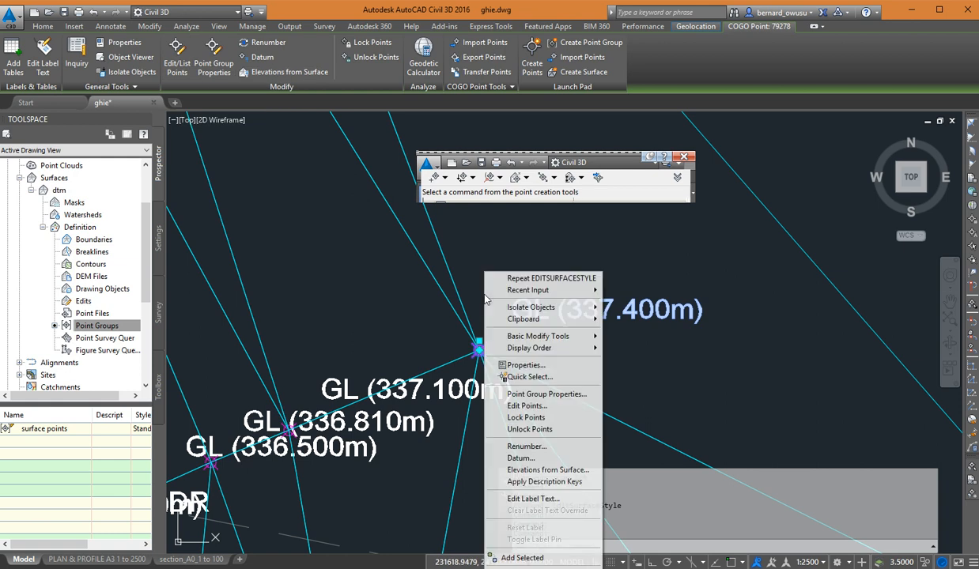
left_click(567, 411)
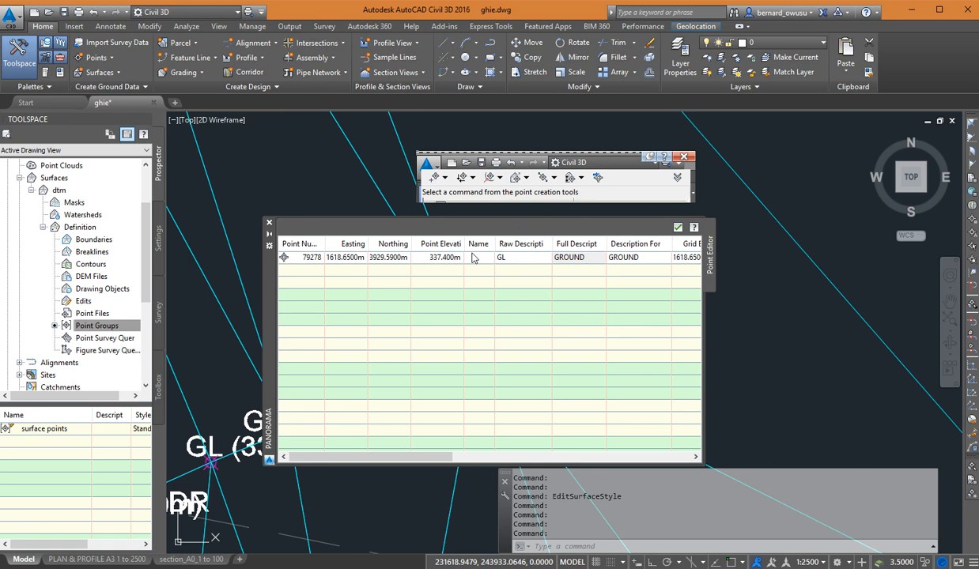
left_click_drag(273, 296, 152, 459)
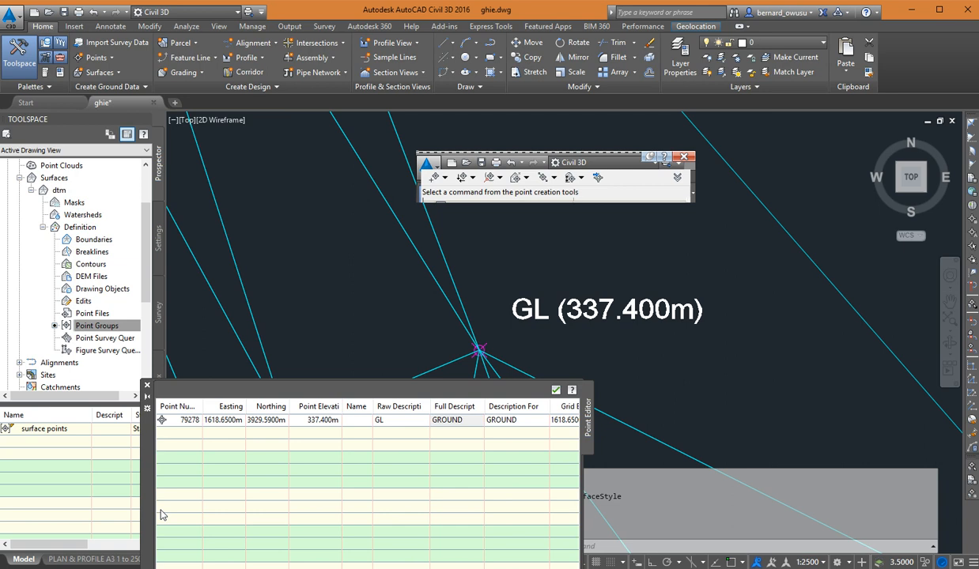
left_click_drag(151, 513, 206, 367)
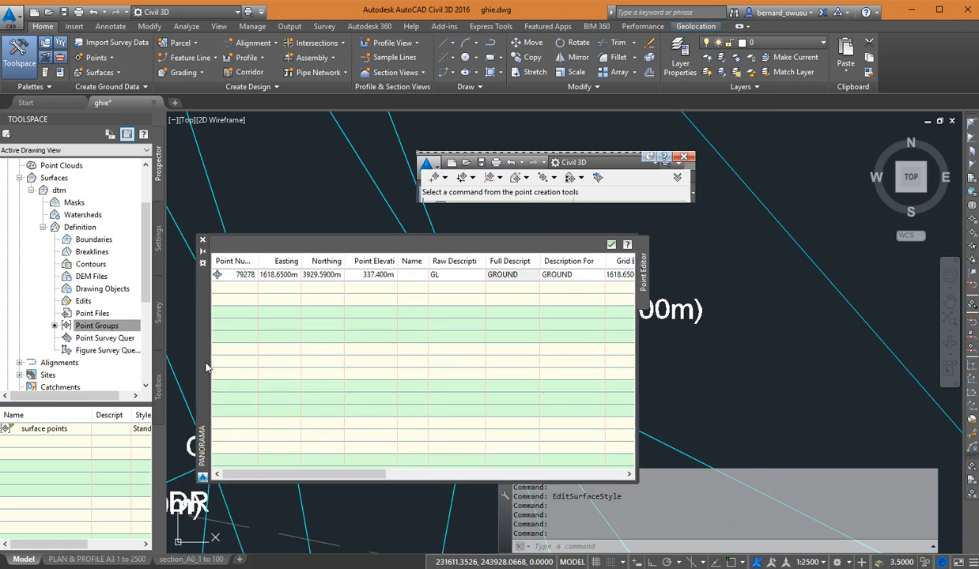
left_click(202, 240)
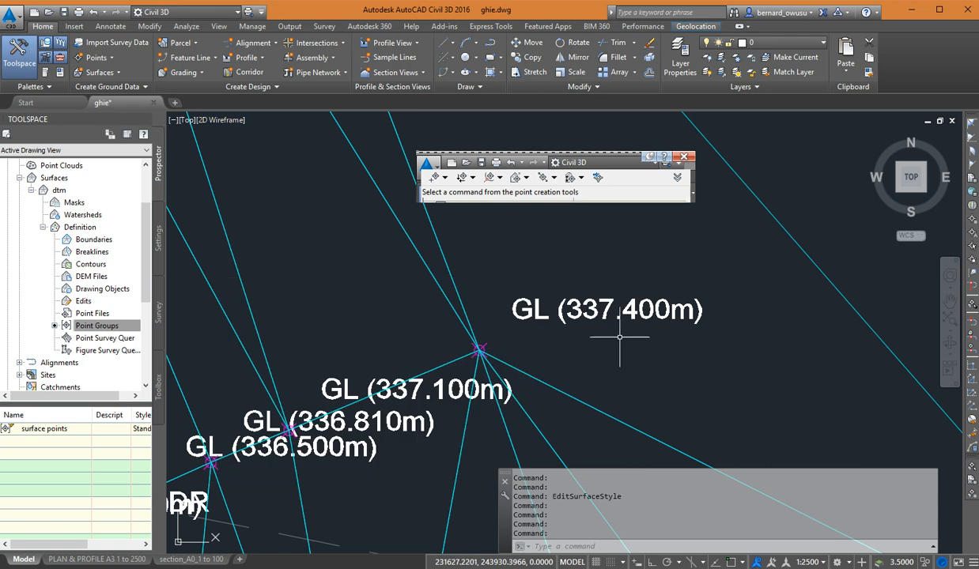
- List the same GL (337.400m) point's data in the point editor once more, then close it and clear the selection
left_click(584, 308)
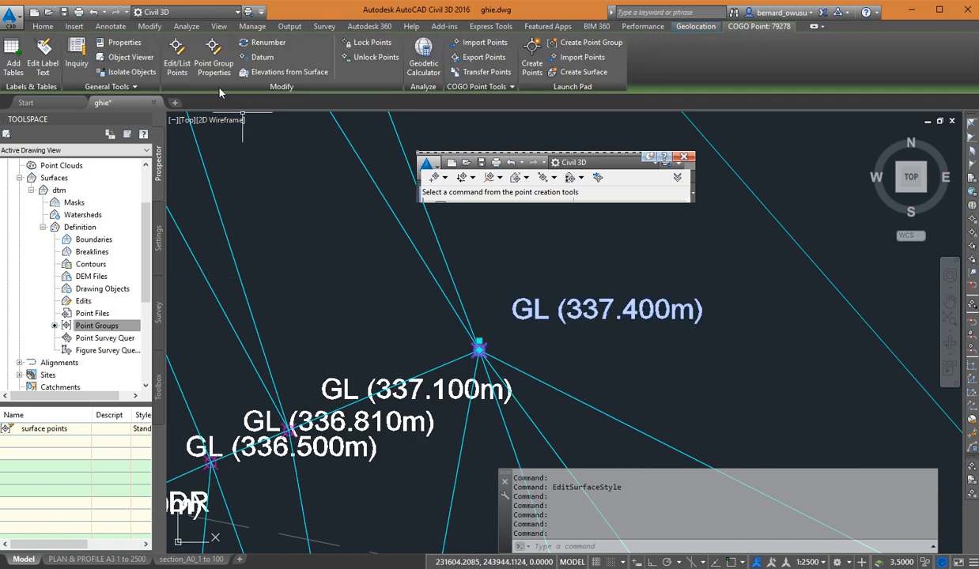
left_click(177, 60)
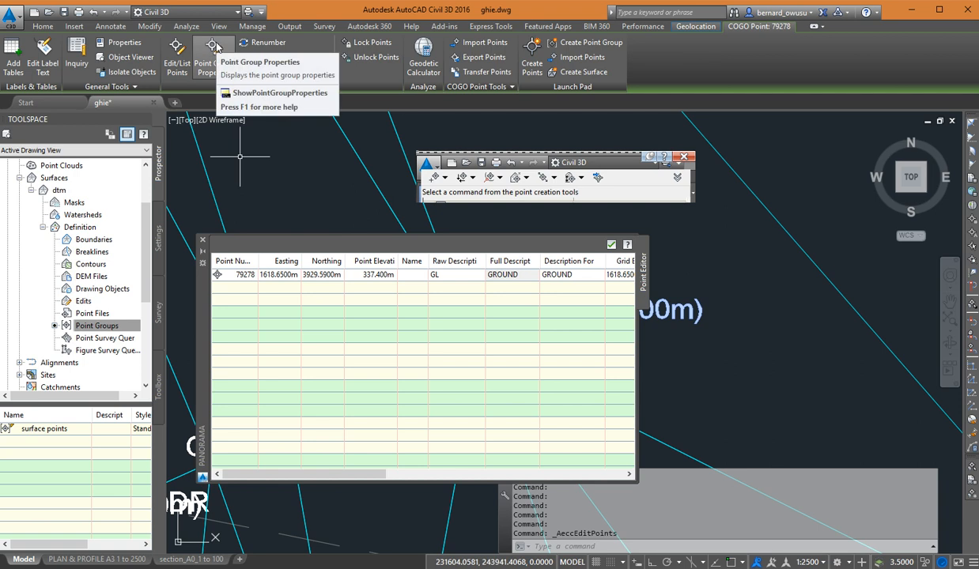
left_click(203, 242)
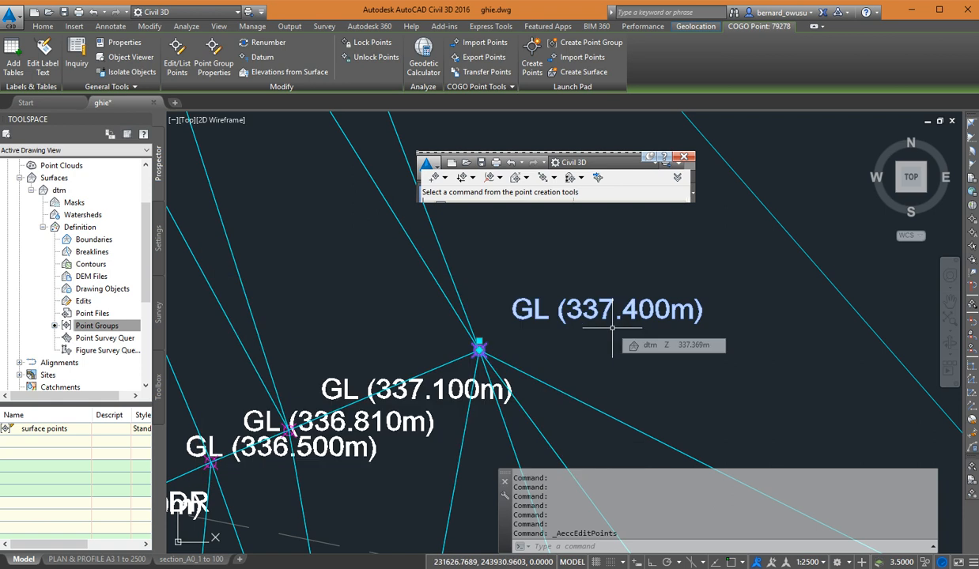
key("Escape")
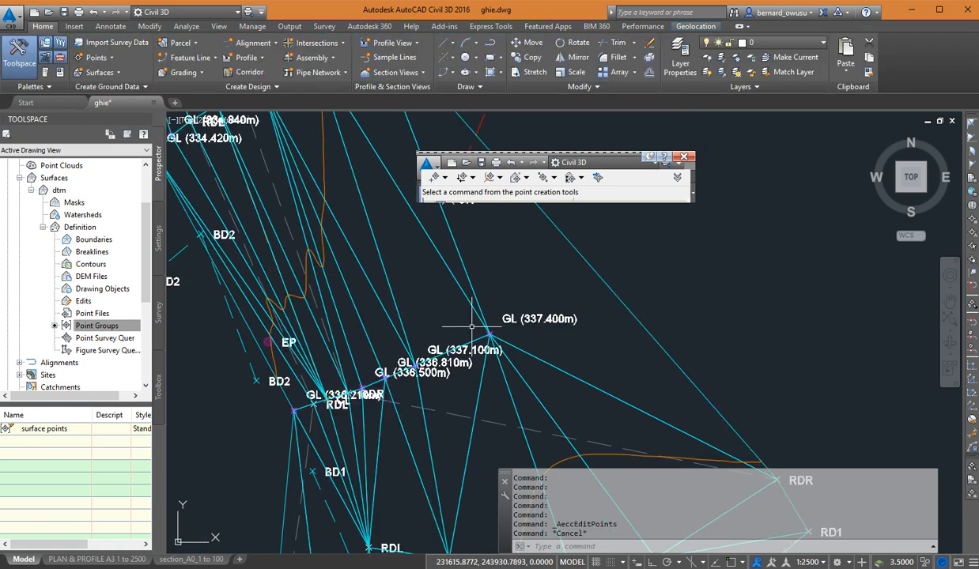
- Open the GL (337.400m) point for editing in the point editor
scroll(598, 314, "down", 5)
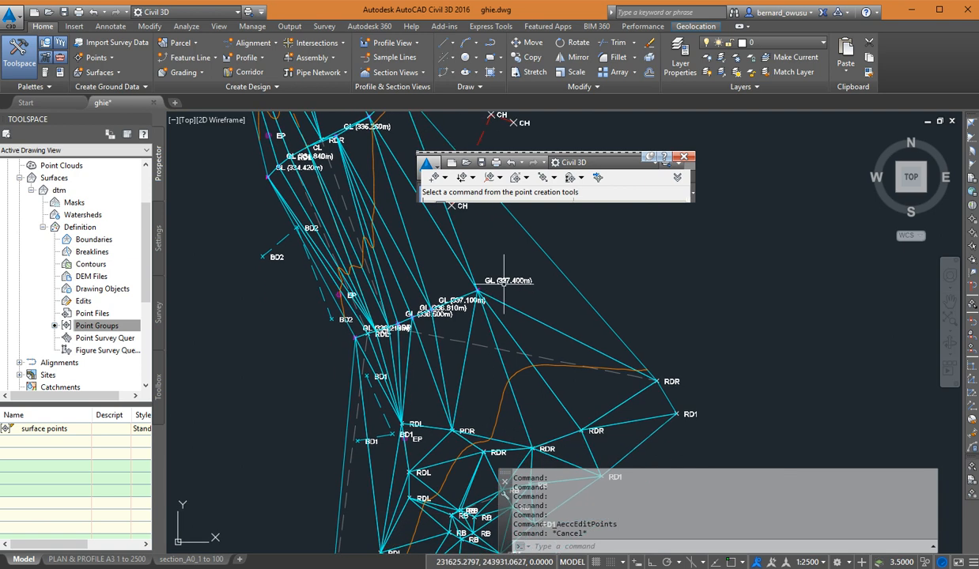
scroll(511, 279, "up", 2)
scroll(510, 278, "up", 2)
left_click(482, 273)
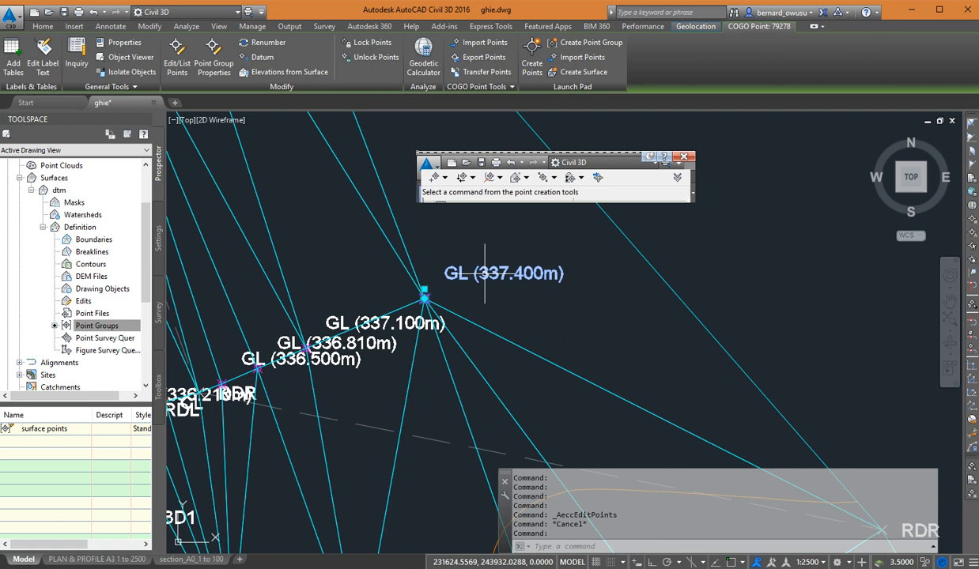
right_click(470, 271)
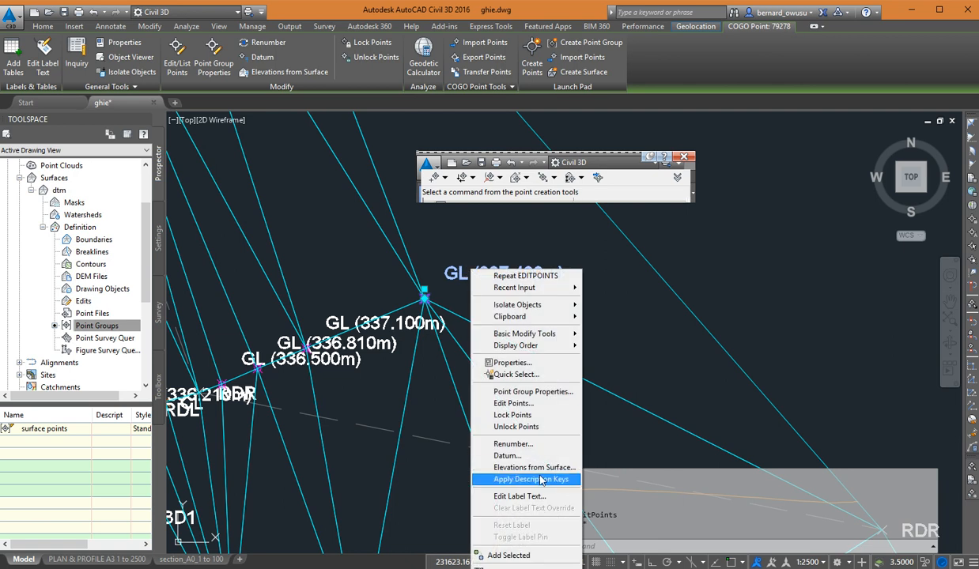
left_click(513, 403)
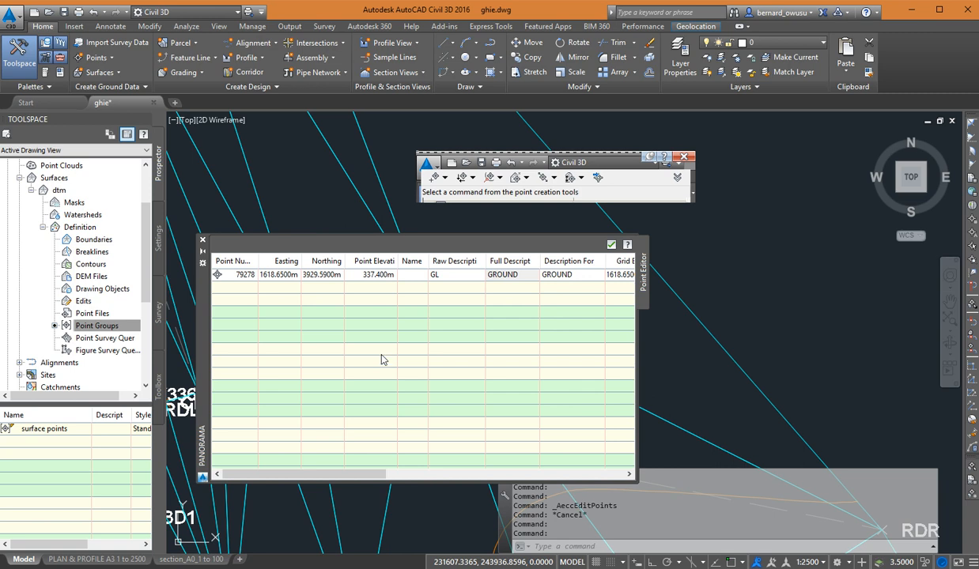
- Set the point's elevation to 33.740 m and accept the change in the point editor
left_click(385, 276)
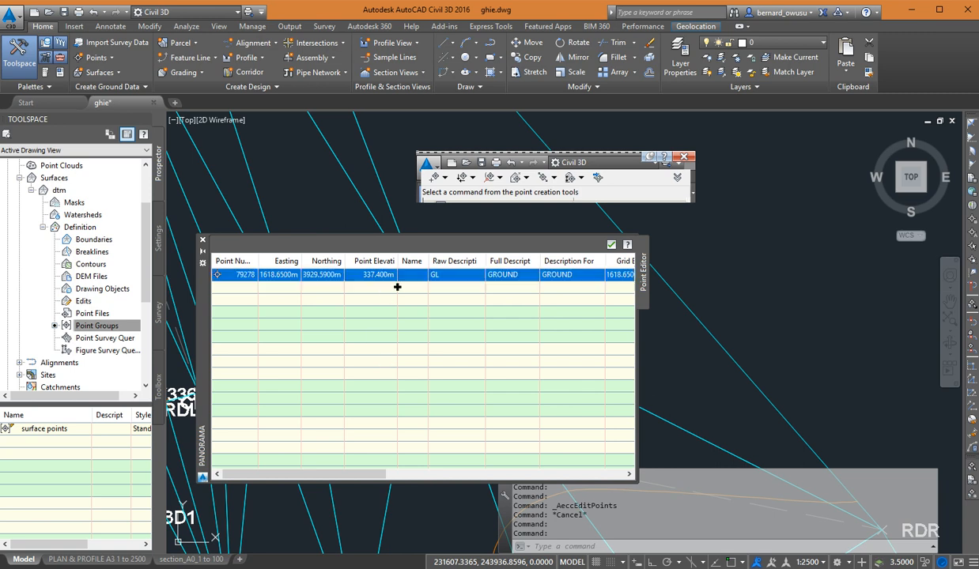
left_click(393, 326)
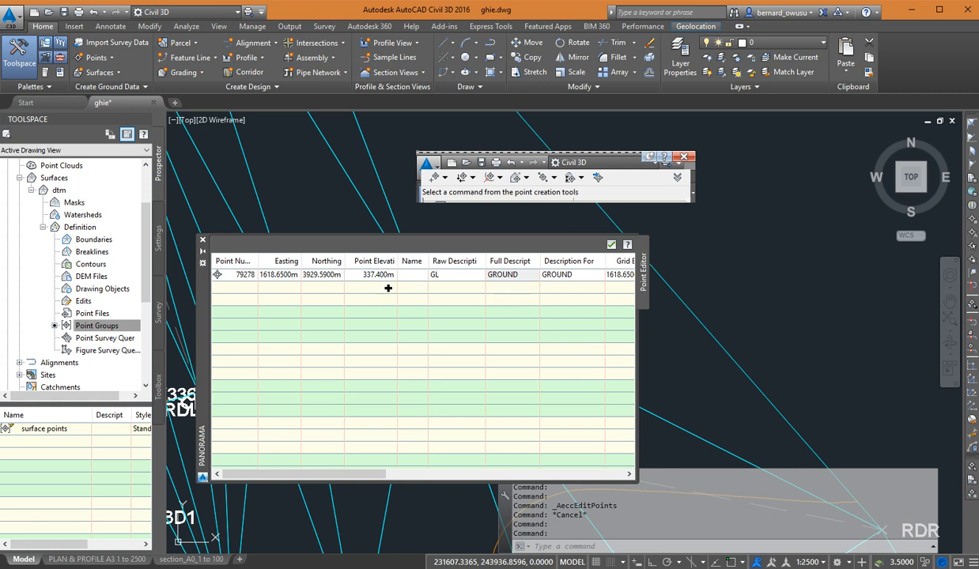
left_click(377, 275)
left_click(377, 275)
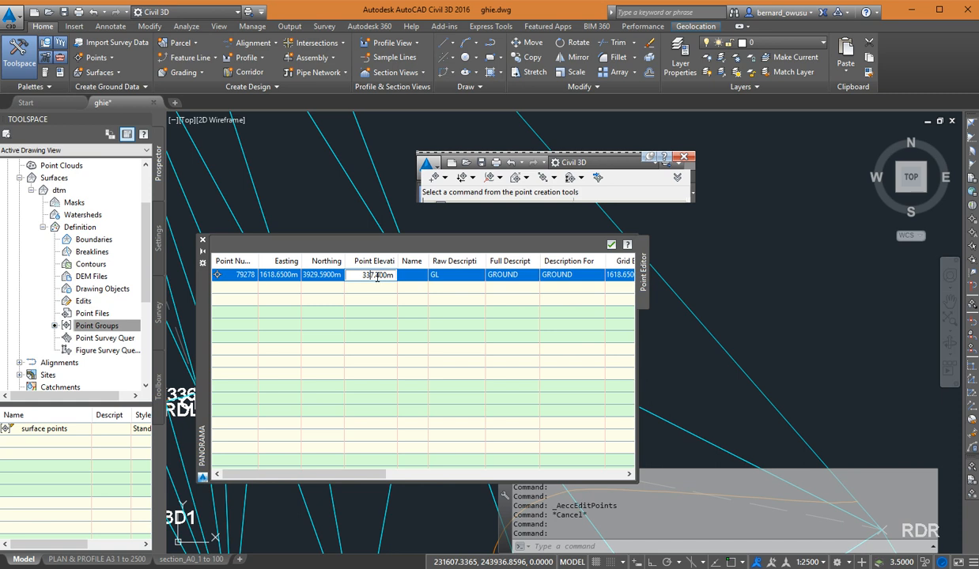
type("3")
key("BackSpace")
type(".")
key("Return")
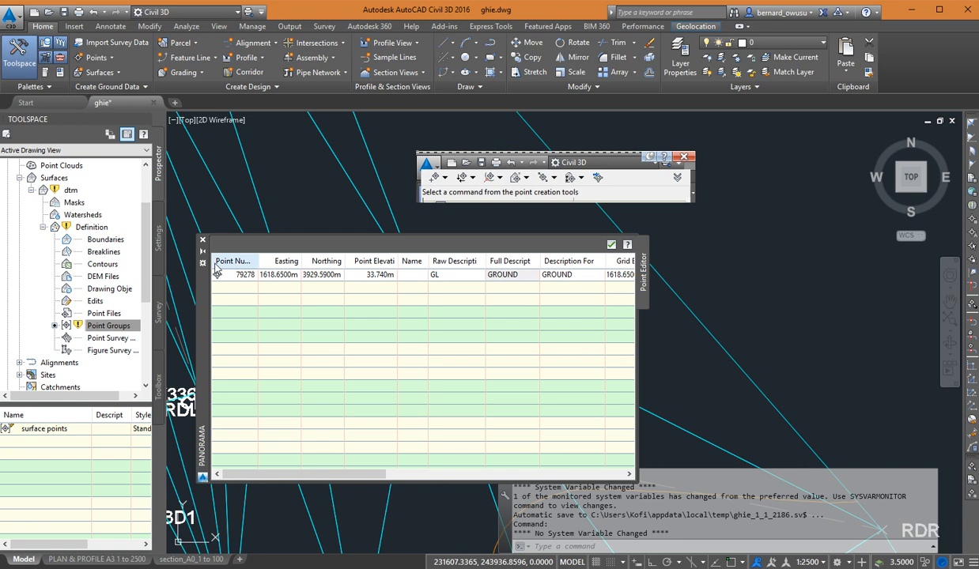
left_click(611, 245)
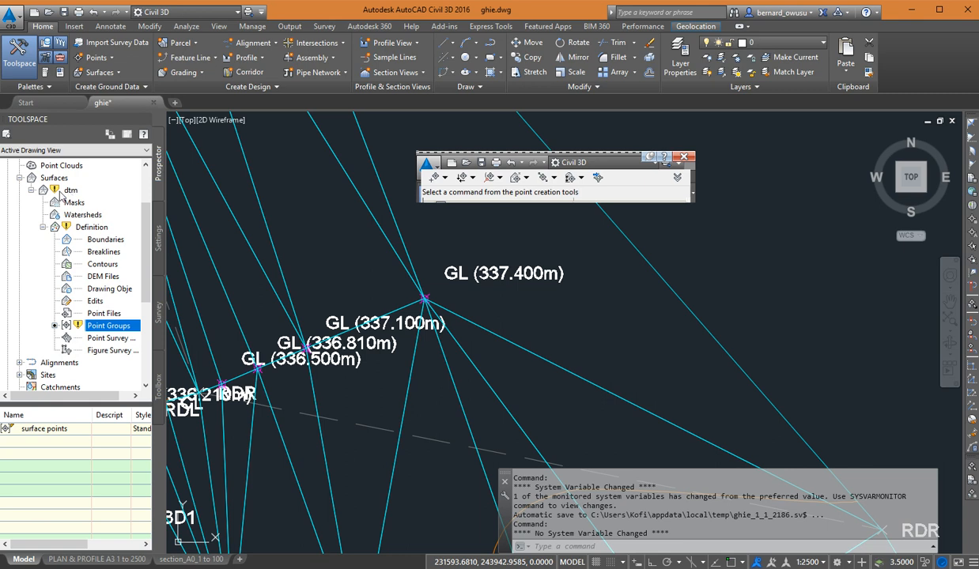
- Undo the elevation edit of the GL (337.400m) point along with the view changes made since
mouse_move(52, 194)
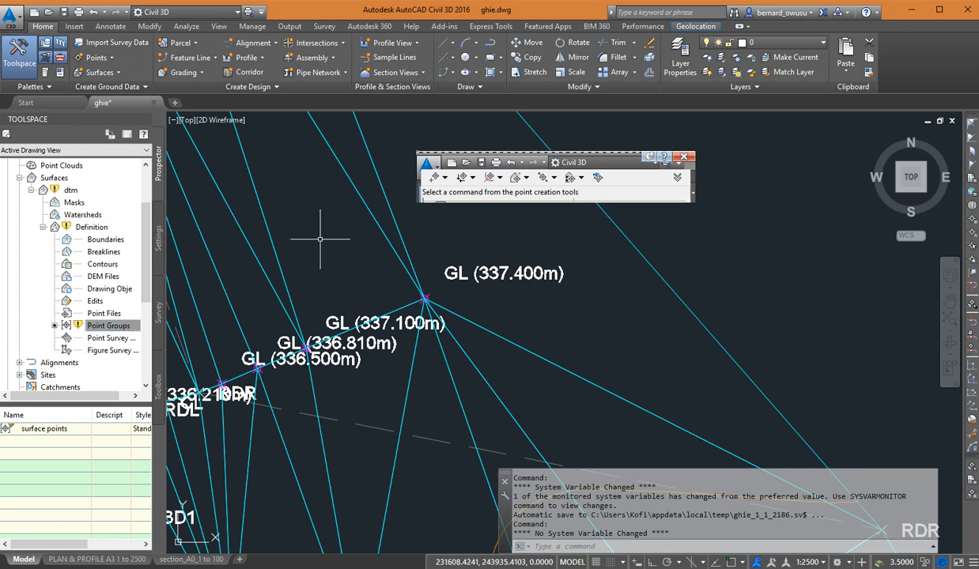
mouse_move(468, 332)
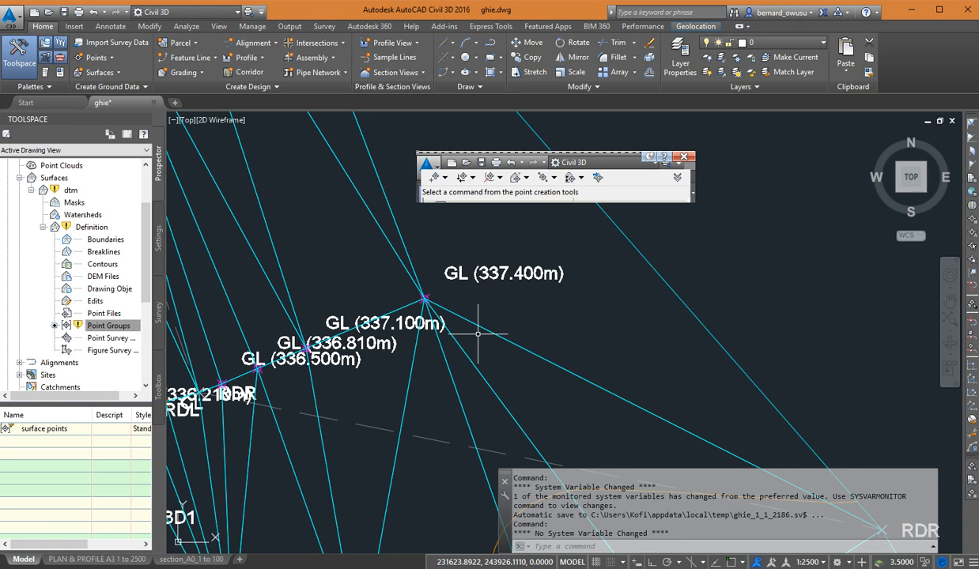
middle_click_drag(485, 312, 496, 321)
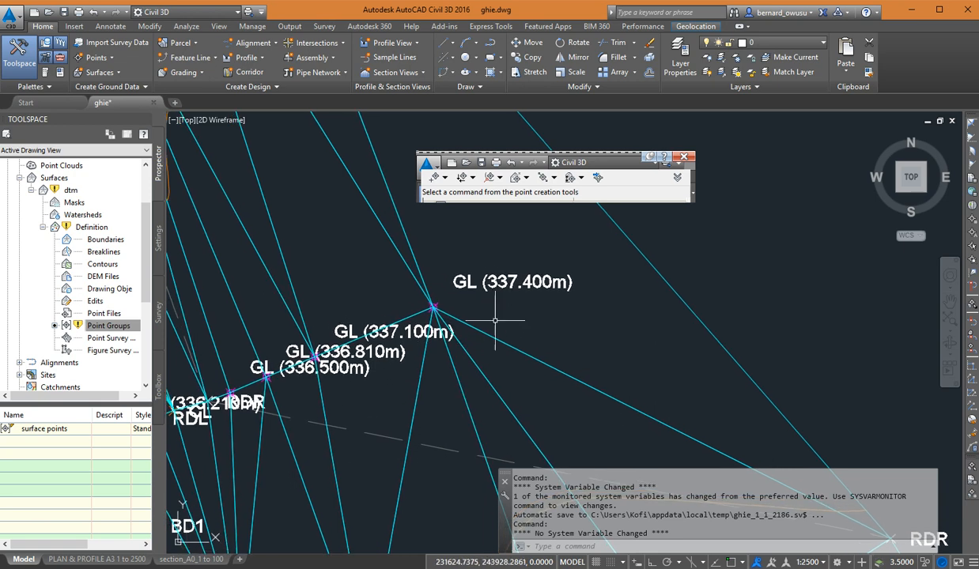
middle_click_drag(507, 280, 484, 292)
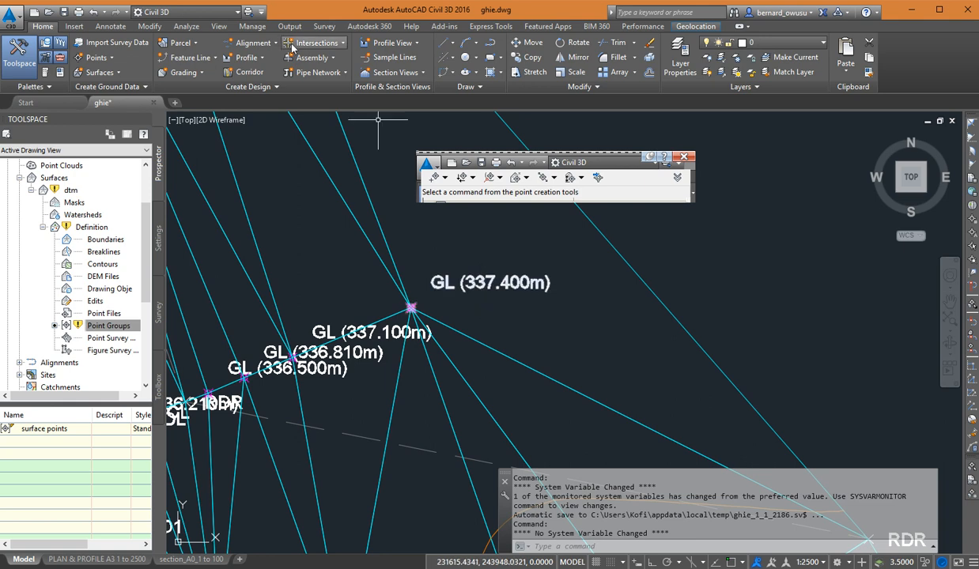
left_click(105, 12)
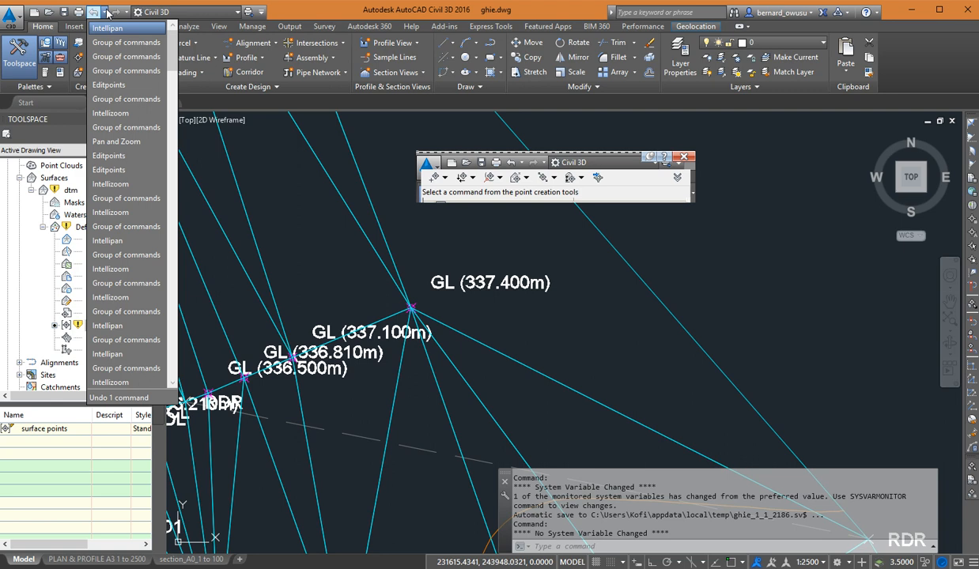
left_click(123, 89)
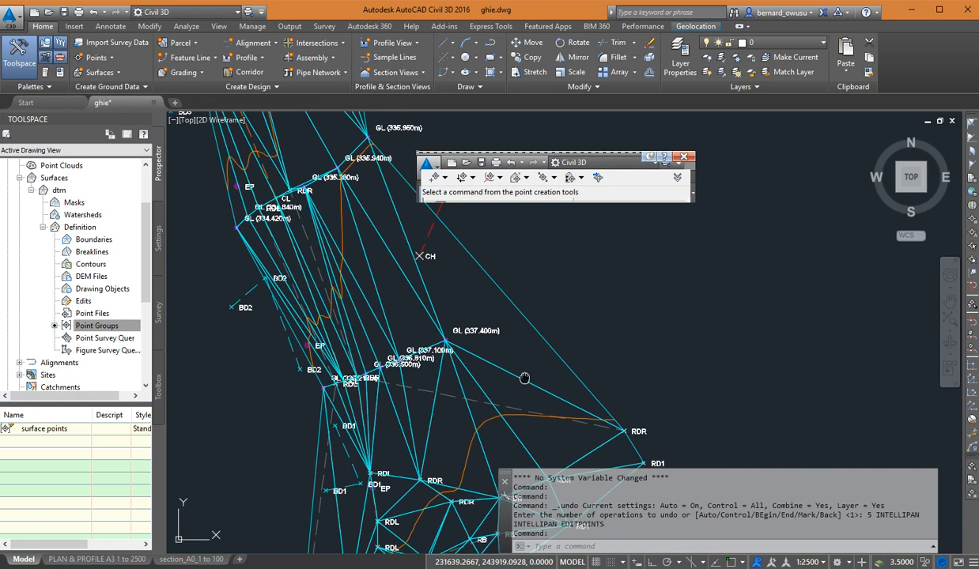
- Examine the dtm triangles around the GL (337.400m) point and the long outer edge running to the RDR point
middle_click_drag(441, 283, 482, 359)
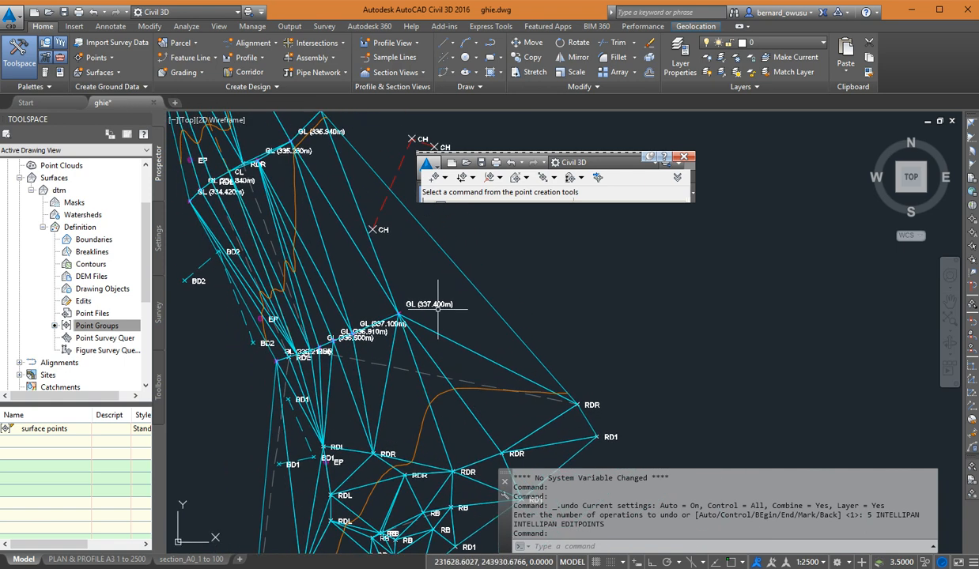
scroll(438, 310, "up", 2)
scroll(422, 306, "up", 2)
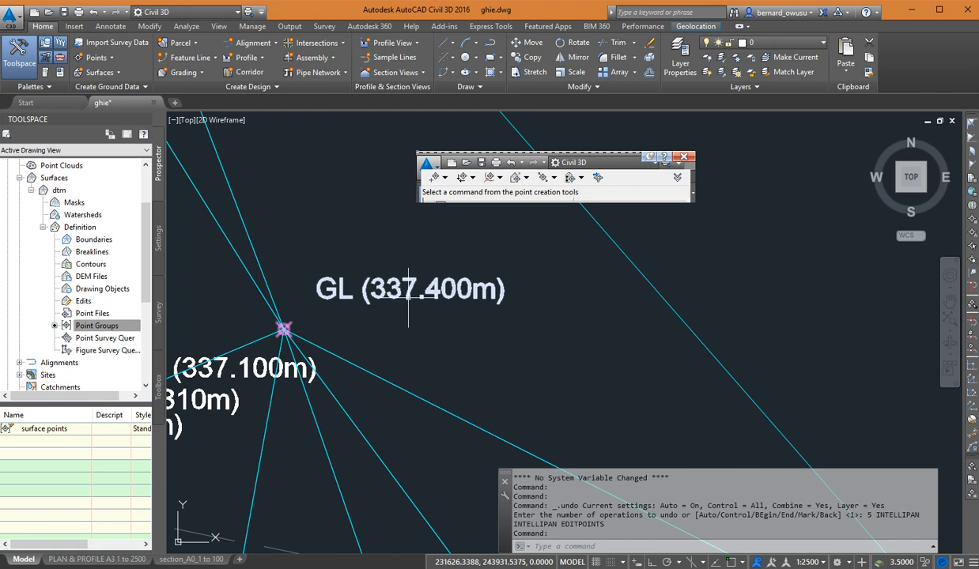
scroll(553, 388, "down", 3)
scroll(483, 342, "up", 4)
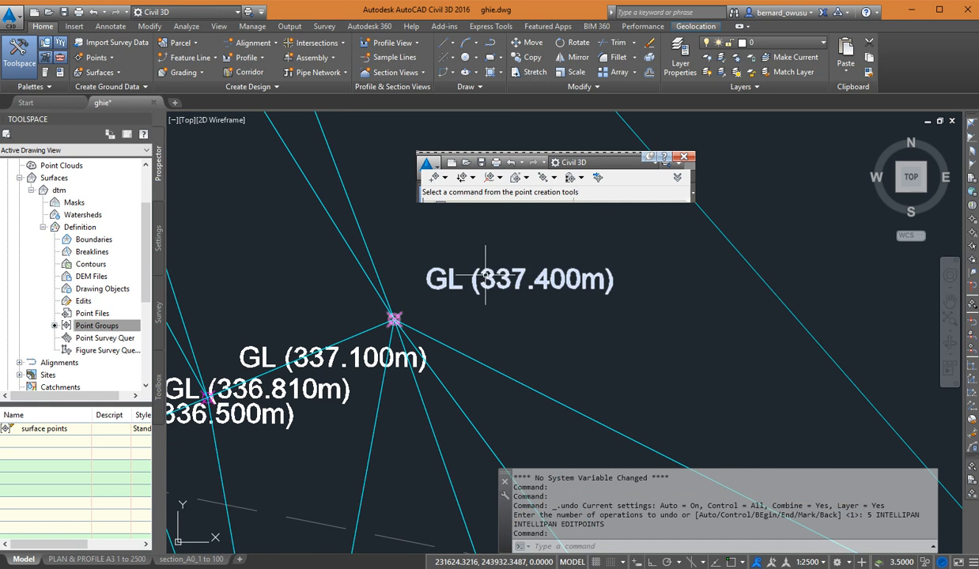
scroll(499, 373, "down", 4)
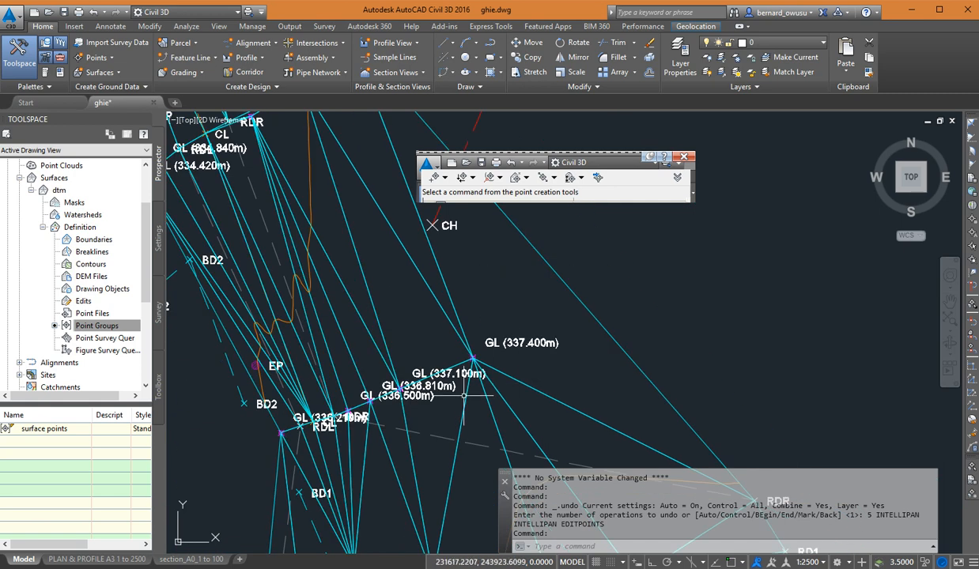
scroll(496, 377, "down", 4)
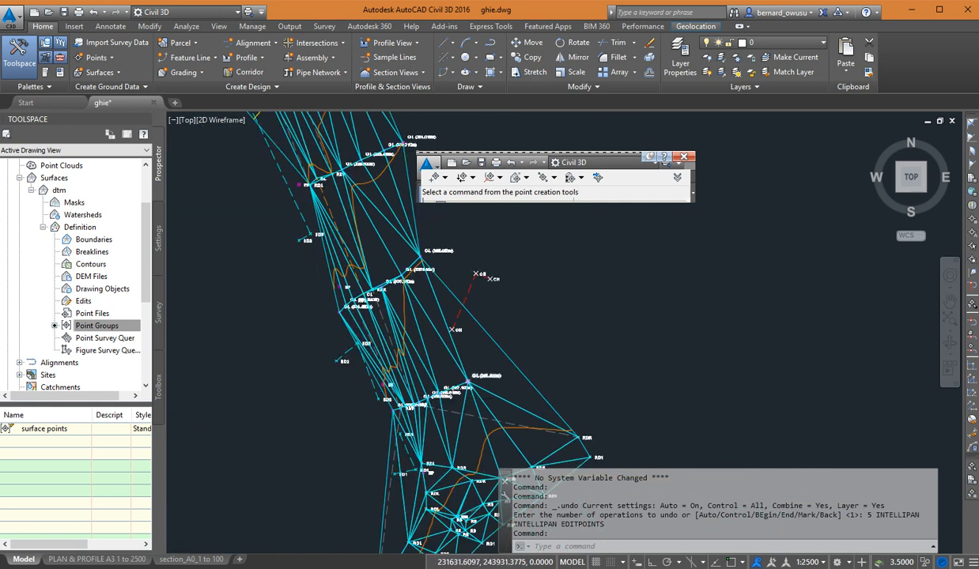
scroll(495, 371, "up", 6)
scroll(491, 331, "down", 4)
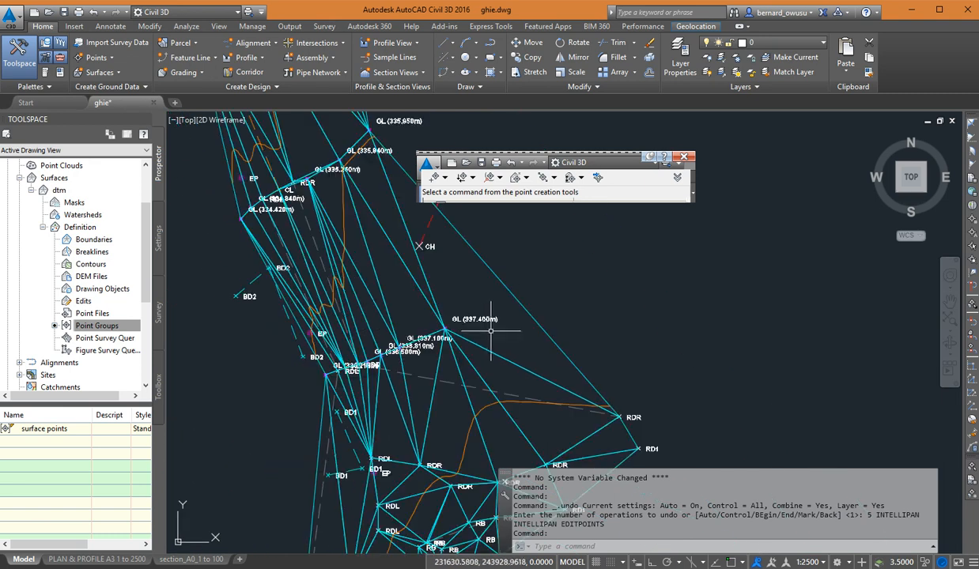
scroll(484, 335, "up", 4)
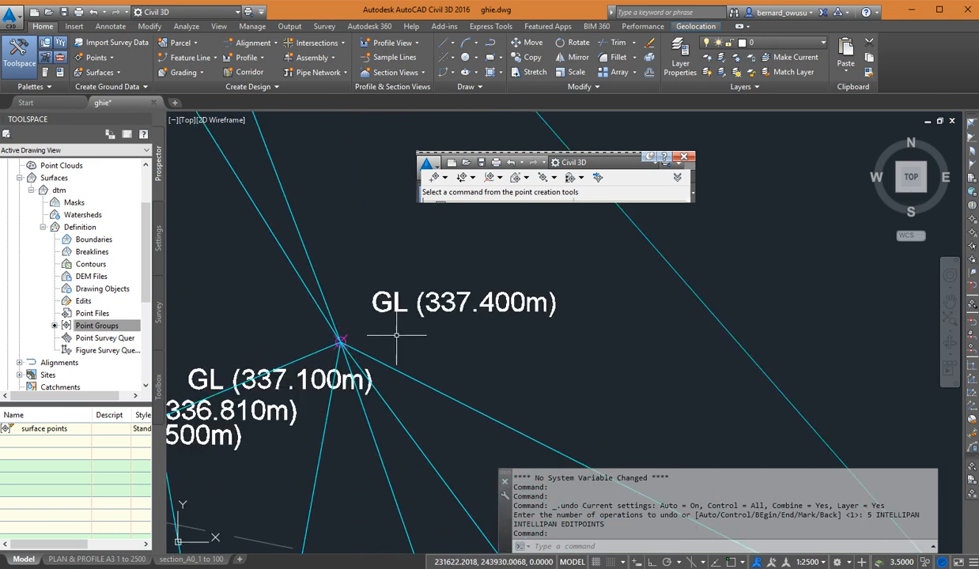
- Open the GL (337.400m) ground point in the point editor
middle_click_drag(397, 335, 394, 304)
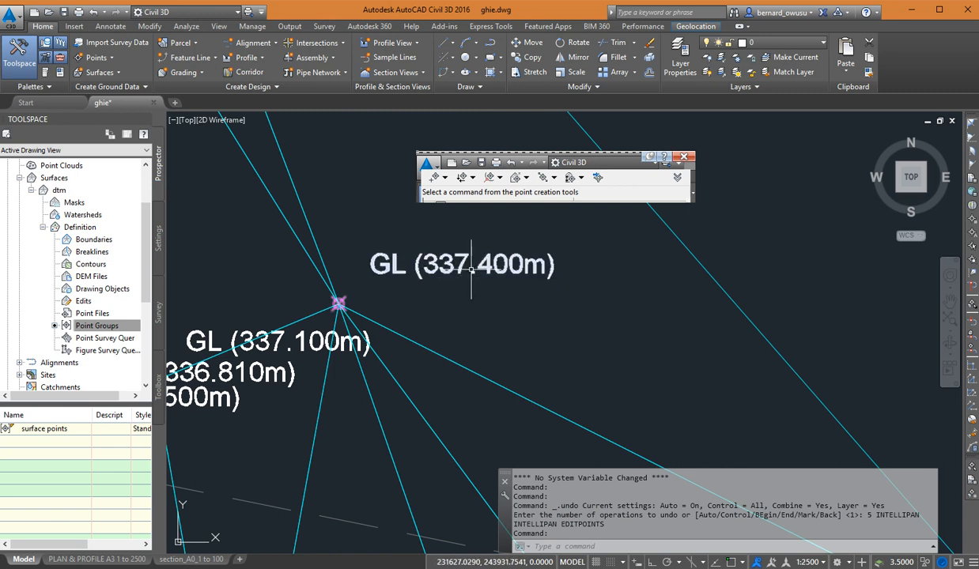
mouse_move(471, 270)
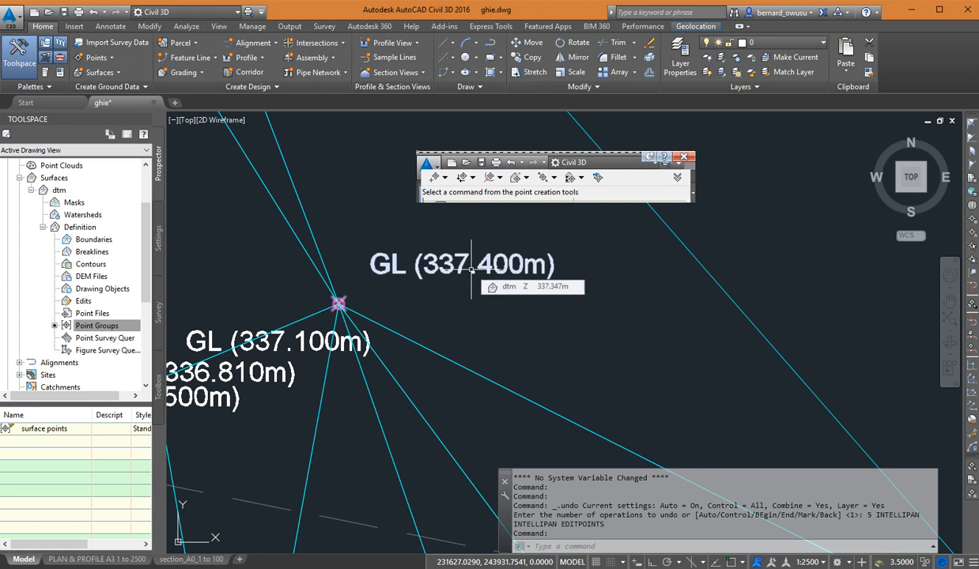
middle_click_drag(483, 311, 501, 329)
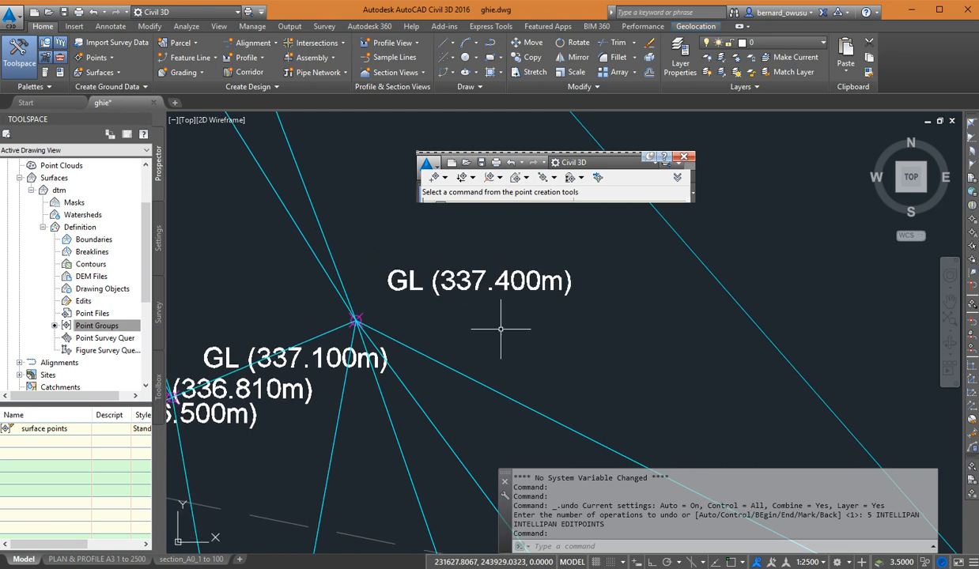
middle_click_drag(458, 280, 470, 292)
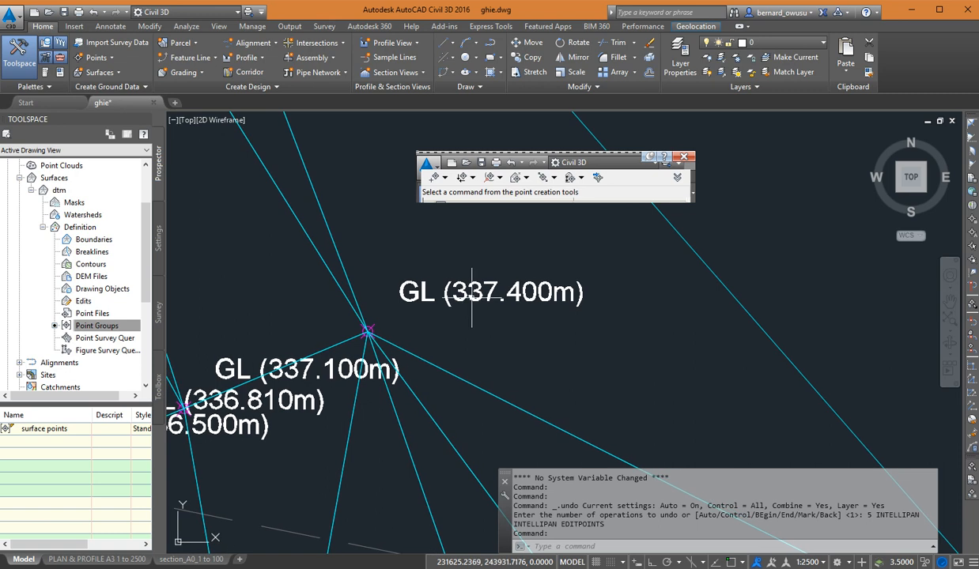
mouse_move(464, 293)
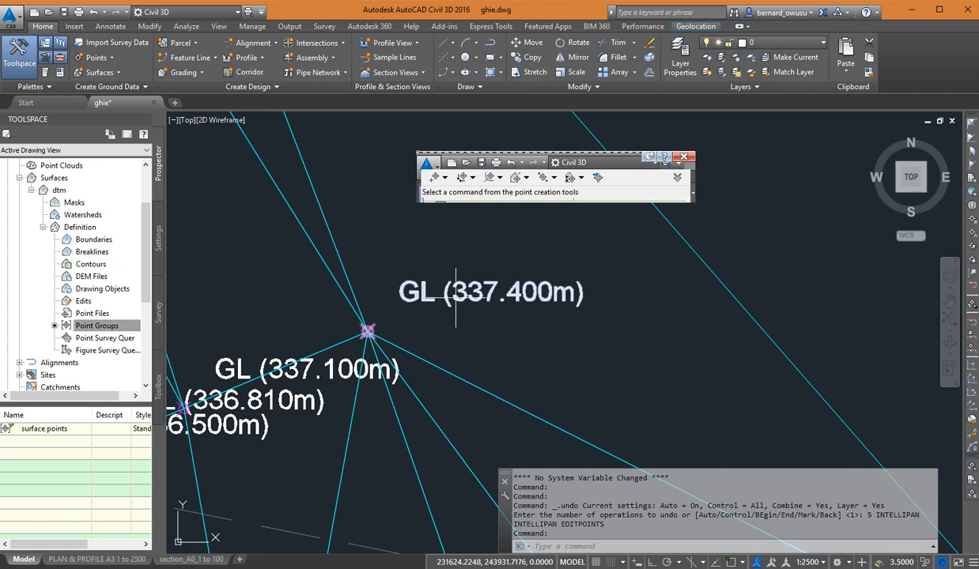
left_click(463, 313)
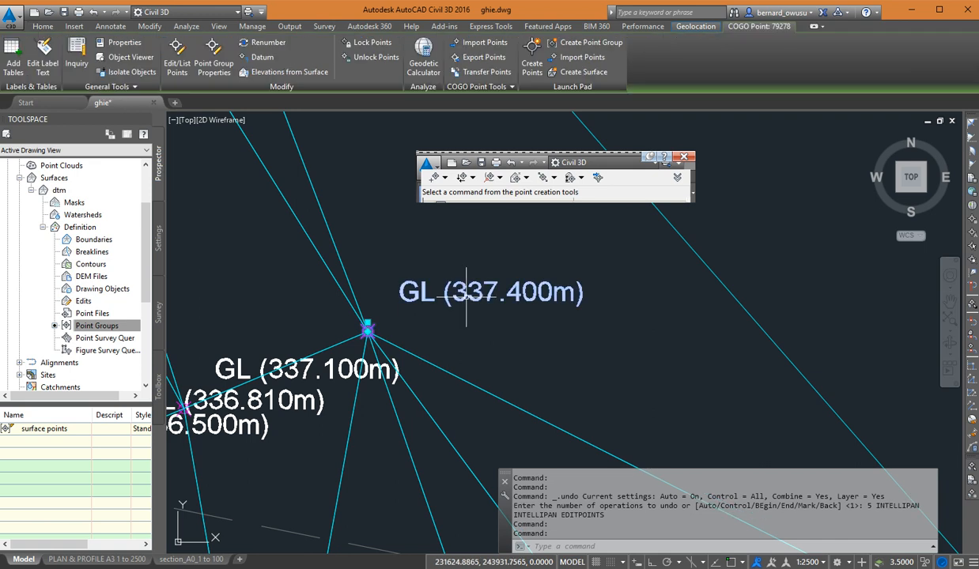
right_click(474, 299)
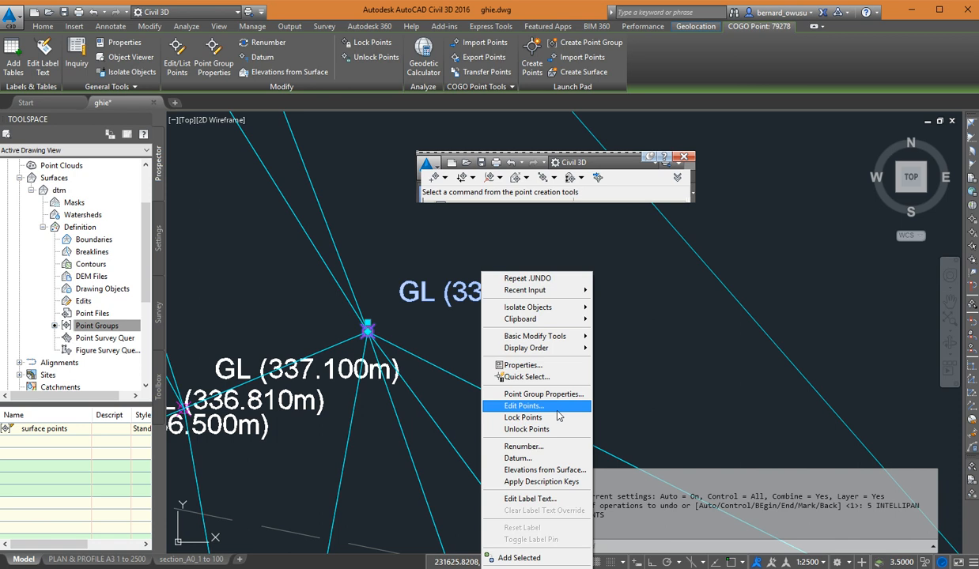
left_click(524, 406)
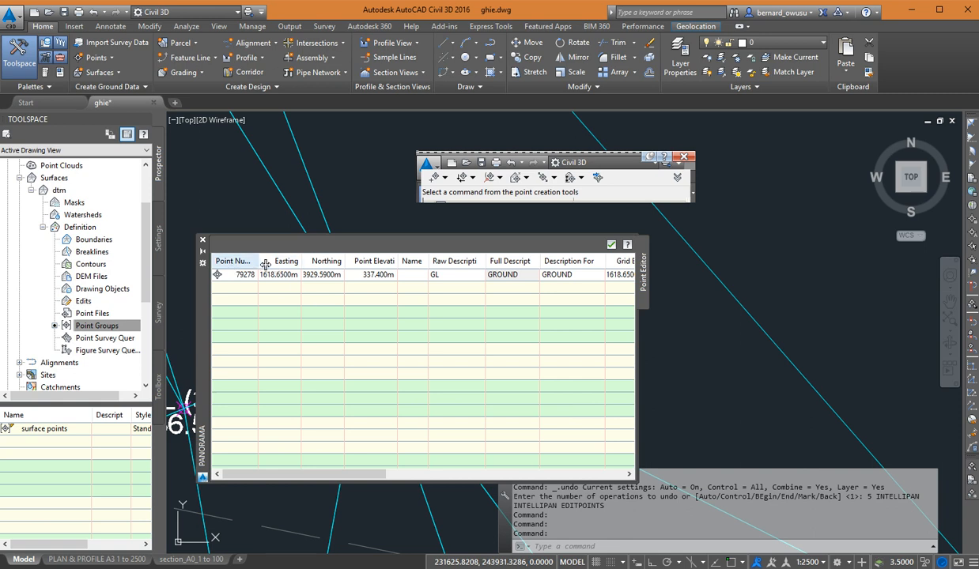
- Change the ground point's elevation to 33.740 m and apply the edit
left_click(387, 280)
left_click(368, 274)
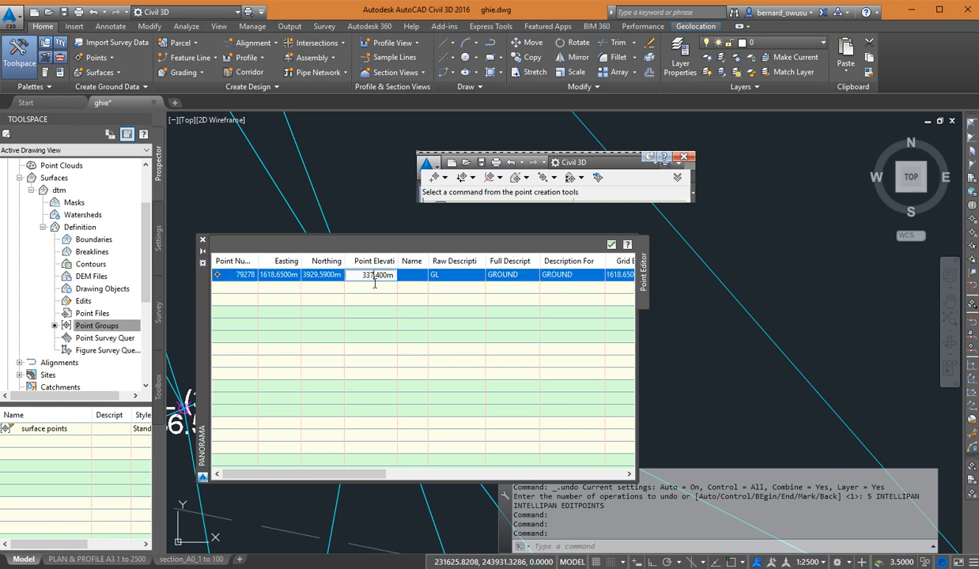
left_click(371, 277)
type(".")
key("Right")
key("Delete")
left_click(426, 355)
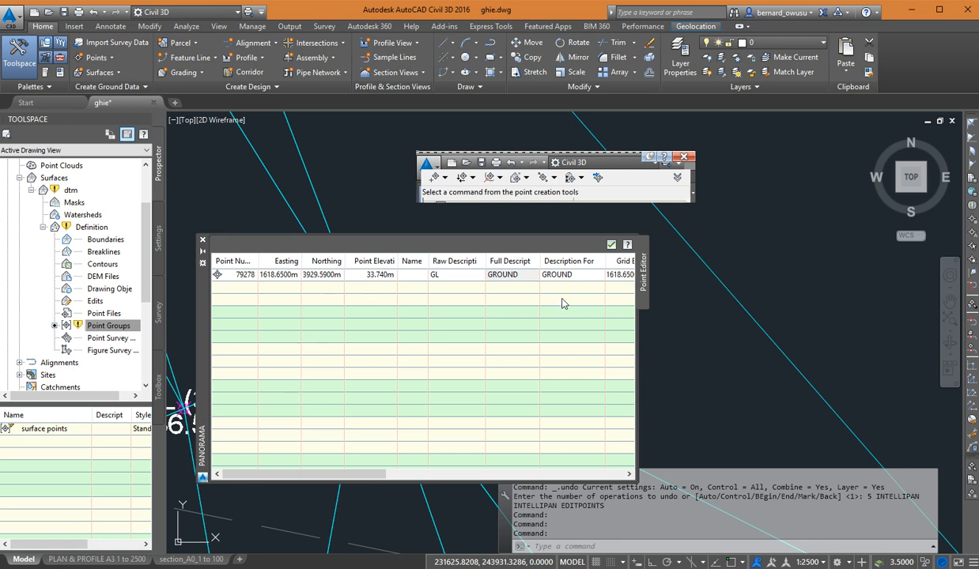
left_click(610, 245)
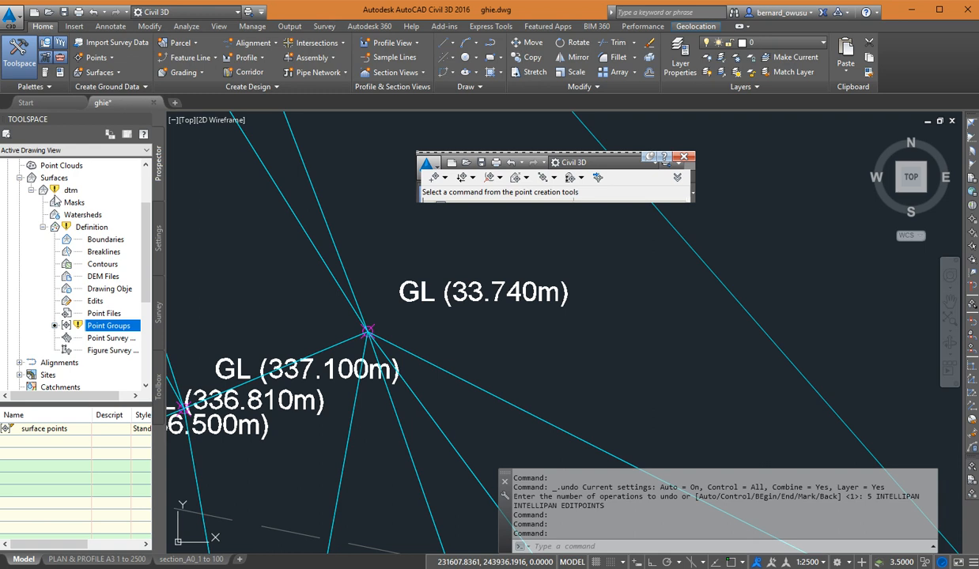
- Rebuild the out-of-date dtm surface with the edited point elevation
mouse_move(56, 196)
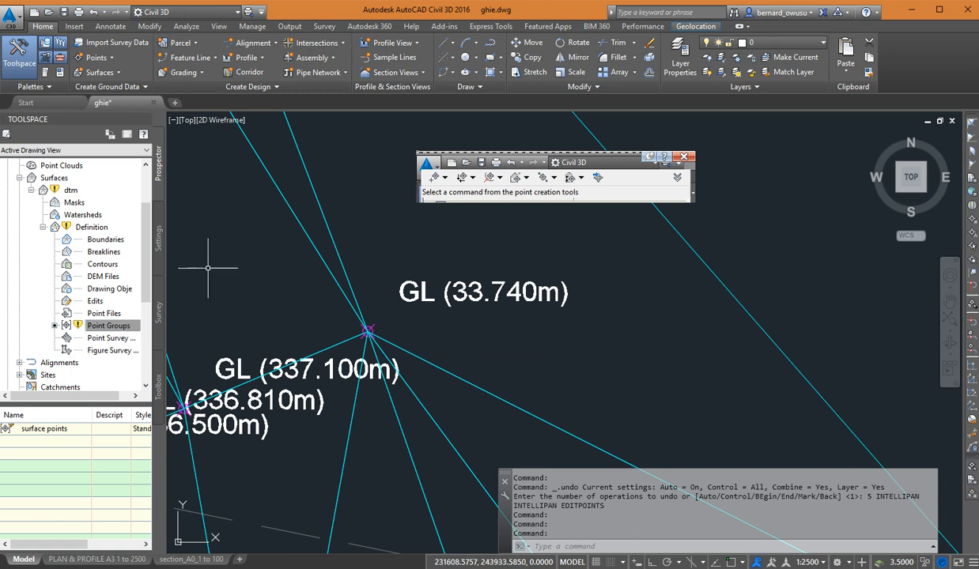
right_click(75, 193)
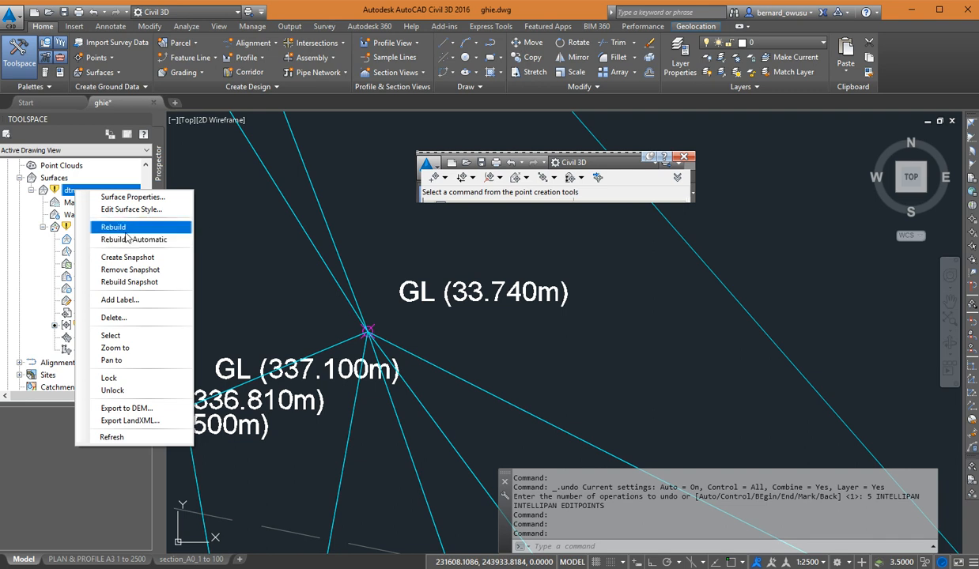
left_click(118, 227)
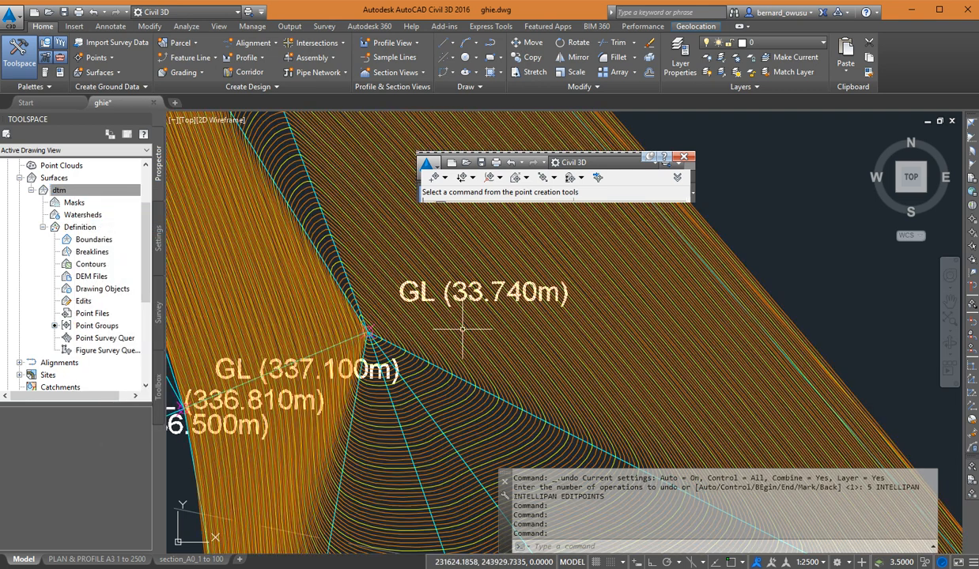
- Examine the rebuilt dtm contours and surface elevations around the GL (33.740m) point and compare them with the neighbouring ground points
scroll(688, 390, "down", 2)
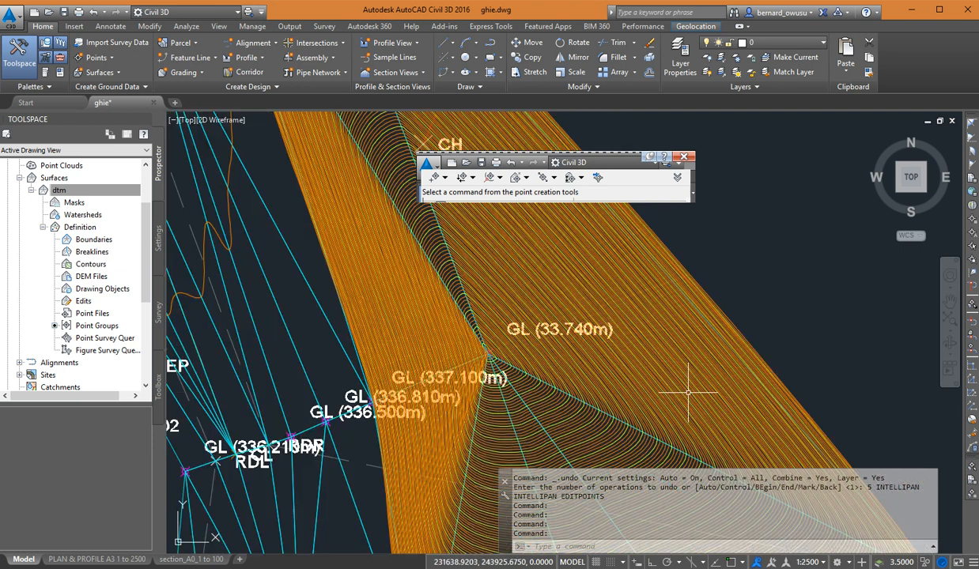
scroll(688, 390, "down", 3)
scroll(688, 391, "up", 2)
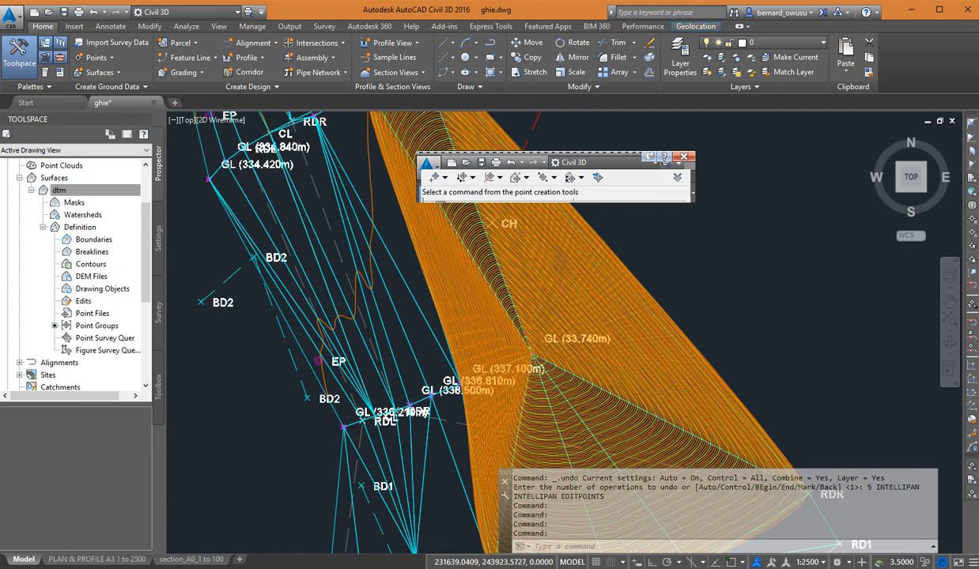
scroll(656, 390, "up", 2)
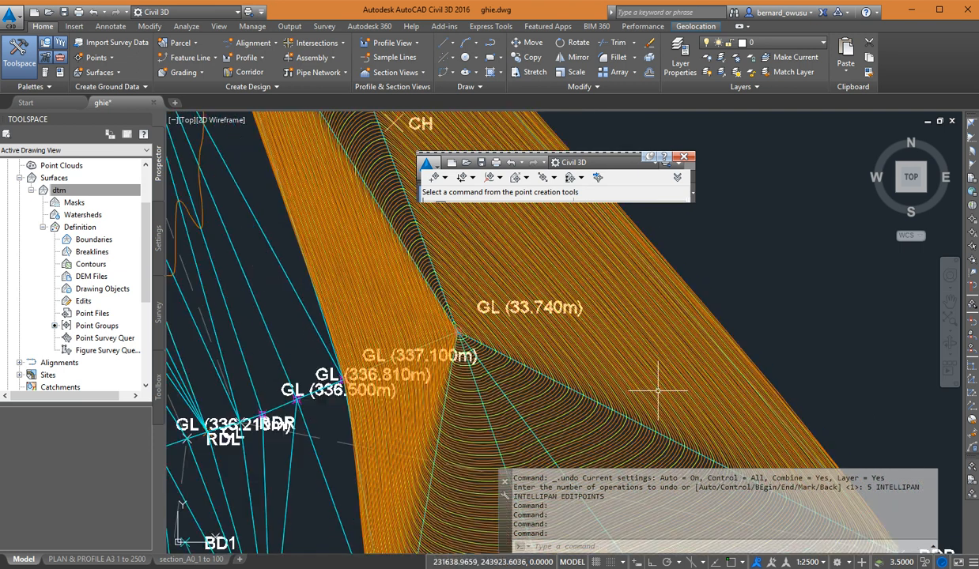
right_click(64, 191)
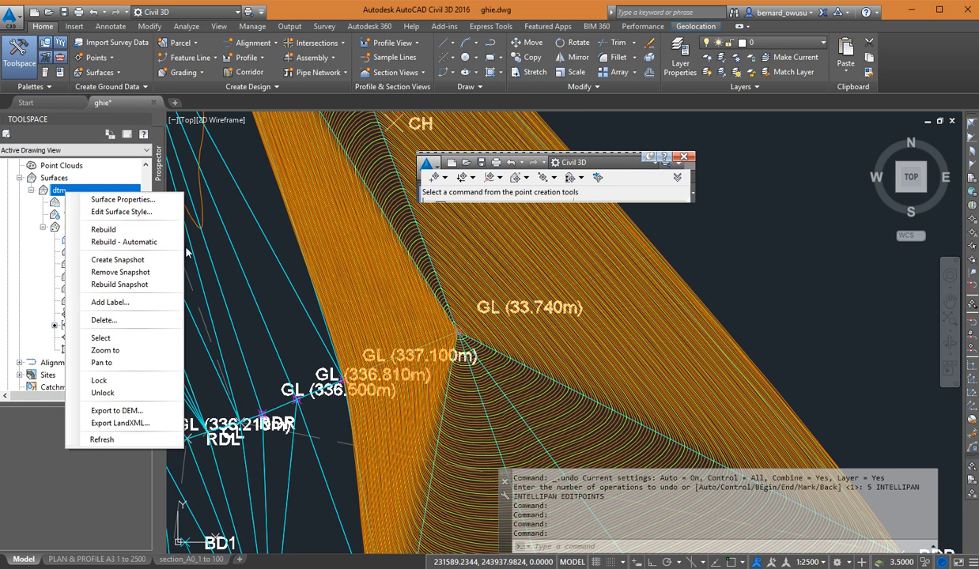
left_click(684, 256)
left_click(712, 244)
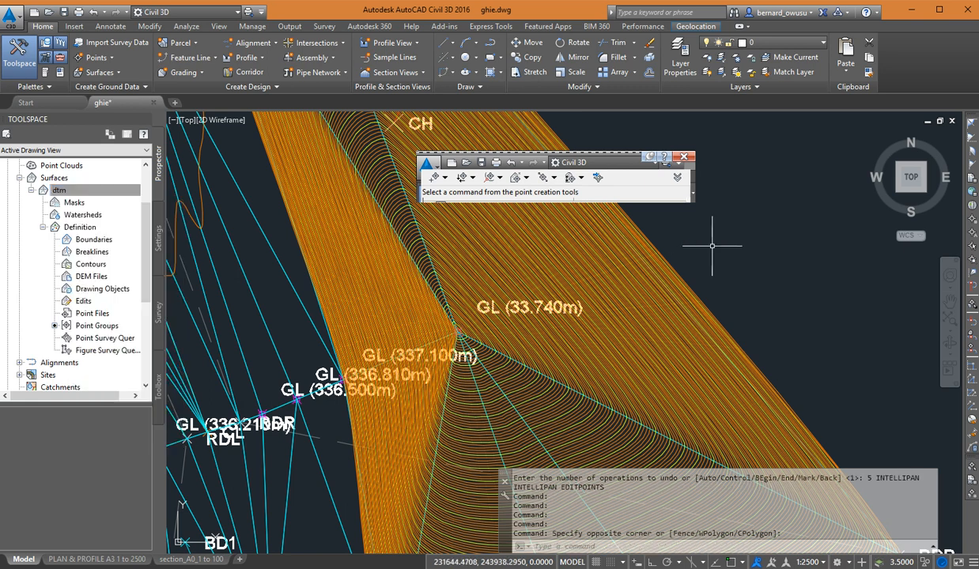
scroll(586, 370, "down", 4)
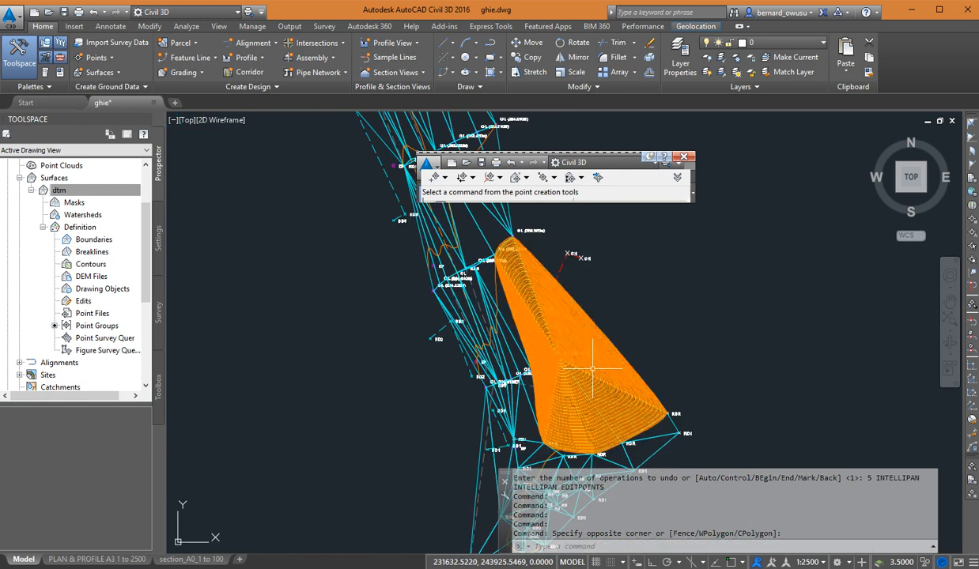
middle_click_drag(589, 370, 541, 367)
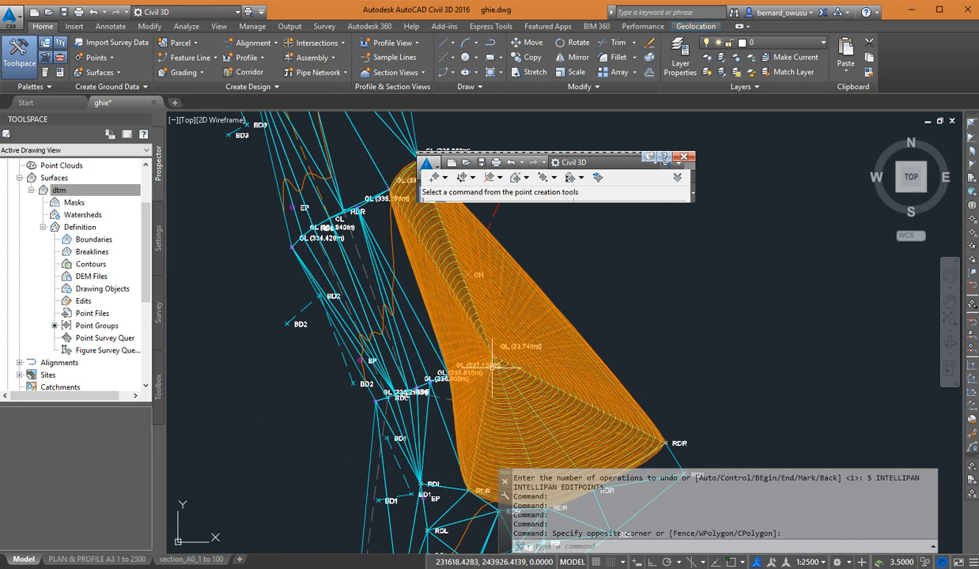
scroll(438, 360, "up", 3)
scroll(438, 359, "up", 2)
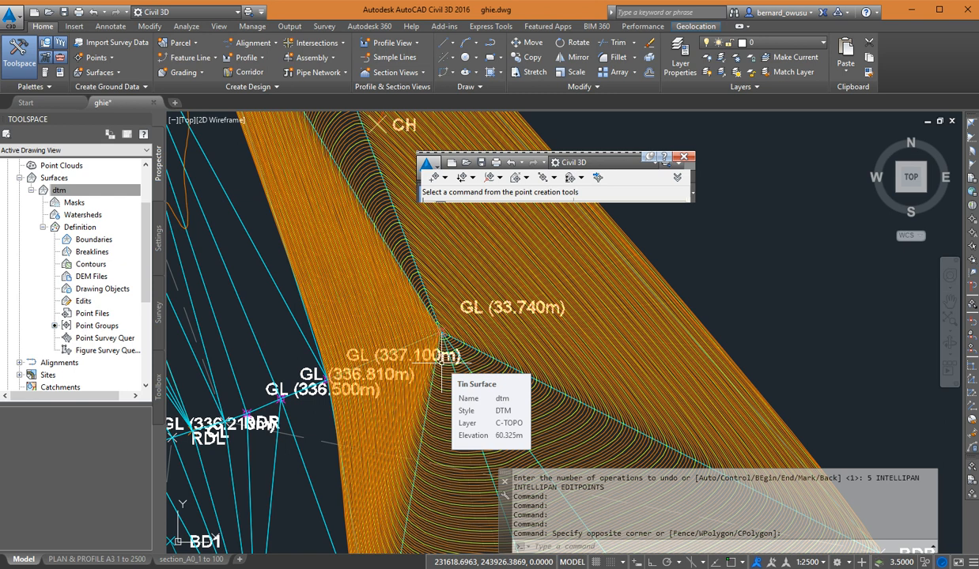
scroll(483, 344, "down", 5)
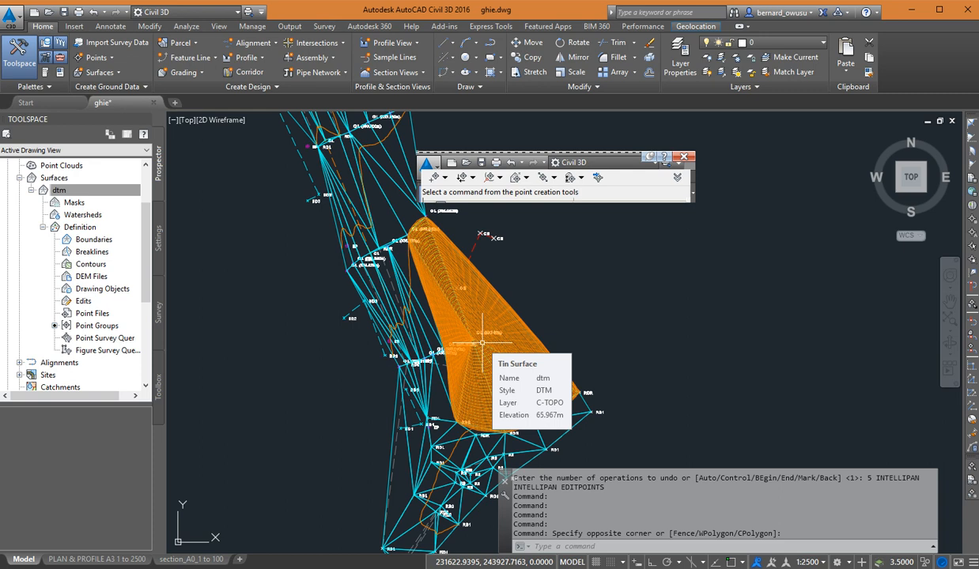
scroll(478, 348, "up", 6)
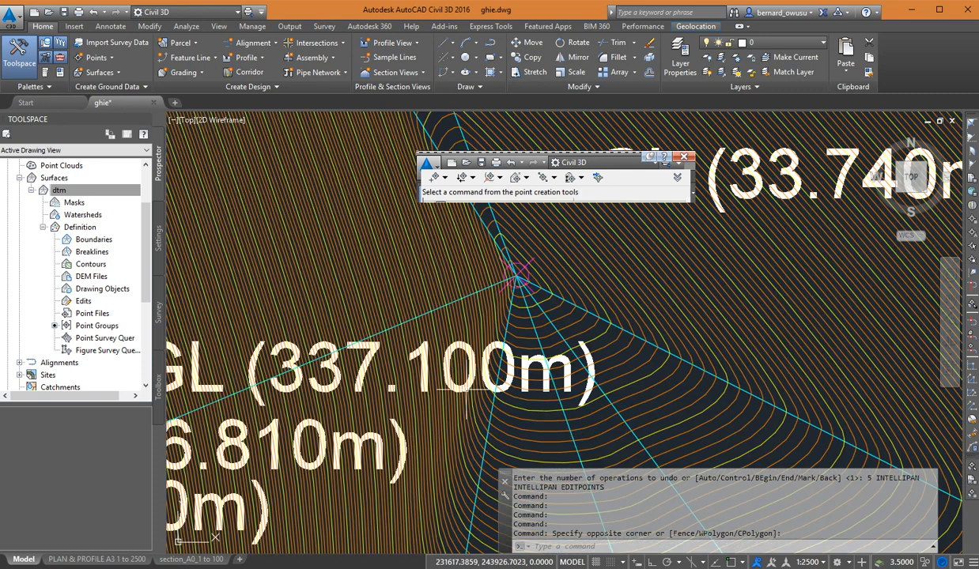
scroll(467, 391, "down", 8)
scroll(457, 384, "up", 6)
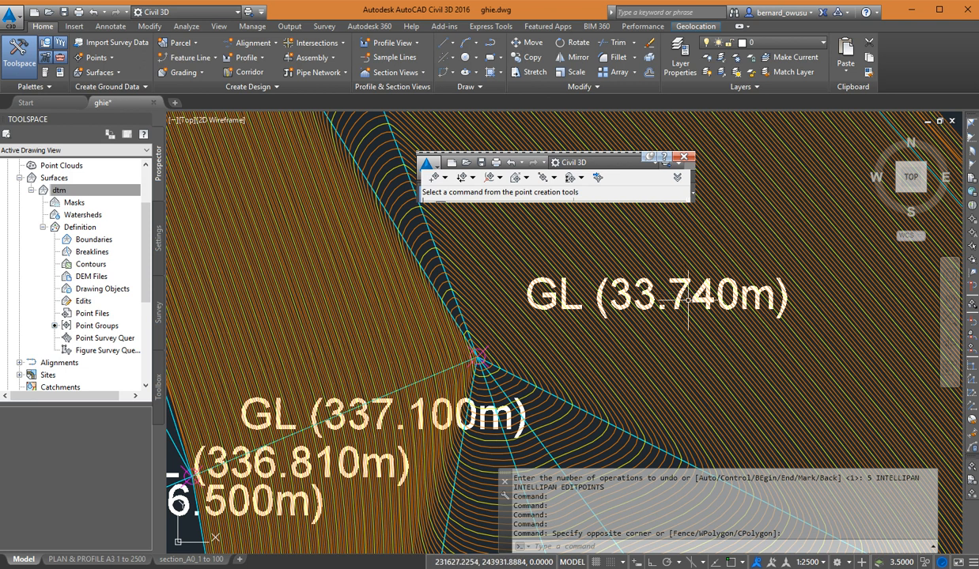
mouse_move(690, 302)
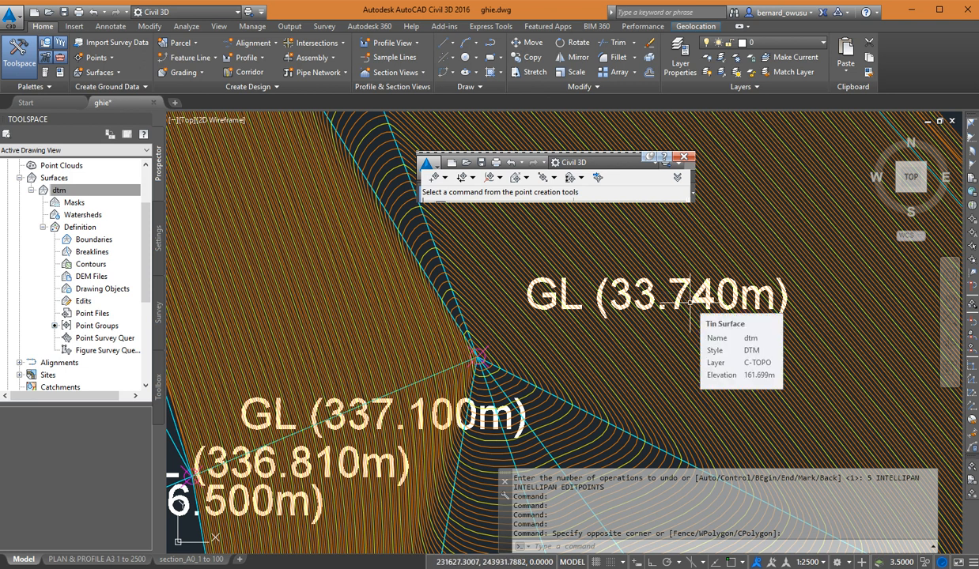
scroll(692, 309, "down", 6)
scroll(680, 327, "up", 4)
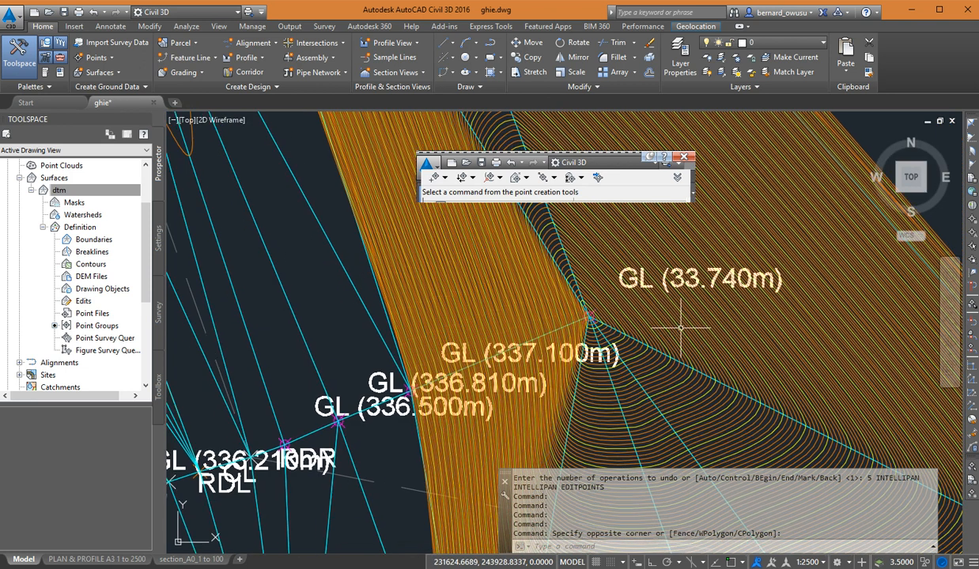
scroll(680, 327, "up", 4)
scroll(651, 300, "down", 2)
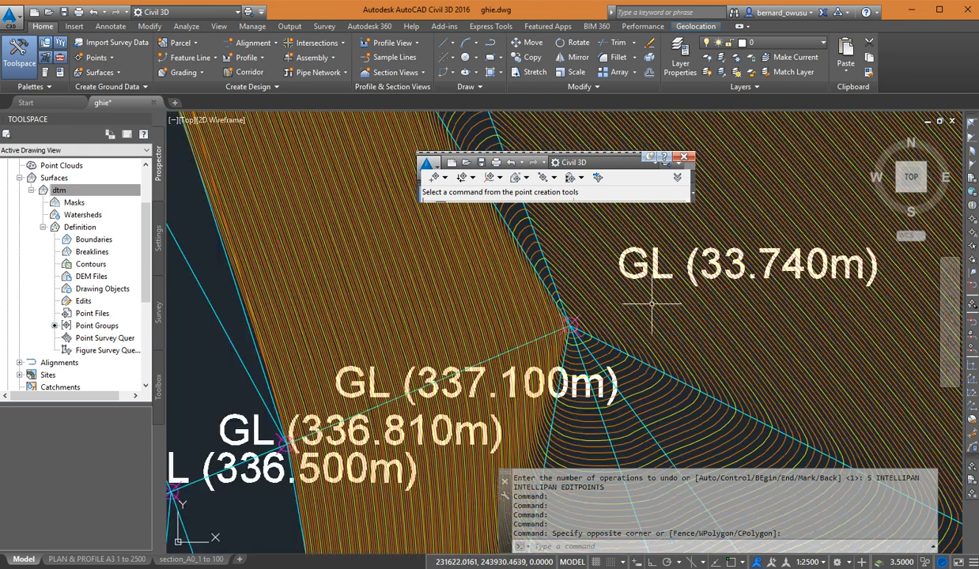
mouse_move(651, 305)
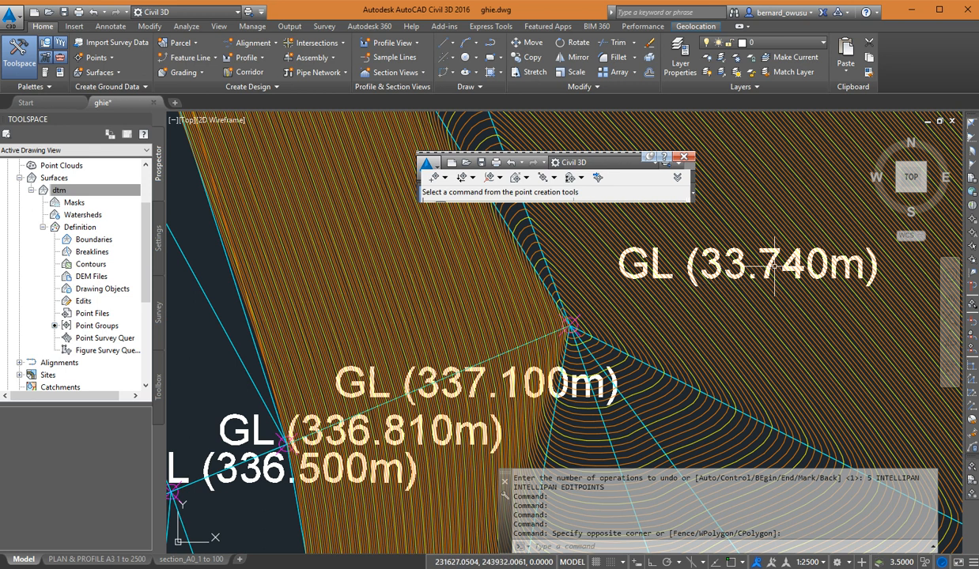
- Open the GL (33.740m) ground point in the point editor
scroll(573, 320, "up", 5)
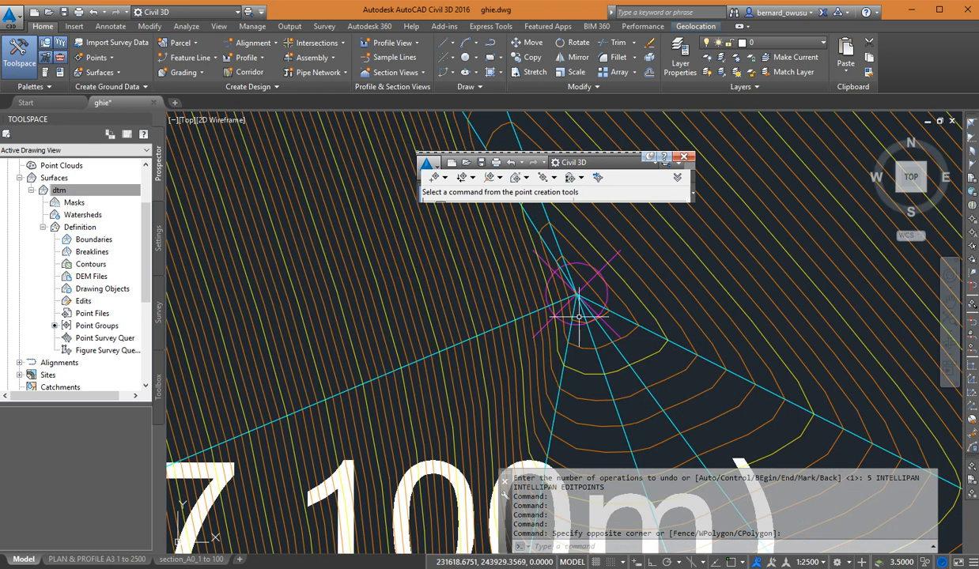
left_click(601, 266)
key("Escape")
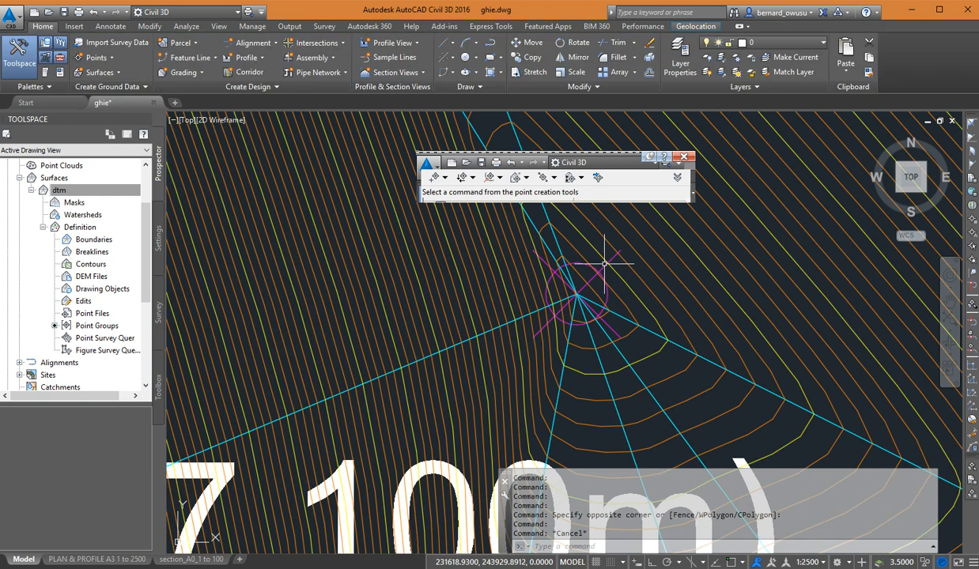
left_click(609, 261)
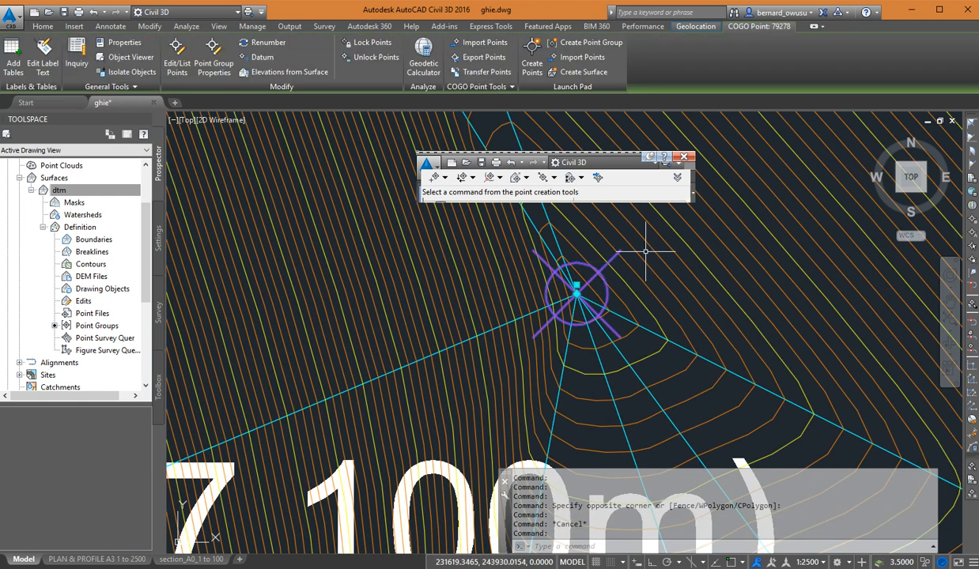
right_click(623, 267)
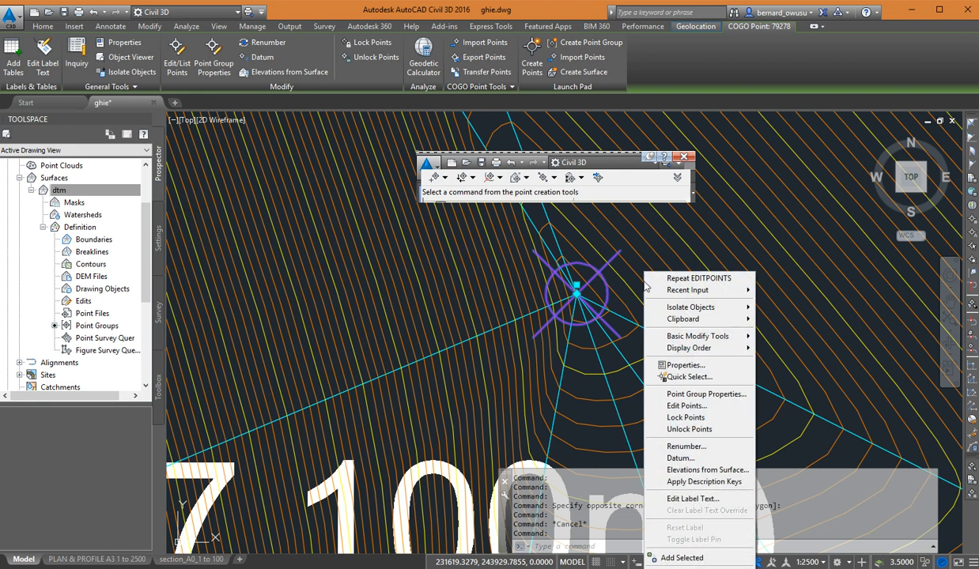
left_click(656, 394)
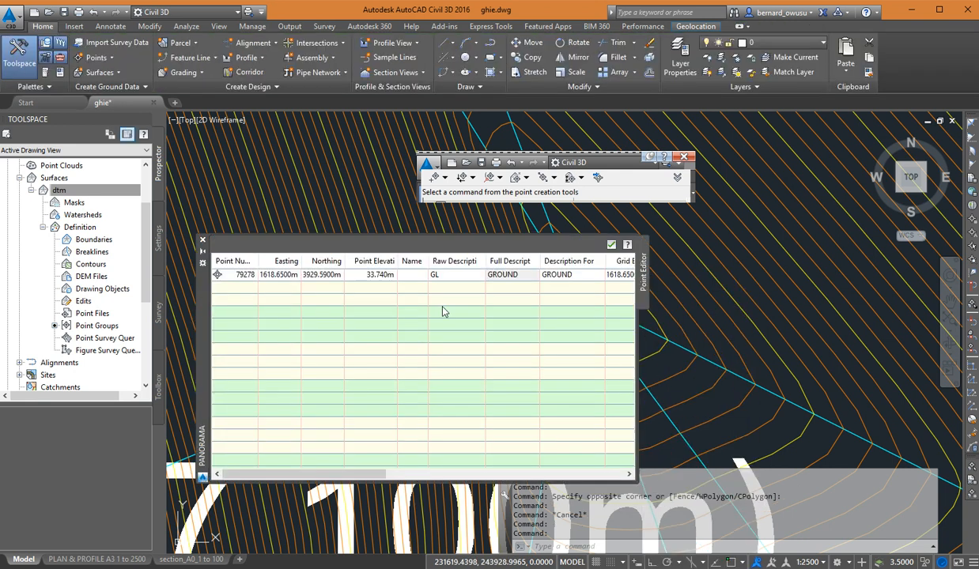
- Correct the ground point's elevation to 337.400 m and apply the edit
left_click(371, 274)
left_click(371, 274)
left_click(379, 275)
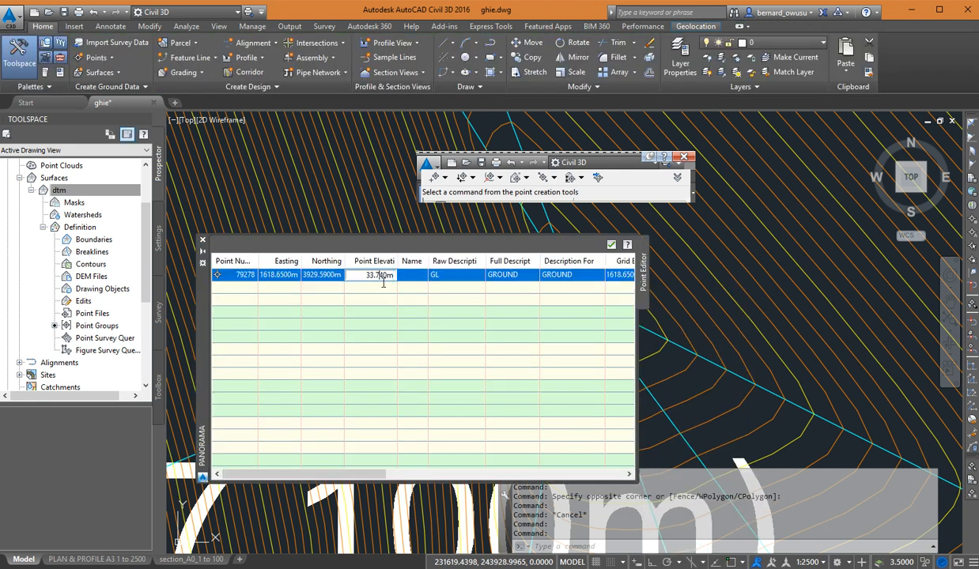
key("Left")
key("BackSpace")
type(".")
key("Return")
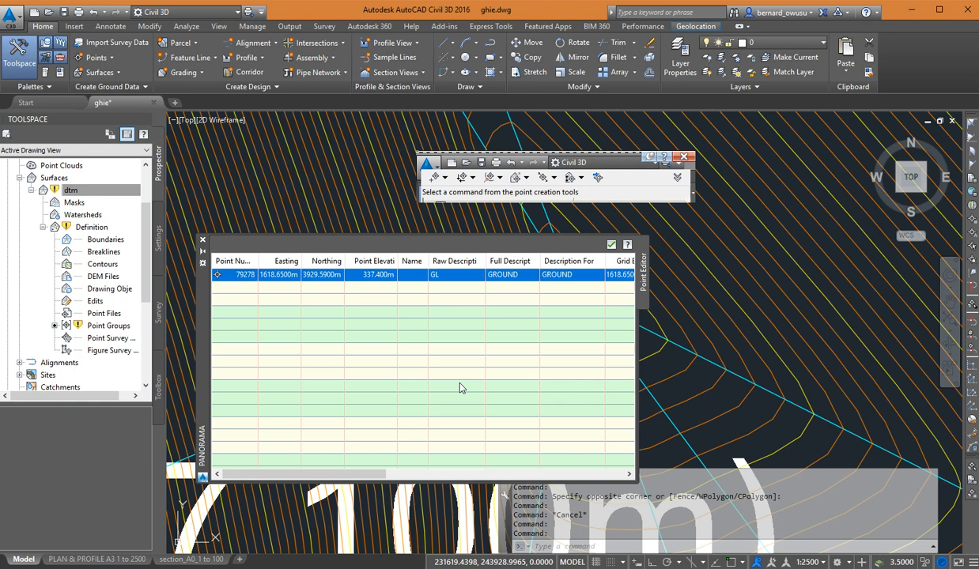
left_click(611, 244)
- Rebuild the dtm surface with the corrected point elevation and check the area around the ground point
left_click(65, 192)
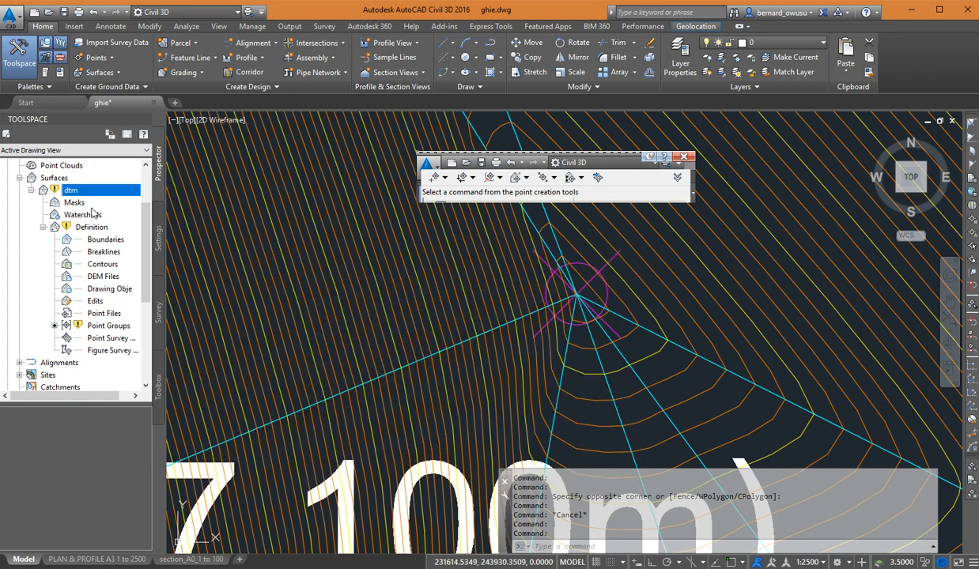
right_click(93, 196)
left_click(130, 224)
mouse_move(648, 354)
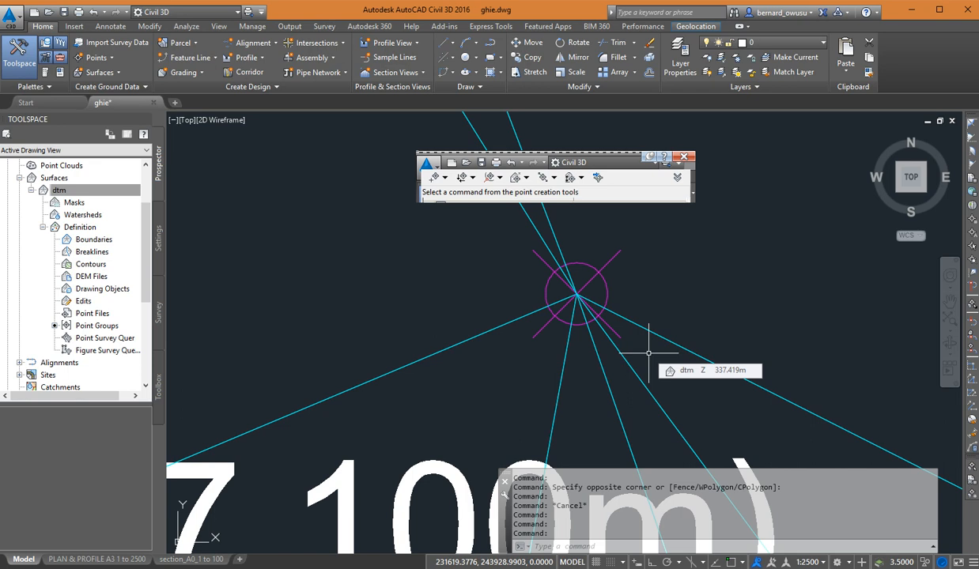
scroll(644, 360, "down", 3)
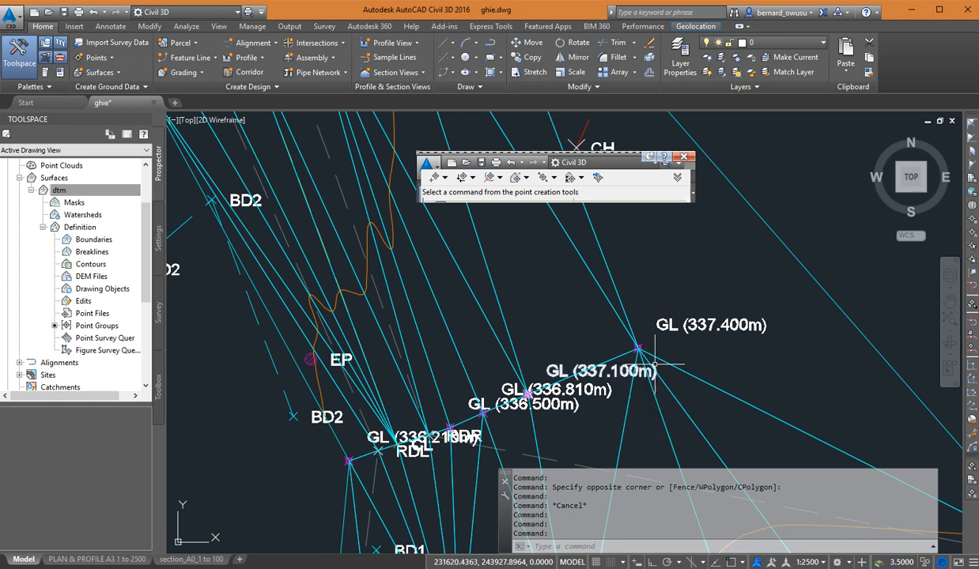
- Edit the GL (337.400m) ground point, set its elevation to the wrong value 33.740 m and apply the edit
left_click(683, 325)
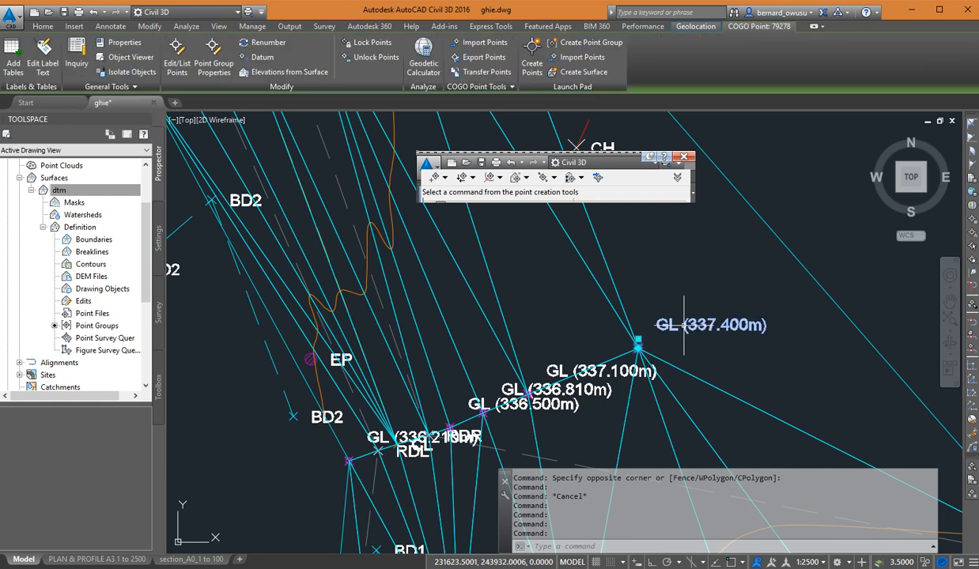
right_click(686, 325)
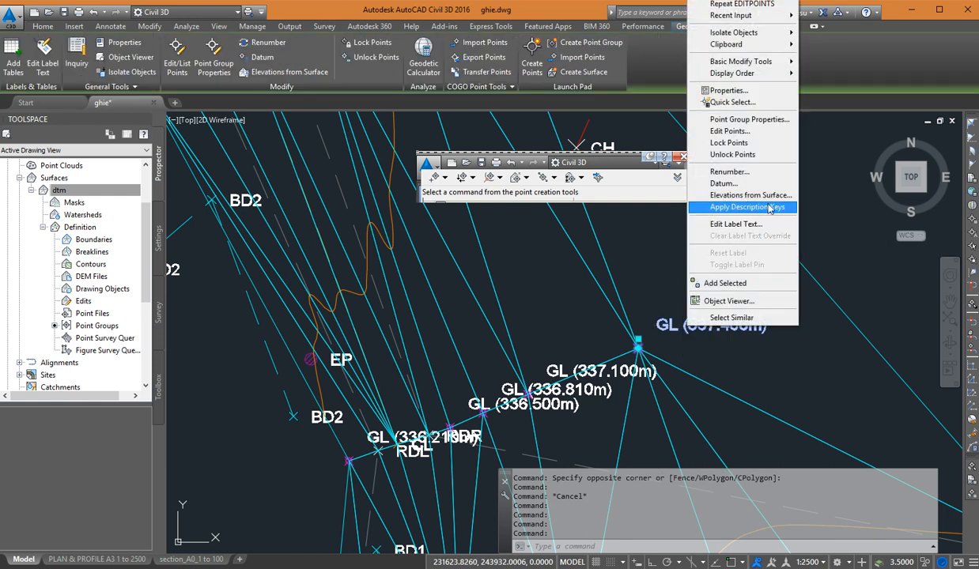
left_click(729, 131)
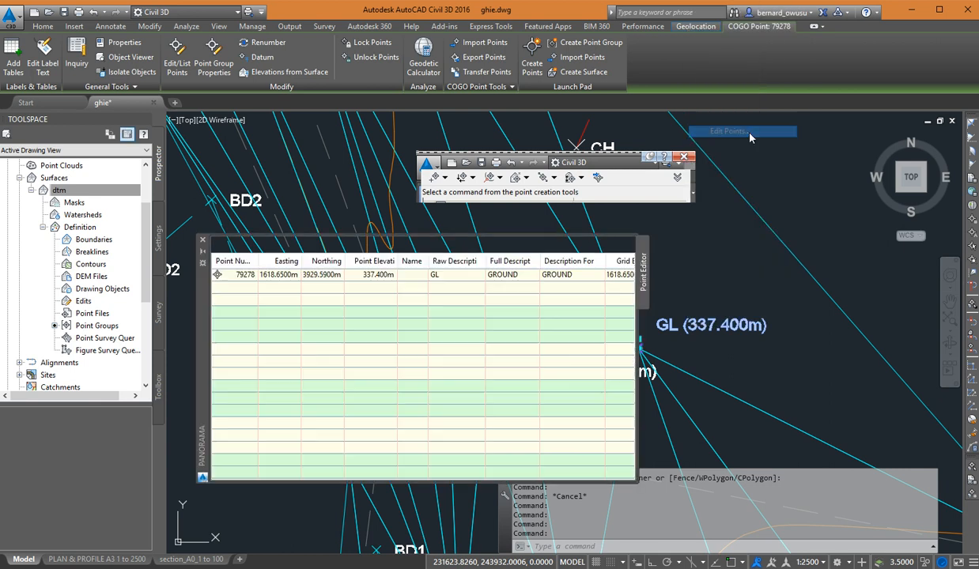
left_click(376, 274)
left_click(380, 274)
left_click(372, 275)
type(".")
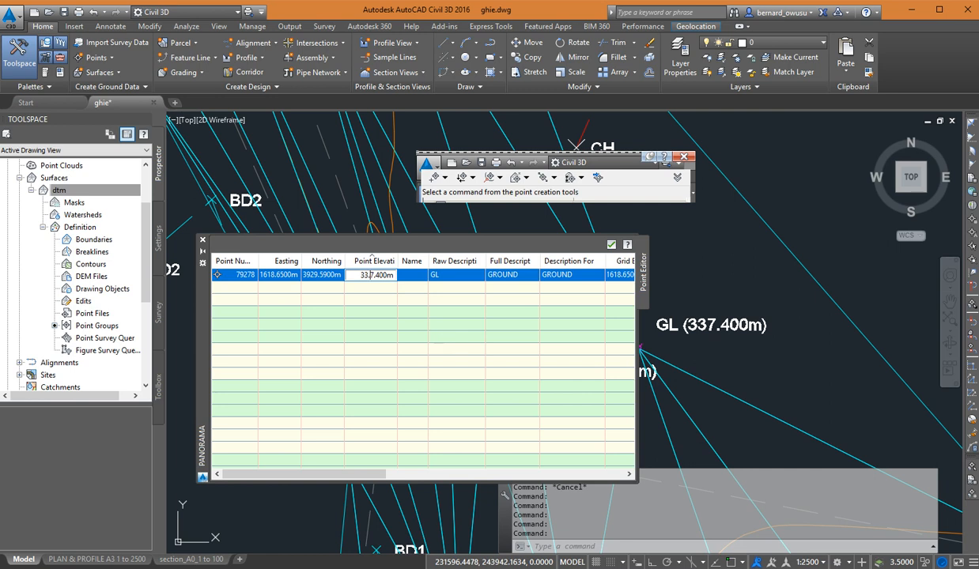
key("Delete")
left_click(380, 329)
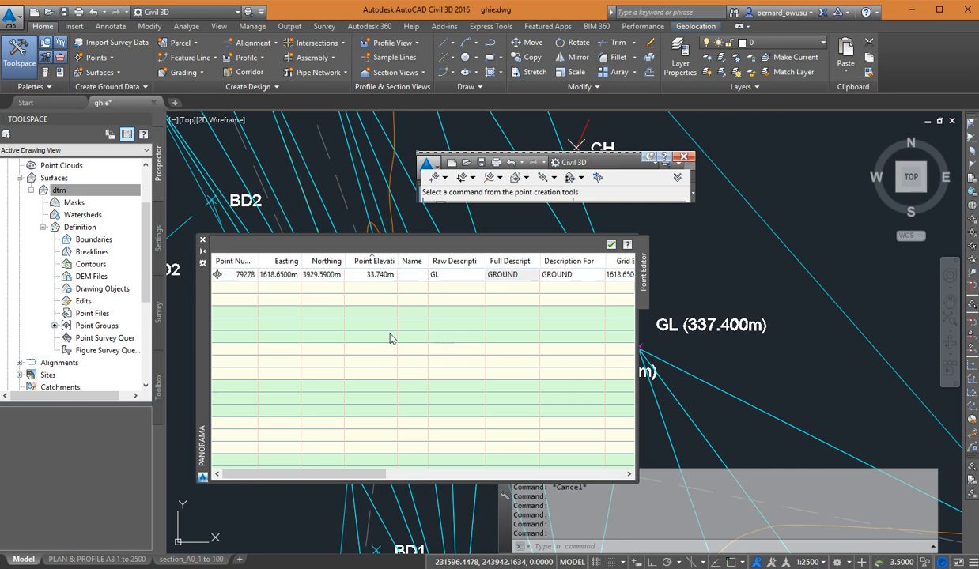
left_click(611, 244)
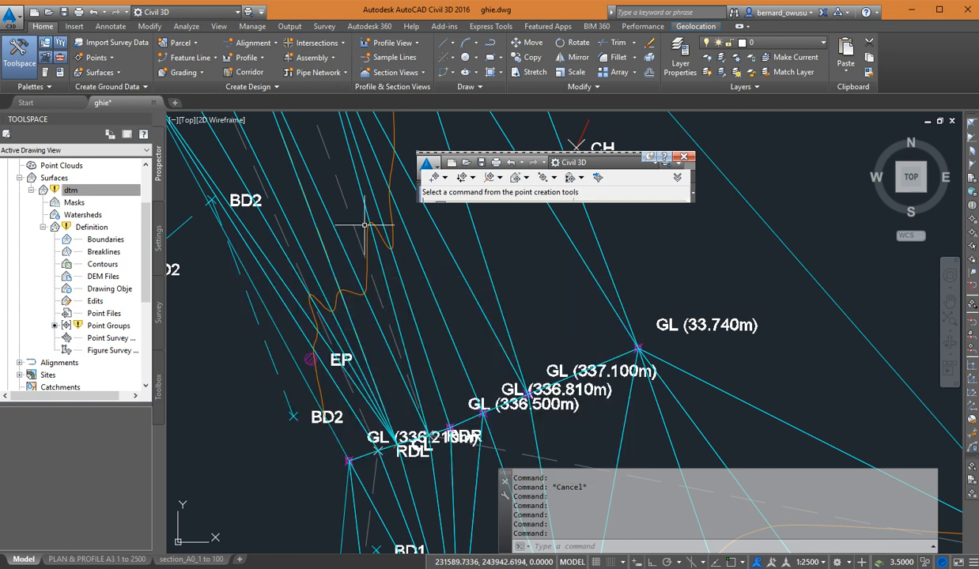
- Rebuild the dtm surface with the wrong point elevation and inspect the contours around the GL (33.740m) point
left_click(75, 190)
right_click(98, 193)
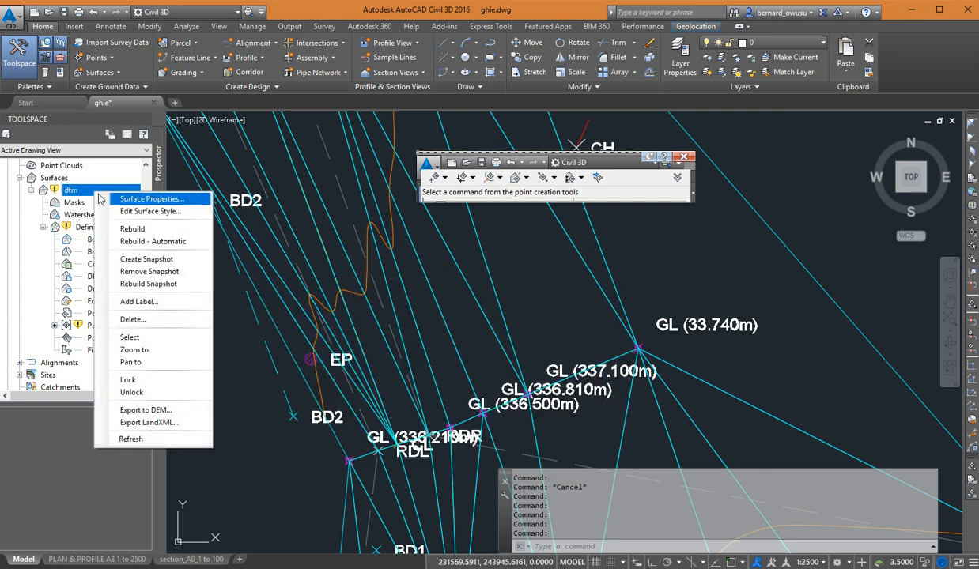
left_click(130, 229)
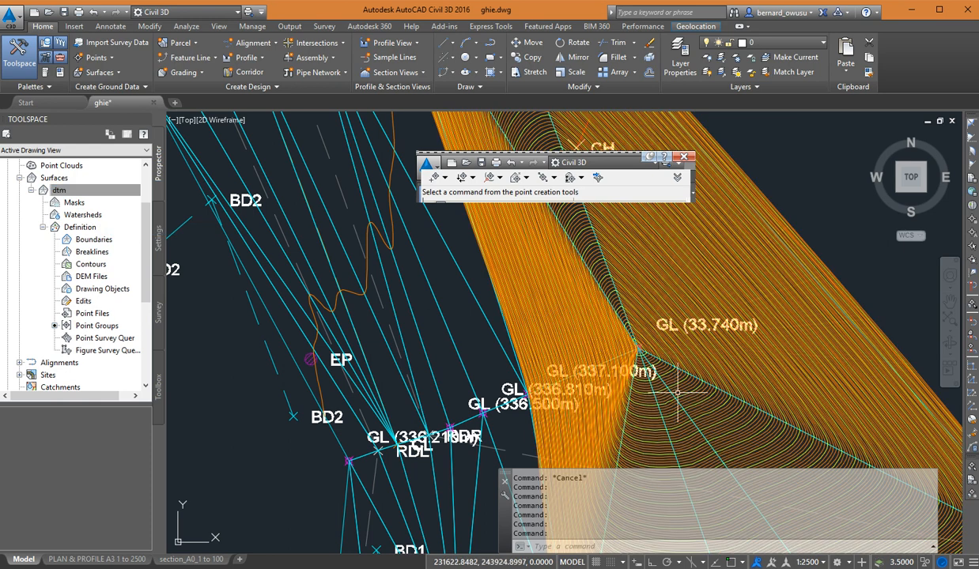
scroll(676, 393, "up", 3)
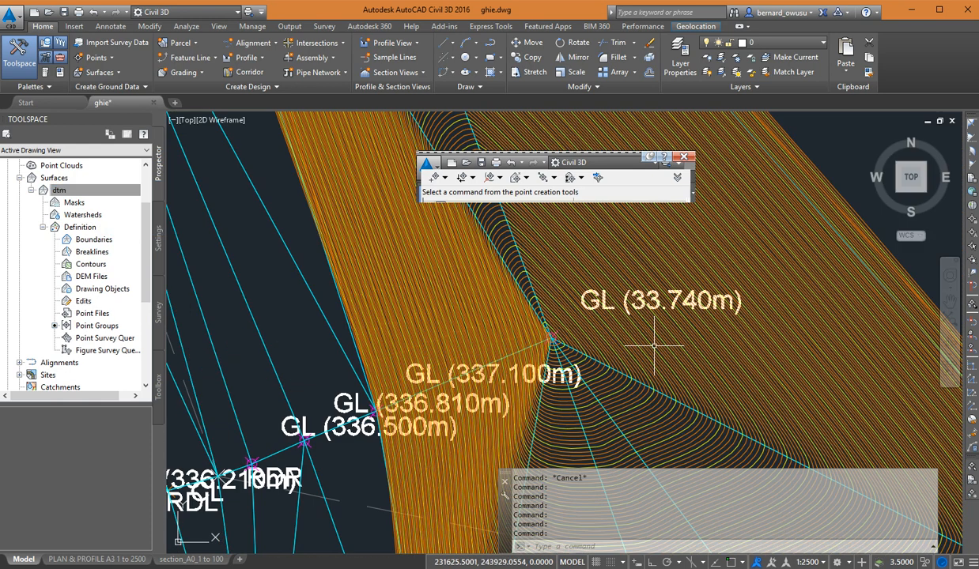
mouse_move(655, 346)
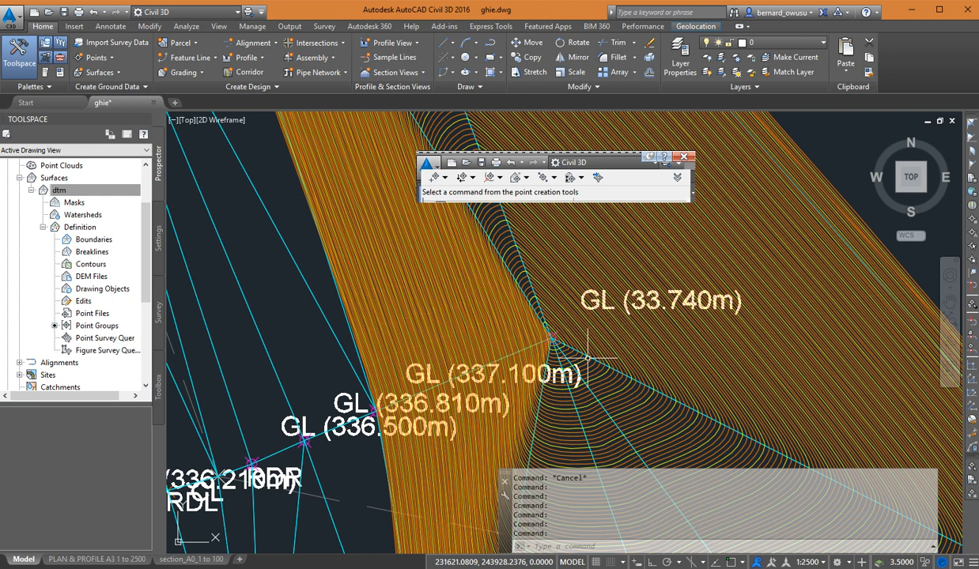
- Open the dtm surface properties and review the general information and definition settings
left_click(67, 191)
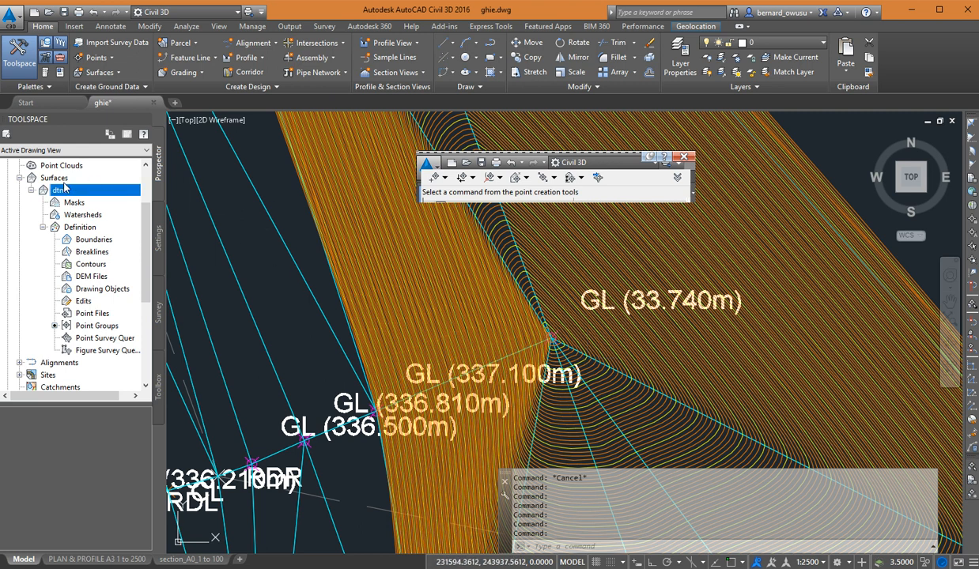
right_click(72, 197)
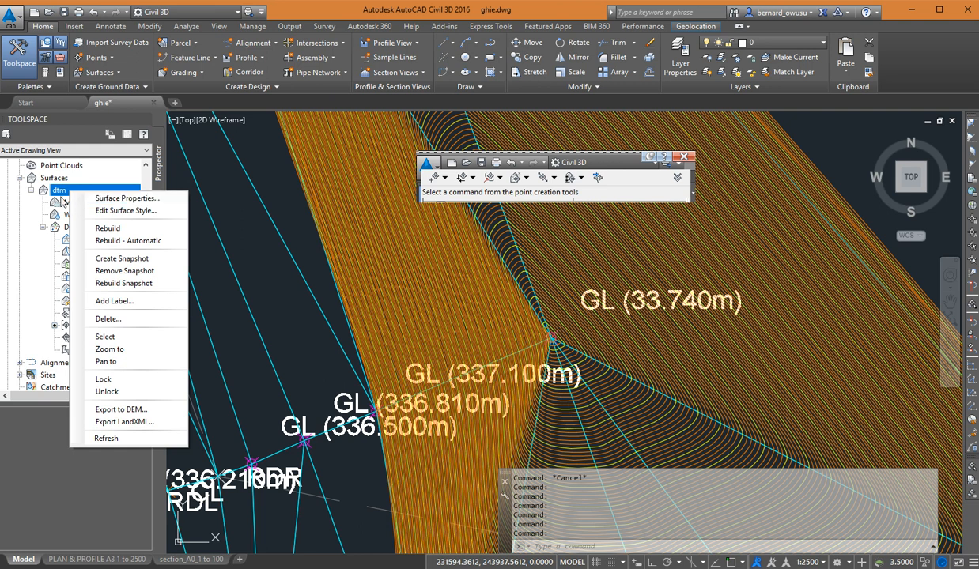
right_click(61, 192)
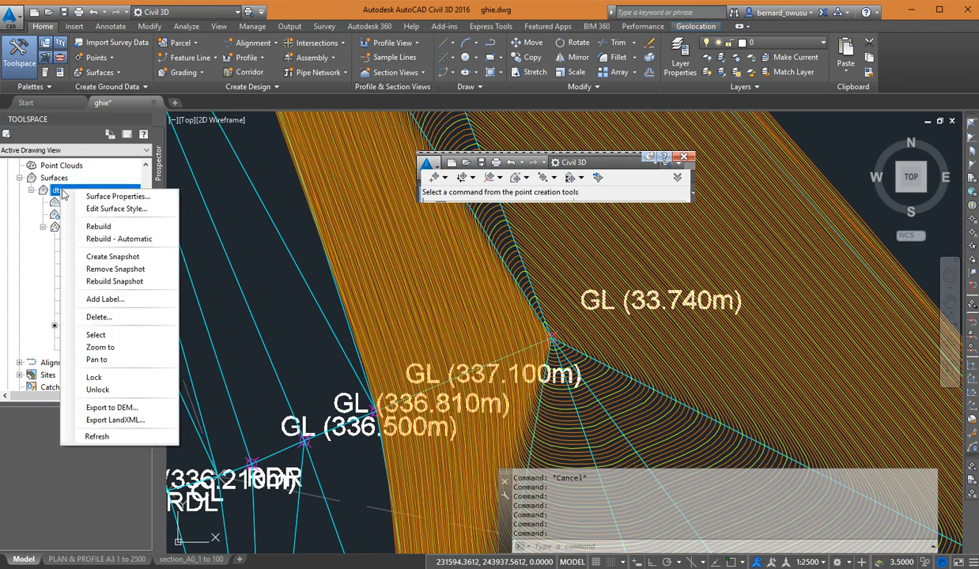
left_click(94, 200)
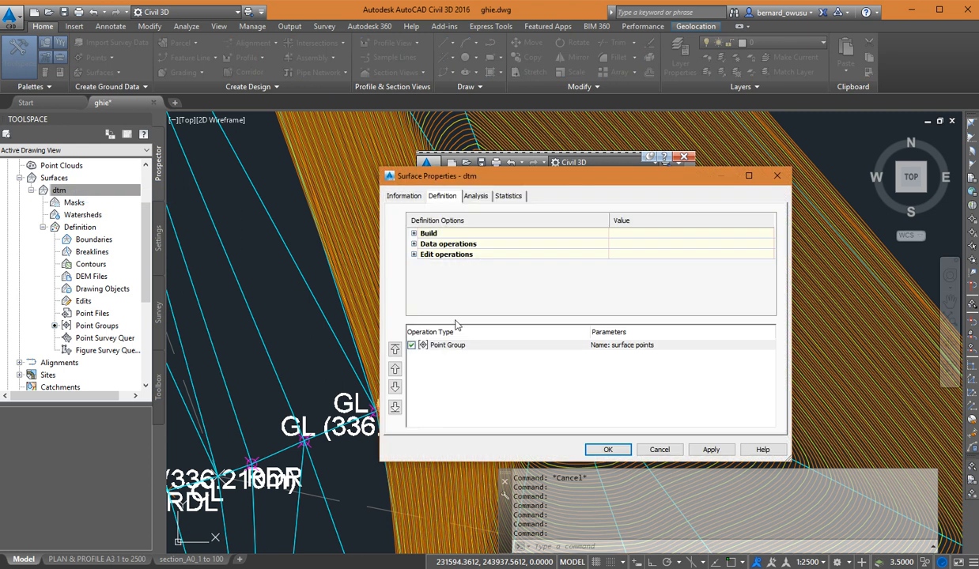
left_click_drag(586, 183, 570, 202)
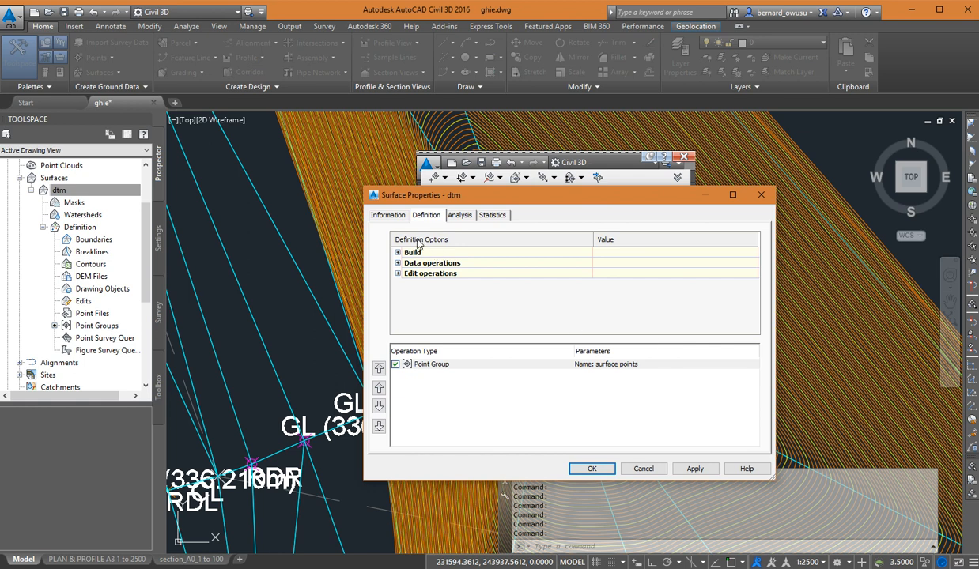
left_click(387, 217)
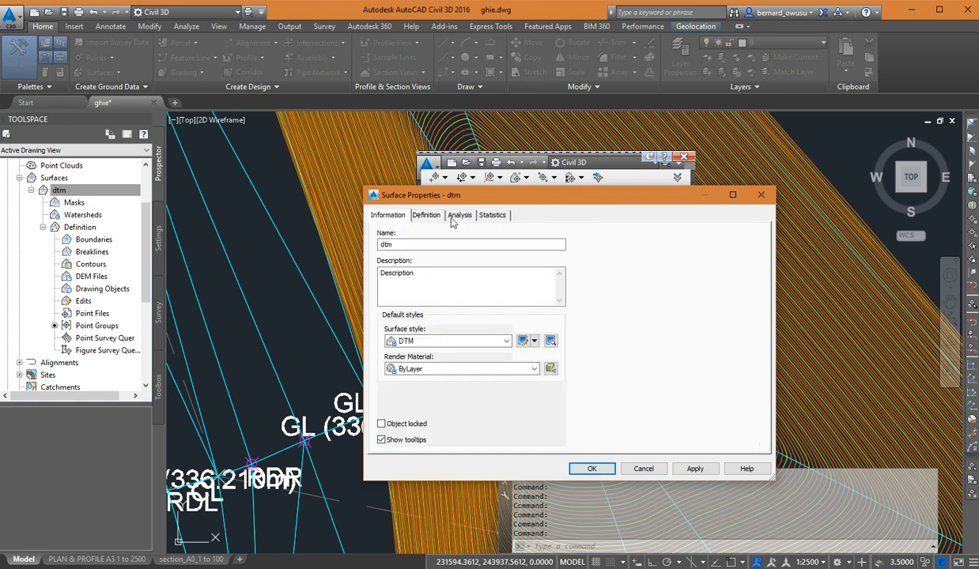
left_click(427, 216)
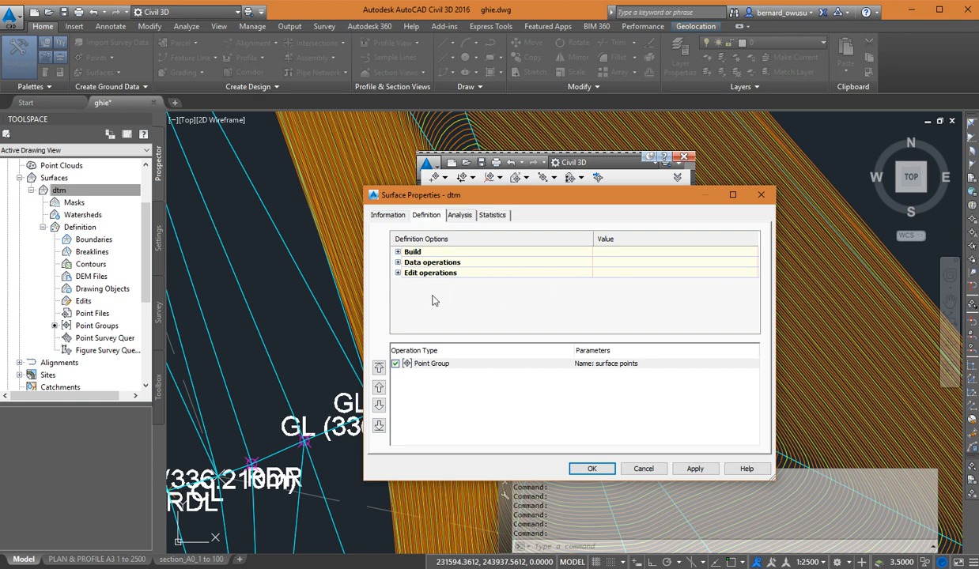
- Try to exclude elevations less than 200 m in the dtm surface's Build definition options
left_click(398, 253)
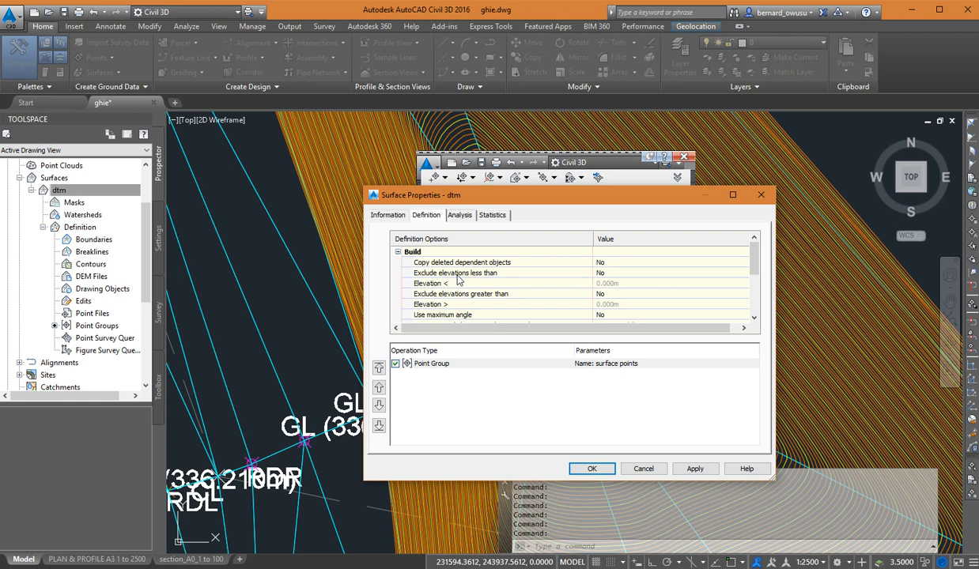
left_click(641, 273)
left_click(640, 273)
left_click(654, 292)
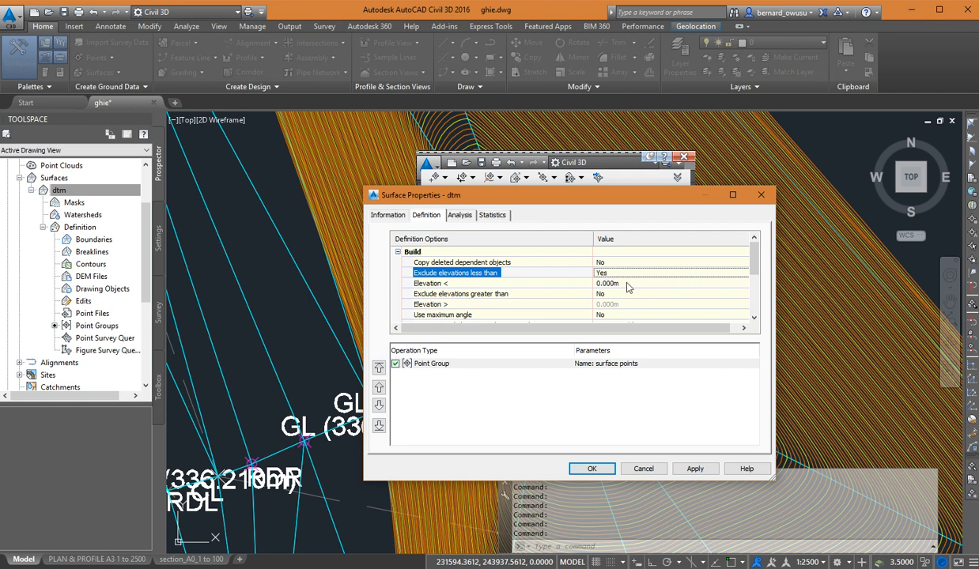
left_click(629, 283)
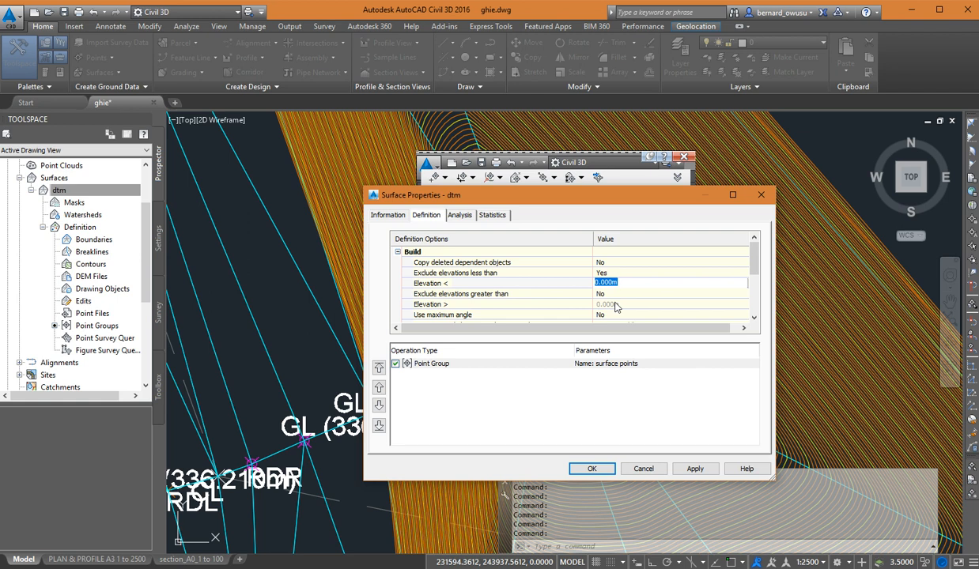
type("200")
left_click(591, 469)
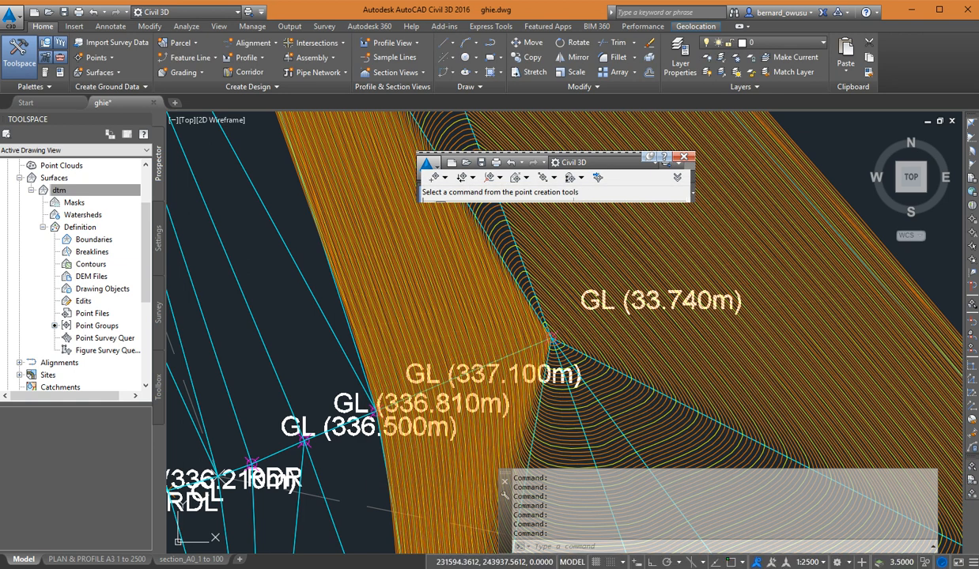
- In the dtm surface properties, set the Build options to exclude elevations less than 200 m
left_click(115, 190)
right_click(117, 197)
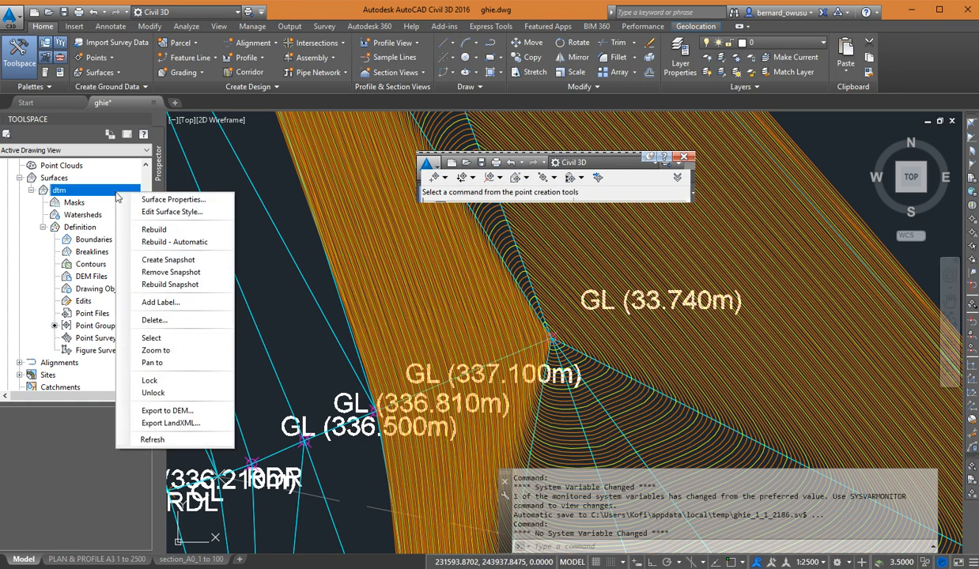
left_click(139, 198)
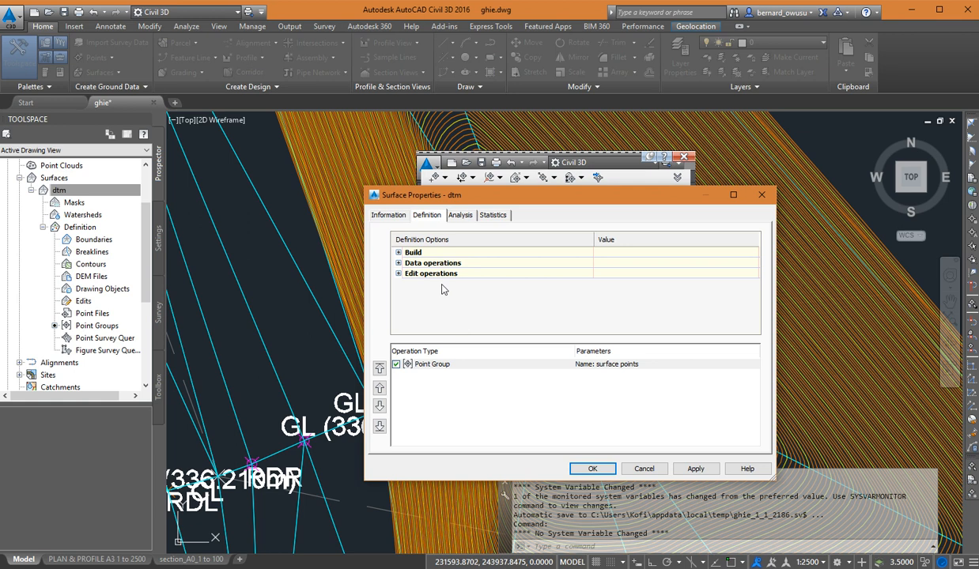
left_click(400, 252)
left_click(618, 263)
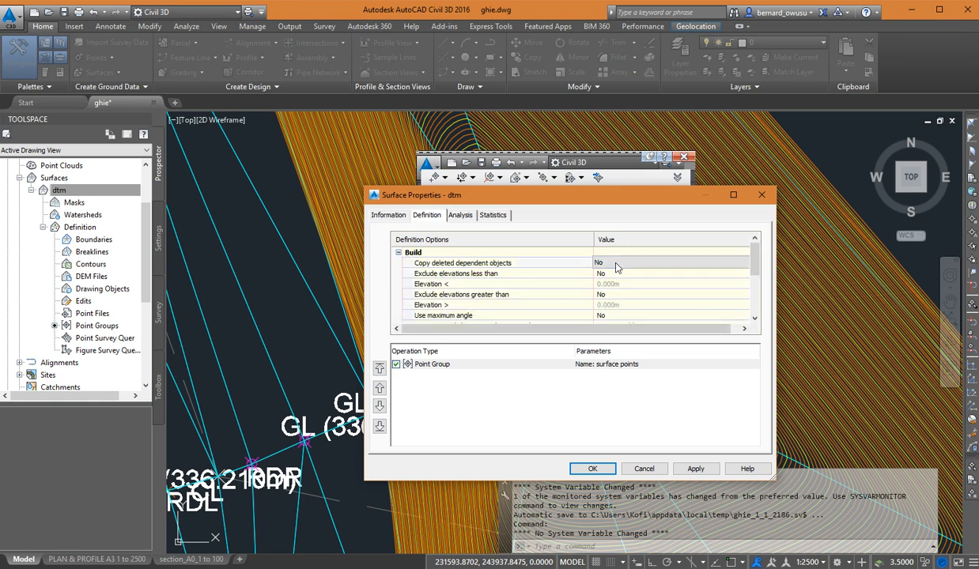
left_click(618, 263)
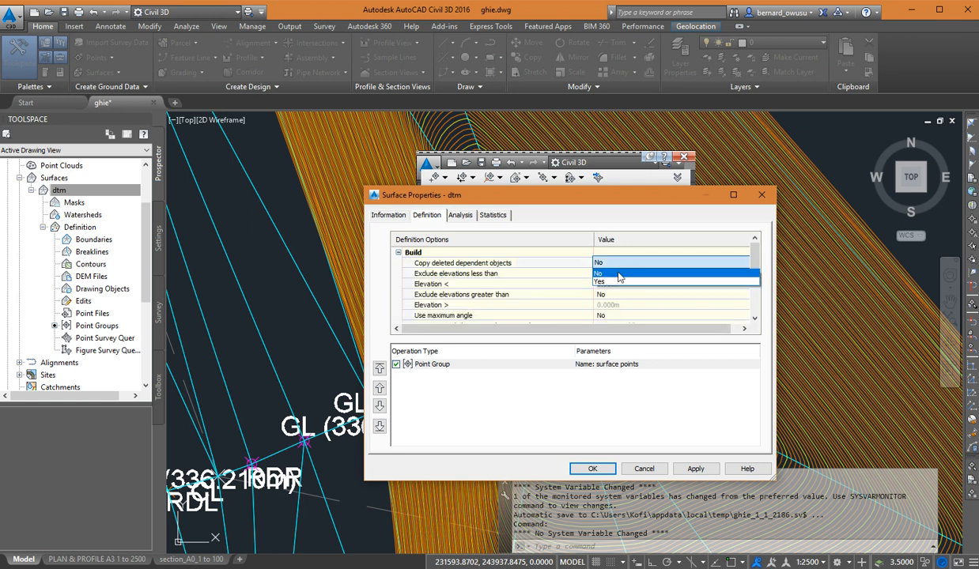
left_click(504, 264)
left_click(616, 274)
left_click(617, 273)
left_click(613, 289)
left_click(633, 285)
type("200")
left_click(506, 428)
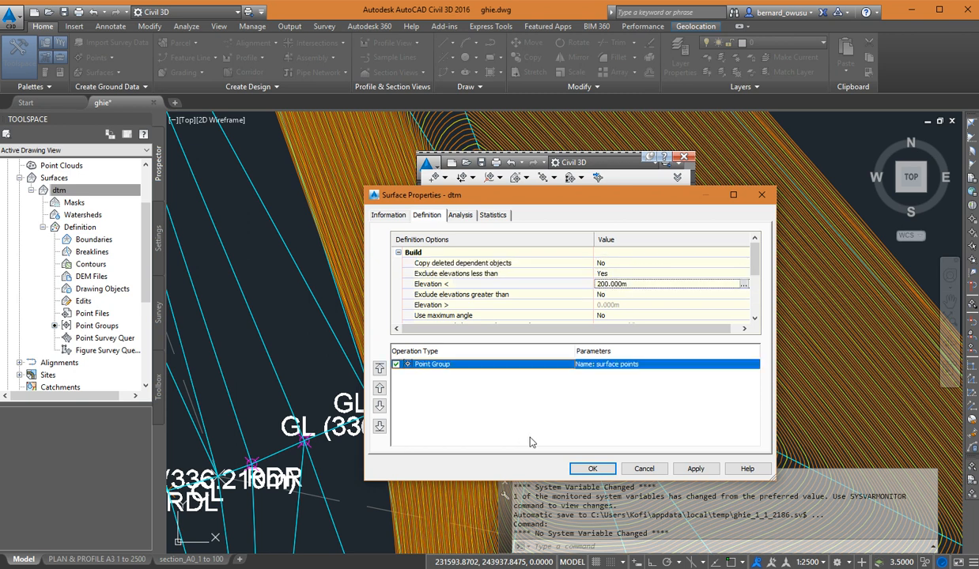
- Accept the changed surface definition, rebuild the dtm surface and dismiss the event list
left_click(585, 469)
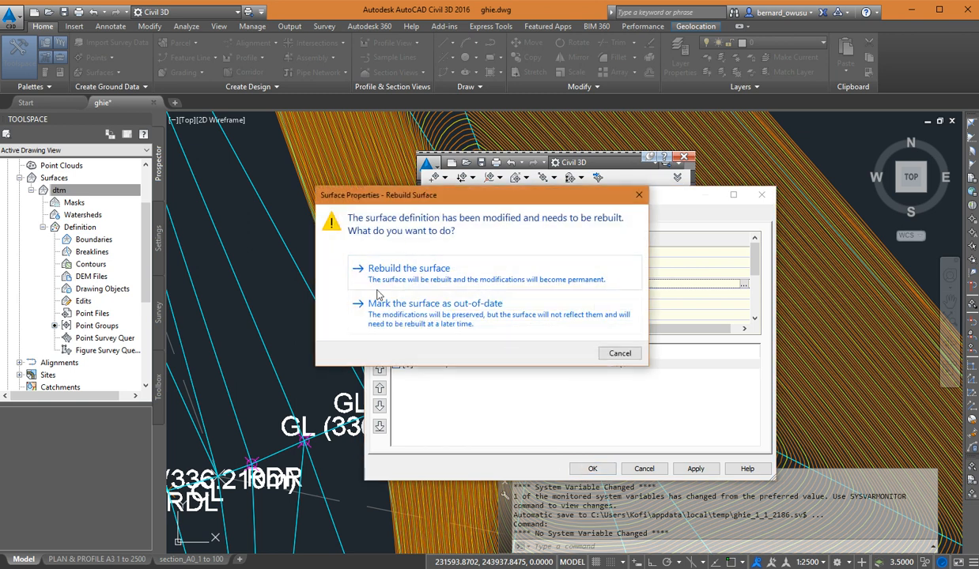
left_click(433, 267)
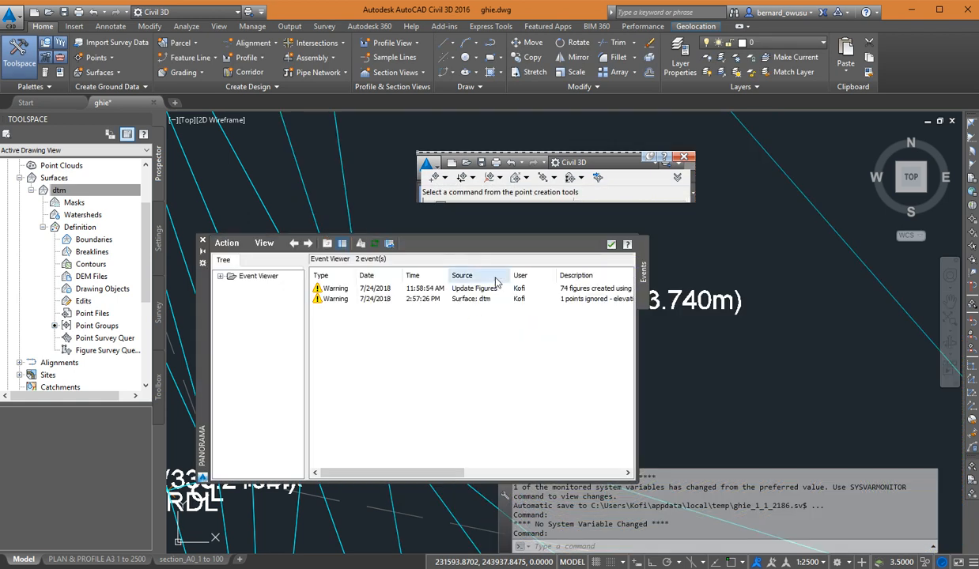
left_click(610, 246)
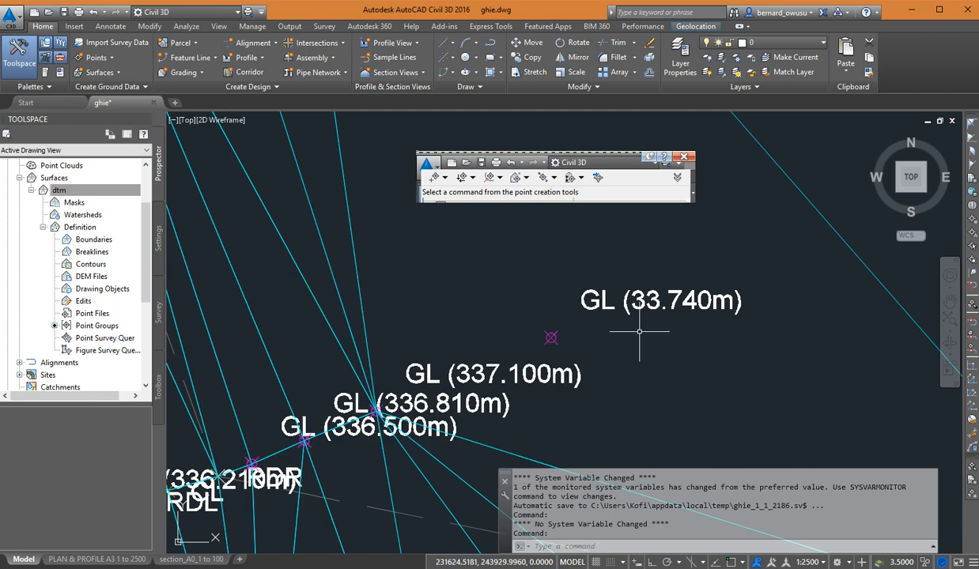
- Examine the rebuilt dtm triangulation, contours and surface elevations around the excluded GL (33.740m) point
mouse_move(641, 332)
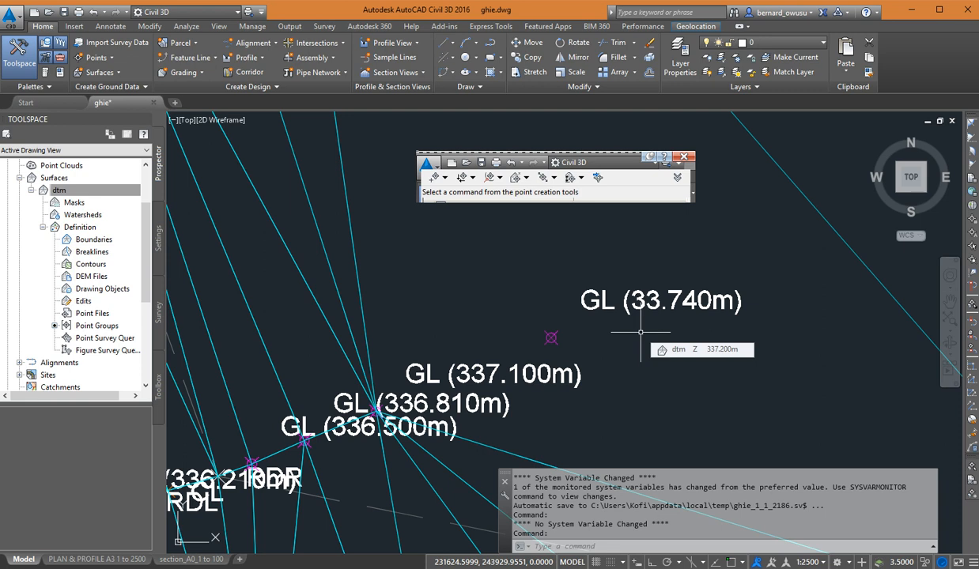
scroll(640, 332, "down", 2)
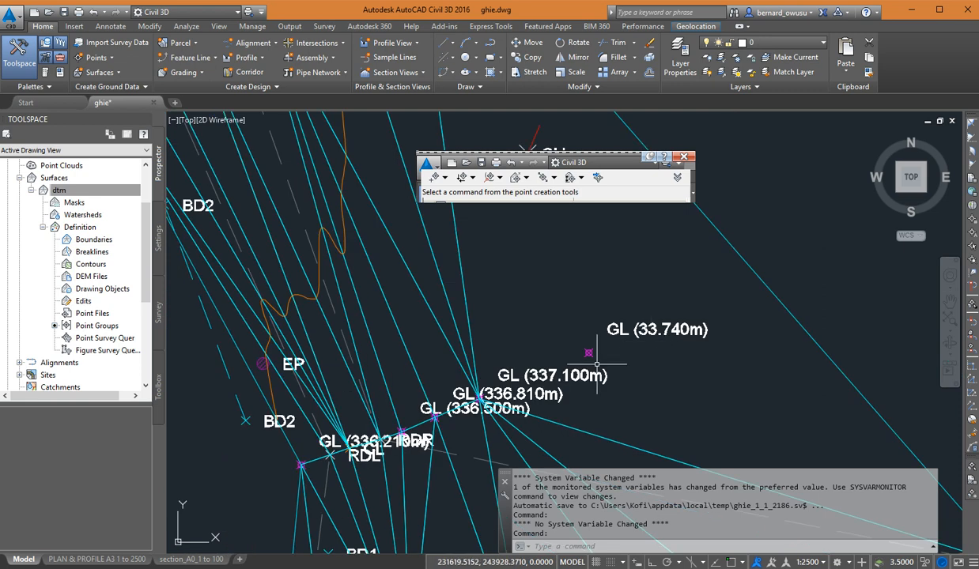
scroll(601, 366, "down", 2)
scroll(593, 365, "up", 4)
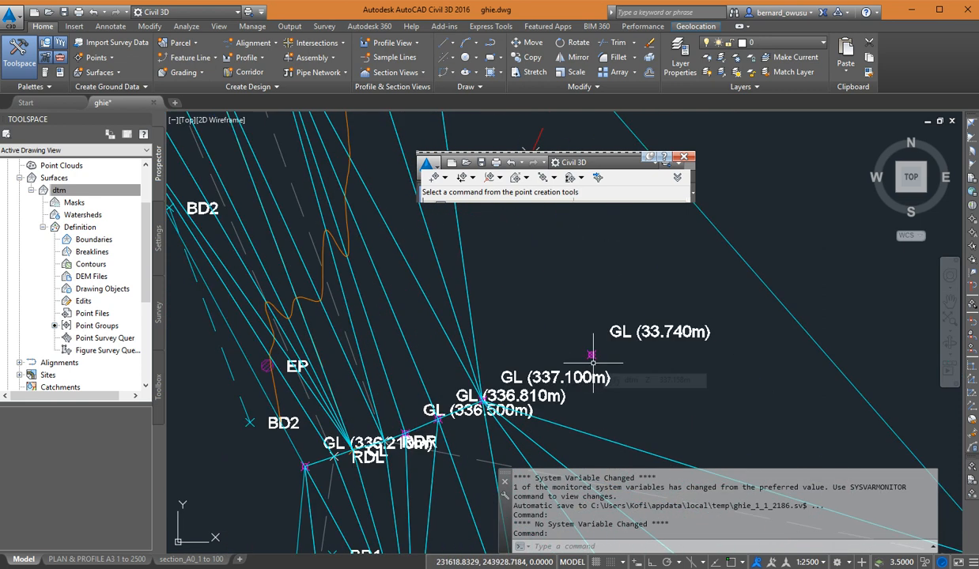
mouse_move(593, 364)
middle_mouse_down()
mouse_move(380, 340)
mouse_move(440, 340)
mouse_move(451, 331)
middle_mouse_up()
scroll(585, 430, "down", 2)
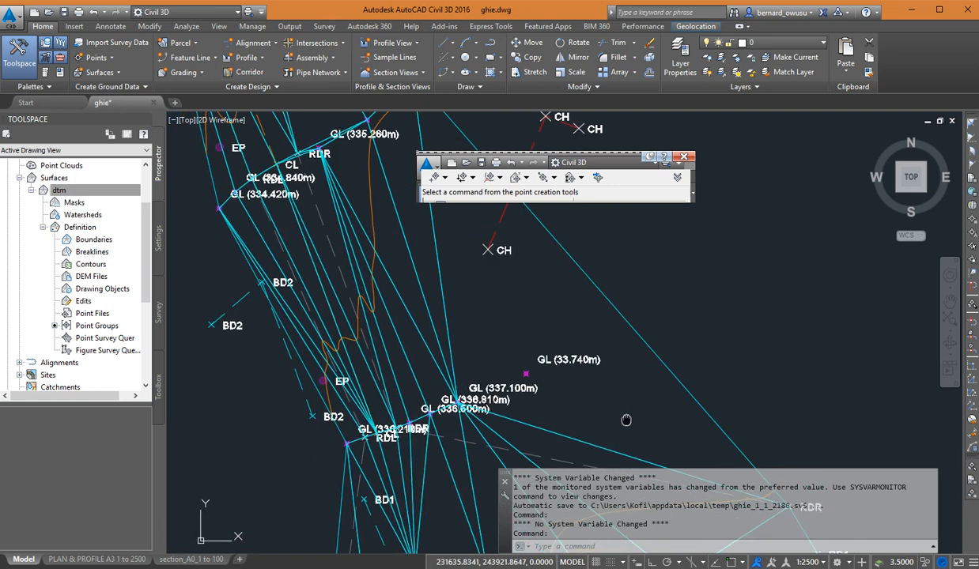
mouse_move(575, 360)
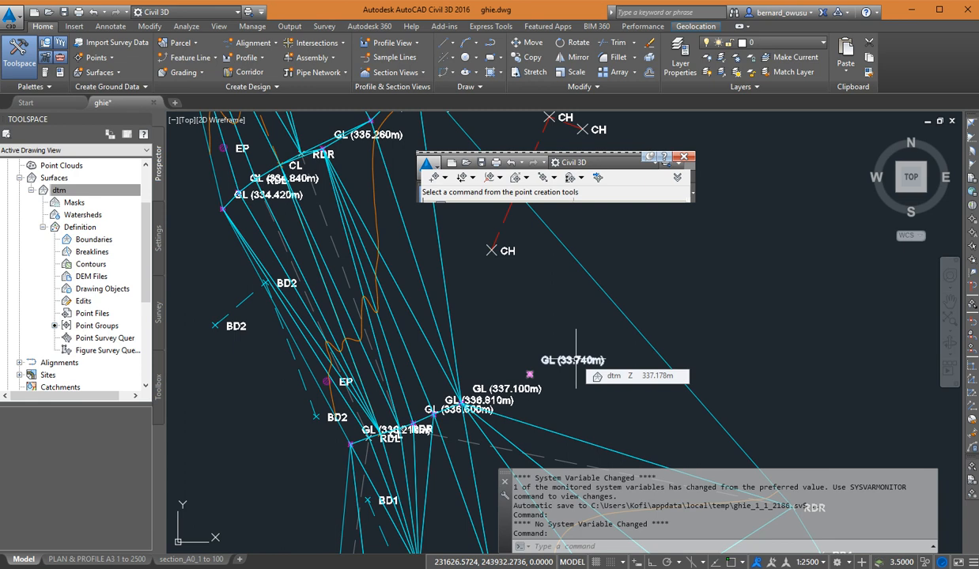
scroll(576, 360, "up", 4)
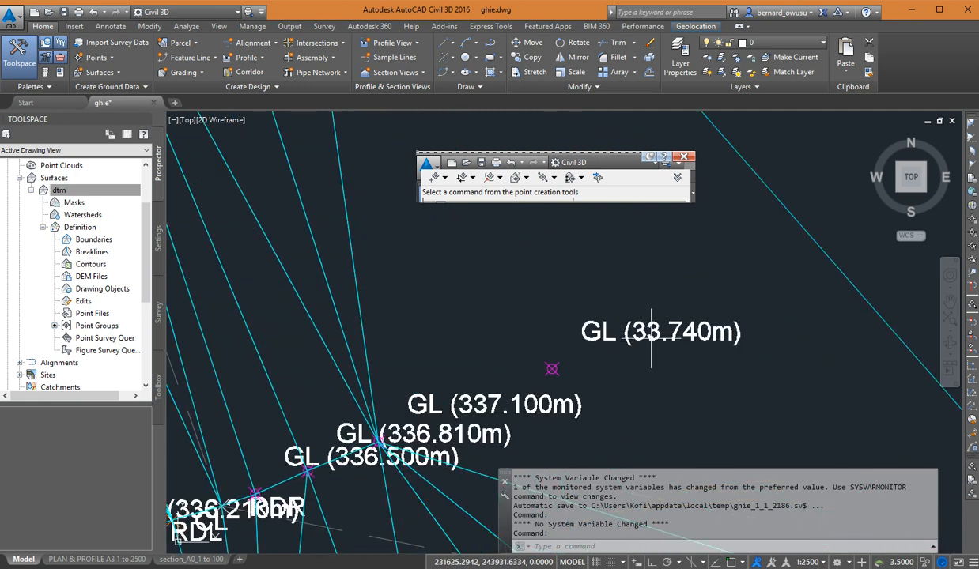
mouse_move(608, 340)
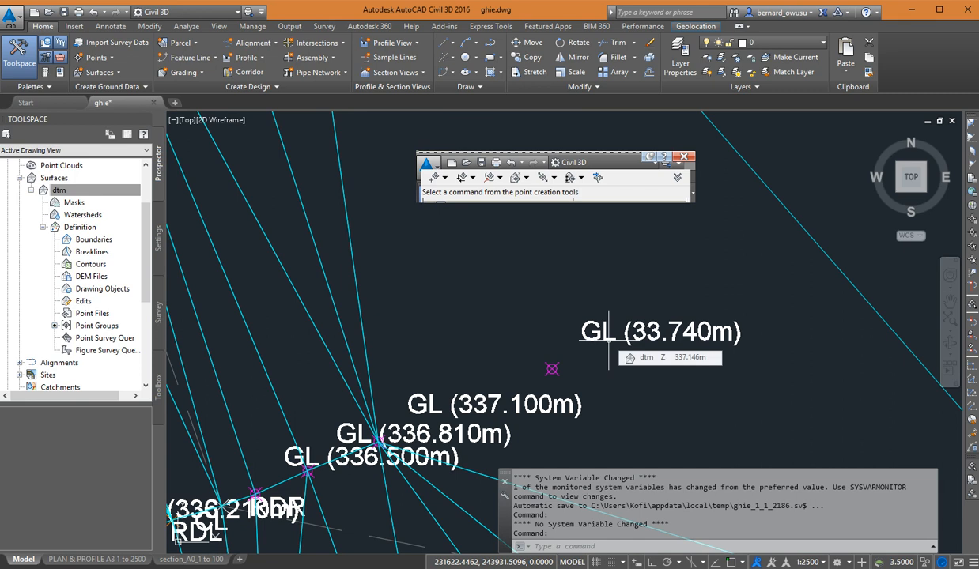
- Examine the outlying ground point labelled GL (33.740m) and its position relative to the dtm surface triangles
mouse_move(608, 340)
middle_mouse_down()
mouse_move(610, 295)
mouse_move(587, 330)
middle_mouse_up()
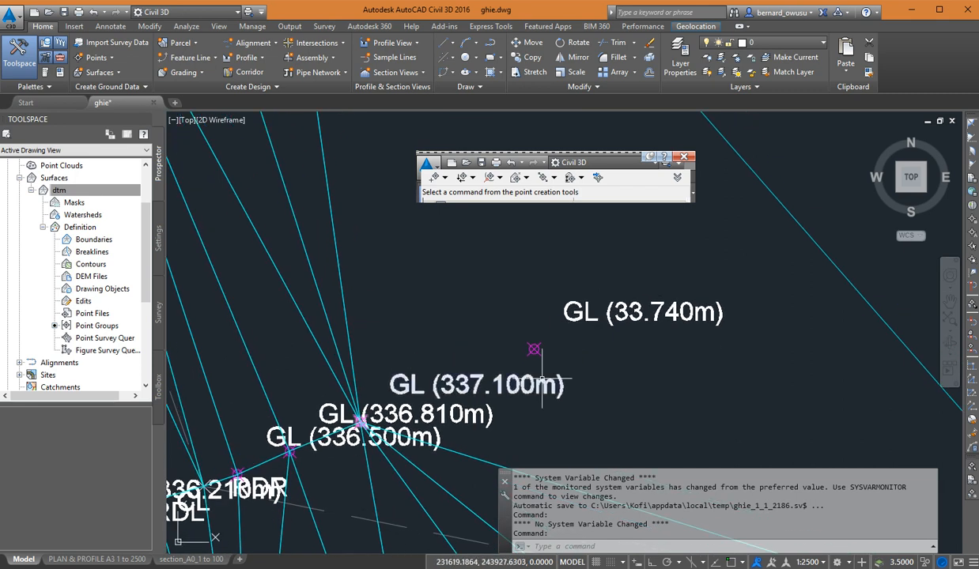
scroll(591, 340, "down", 6)
middle_click_drag(582, 320, 623, 339)
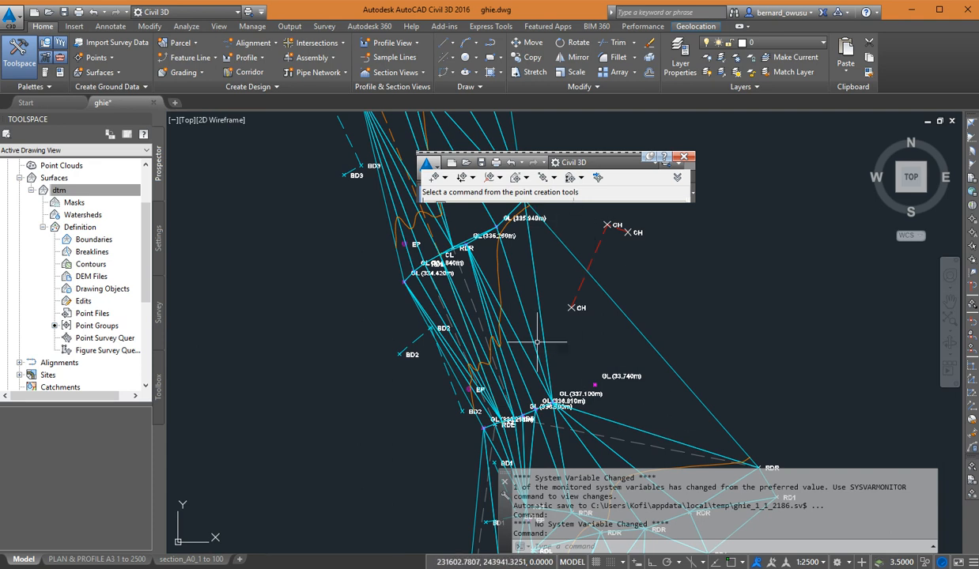
scroll(575, 386, "down", 1)
scroll(582, 392, "down", 1)
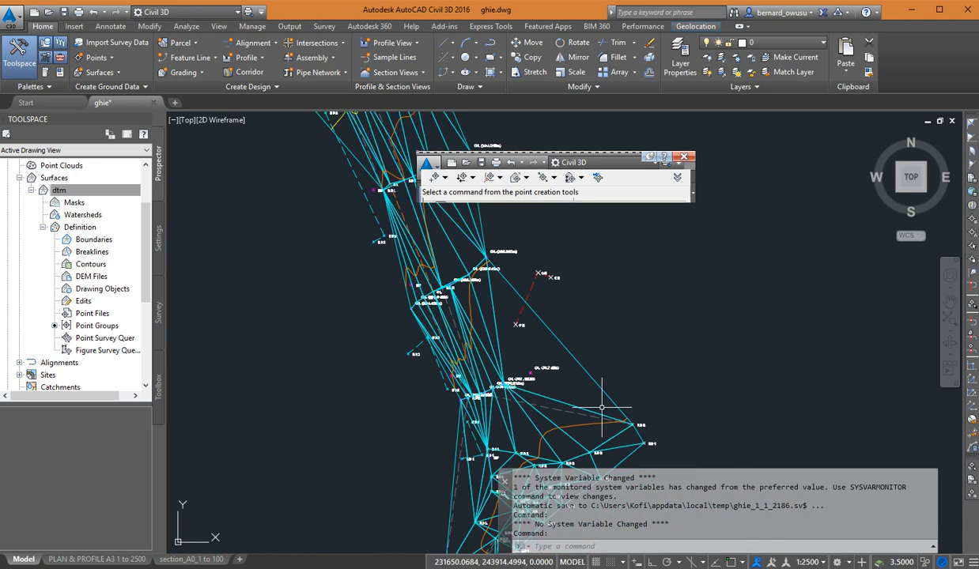
scroll(503, 370, "up", 2)
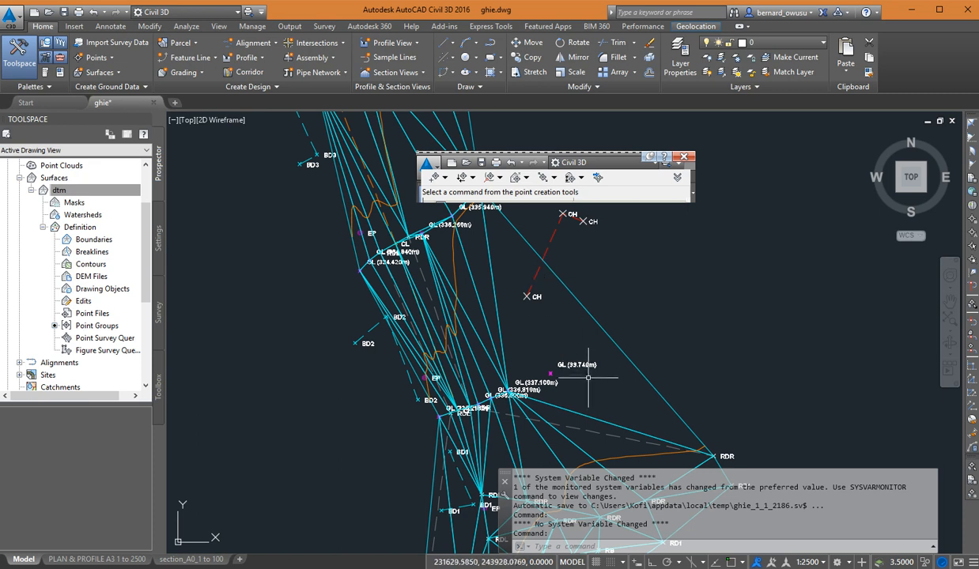
scroll(583, 369, "up", 2)
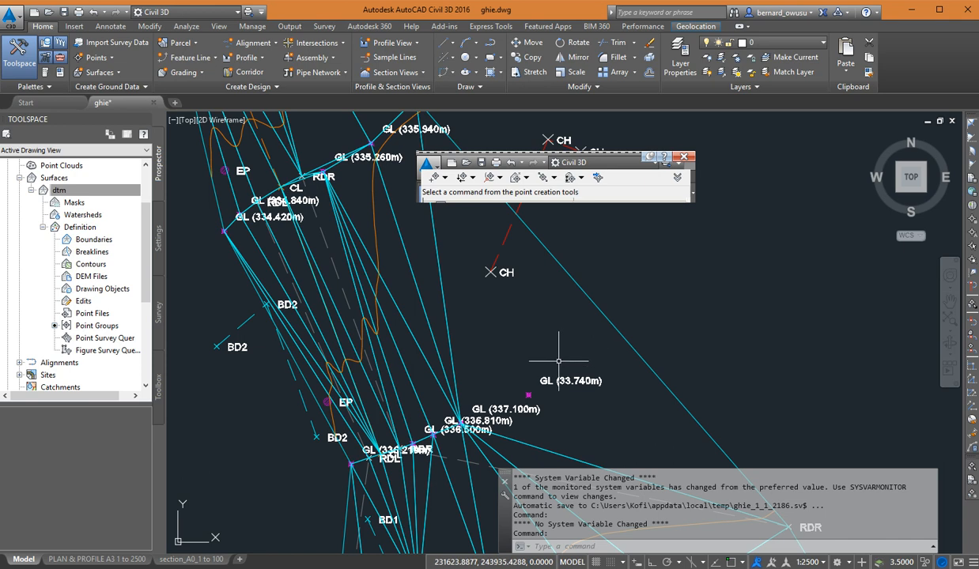
middle_click_drag(573, 365, 614, 359)
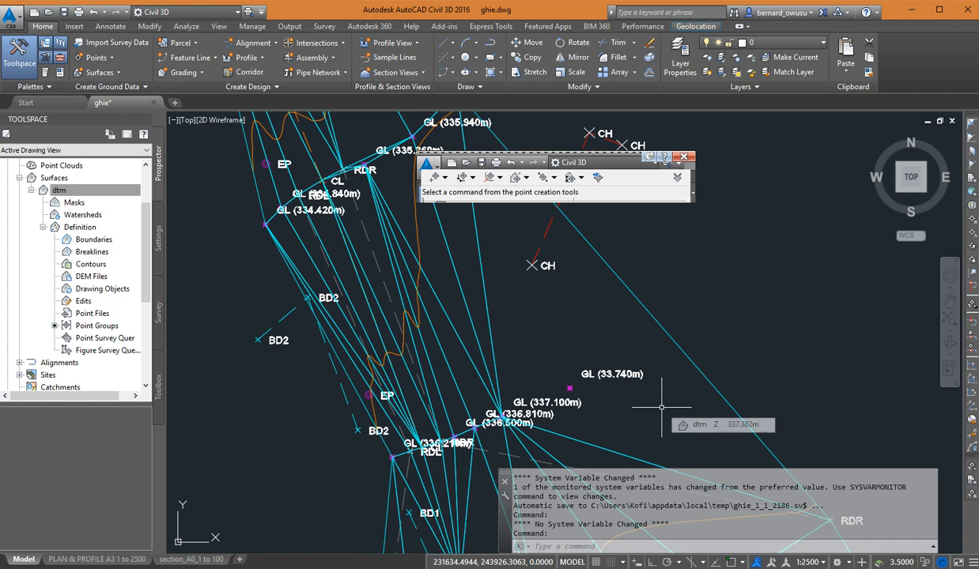
middle_click_drag(595, 413, 637, 397)
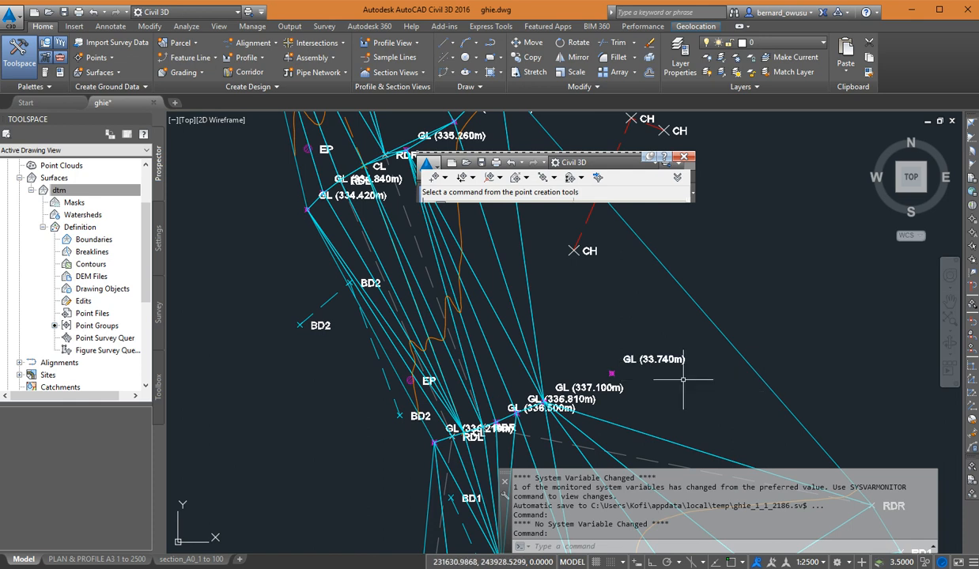
- Inspect the dtm triangulation along the road north of the GL (33.740m) point and back
middle_click_drag(664, 396, 686, 429)
middle_click_drag(530, 330, 629, 483)
middle_click_drag(568, 352, 617, 450)
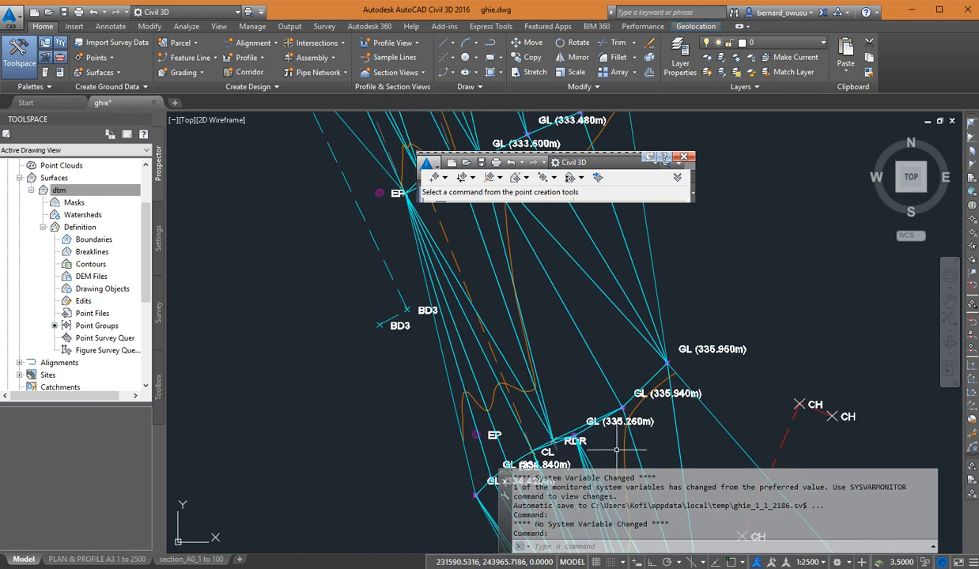
middle_click_drag(558, 229, 626, 377)
scroll(626, 377, "down", 4)
scroll(533, 378, "down", 4)
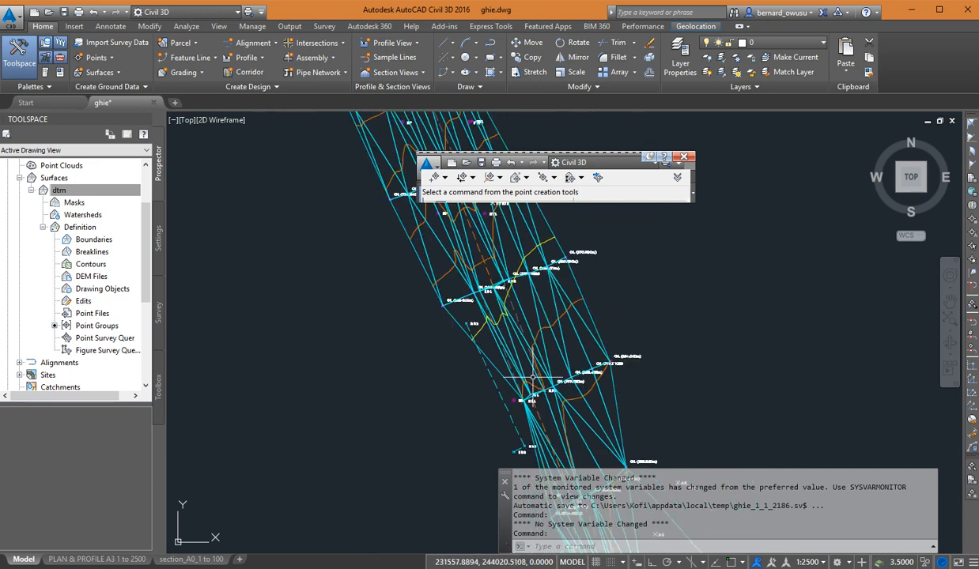
scroll(480, 245, "up", 3)
middle_click_drag(541, 397, 453, 218)
scroll(475, 284, "down", 3)
scroll(467, 372, "up", 6)
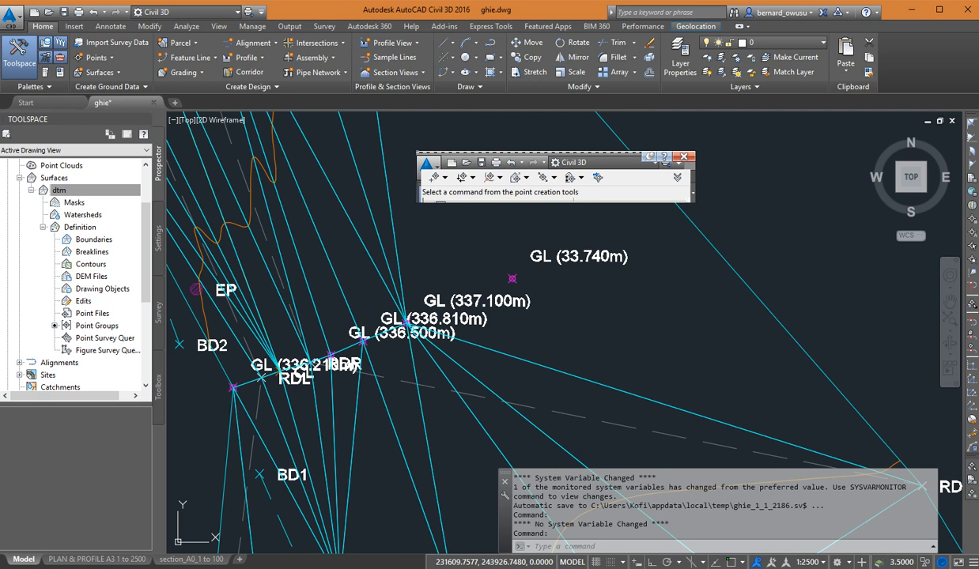
- Examine how the surface triangles connect the RDR, CL and RDL points at the cross-section near GL (335.260m)
middle_click_drag(407, 277, 642, 519)
scroll(514, 414, "down", 1)
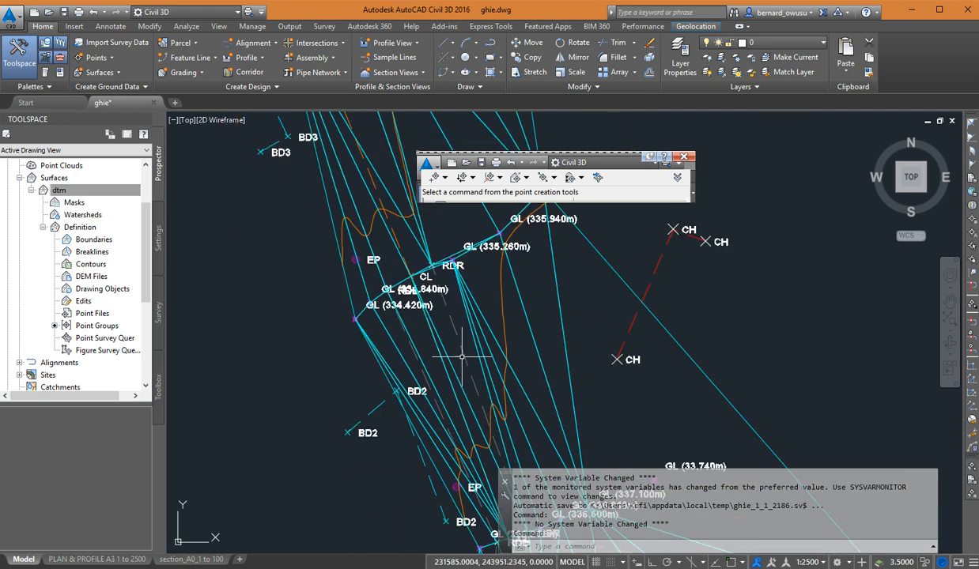
scroll(439, 269, "up", 1)
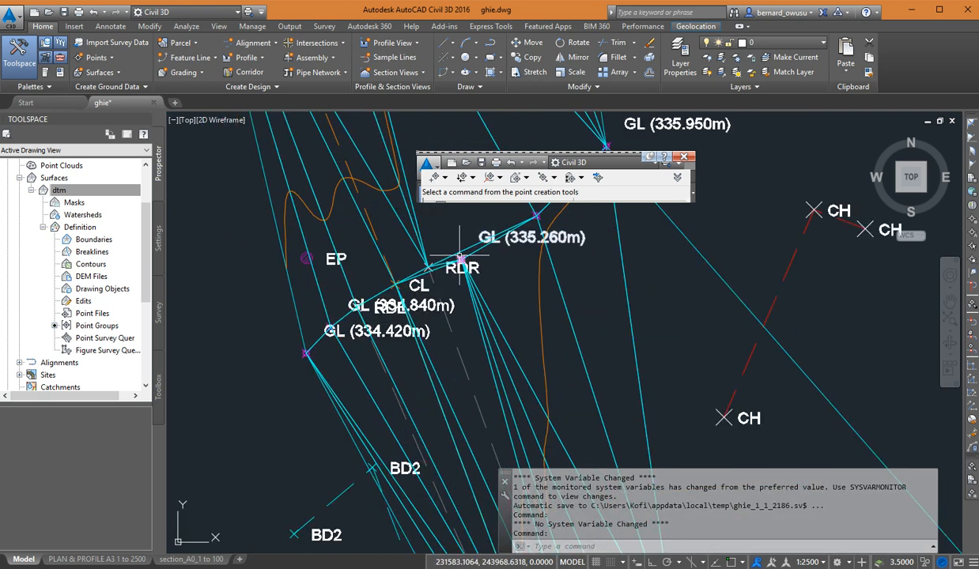
scroll(459, 260, "down", 2)
mouse_move(461, 265)
middle_mouse_down()
mouse_move(537, 503)
mouse_move(519, 428)
middle_mouse_up()
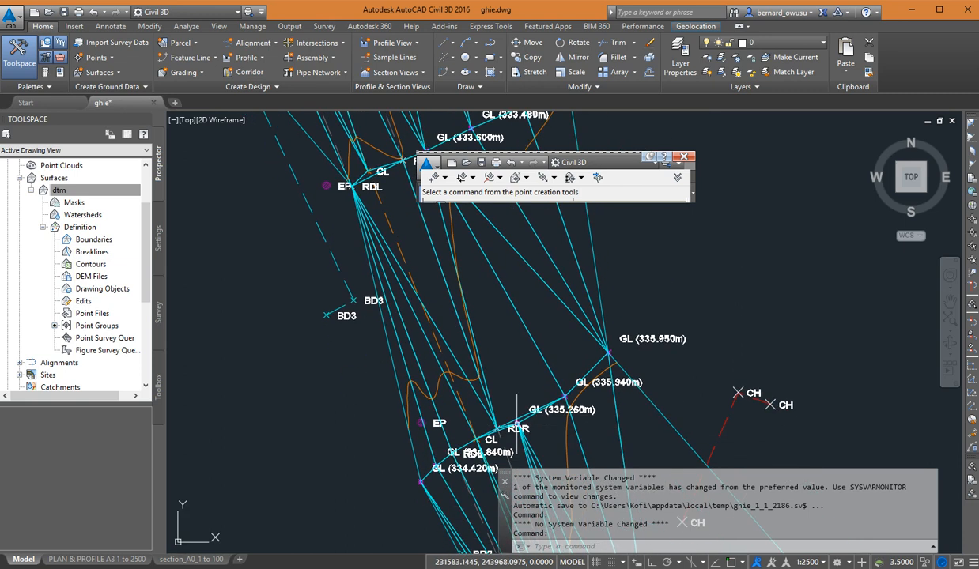
scroll(518, 421, "up", 1)
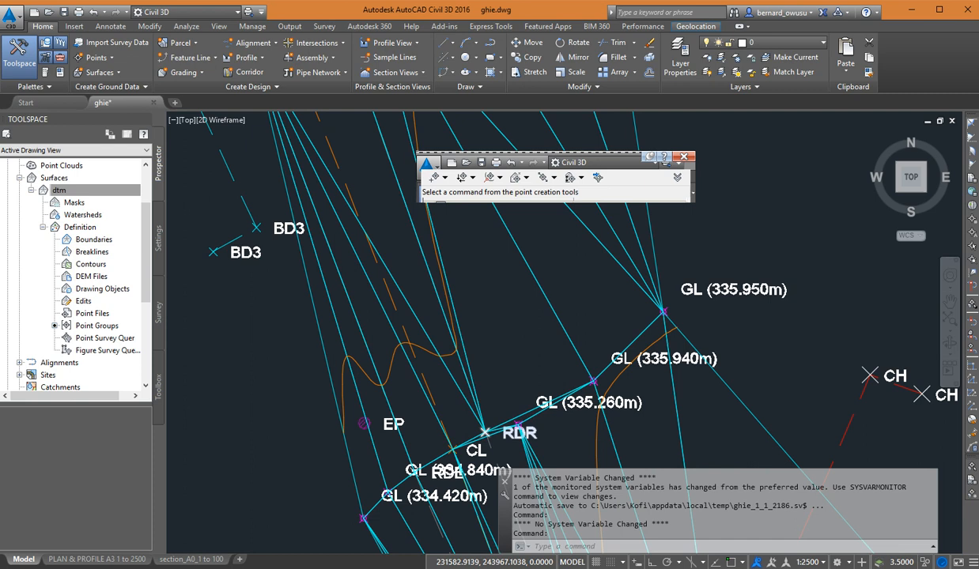
scroll(521, 415, "up", 5)
scroll(525, 400, "up", 1)
scroll(542, 413, "down", 3)
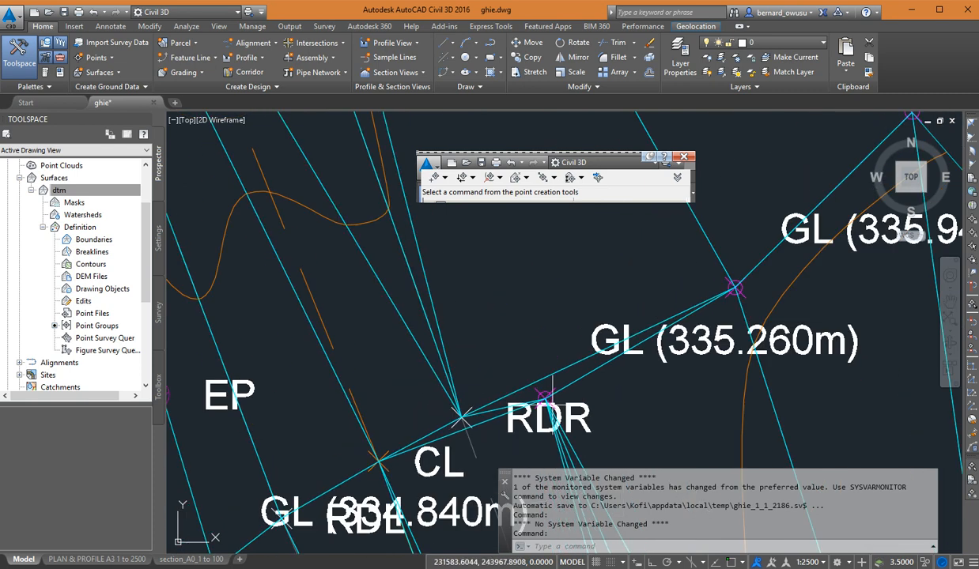
scroll(558, 417, "down", 2)
middle_click_drag(558, 416, 553, 307)
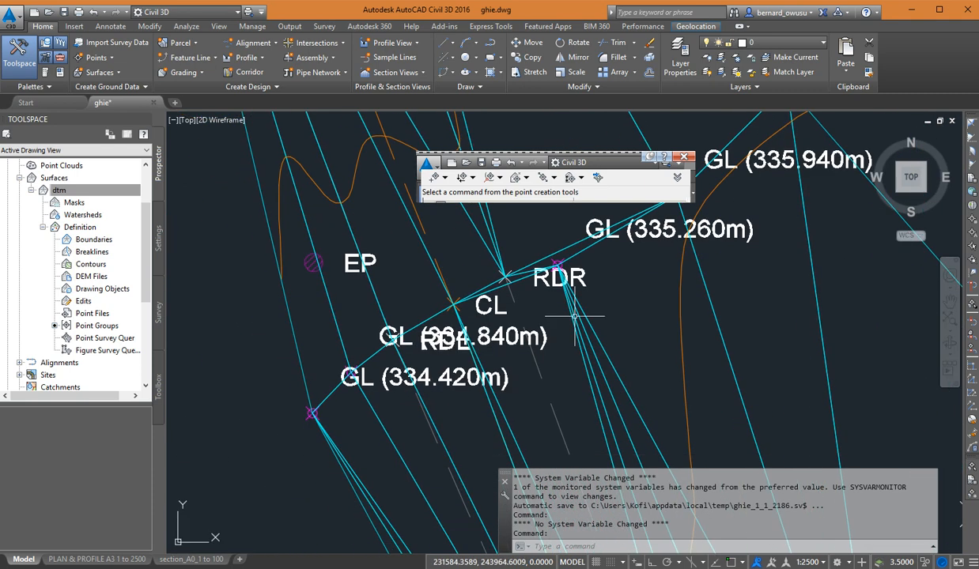
scroll(599, 370, "up", 3)
scroll(599, 370, "down", 3)
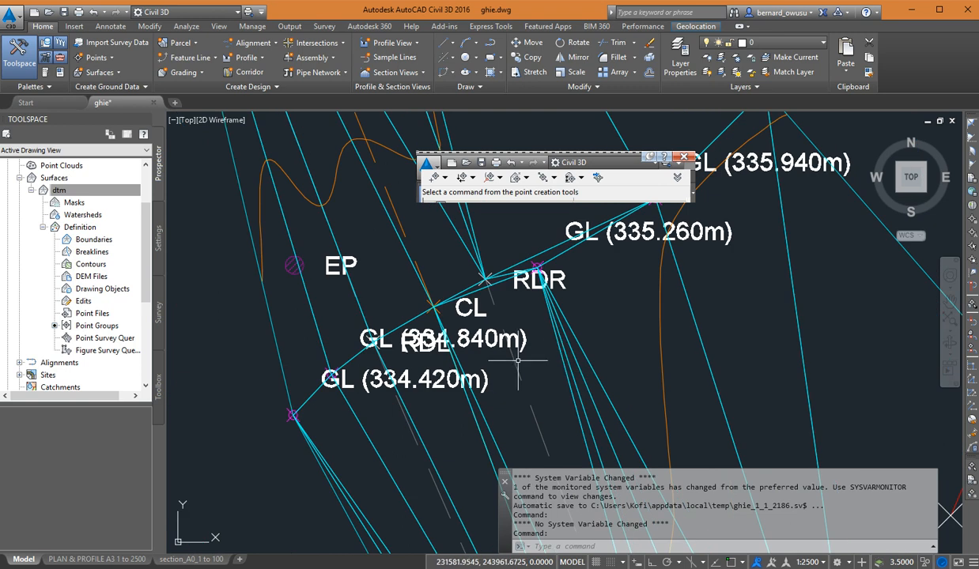
- Select the RDR and RDL survey figures marking the two road edges
left_click(528, 289)
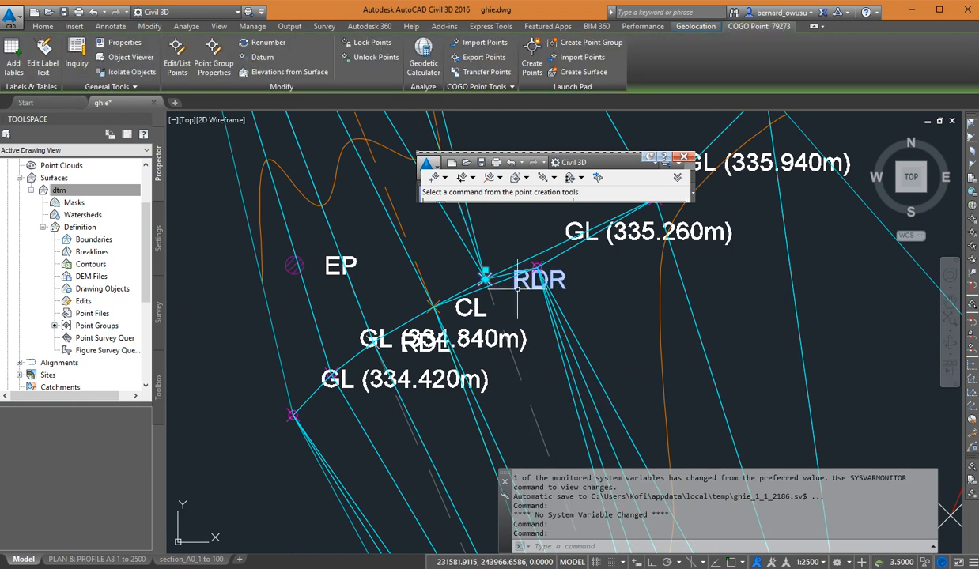
key("Escape")
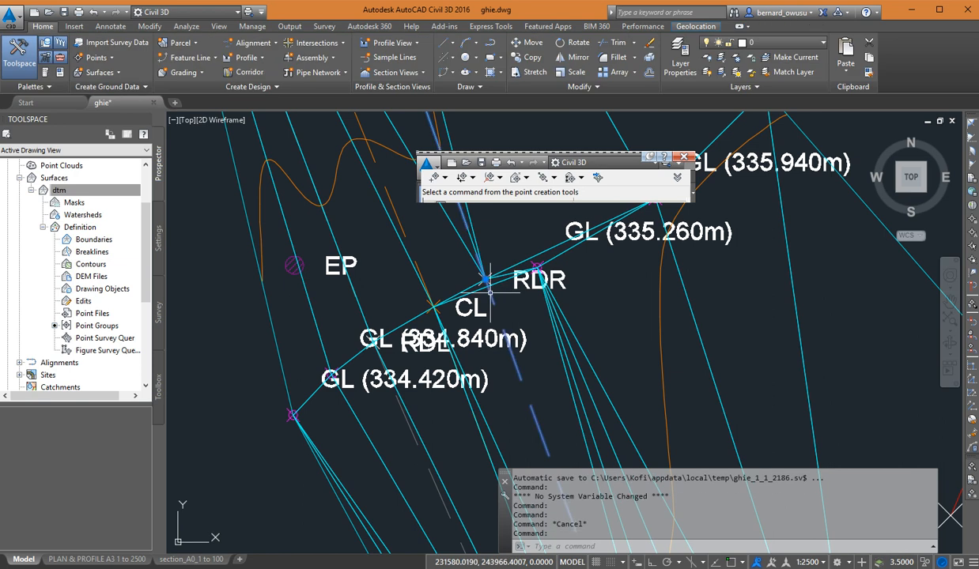
left_click(480, 278)
scroll(535, 338, "down", 3)
scroll(535, 338, "down", 2)
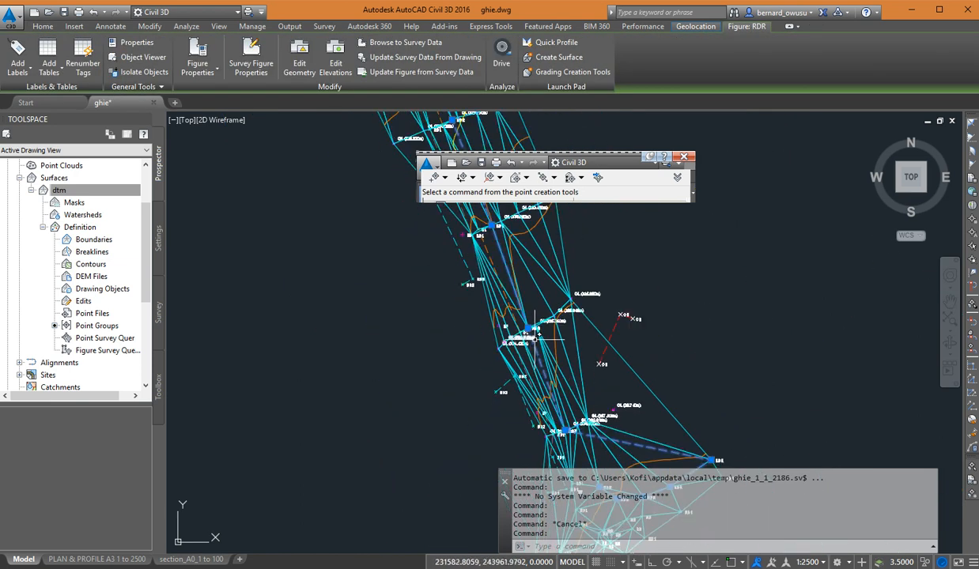
middle_click_drag(508, 263, 554, 447)
scroll(526, 348, "up", 4)
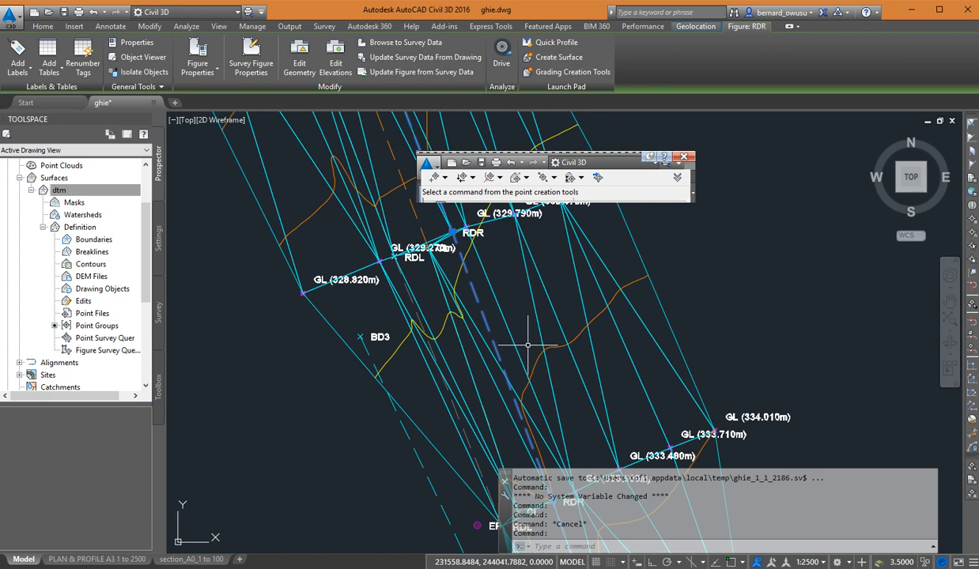
middle_click_drag(524, 384, 559, 321)
scroll(523, 432, "up", 7)
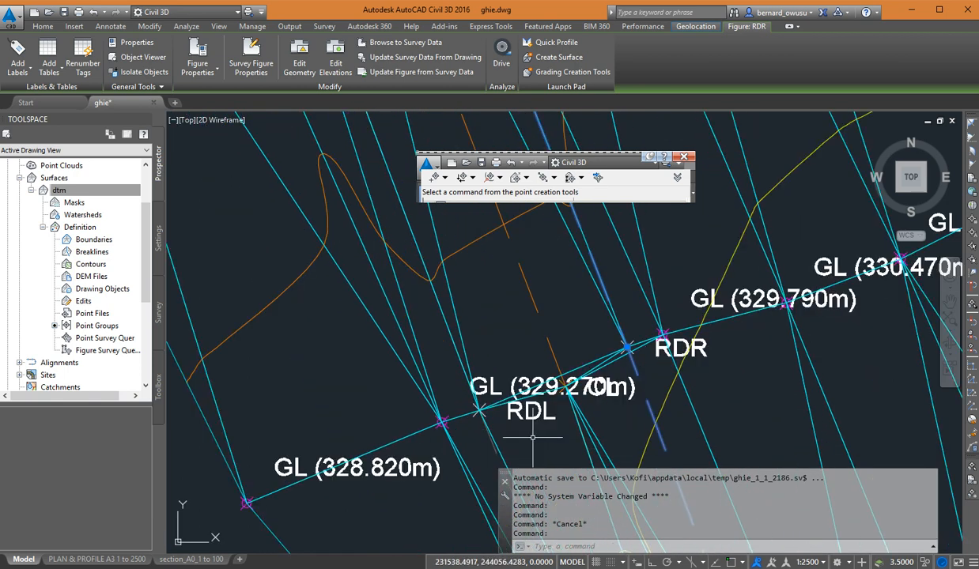
middle_click_drag(474, 442, 448, 344)
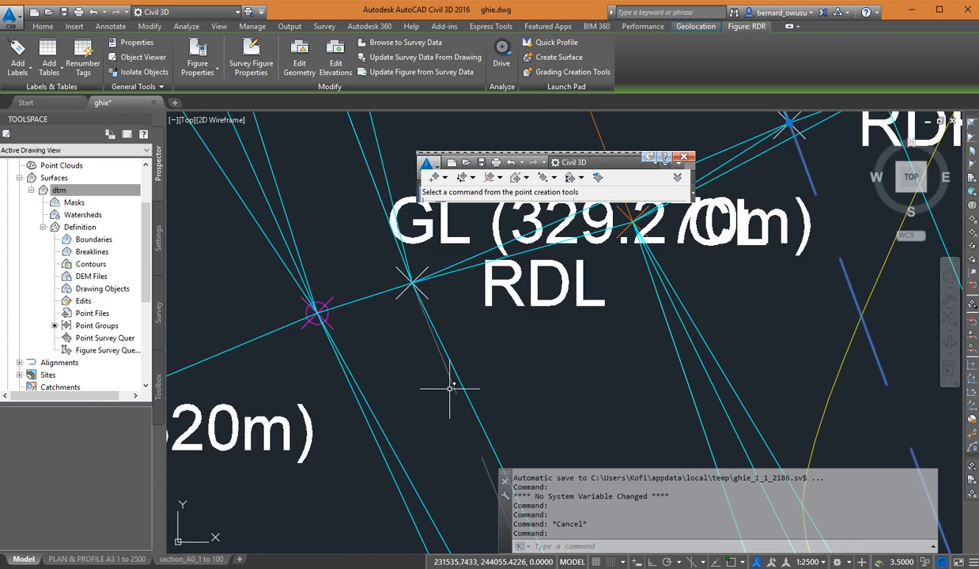
scroll(410, 282, "down", 3)
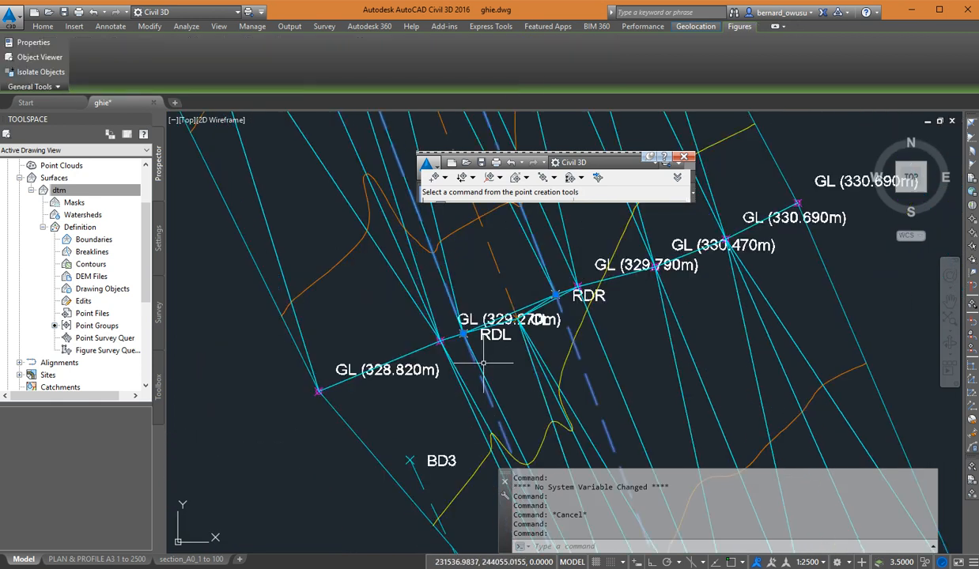
- Trace the selected RDR and RDL figures northward along the road and compare them with the surface triangles
scroll(507, 298, "down", 4)
scroll(534, 391, "up", 5)
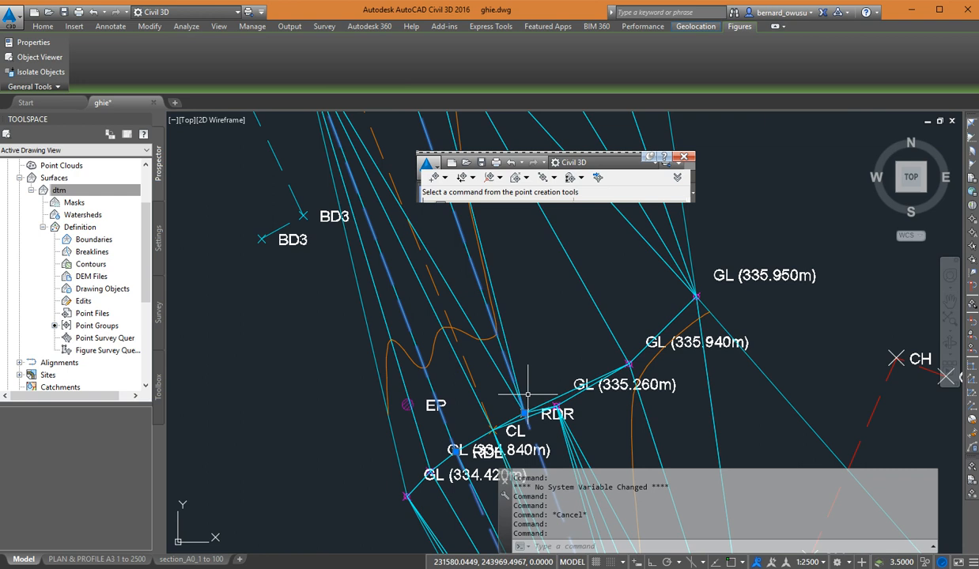
scroll(540, 394, "down", 5)
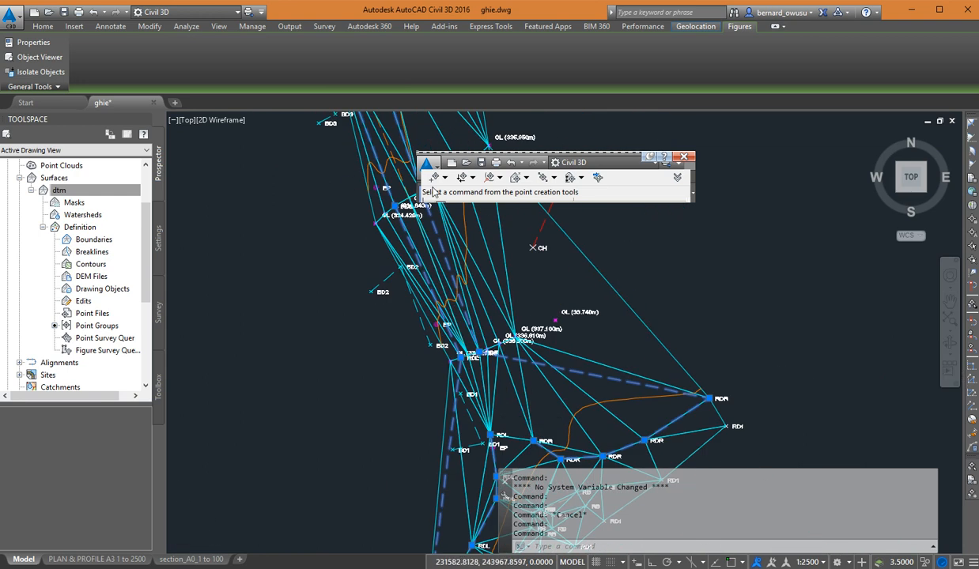
middle_click_drag(516, 305, 639, 553)
middle_click_drag(490, 237, 615, 497)
middle_click_drag(427, 249, 568, 559)
middle_click_drag(434, 355, 554, 558)
middle_click_drag(474, 371, 553, 522)
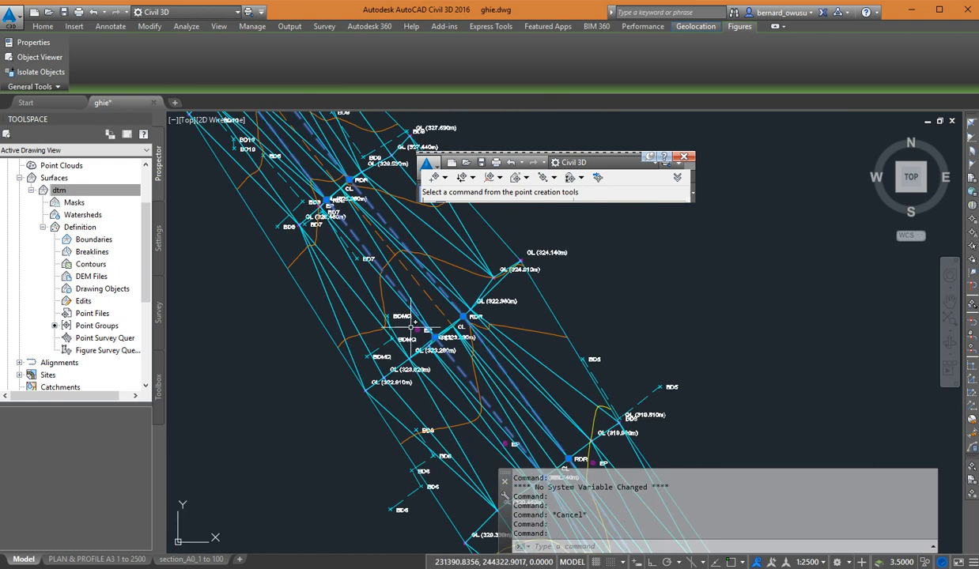
middle_click_drag(395, 303, 465, 383)
scroll(435, 306, "up", 4)
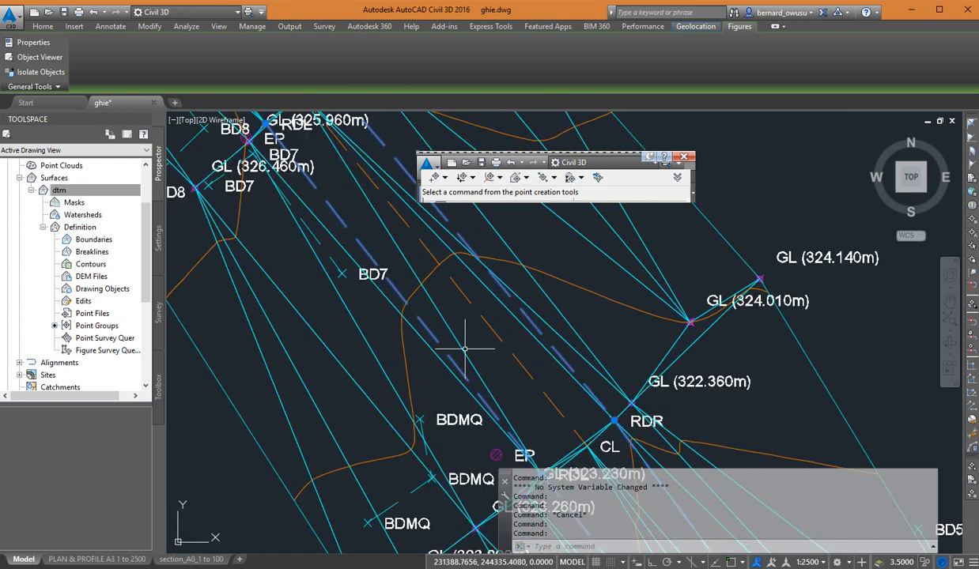
scroll(484, 379, "down", 5)
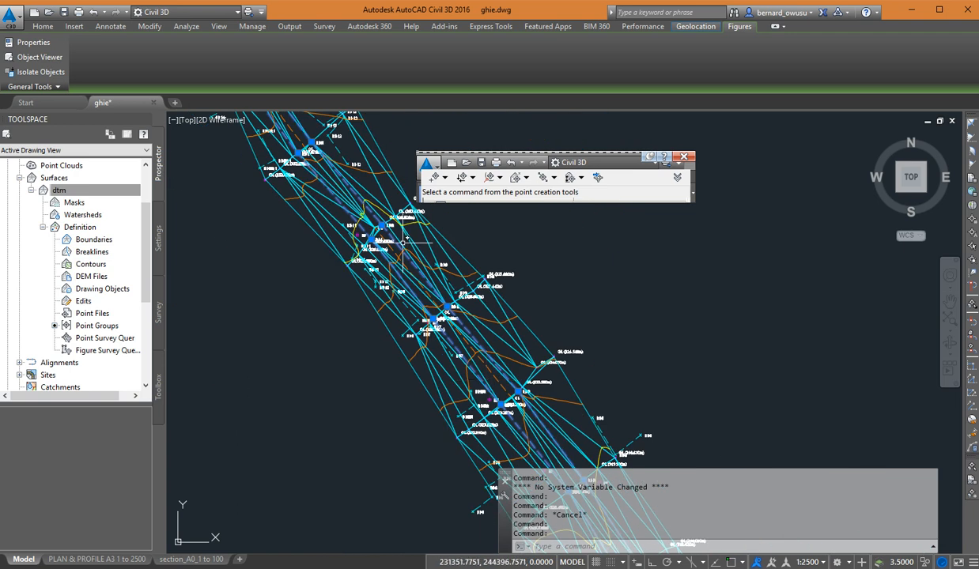
scroll(319, 262, "down", 4)
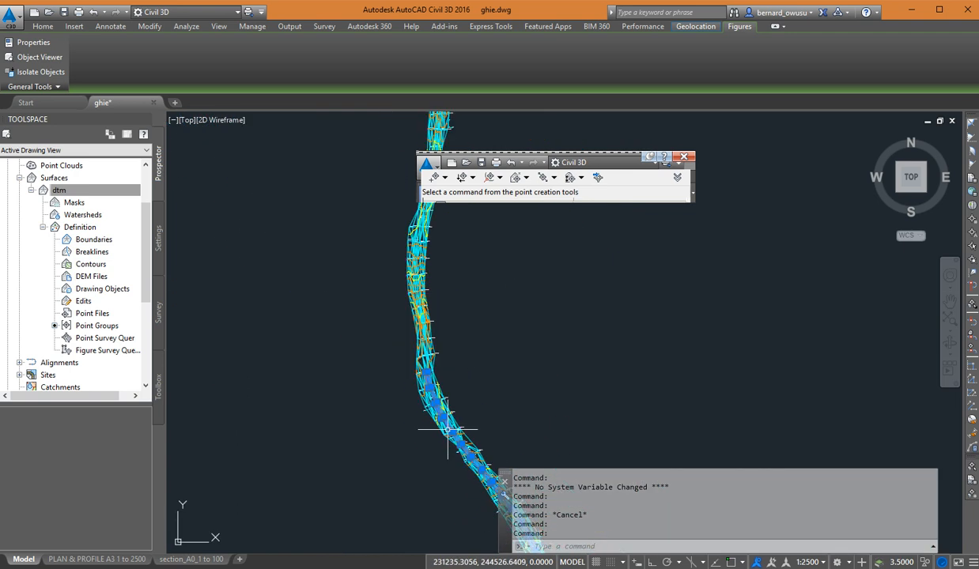
- Examine the road-edge figures and triangle edges from the CUL3 culvert southward to the cross-section near BD18
scroll(433, 369, "up", 4)
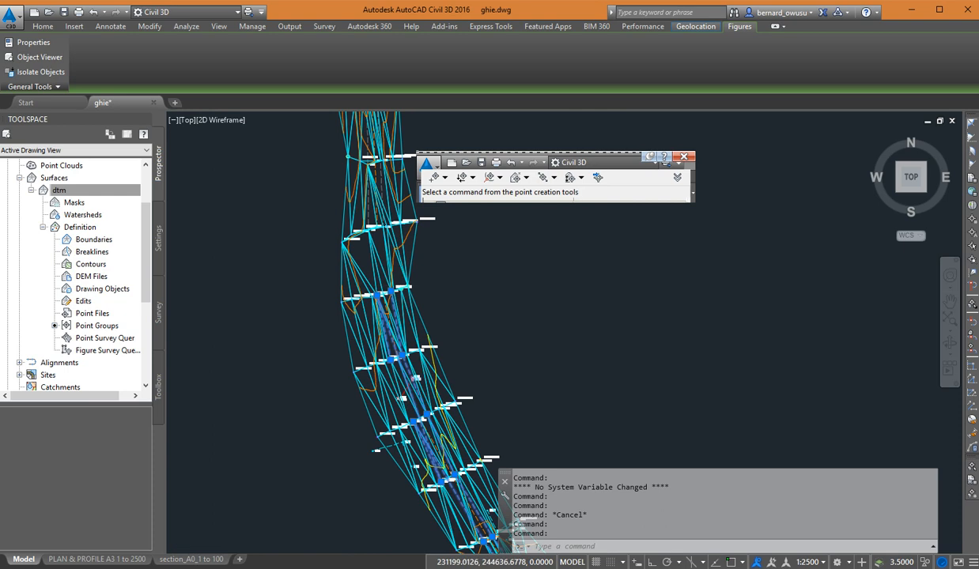
scroll(419, 391, "up", 5)
middle_click_drag(418, 396, 436, 325)
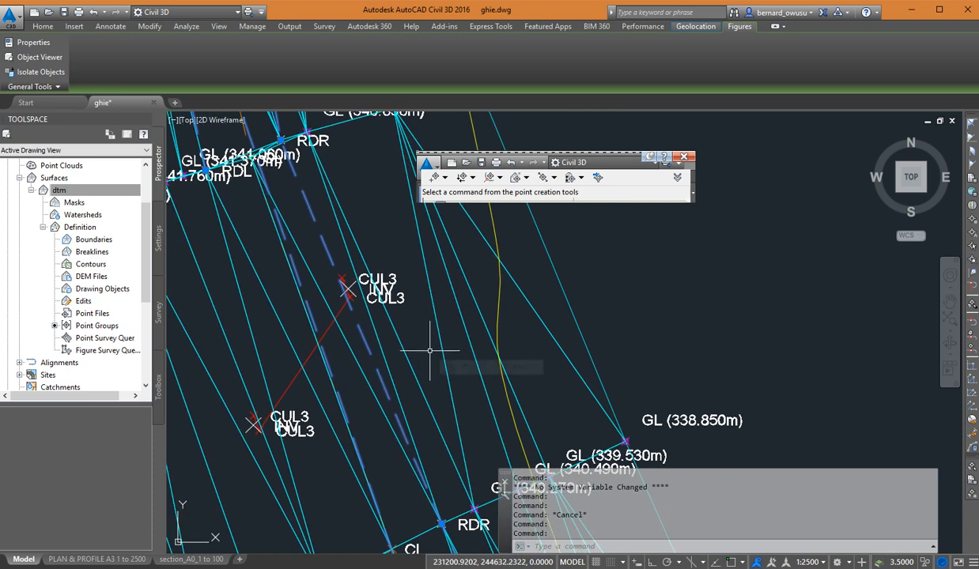
scroll(414, 358, "down", 1)
middle_click_drag(410, 434, 372, 302)
middle_click_drag(401, 451, 349, 188)
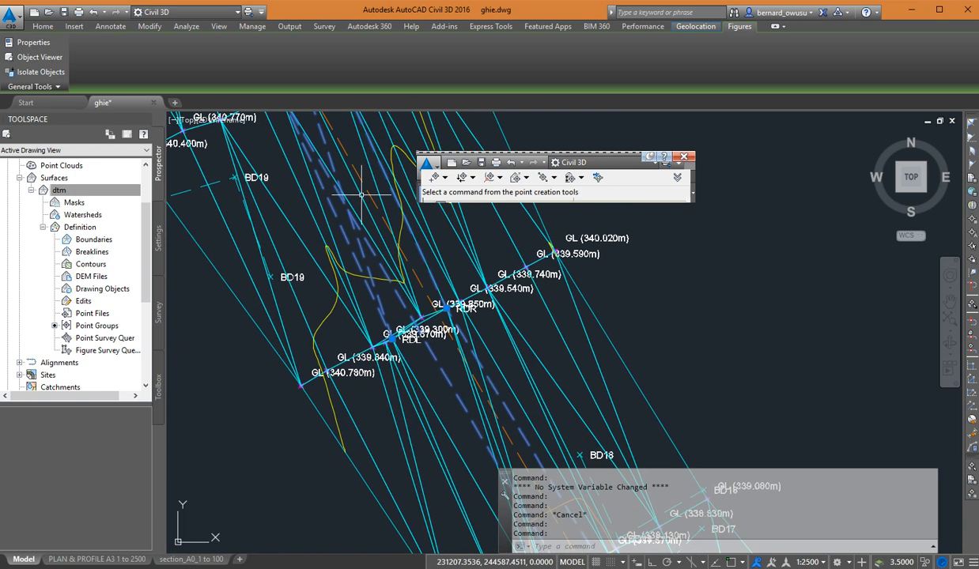
middle_click_drag(450, 432, 429, 325)
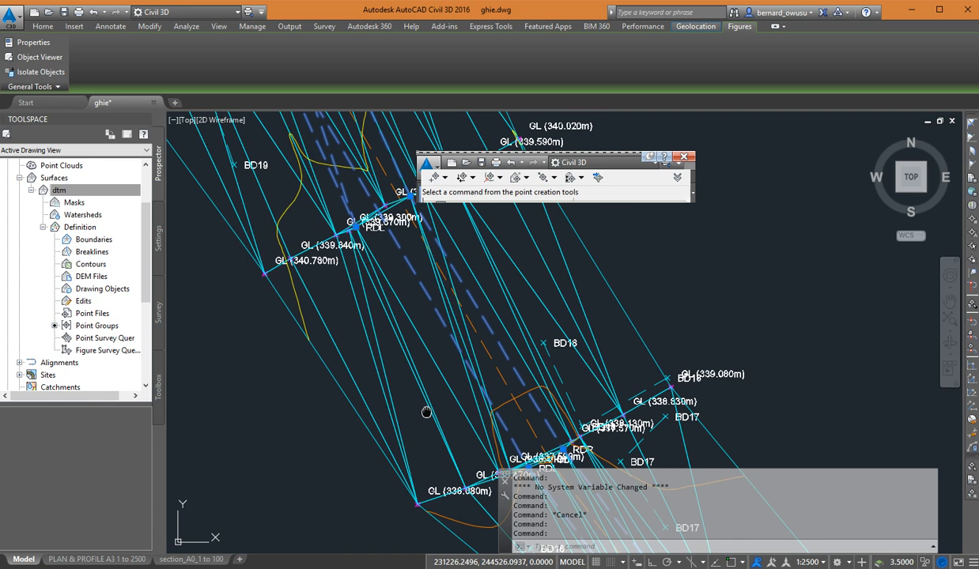
middle_click_drag(432, 406, 394, 389)
scroll(426, 431, "up", 1)
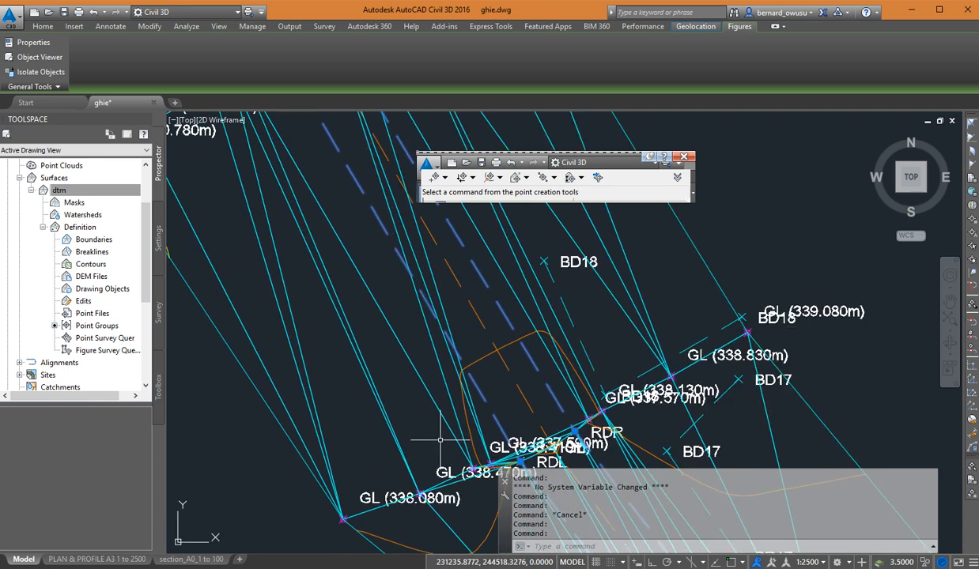
- Compare the RDR and RDL figures with the surface triangles between the BD18 and GL (339.850m) cross-sections, and clear the figure selection
scroll(438, 451, "down", 1)
middle_click_drag(487, 436, 523, 432)
mouse_move(346, 368)
middle_mouse_down()
mouse_move(267, 395)
mouse_move(287, 384)
mouse_move(288, 340)
middle_mouse_up()
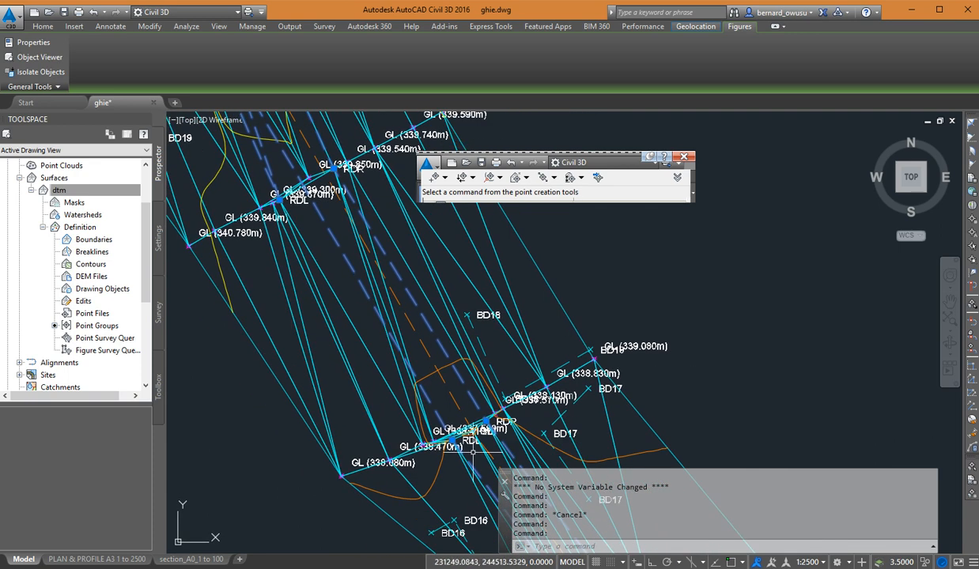
scroll(472, 419, "up", 2)
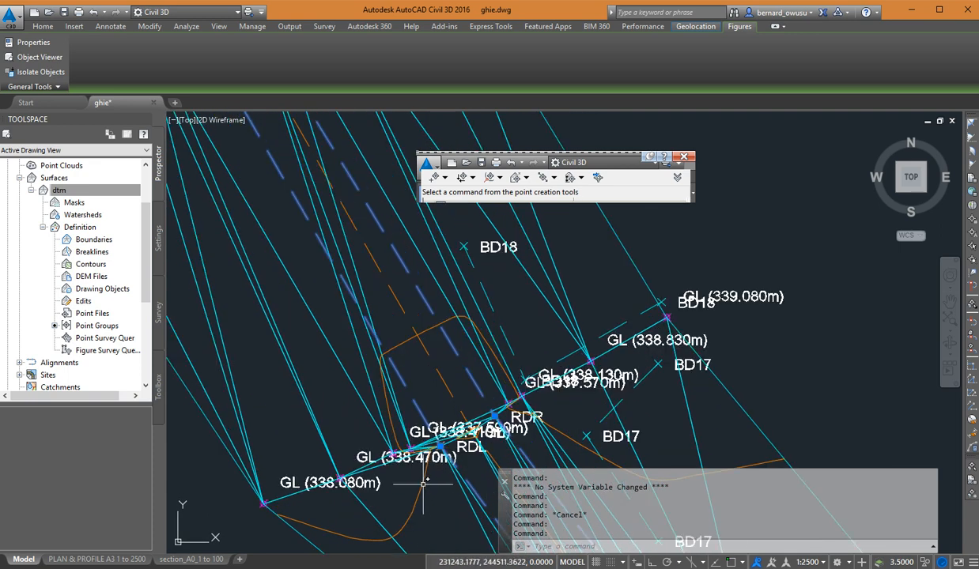
scroll(424, 483, "down", 2)
scroll(423, 451, "up", 2)
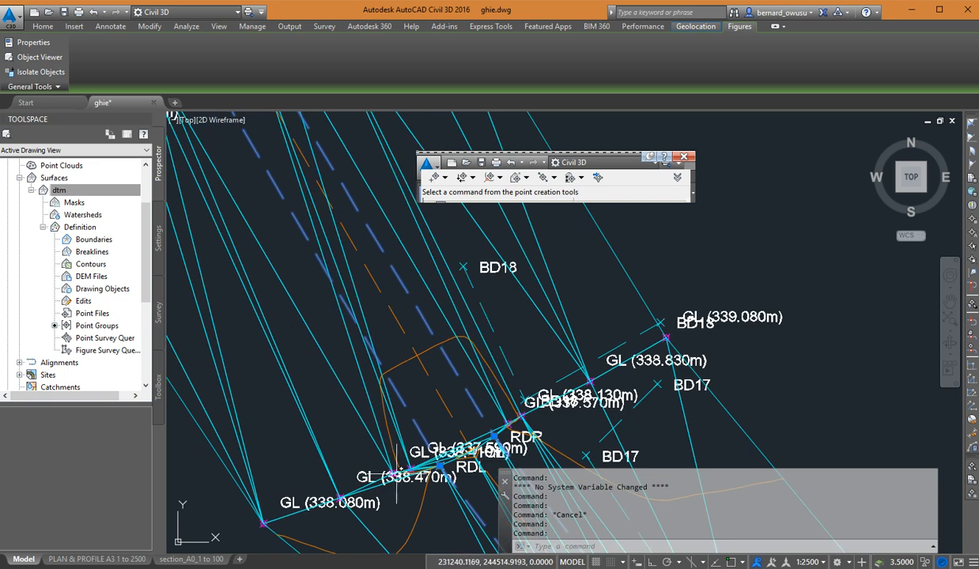
scroll(394, 475, "down", 2)
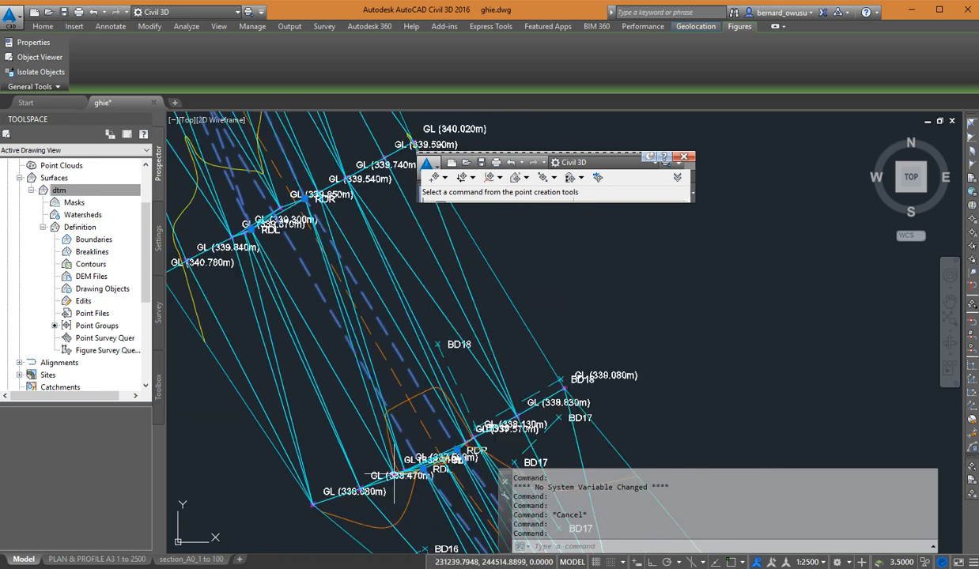
scroll(294, 194, "up", 3)
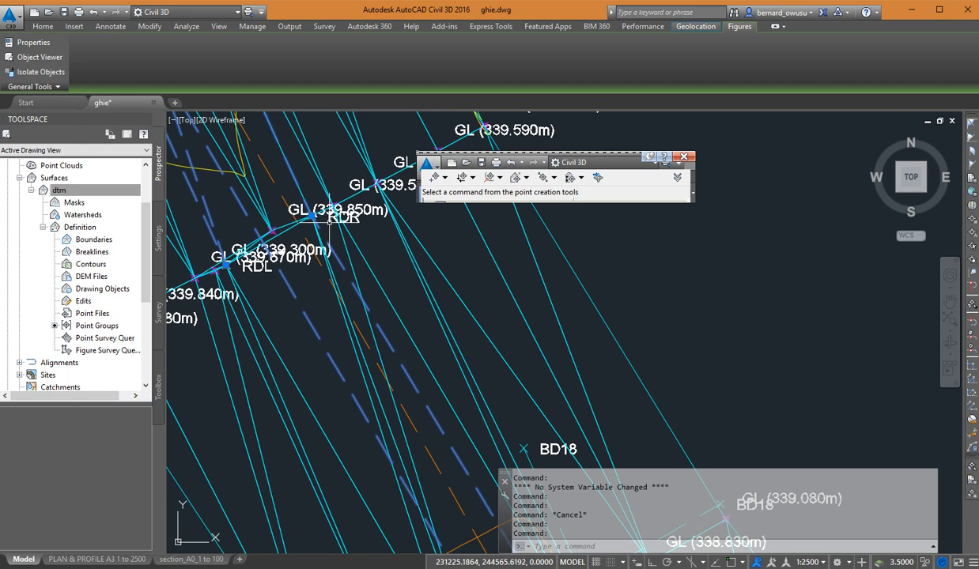
scroll(320, 218, "down", 3)
mouse_move(319, 215)
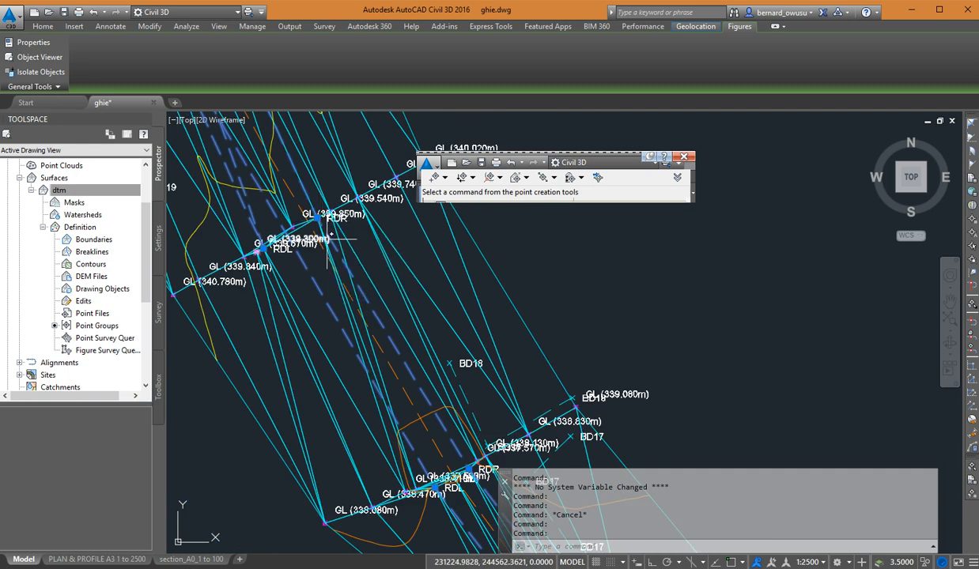
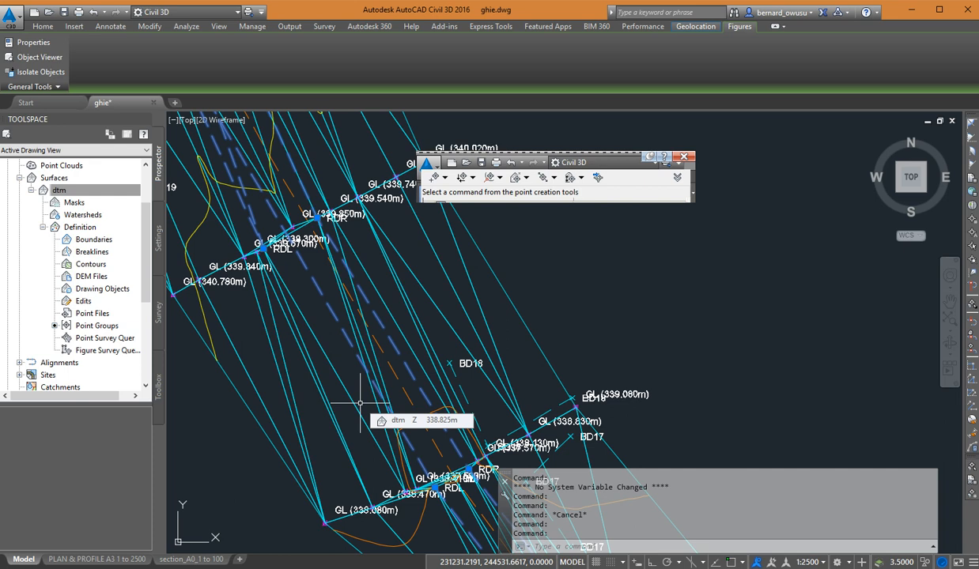
key("Escape")
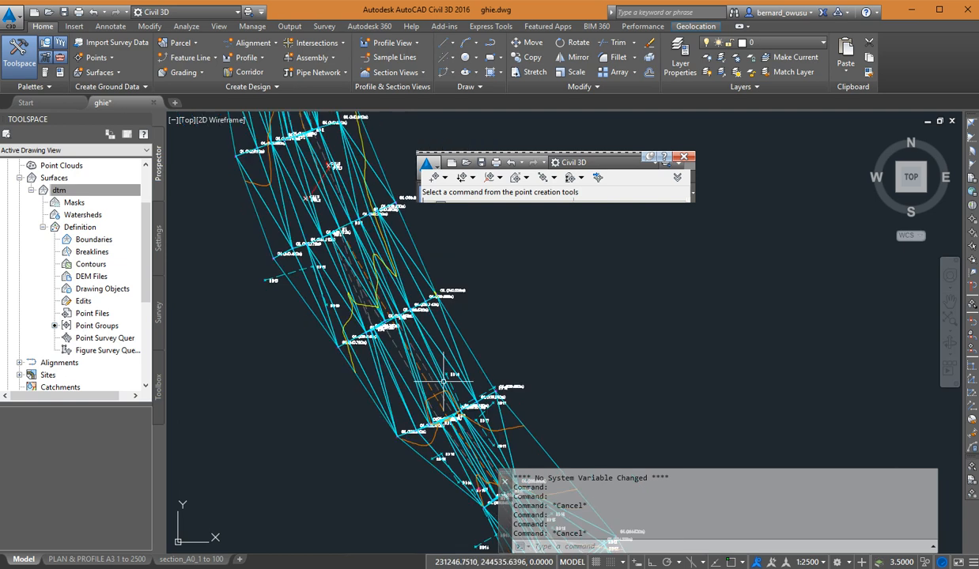
- Examine the dtm triangulation around the BD18 cross-section and southward to the CUL1 and CUL2 culvert points
scroll(428, 379, "down", 5)
scroll(429, 383, "down", 2)
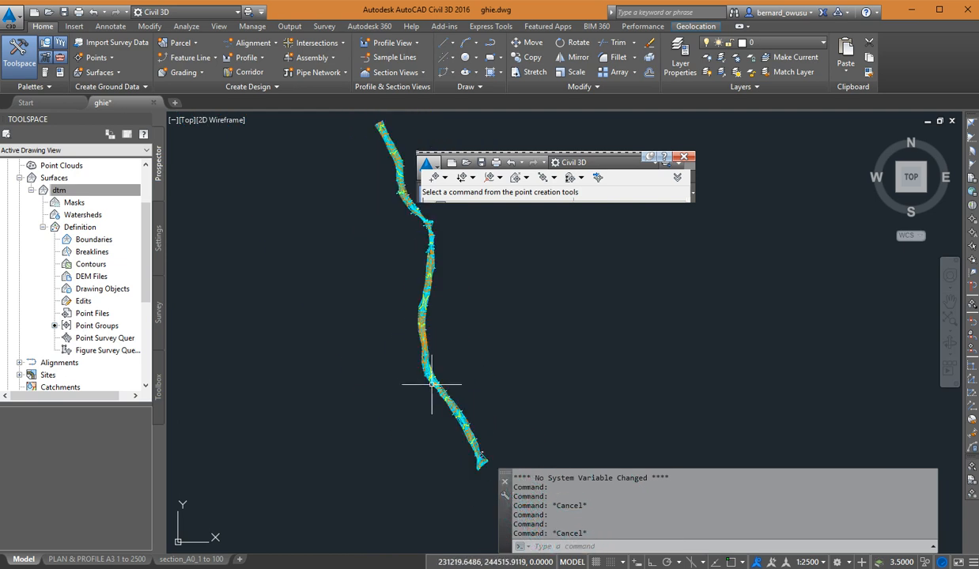
scroll(432, 385, "up", 6)
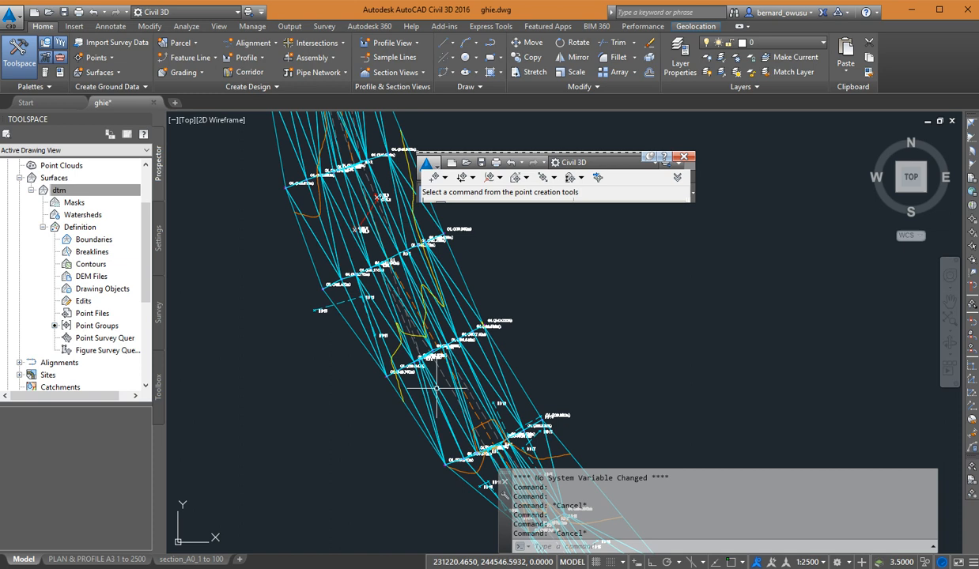
scroll(437, 388, "up", 3)
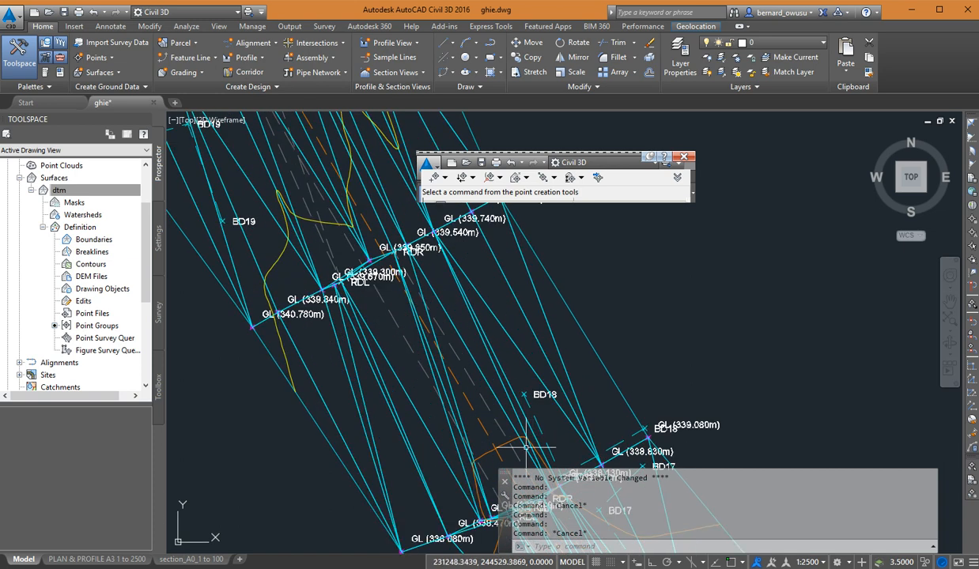
scroll(506, 412, "down", 2)
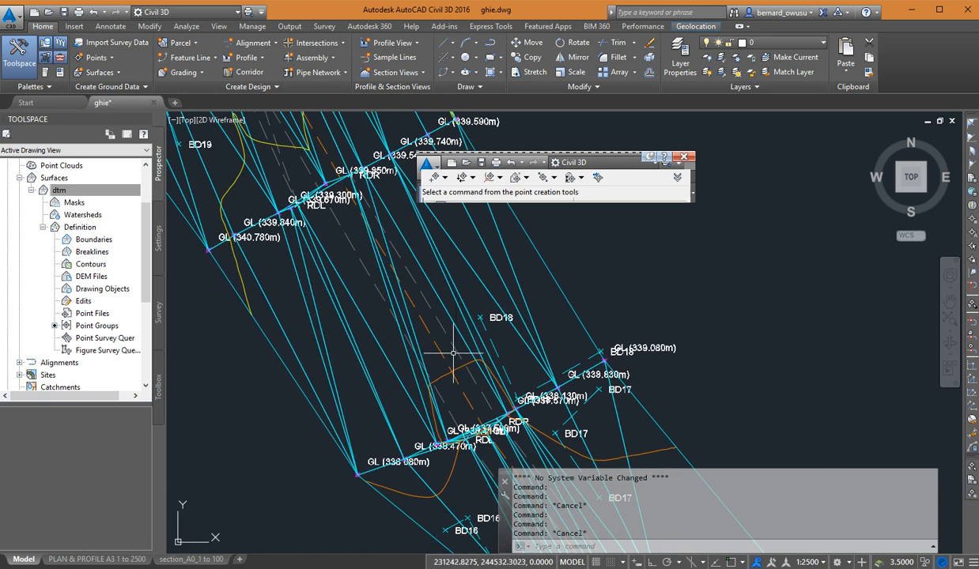
scroll(453, 348, "down", 4)
scroll(455, 384, "down", 3)
scroll(494, 332, "up", 6)
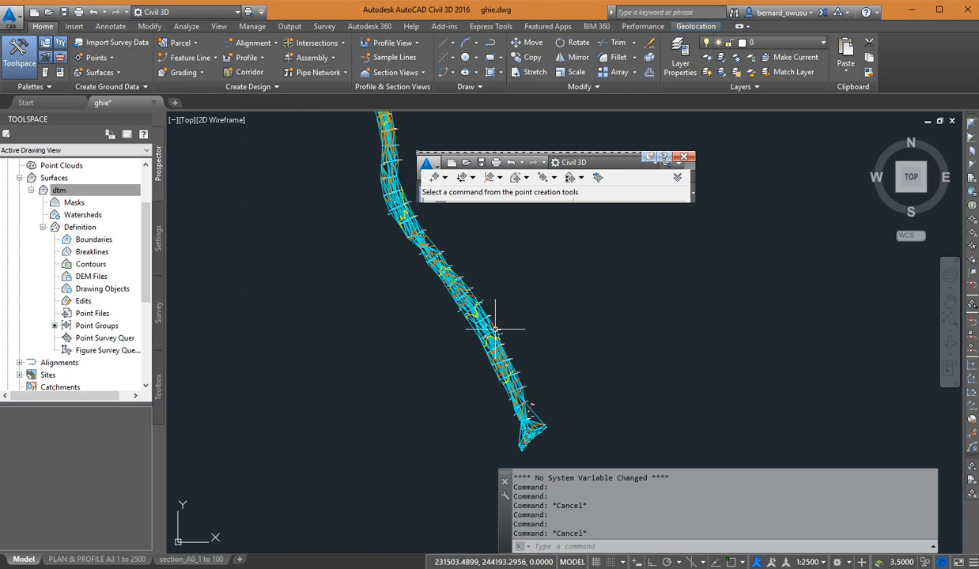
scroll(484, 362, "up", 3)
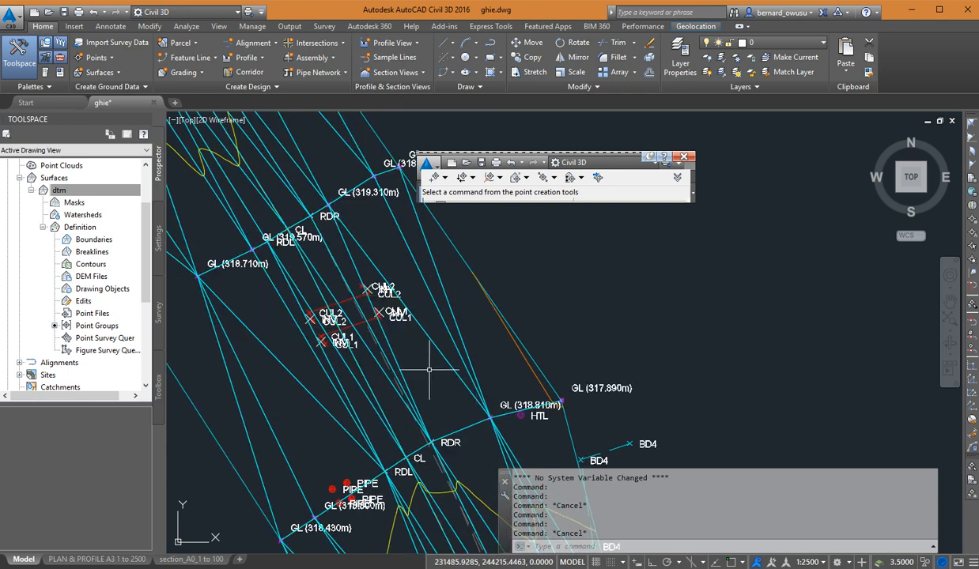
- Examine the dtm triangulation northward from the GL (344.400m) cross-section through the straight stretch and bend of the road
scroll(437, 376, "down", 4)
scroll(348, 308, "up", 2)
scroll(283, 280, "up", 5)
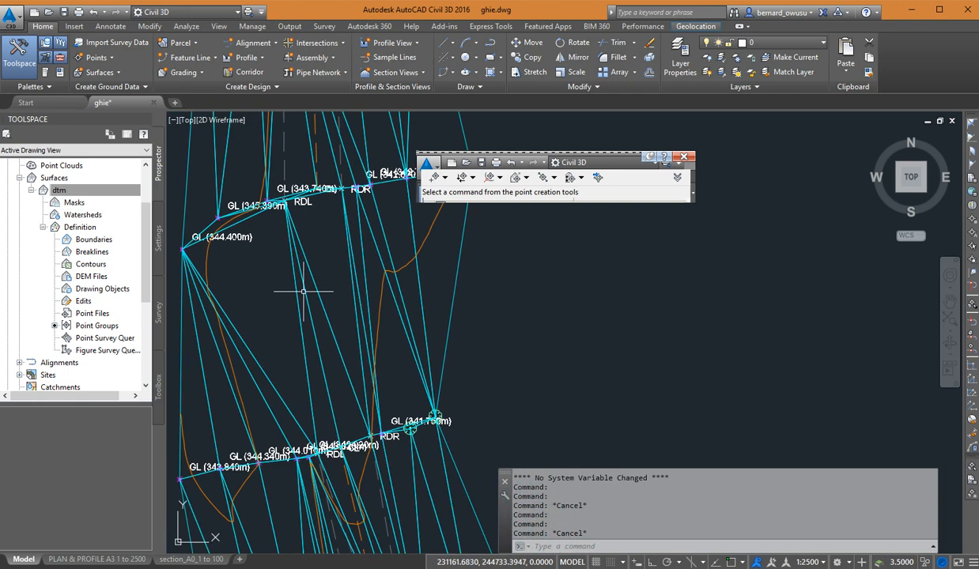
scroll(365, 347, "down", 5)
mouse_move(382, 360)
middle_mouse_down()
mouse_move(379, 310)
mouse_move(380, 321)
middle_mouse_up()
scroll(395, 332, "up", 4)
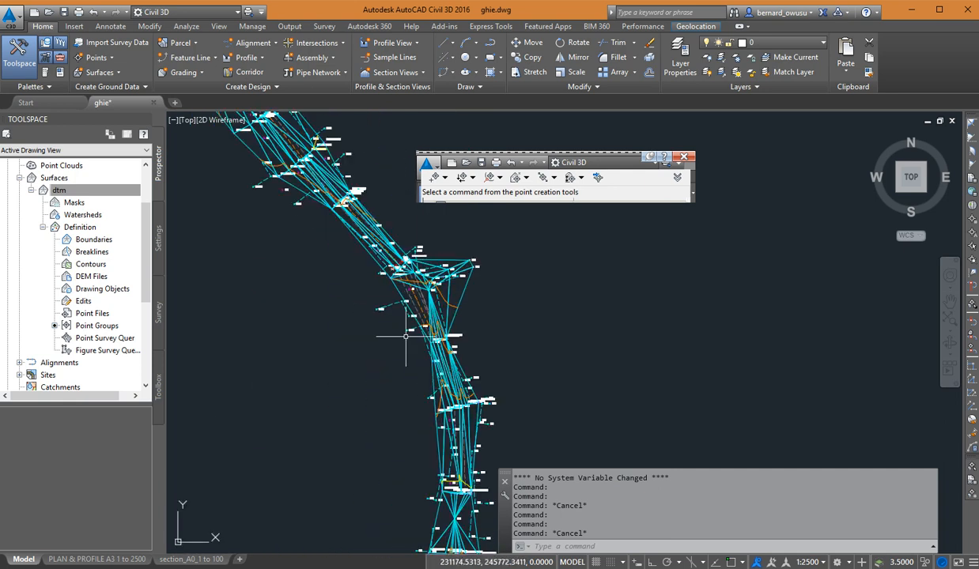
scroll(395, 316, "up", 5)
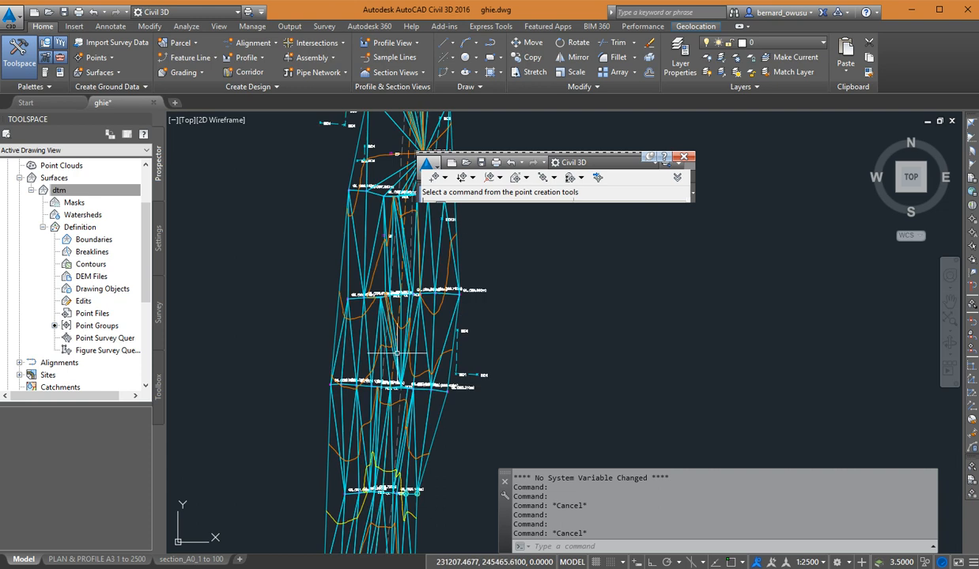
scroll(350, 207, "down", 4)
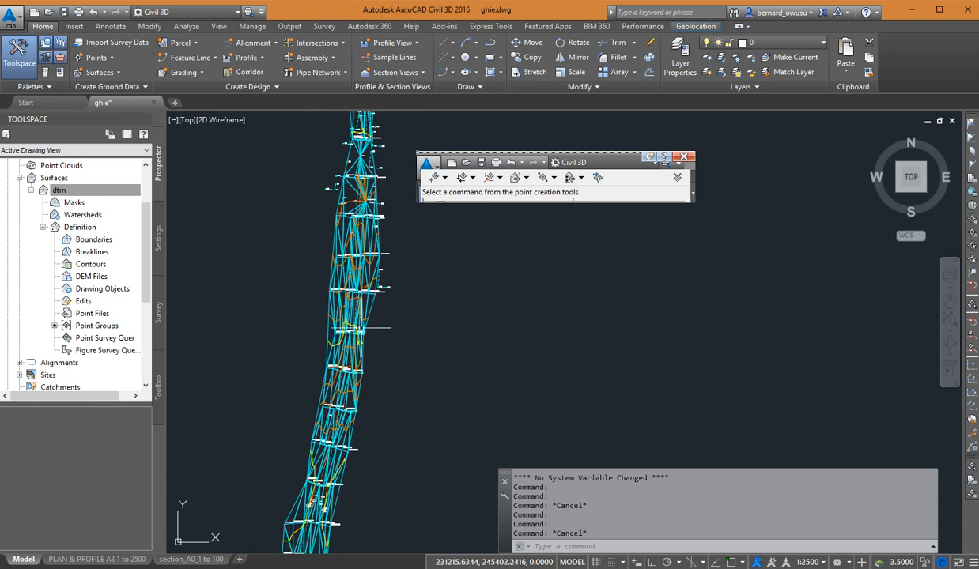
mouse_move(361, 328)
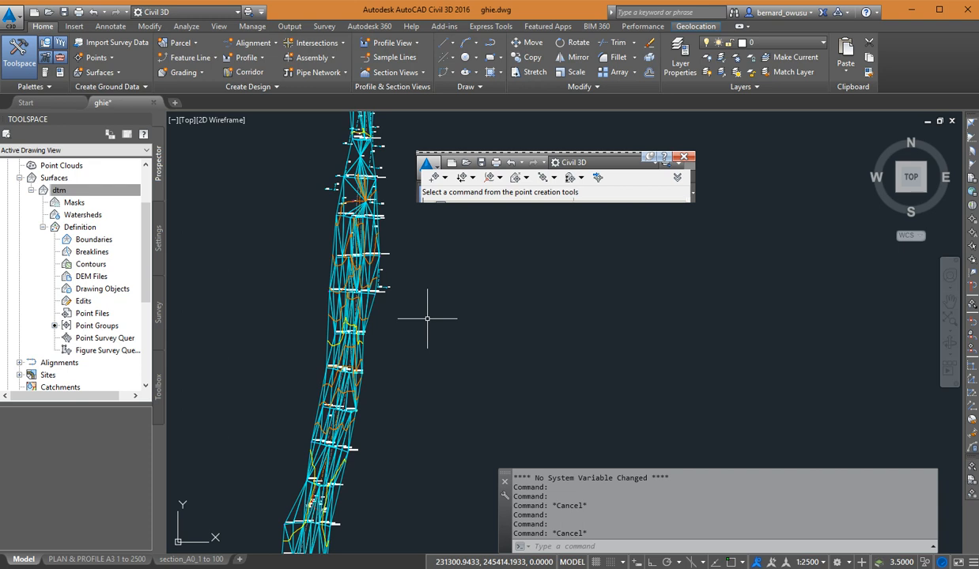
- Draw a nearly east-west line about 195 m long across the northern straight stretch of the surface
middle_click_drag(513, 335, 475, 326)
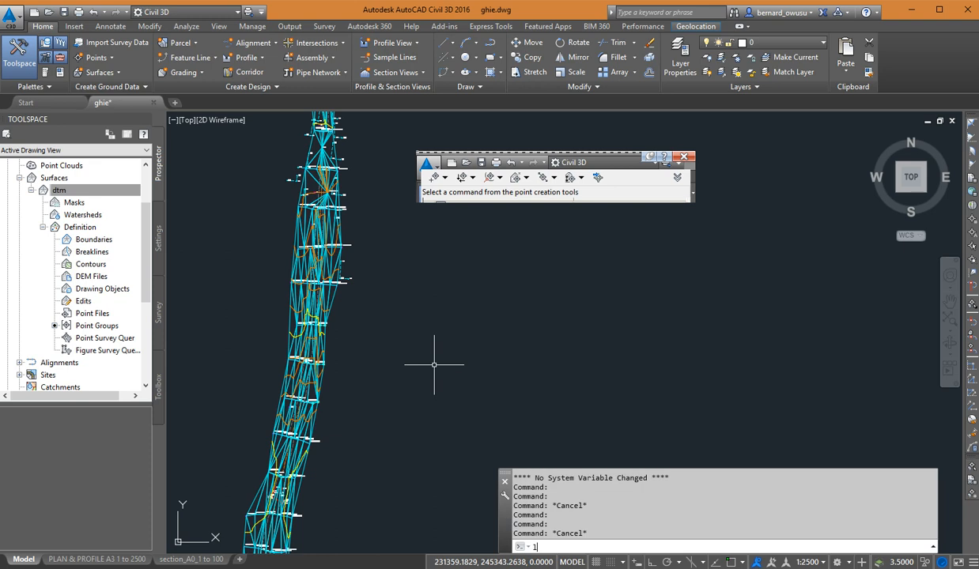
type("L")
key("Return")
mouse_move(292, 255)
middle_mouse_down()
mouse_move(332, 290)
mouse_move(328, 284)
middle_mouse_up()
left_click(293, 283)
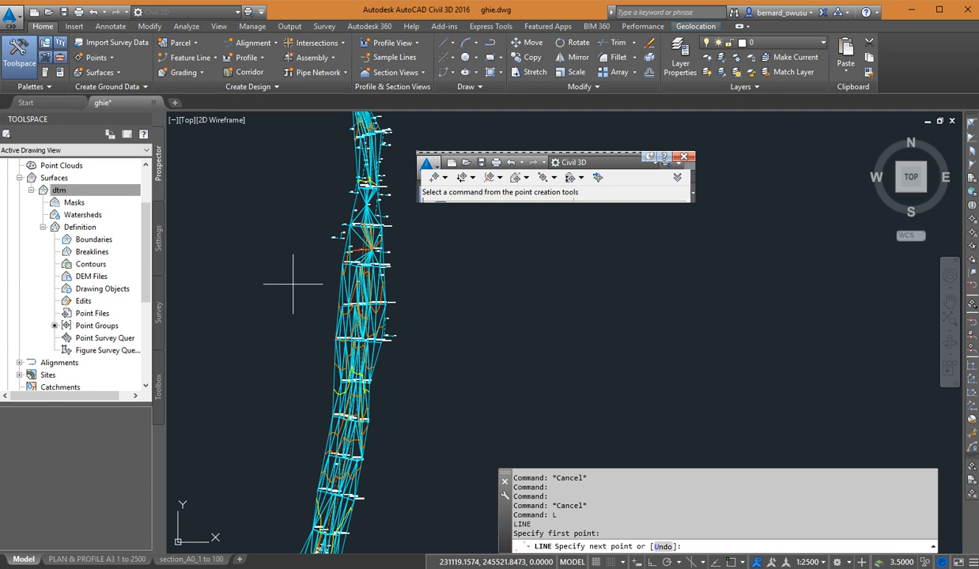
right_click(444, 286)
left_click(472, 307)
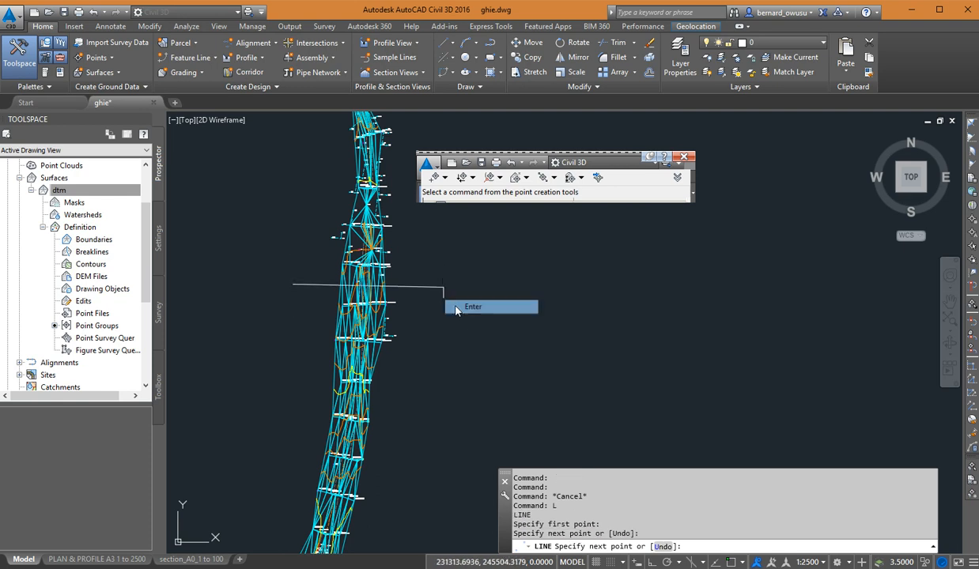
- Move the point creation toolbar off the drawing area to clear the view of the surface and the transverse line
scroll(512, 313, "up", 3)
scroll(522, 329, "up", 2)
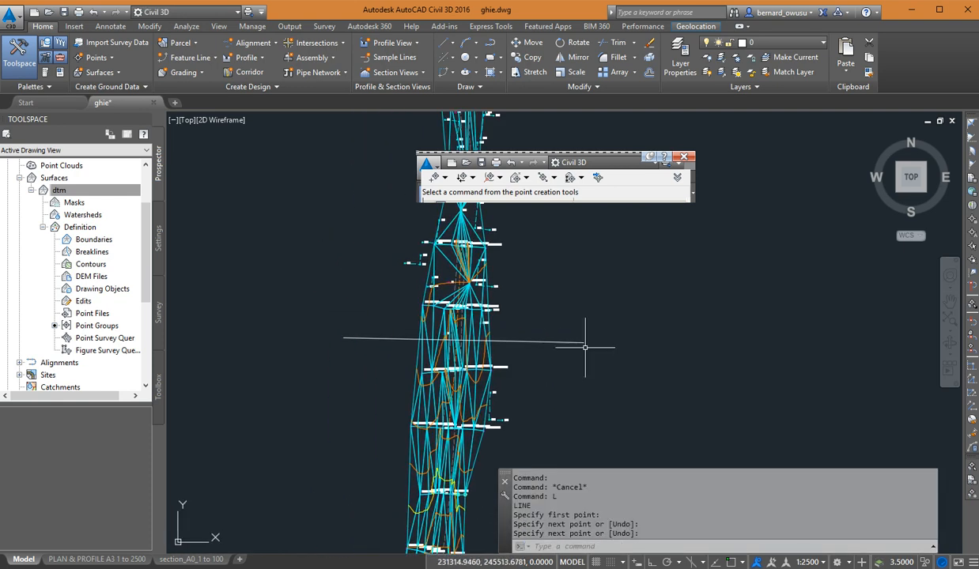
scroll(566, 335, "up", 2)
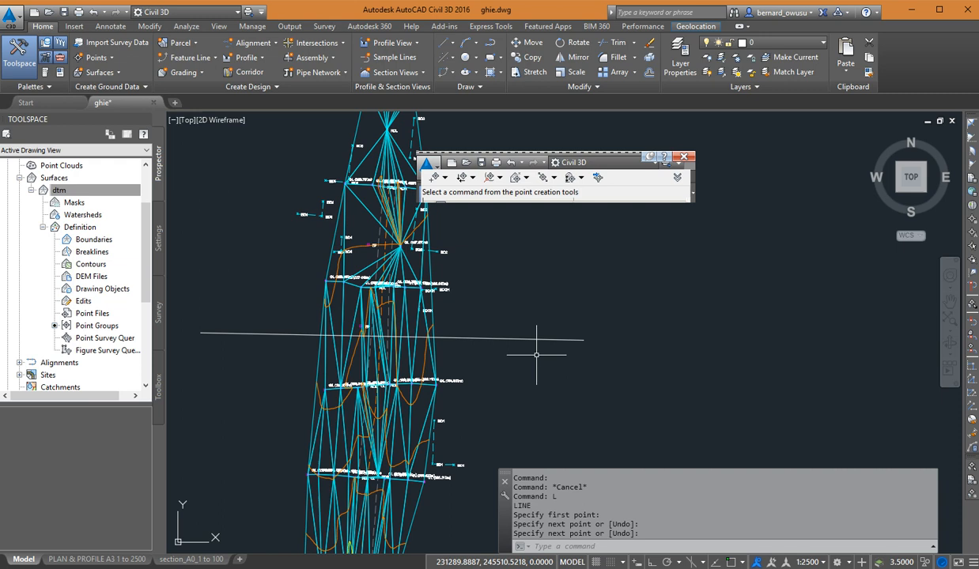
scroll(568, 338, "down", 1)
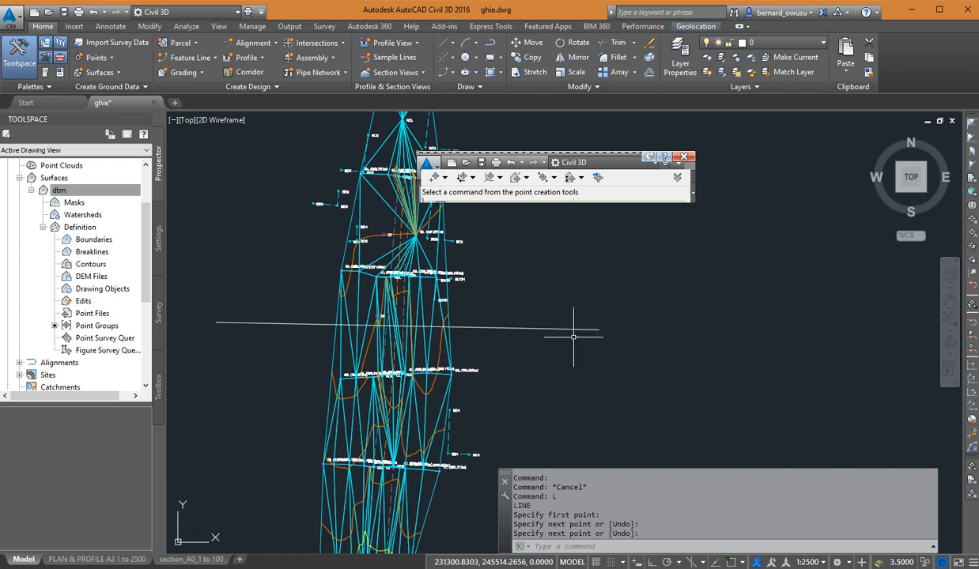
scroll(529, 325, "down", 1)
middle_click_drag(520, 324, 477, 323)
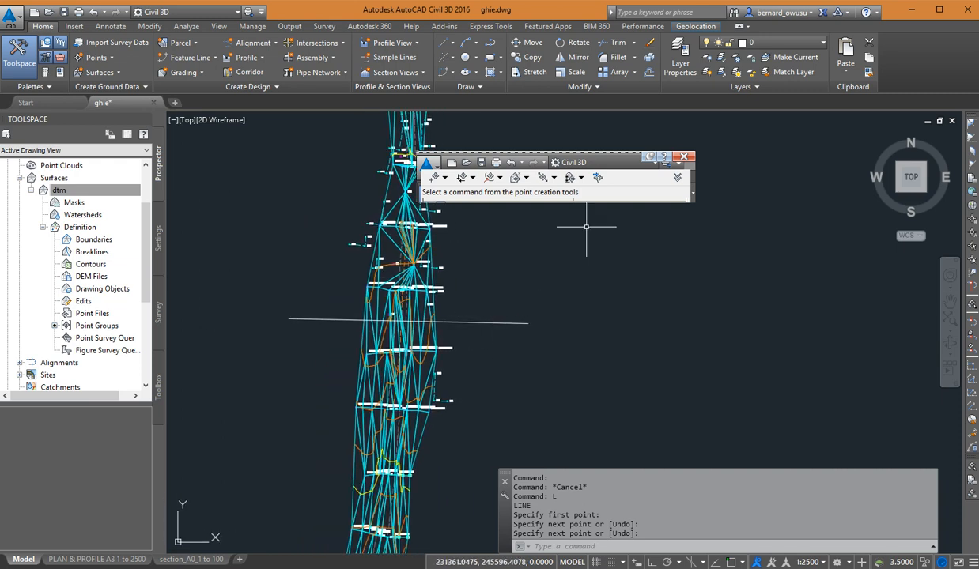
mouse_move(616, 165)
left_mouse_down()
mouse_move(623, 201)
mouse_move(551, 82)
mouse_move(513, 41)
left_mouse_up()
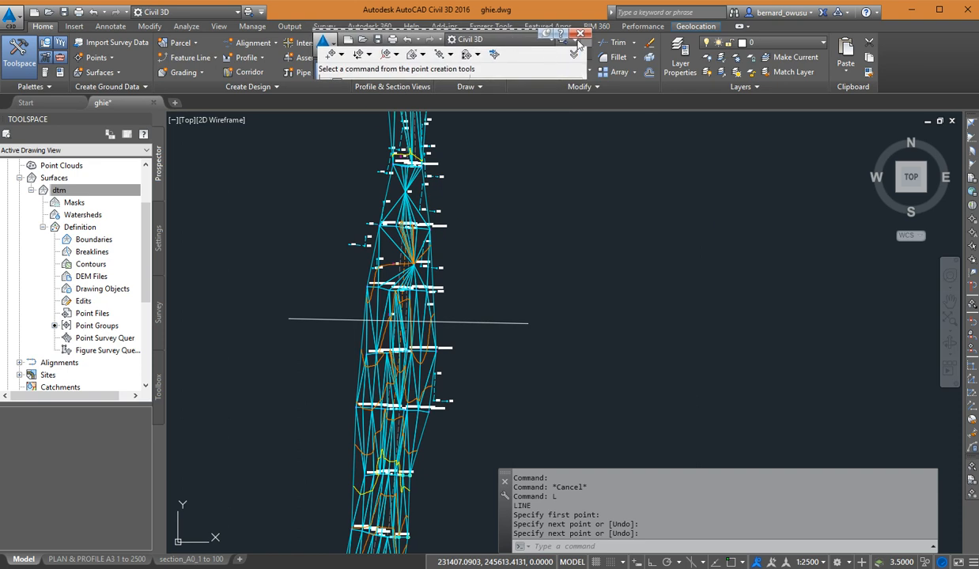
left_click_drag(502, 33, 482, 12)
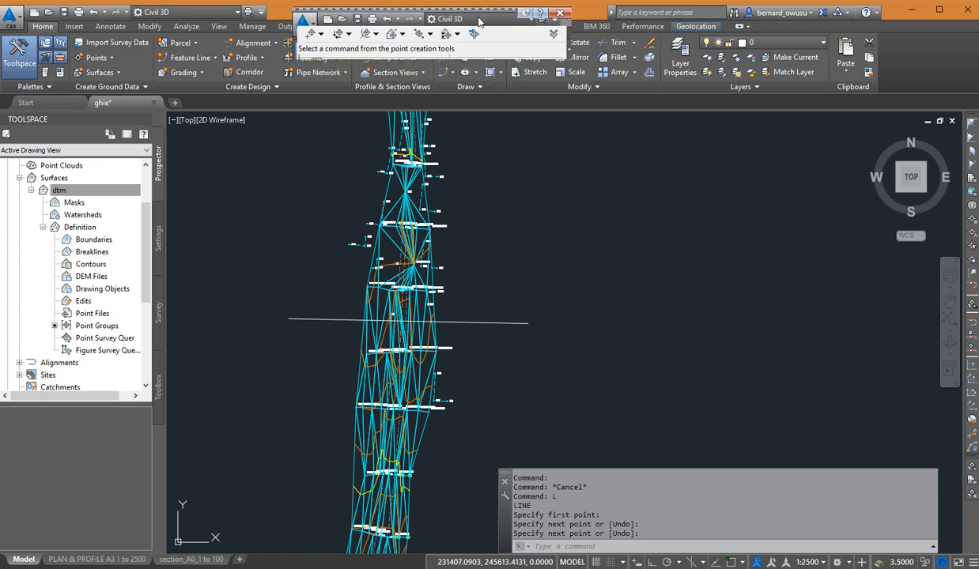
mouse_move(497, 287)
middle_mouse_down()
mouse_move(458, 271)
mouse_move(475, 280)
mouse_move(447, 281)
middle_mouse_up()
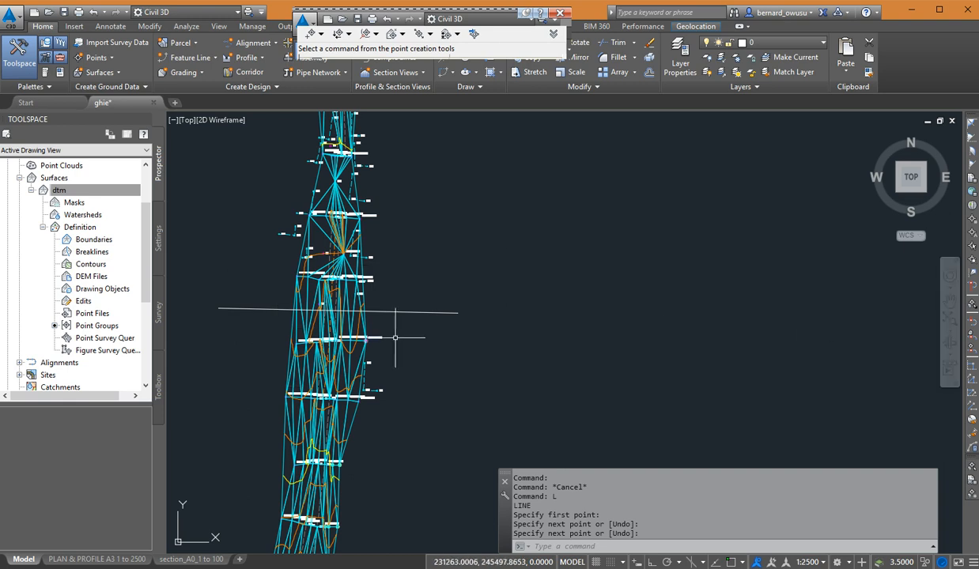
middle_click_drag(449, 269, 459, 276)
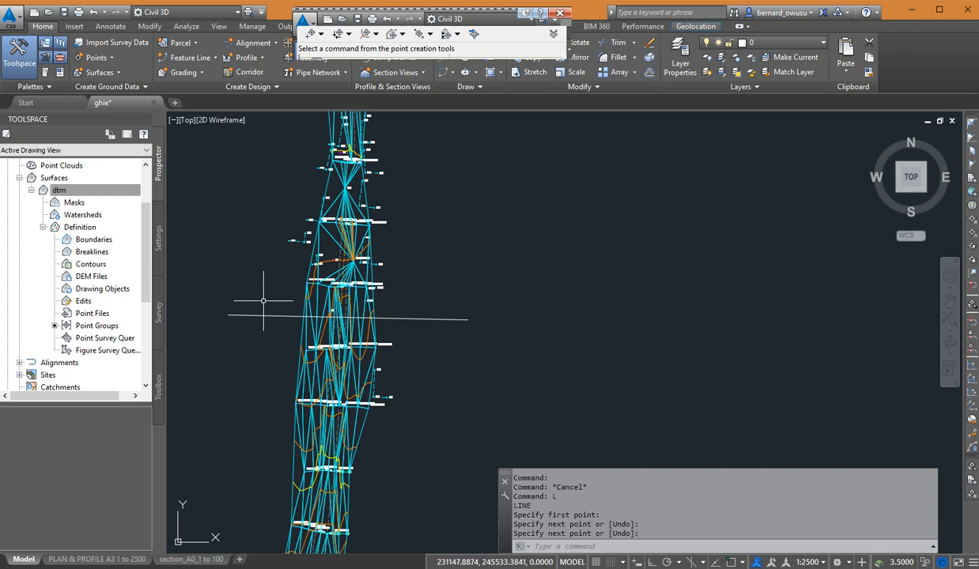
middle_click_drag(661, 320, 674, 306)
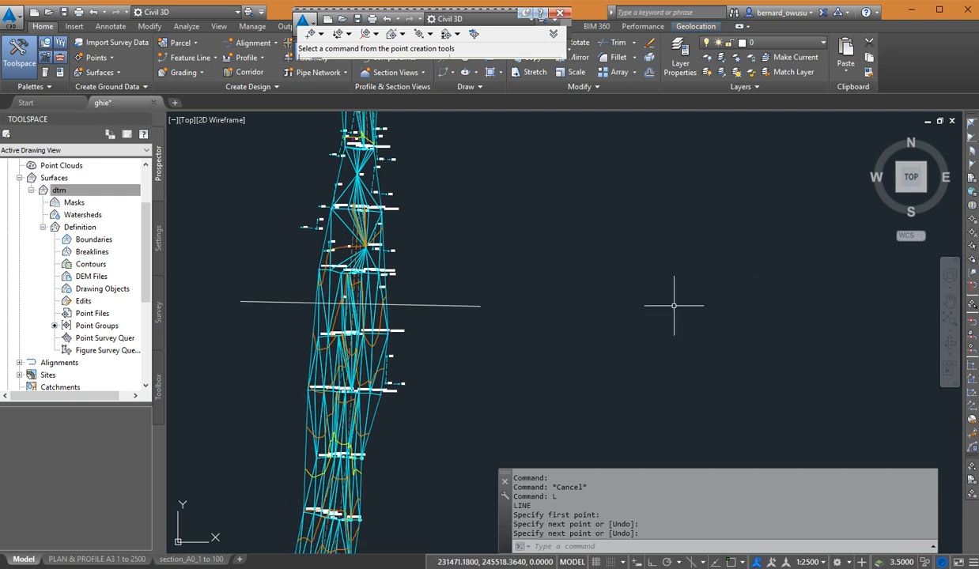
middle_click_drag(294, 306, 269, 334)
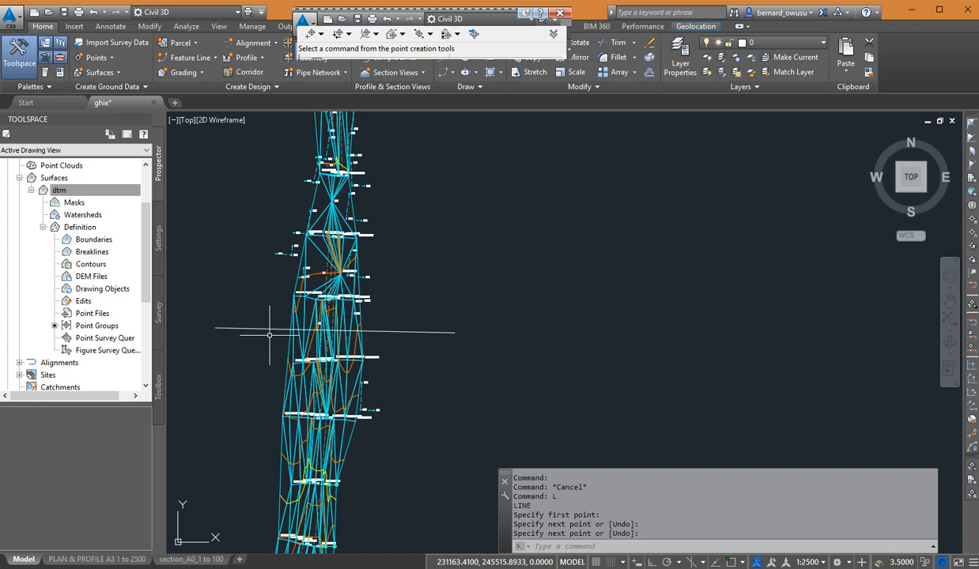
key("Return")
left_click(268, 329)
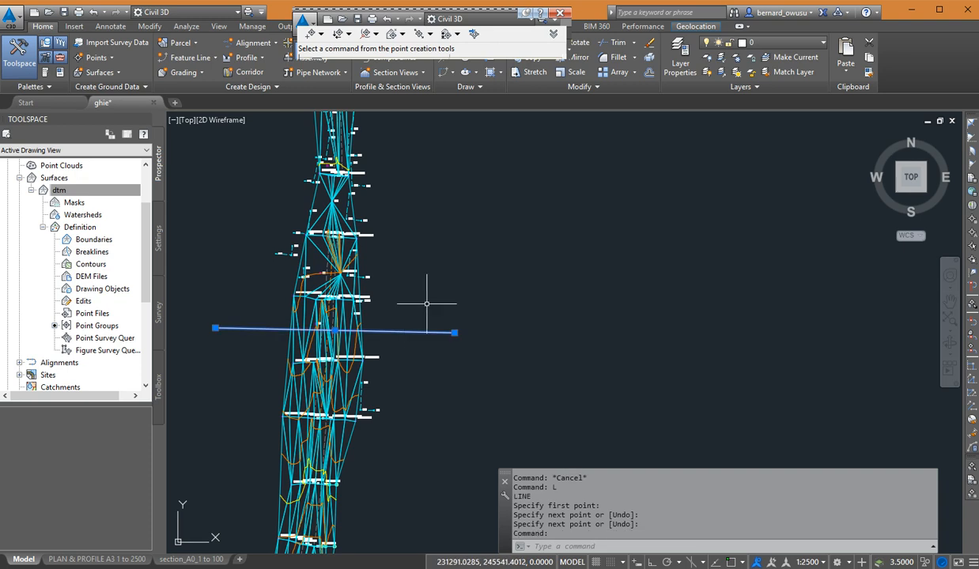
middle_click_drag(448, 280, 461, 267)
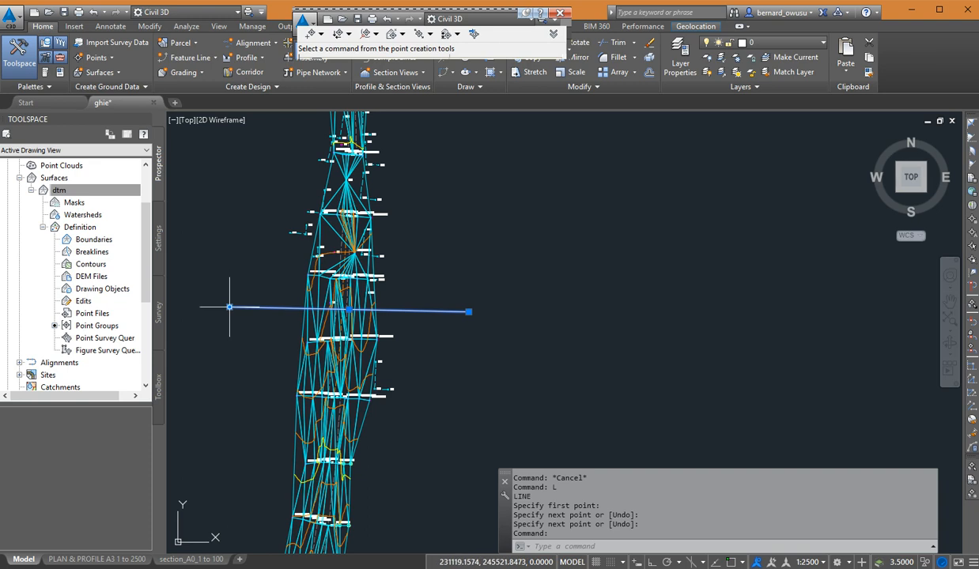
right_click(442, 290)
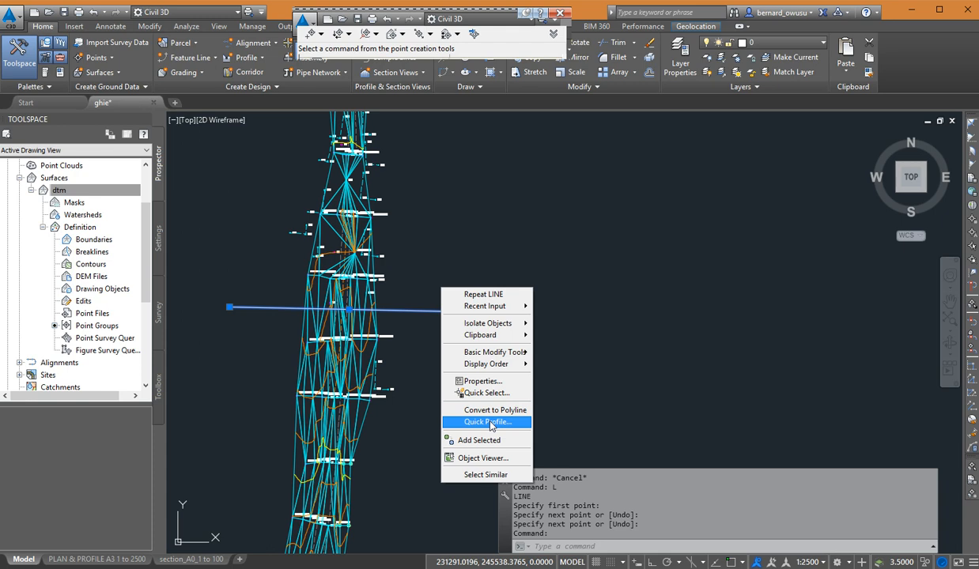
left_click(644, 383)
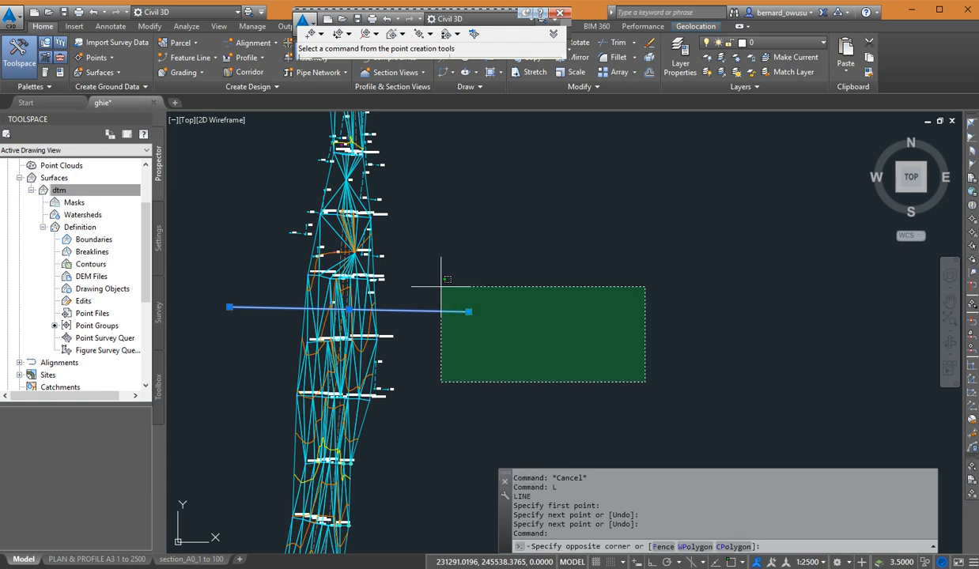
left_click(649, 341)
key("Escape")
key("Escape")
key("Escape")
key("Escape")
middle_click_drag(584, 295, 556, 282)
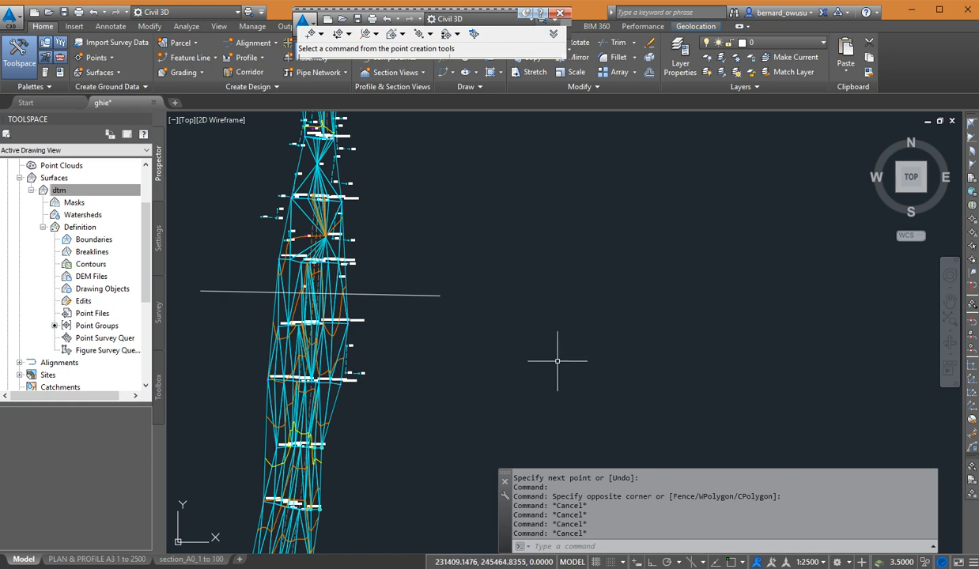
middle_click_drag(307, 346, 332, 98)
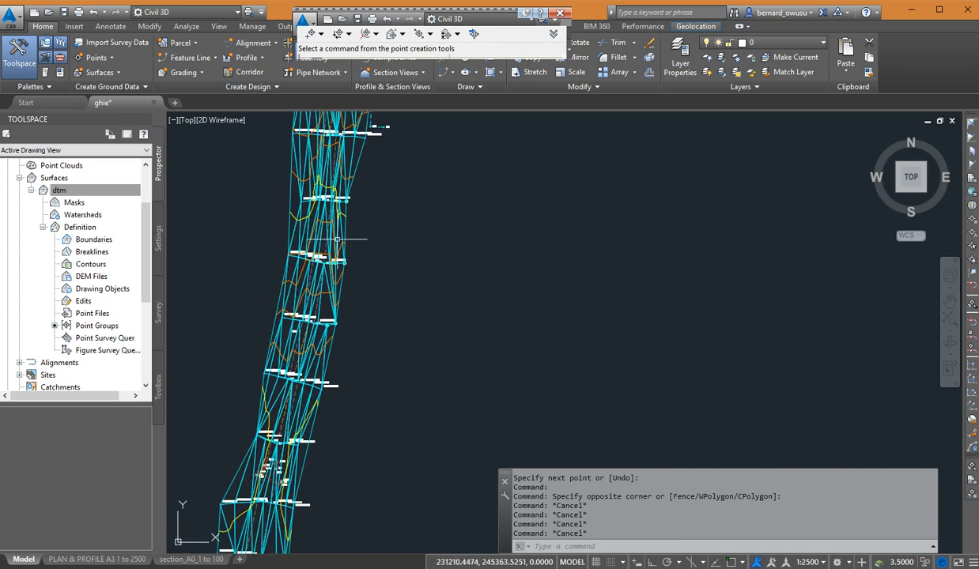
middle_click_drag(338, 237, 369, 119)
middle_click_drag(635, 280, 568, 563)
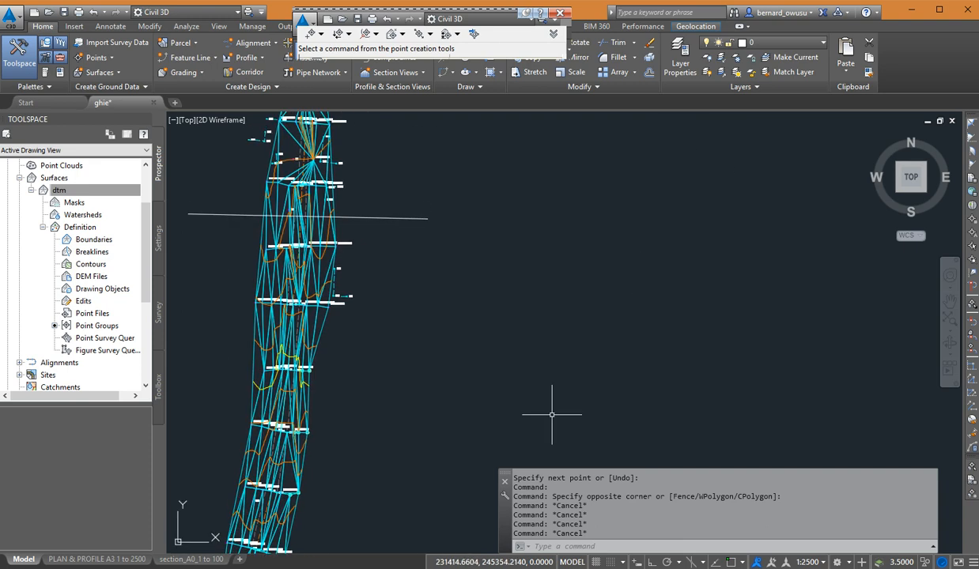
middle_click_drag(548, 355, 550, 487)
middle_click_drag(532, 368, 644, 354)
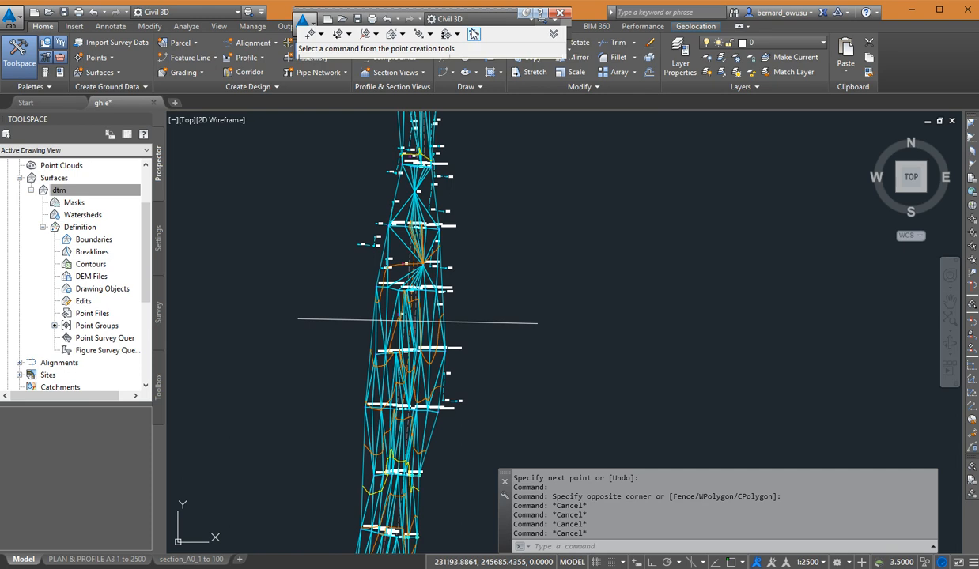
- Move the point creation toolbar off the ribbon and split the model space into two vertical viewports
left_click_drag(491, 15, 189, 465)
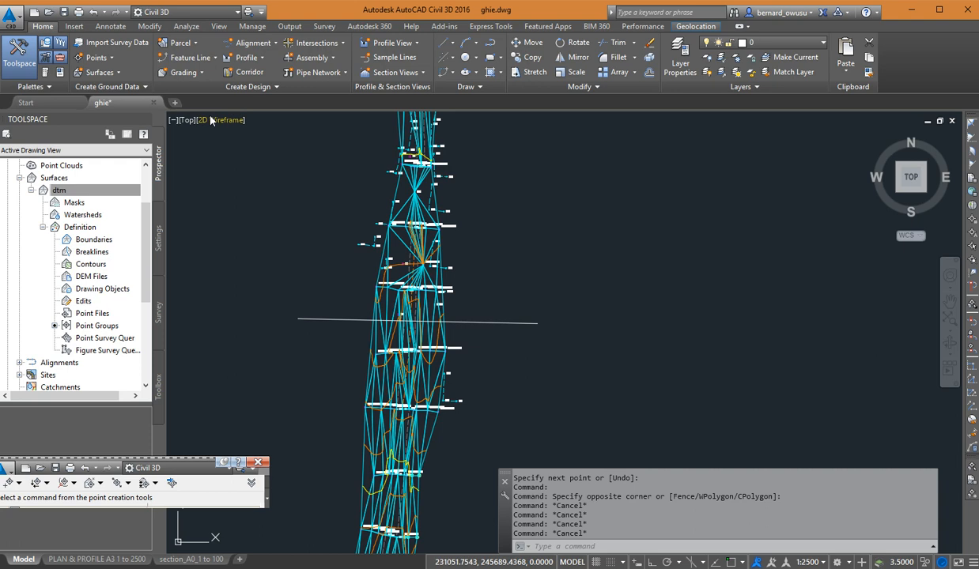
left_click(219, 26)
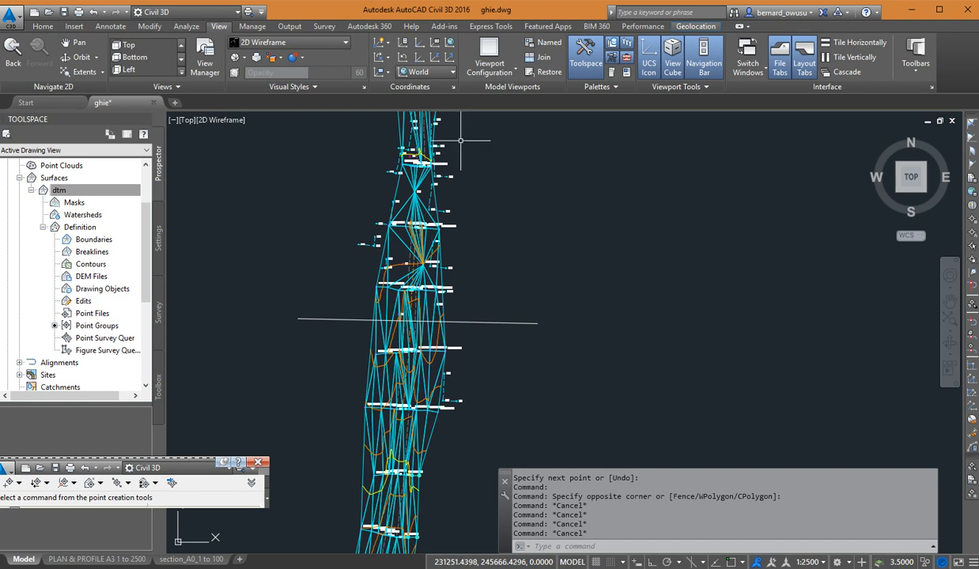
left_click(515, 73)
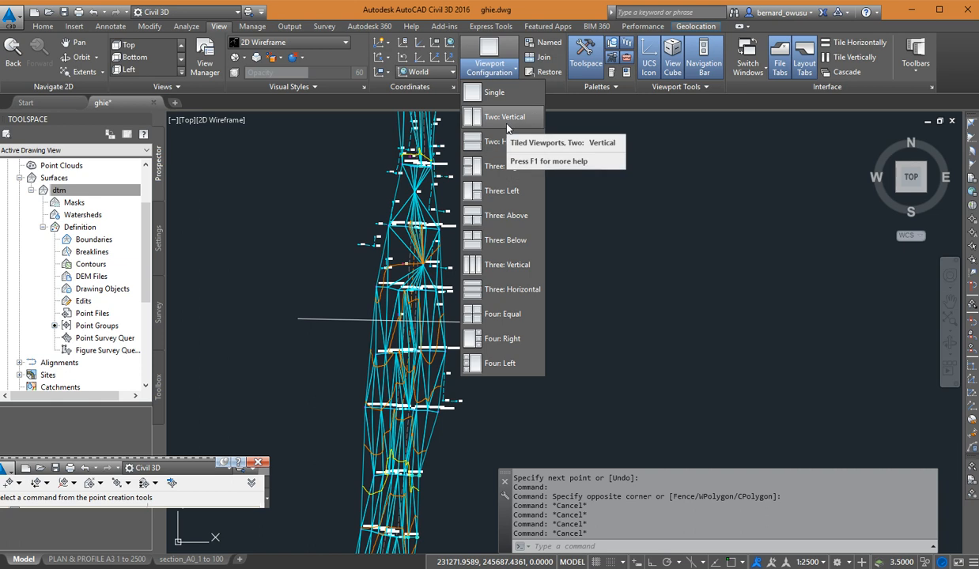
left_click(506, 74)
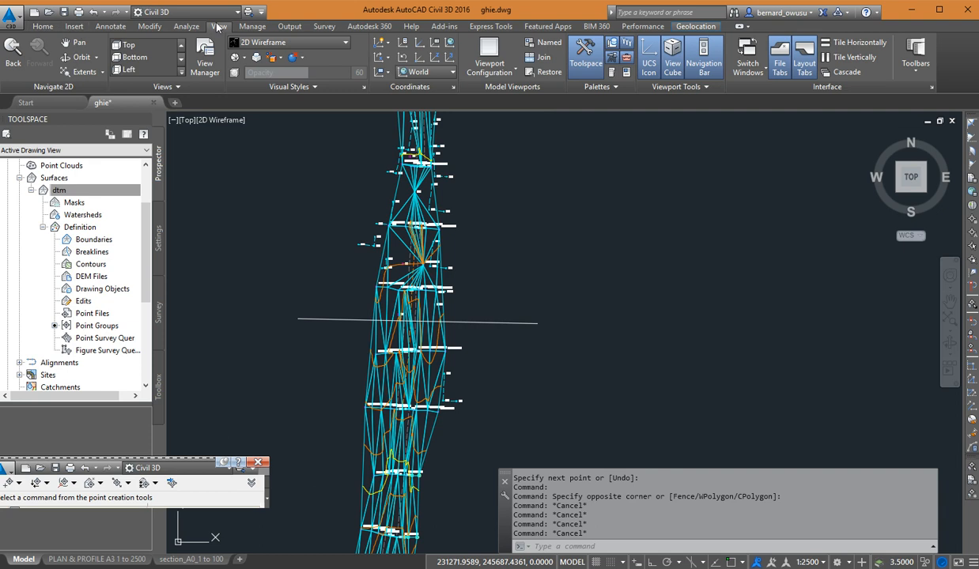
left_click(495, 68)
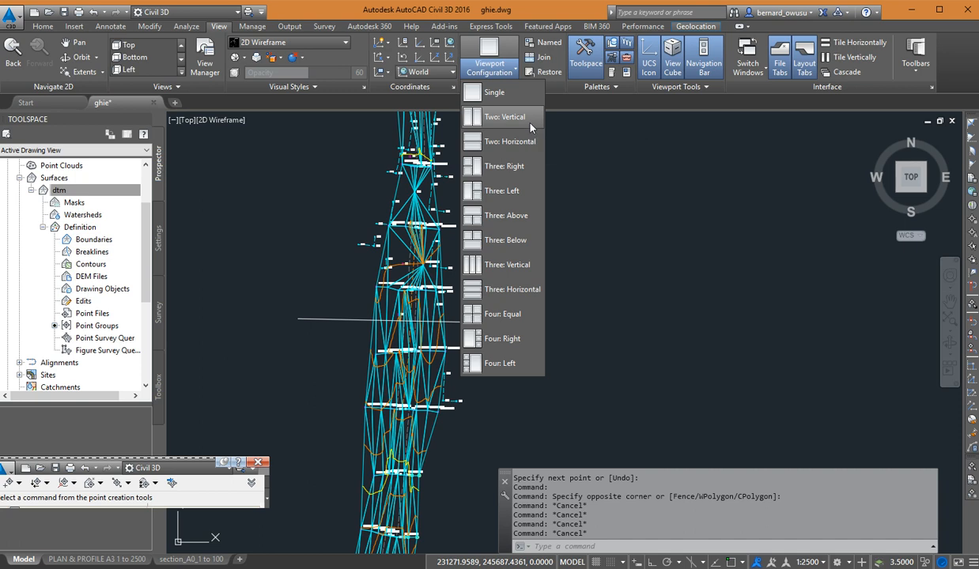
left_click(528, 126)
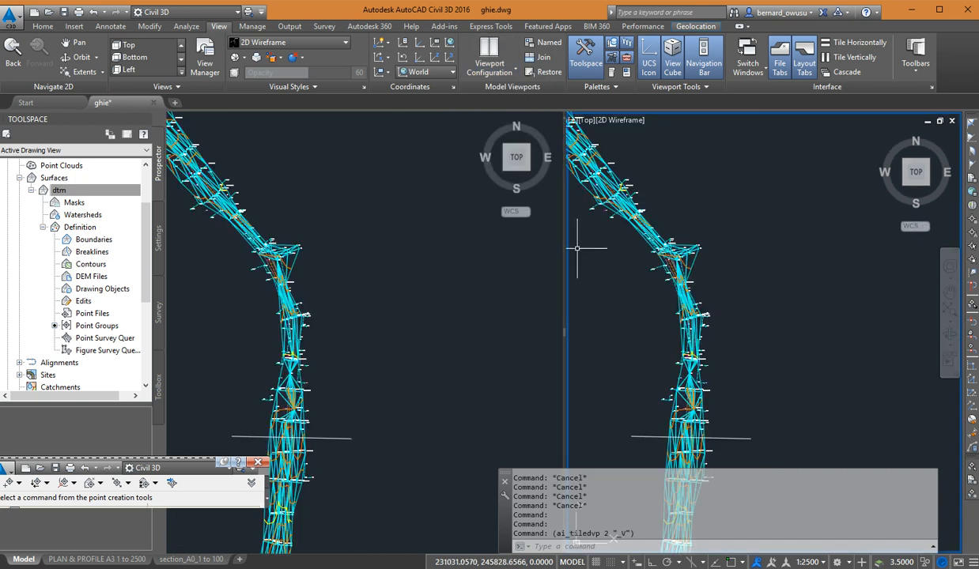
- Close the point creation toolbar and frame the transverse line with its surrounding triangulation in one viewport
left_click(433, 284)
mouse_move(365, 286)
middle_mouse_down()
mouse_move(387, 282)
mouse_move(416, 203)
middle_mouse_up()
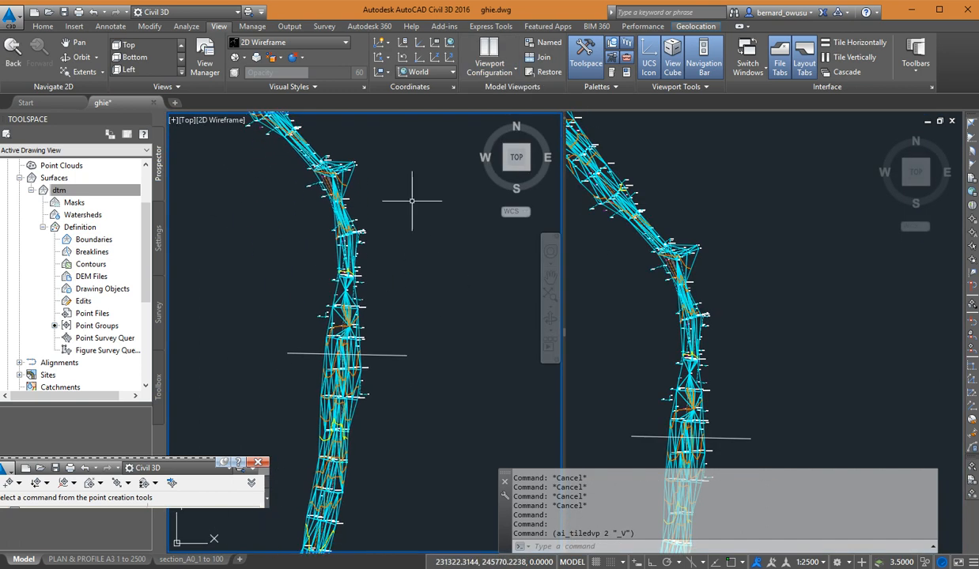
middle_click_drag(393, 332, 375, 280)
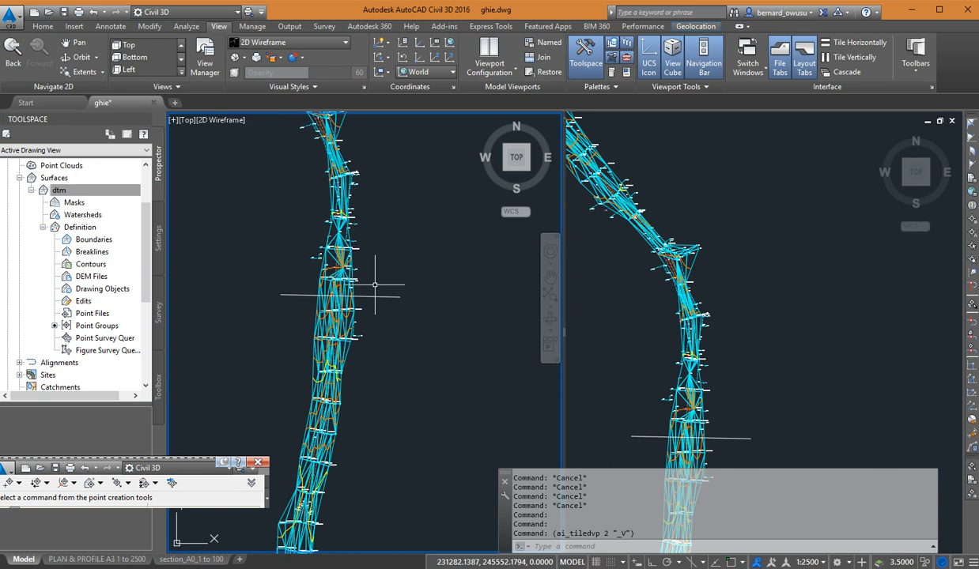
left_click(261, 464)
scroll(351, 356, "up", 3)
scroll(318, 324, "up", 2)
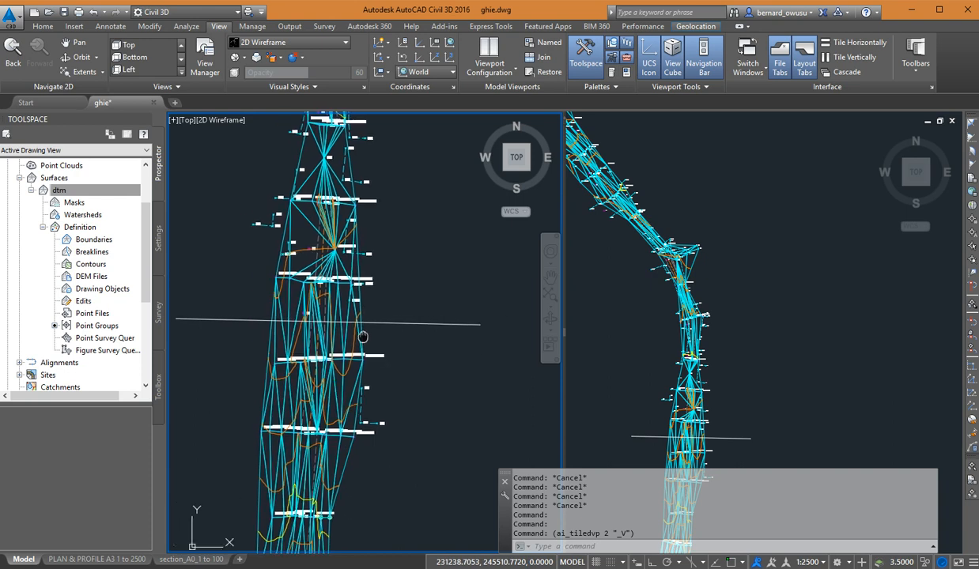
mouse_move(445, 326)
middle_mouse_down()
mouse_move(450, 314)
mouse_move(406, 300)
mouse_move(408, 288)
middle_mouse_up()
scroll(397, 331, "down", 2)
scroll(400, 321, "up", 2)
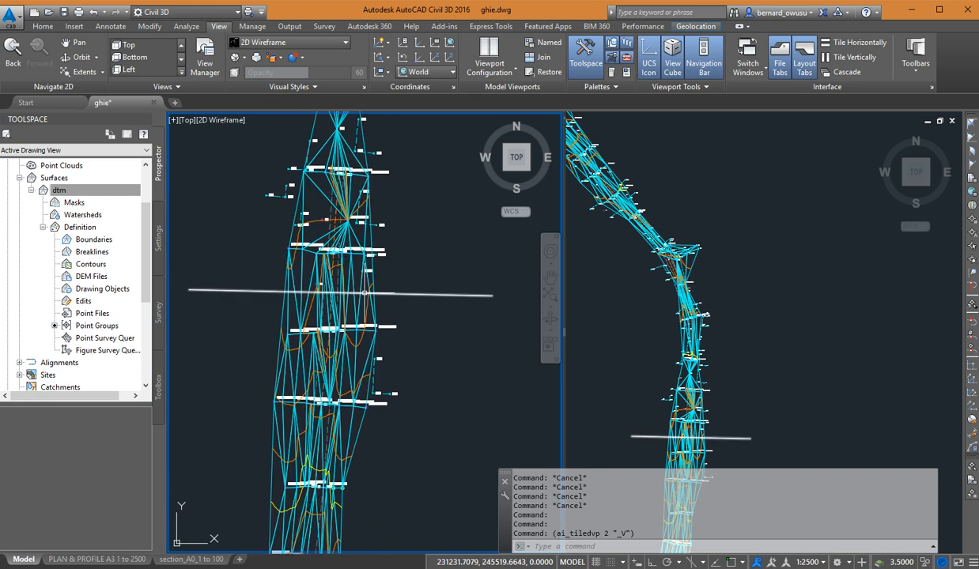
- Frame the full length of the dtm road corridor in the other viewport
left_click(775, 249)
scroll(716, 286, "down", 2)
middle_click_drag(742, 341, 610, 234)
mouse_move(755, 320)
middle_mouse_down()
mouse_move(706, 299)
mouse_move(614, 288)
middle_mouse_up()
scroll(762, 364, "down", 4)
middle_click_drag(760, 360, 714, 345)
middle_click_drag(782, 349, 738, 336)
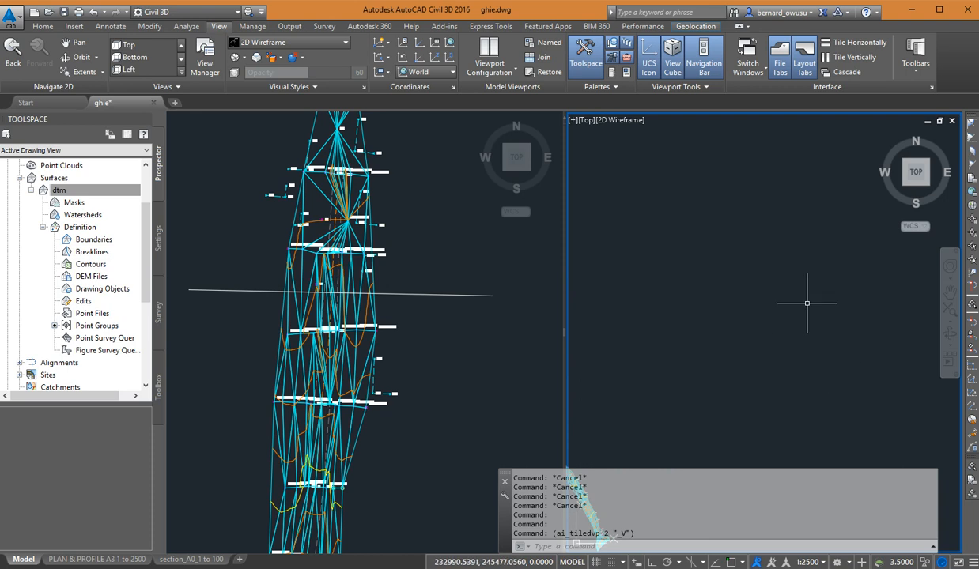
left_click(559, 370)
left_click(637, 361)
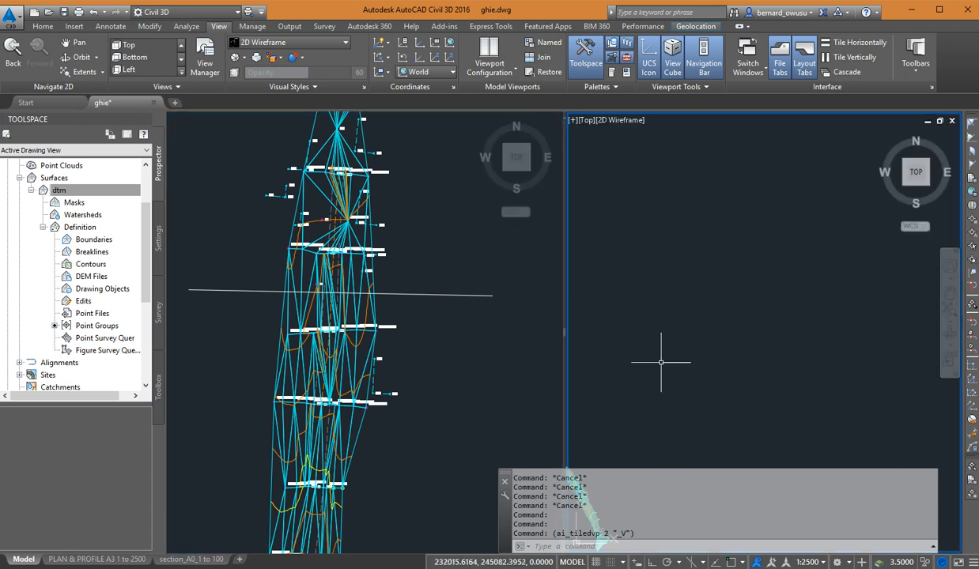
middle_click_drag(662, 306, 815, 285)
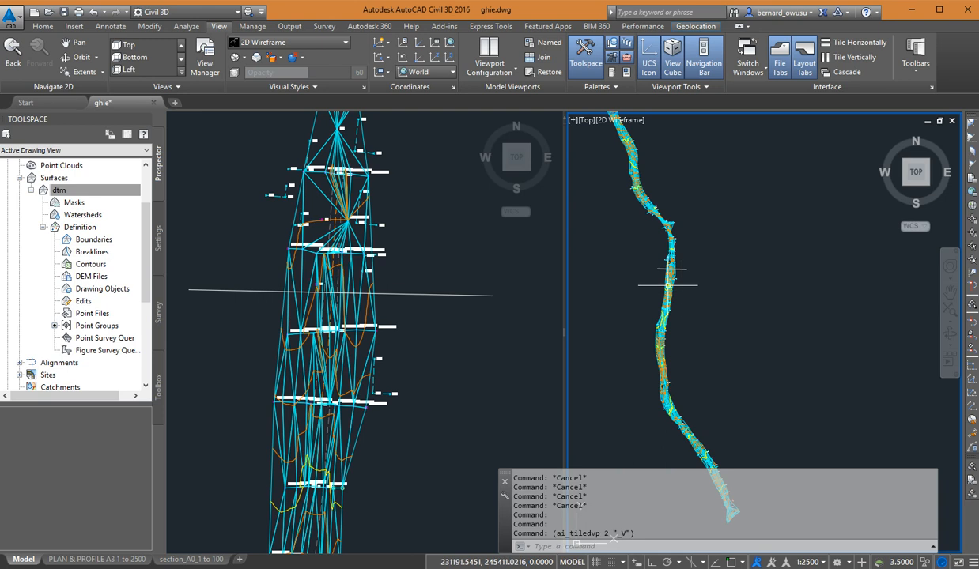
left_click(735, 307)
mouse_move(761, 256)
middle_mouse_down()
mouse_move(816, 362)
mouse_move(812, 280)
middle_mouse_up()
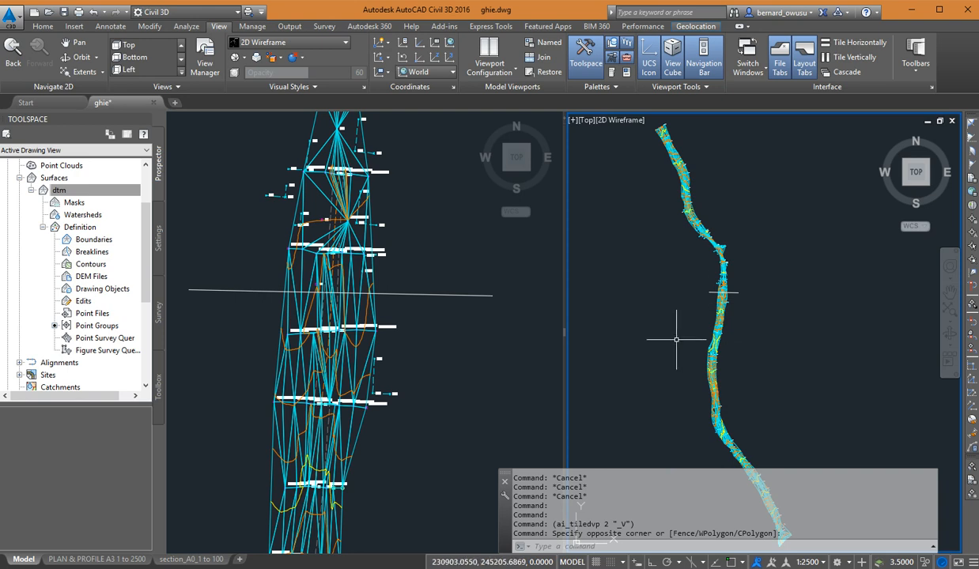
- Set the second viewport to an empty area of the drawing just east of the transverse line
left_click(439, 327)
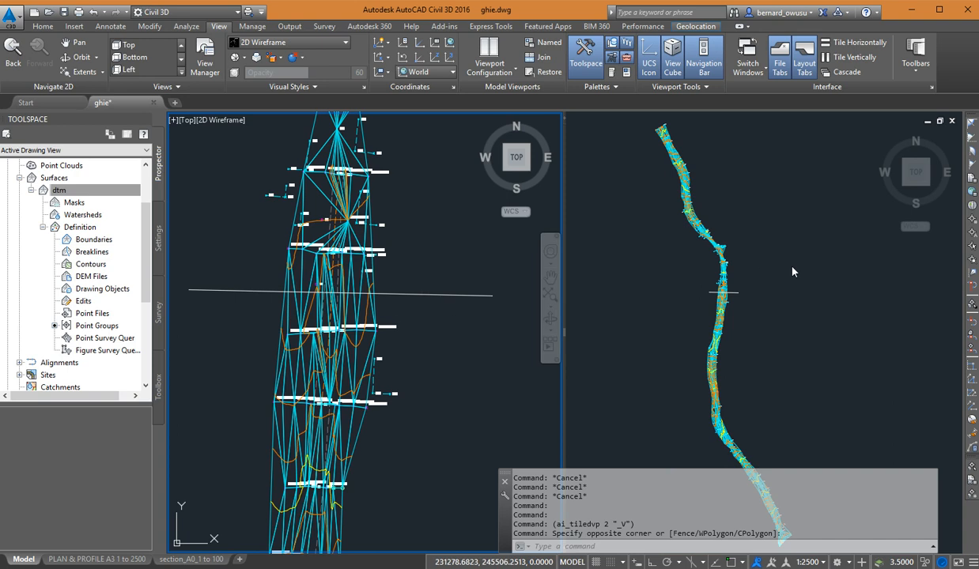
left_click(769, 258)
scroll(799, 274, "up", 3)
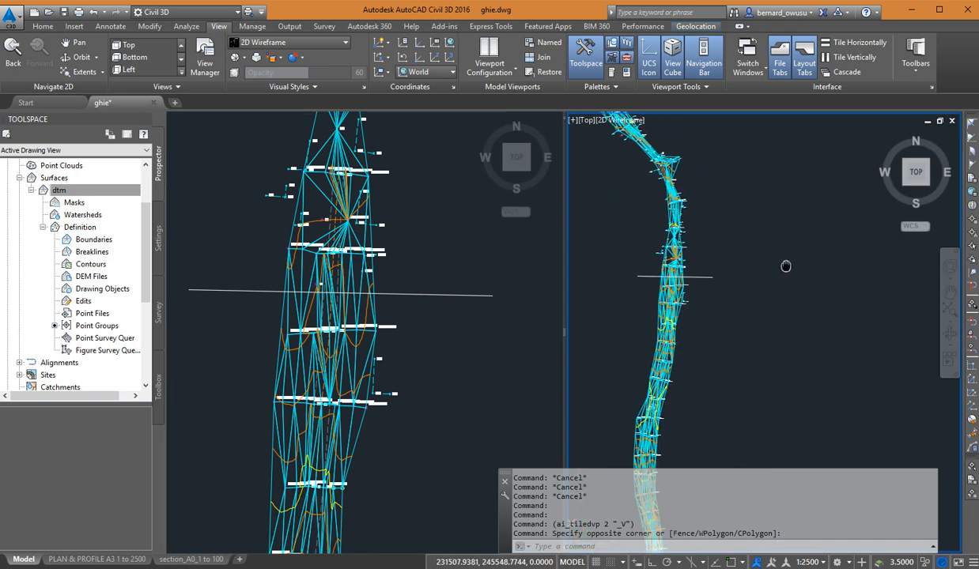
middle_click_drag(809, 323, 764, 229)
middle_click_drag(792, 270, 704, 378)
- Start a quick profile from the transverse line that crosses the road corridor
left_click(400, 366)
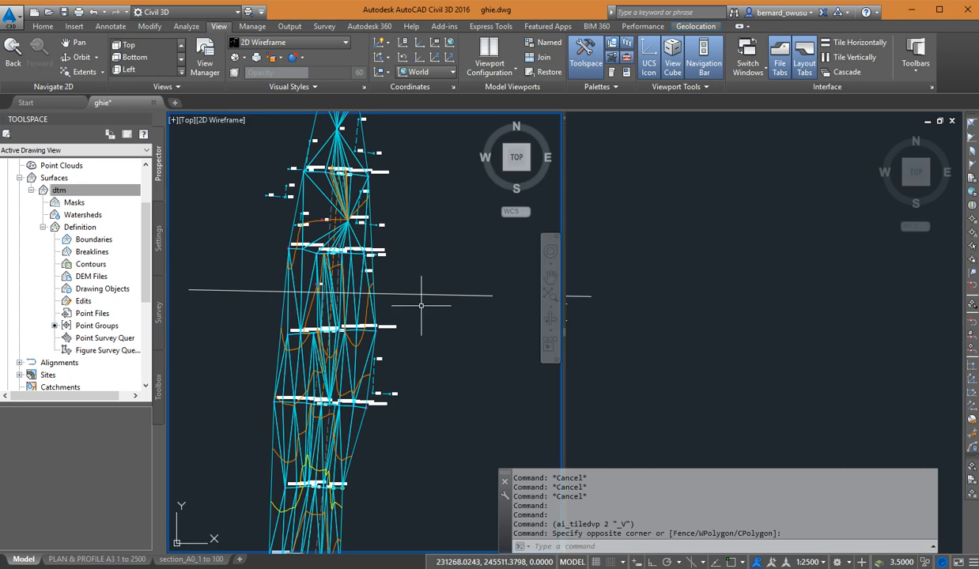
left_click(435, 295)
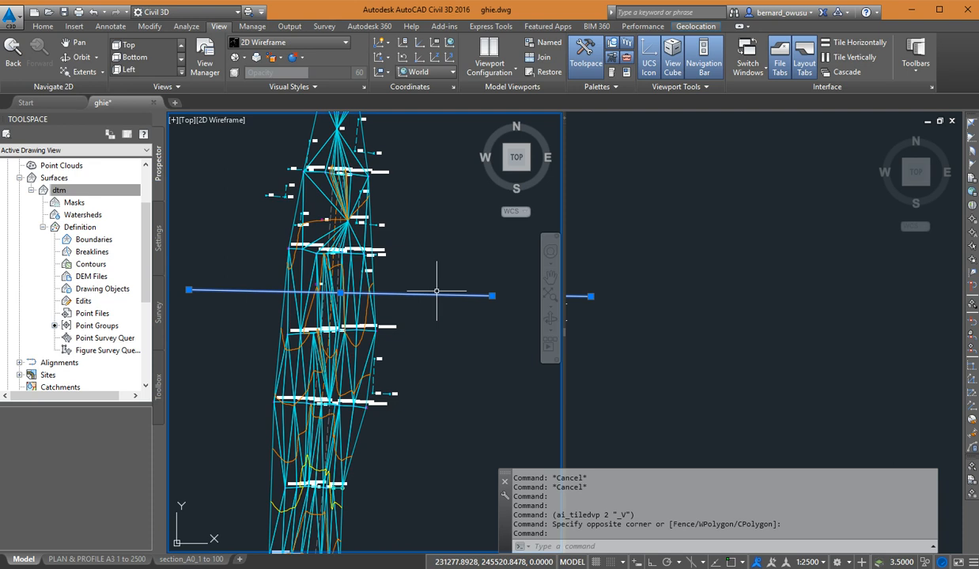
left_click(652, 268)
middle_click_drag(681, 261, 632, 257)
left_click(473, 293)
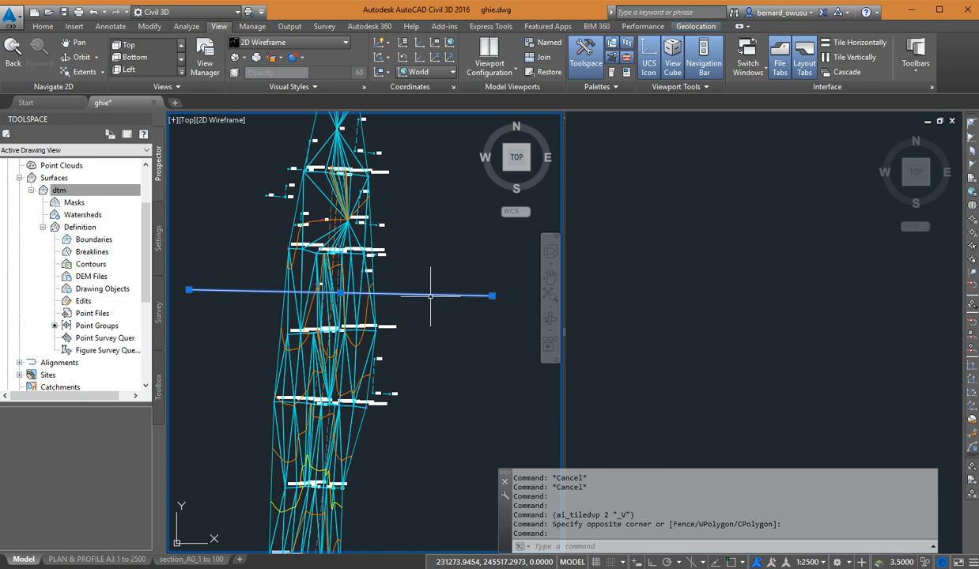
left_click(696, 281)
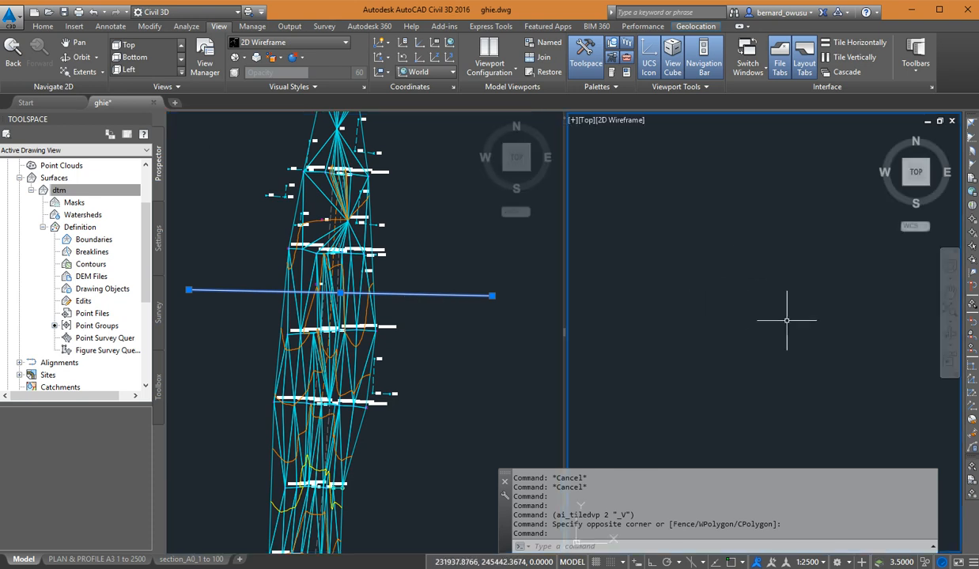
left_click(437, 285)
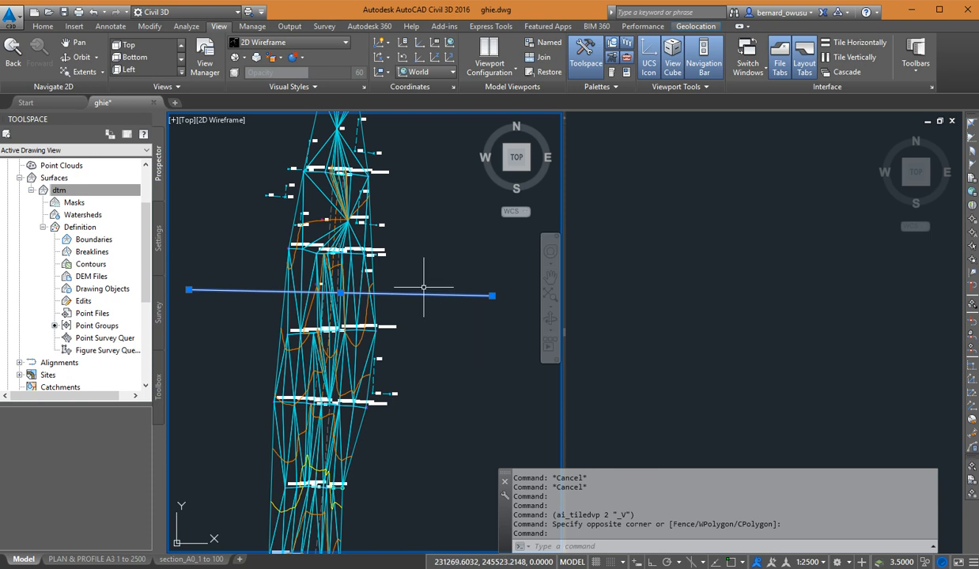
right_click(425, 289)
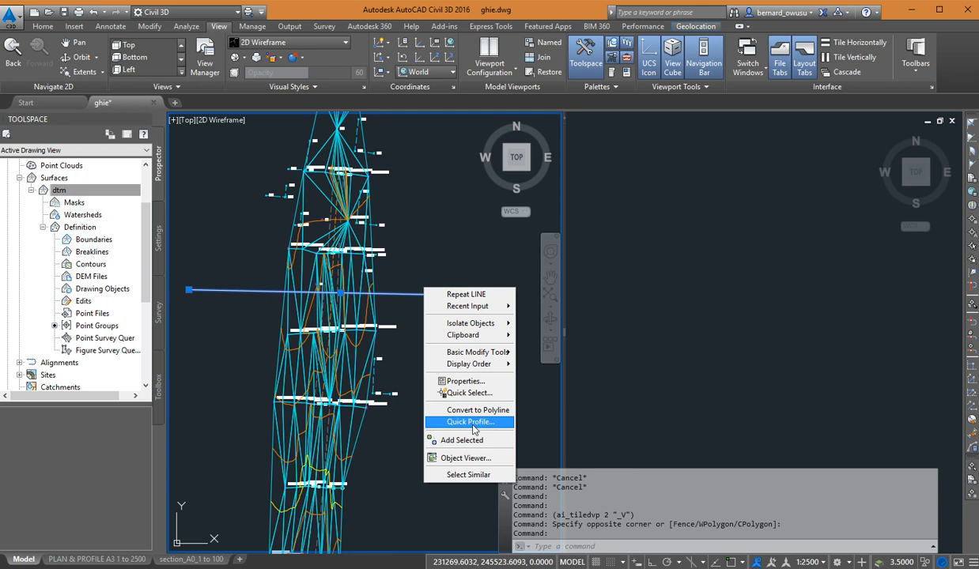
left_click(473, 423)
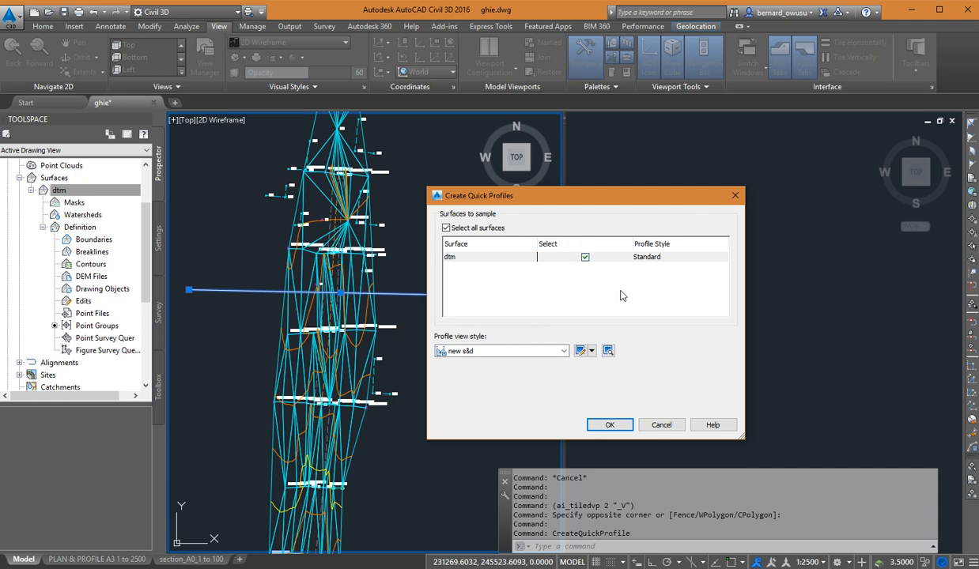
- Assign the ALIGNMENT PROFILE style to the dtm surface and accept the quick profile settings
left_click(674, 259)
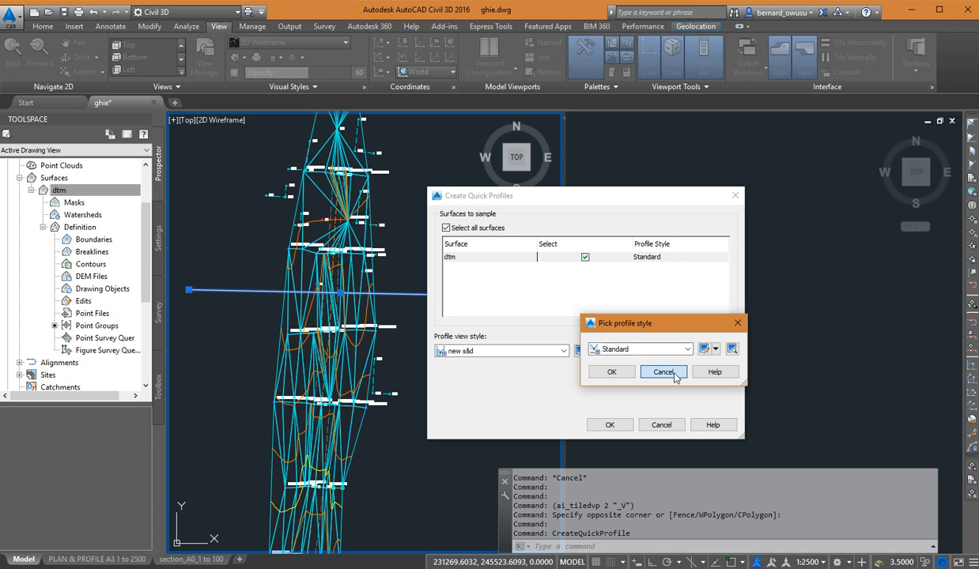
left_click(659, 370)
left_click(676, 255)
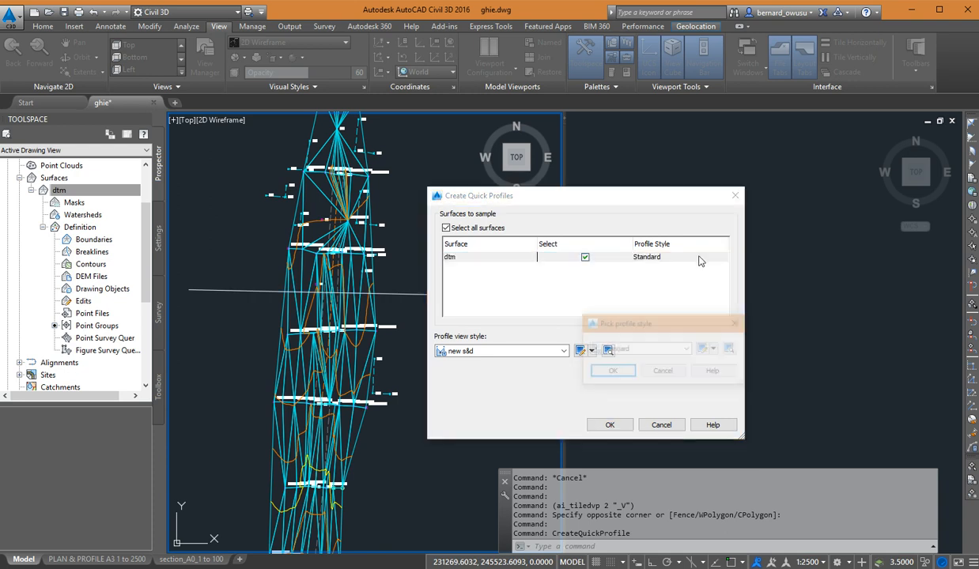
left_click(626, 349)
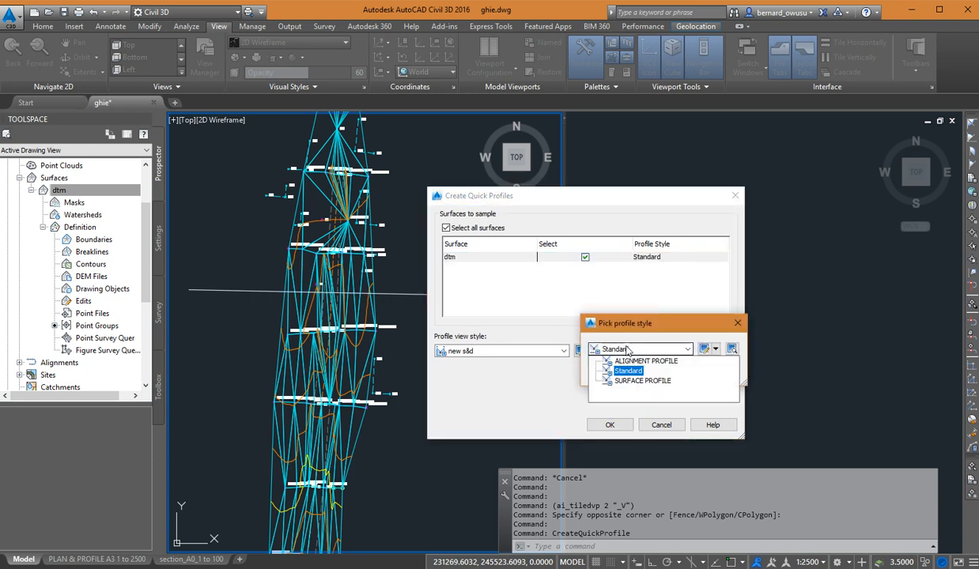
left_click(646, 361)
left_click(594, 361)
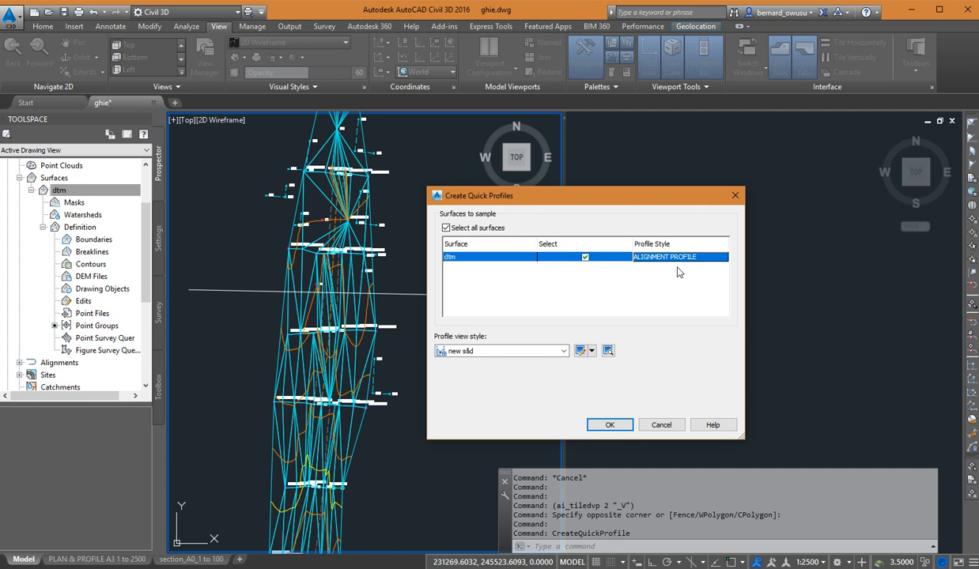
left_click(607, 412)
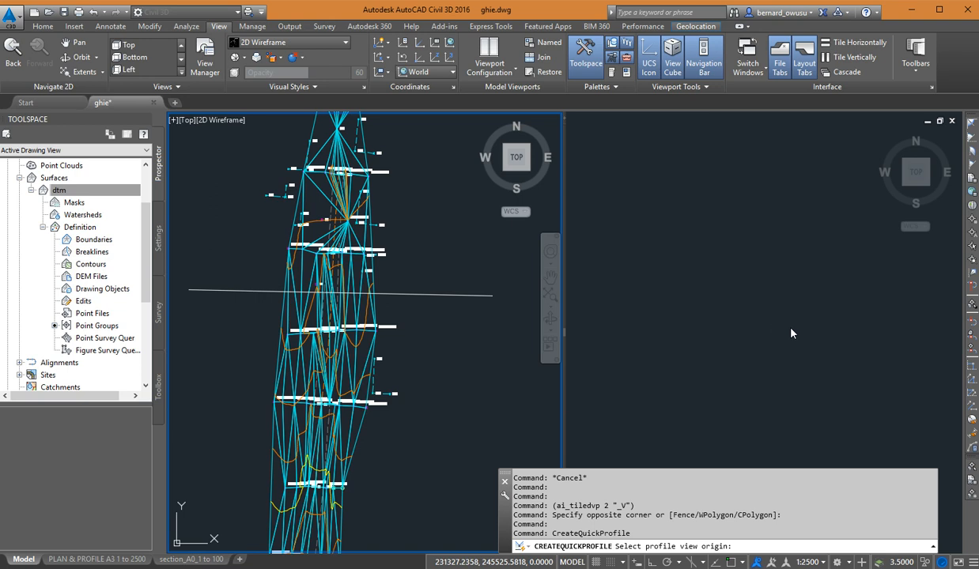
- Place the quick profile view in the empty area east of the road corridor and dismiss the event list
left_click(735, 310)
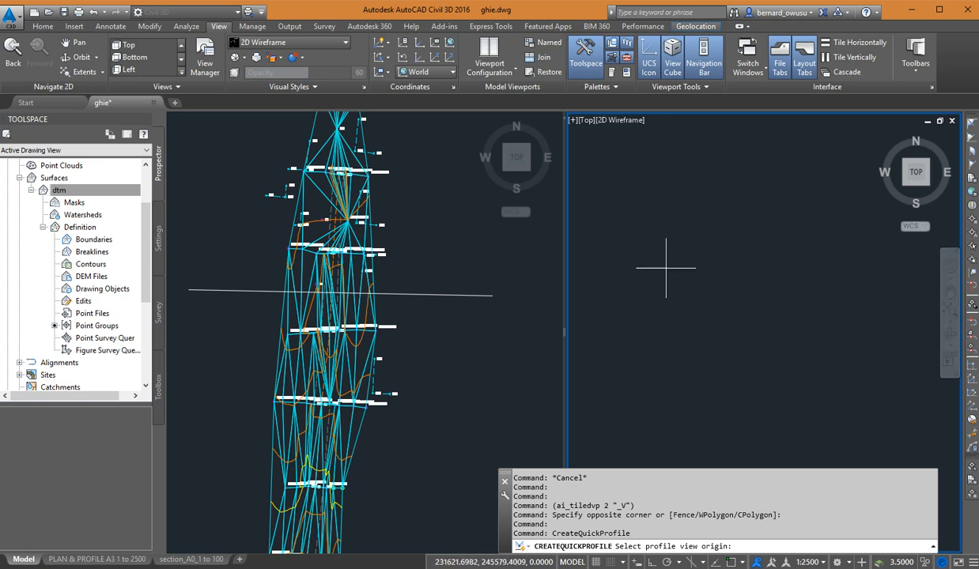
left_click(448, 264)
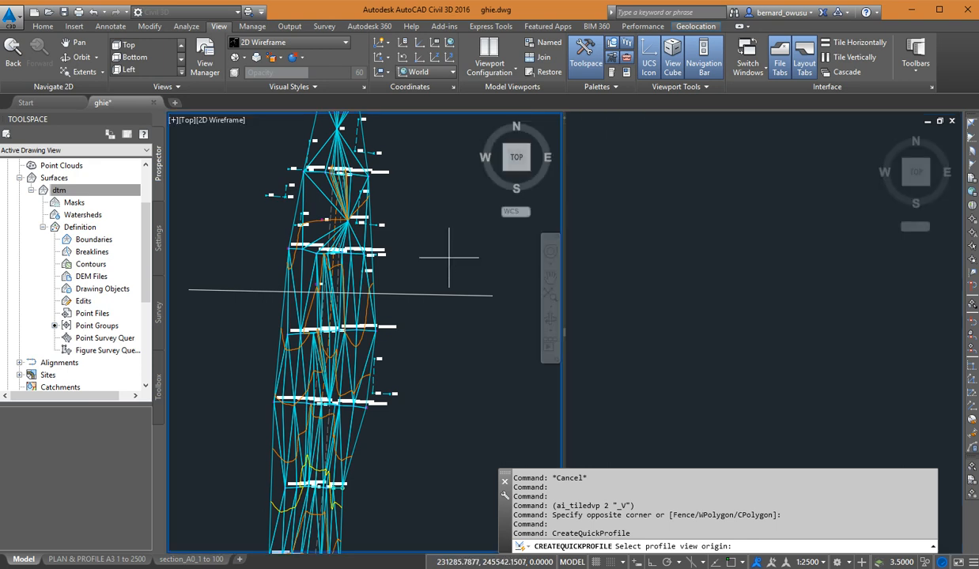
left_click(735, 285)
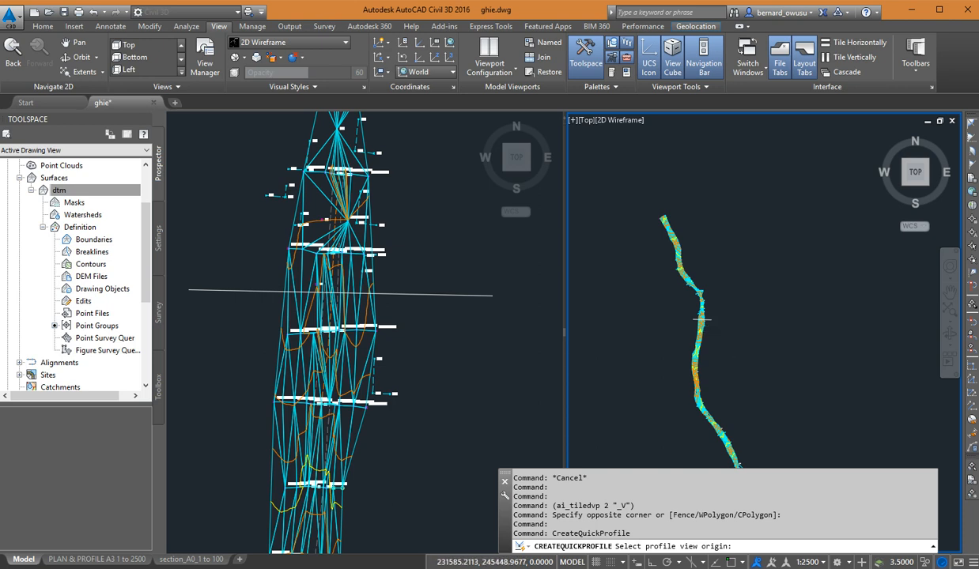
scroll(739, 328, "up", 4)
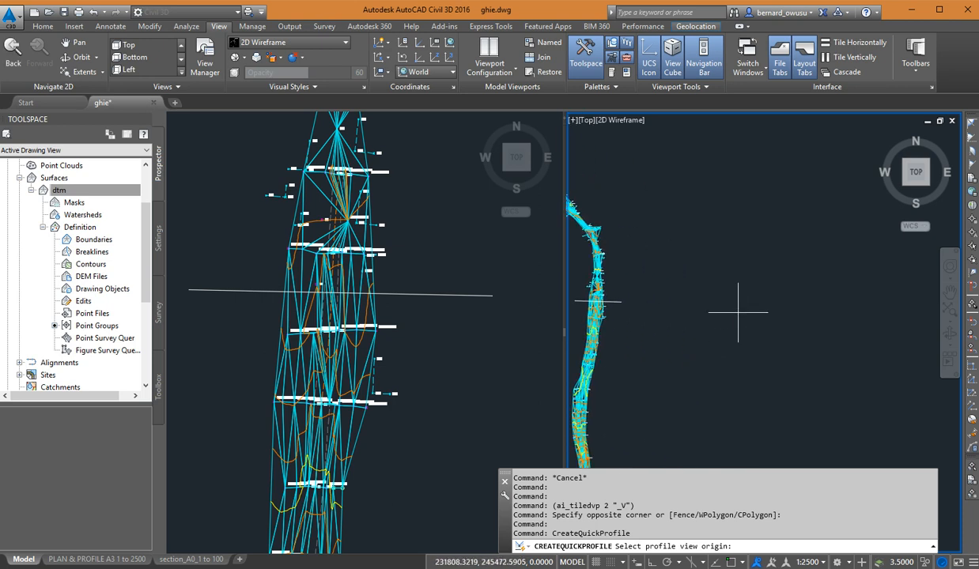
left_click(598, 301)
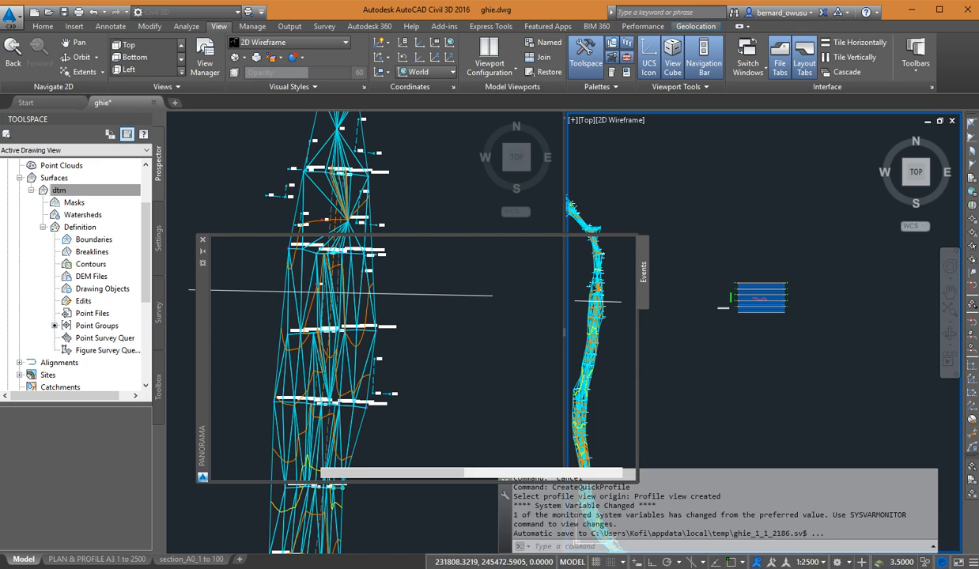
left_click(612, 244)
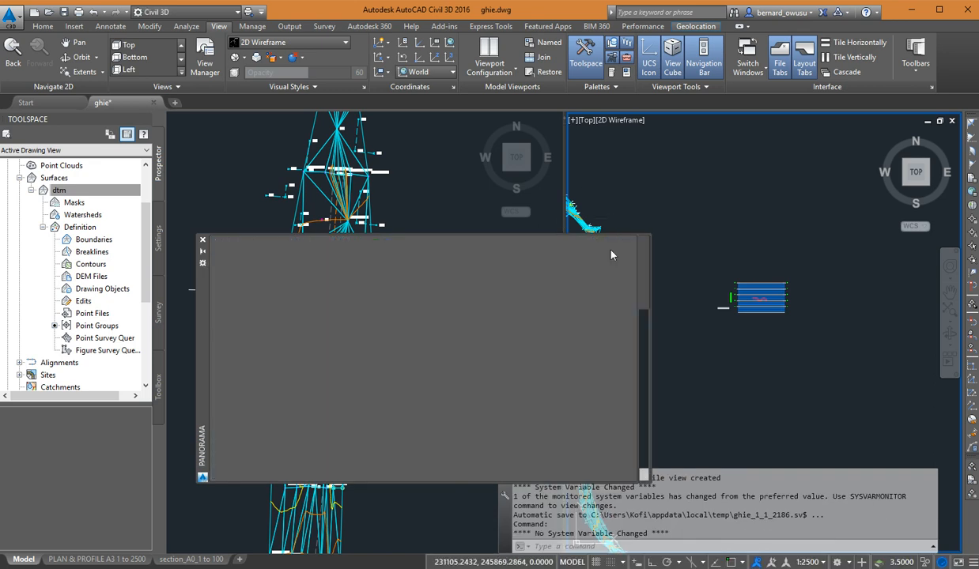
- Examine the shape of the dtm ground line in the quick profile view
scroll(763, 298, "up", 5)
scroll(764, 299, "up", 3)
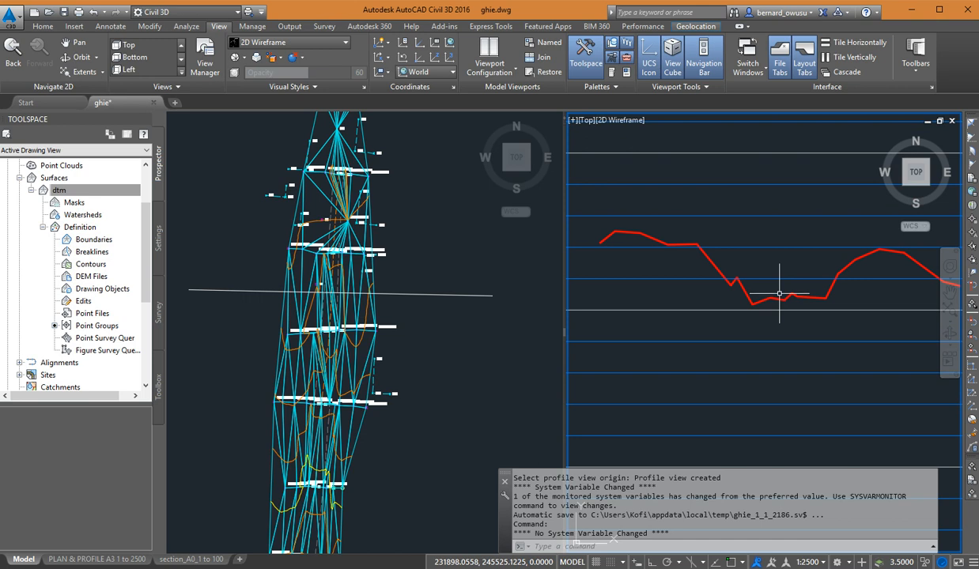
scroll(765, 304, "down", 2)
scroll(765, 309, "up", 1)
scroll(767, 324, "down", 1)
scroll(782, 325, "up", 2)
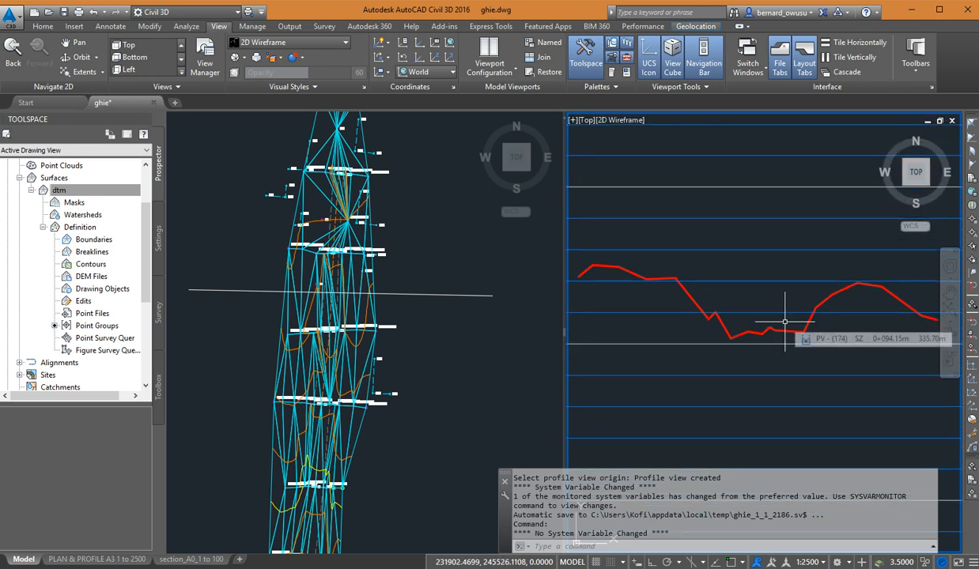
scroll(743, 329, "down", 3)
scroll(769, 319, "up", 1)
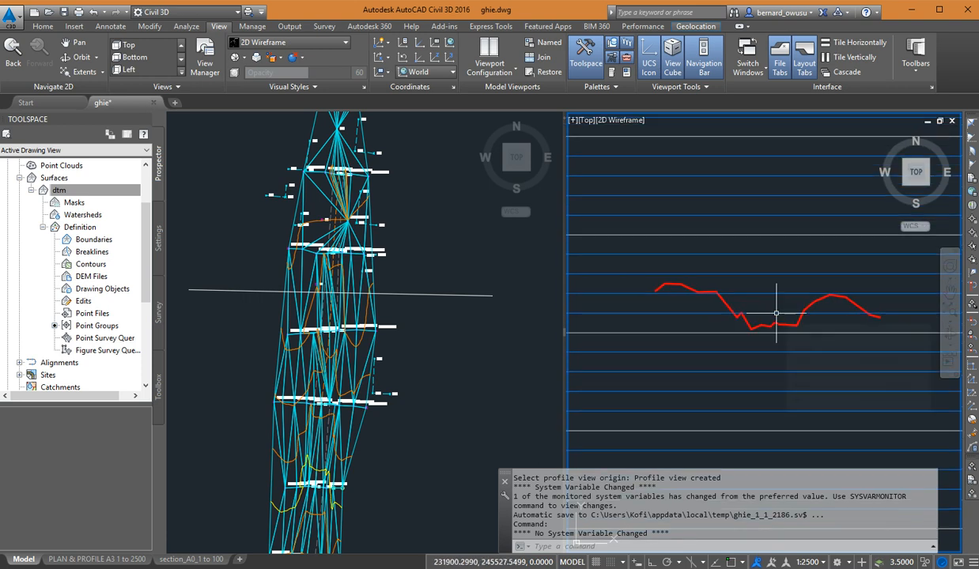
- Delete the quick profile view placed east of the road corridor
scroll(761, 291, "down", 4)
scroll(672, 358, "up", 3)
left_click(685, 366)
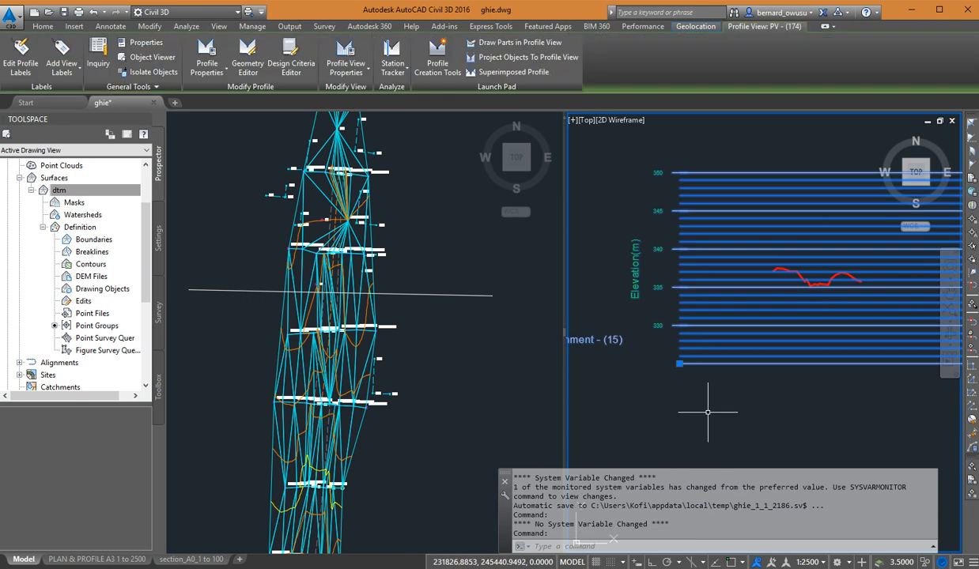
key("Delete")
- Set up a new quick profile from the transverse line, using the ALIGNMENT PROFILE style for the dtm surface
left_click(480, 359)
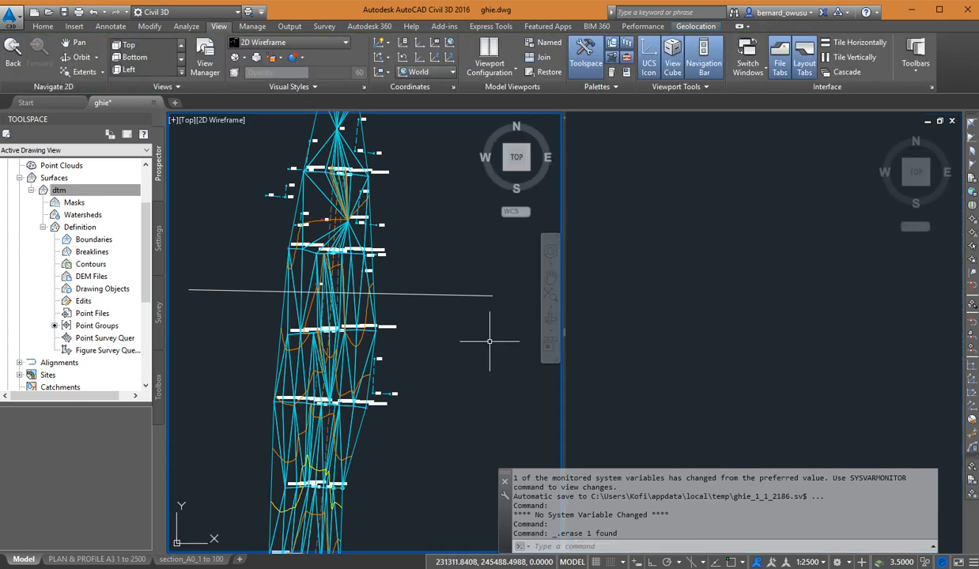
left_click(459, 287)
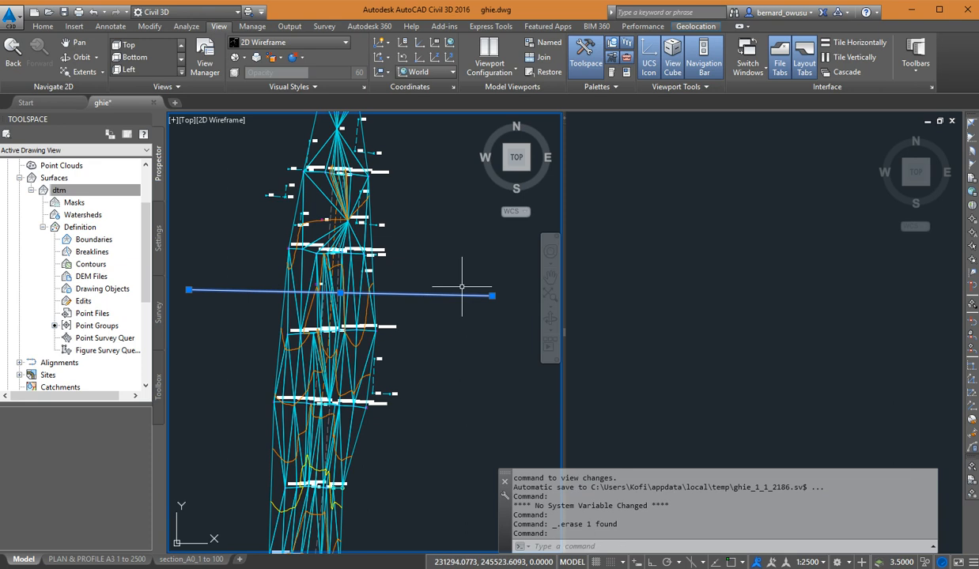
right_click(462, 286)
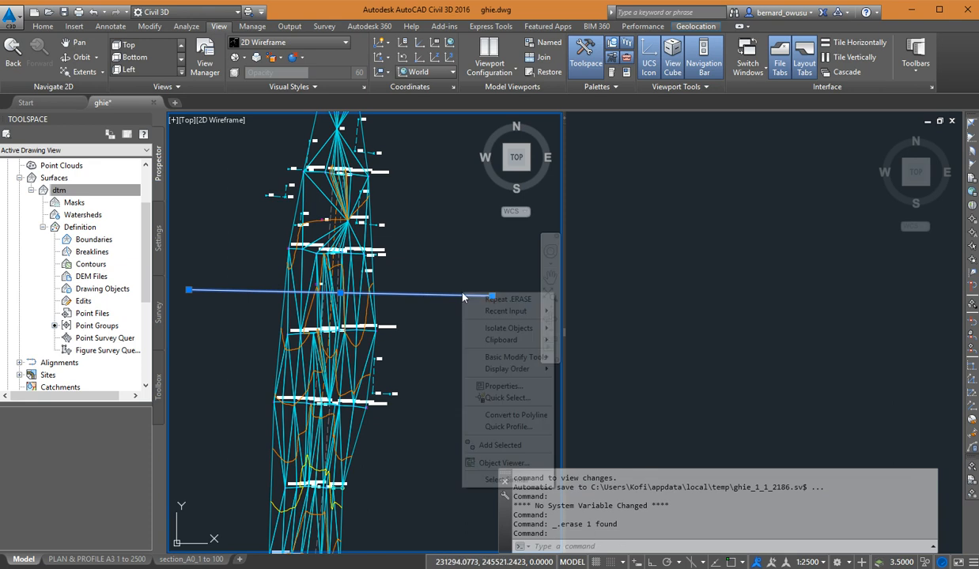
left_click(516, 428)
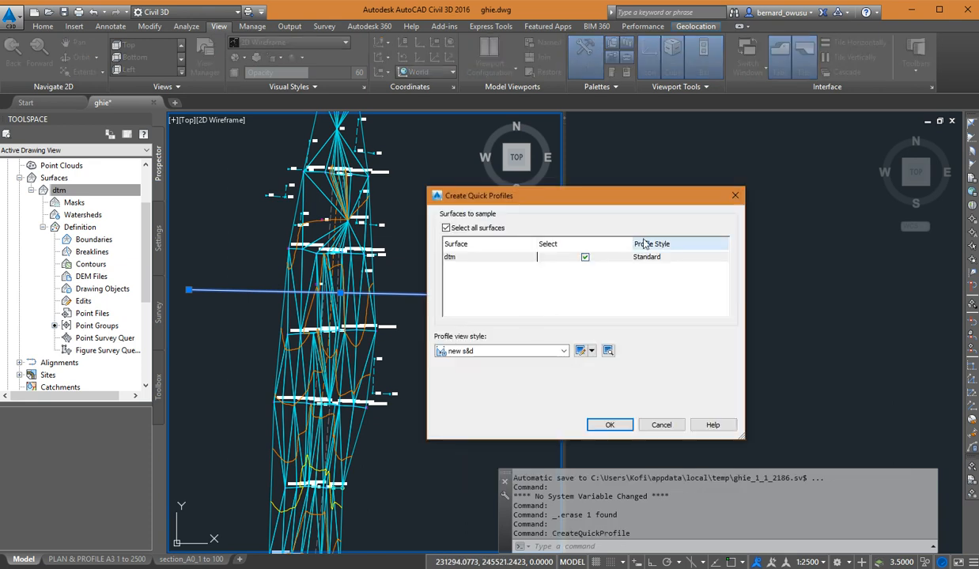
left_click(676, 258)
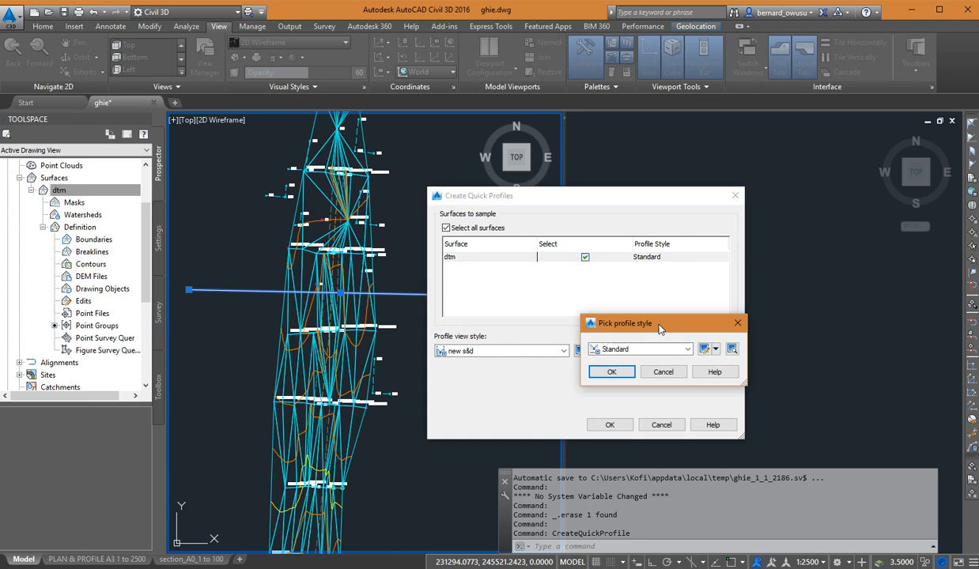
left_click(651, 348)
left_click(639, 360)
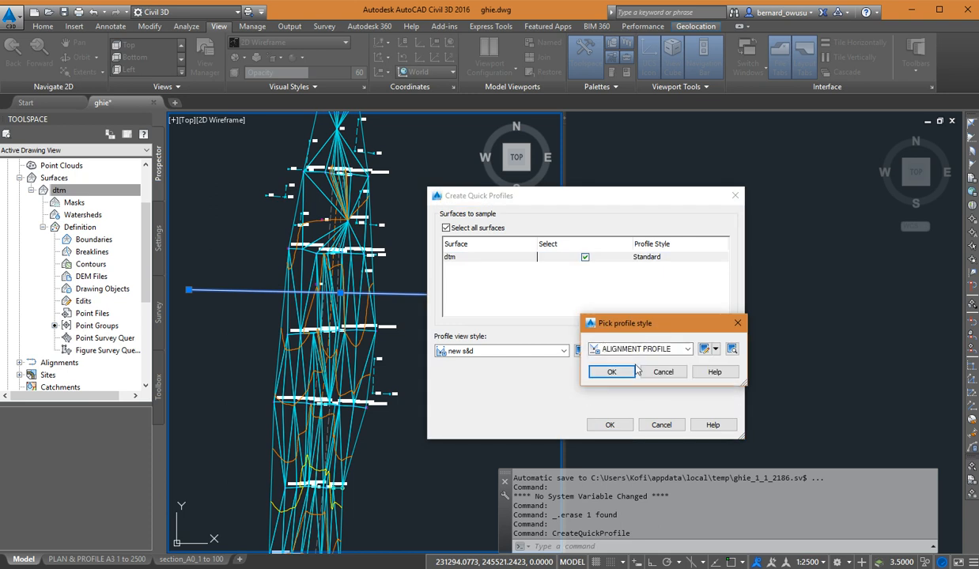
left_click(616, 376)
left_click(612, 425)
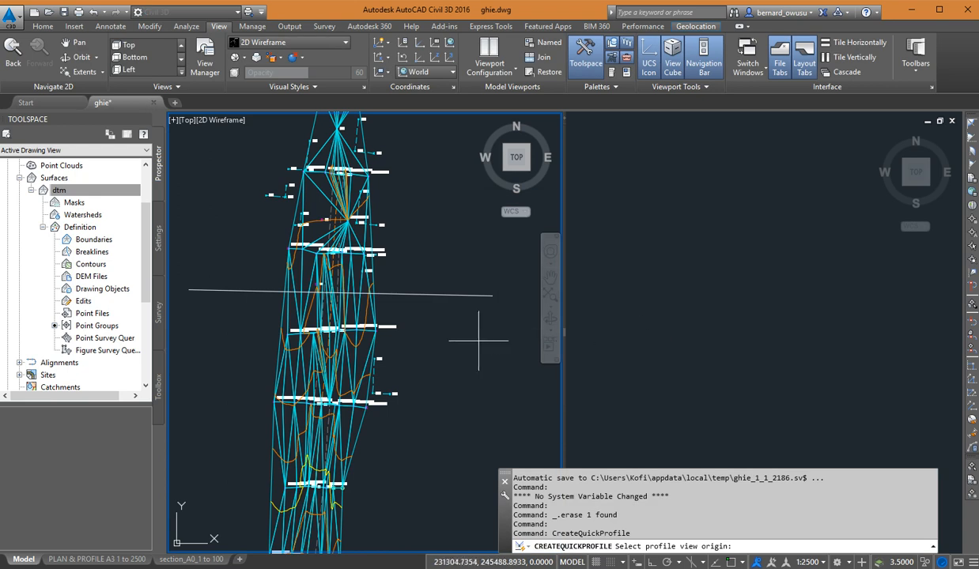
- Place the new profile view in the empty area east of the corridor, close the event list and frame the ground line
left_click(665, 357)
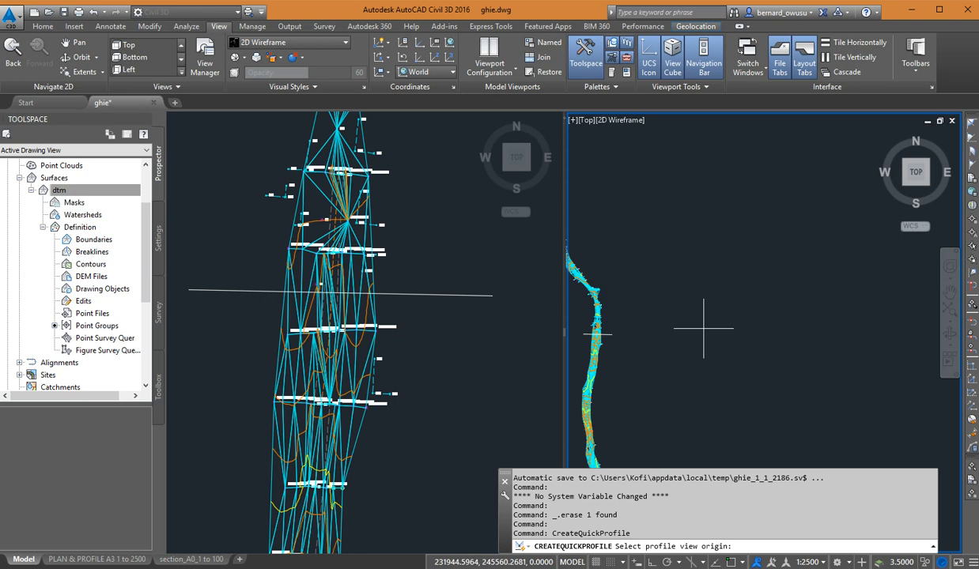
left_click(708, 327)
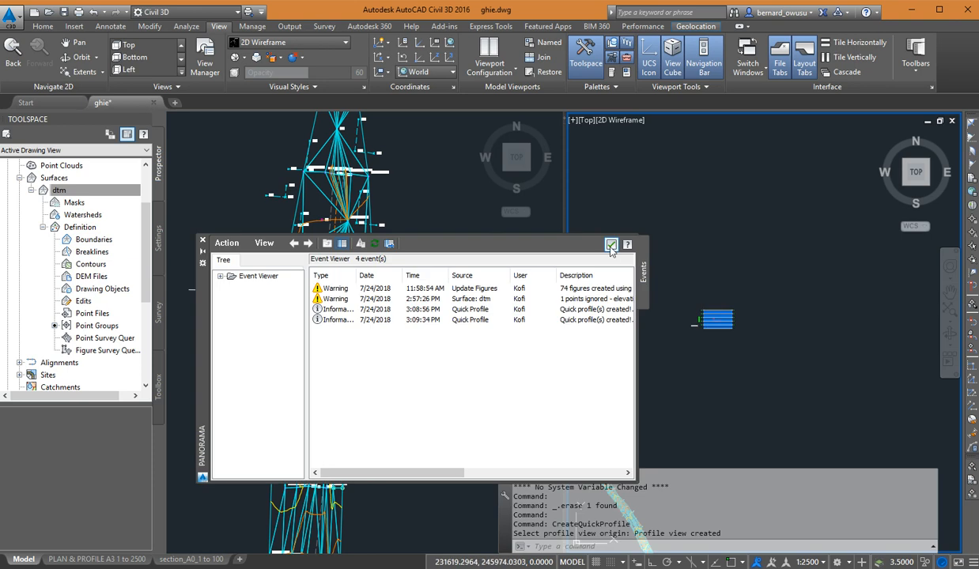
left_click(610, 245)
scroll(711, 325, "up", 5)
scroll(775, 278, "up", 4)
middle_click_drag(699, 249, 762, 261)
scroll(769, 284, "up", 1)
scroll(762, 261, "down", 1)
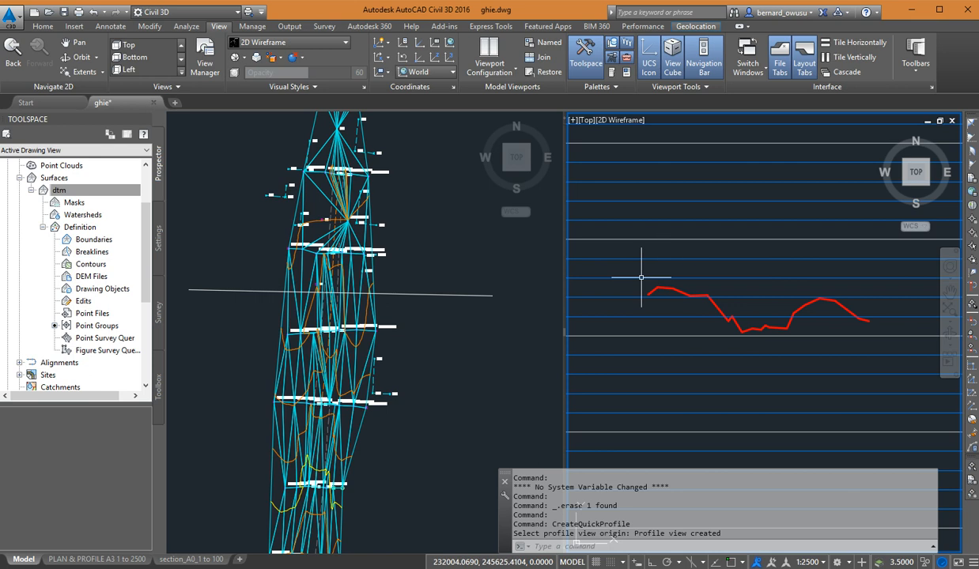
- Move the transverse line by its midpoint north to another part of the corridor, then back to just north of its starting position
left_click(471, 335)
left_click(469, 295)
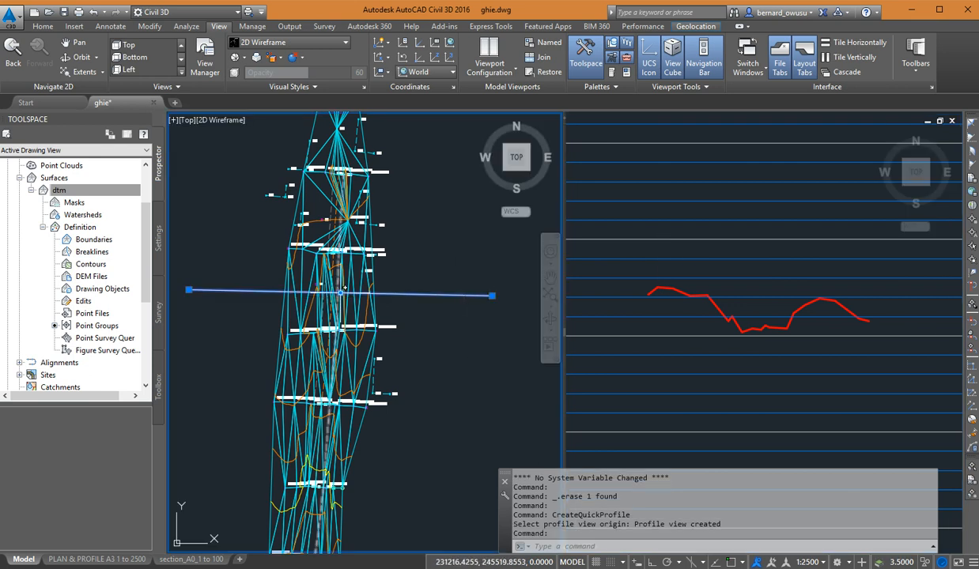
left_click(671, 274)
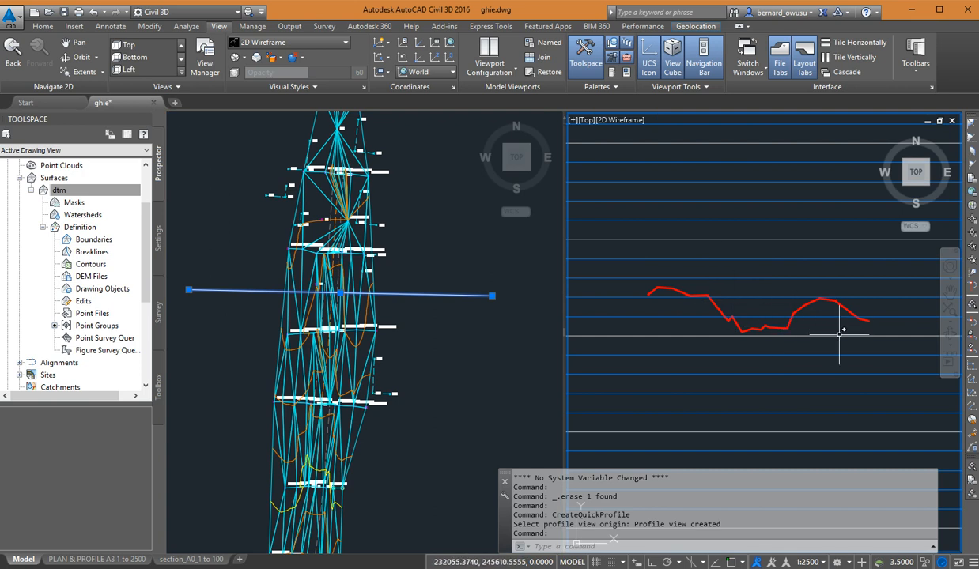
left_click(529, 320)
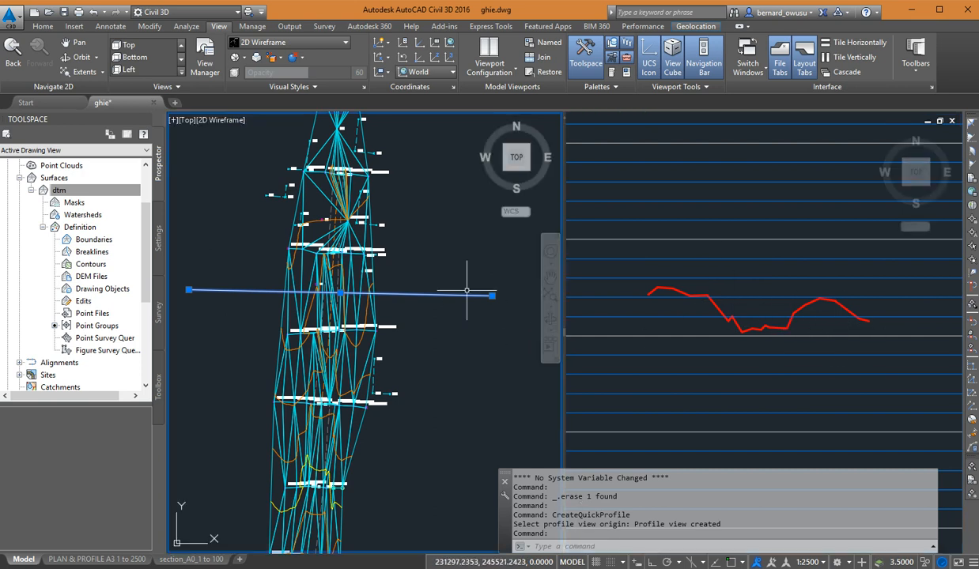
left_click(339, 292)
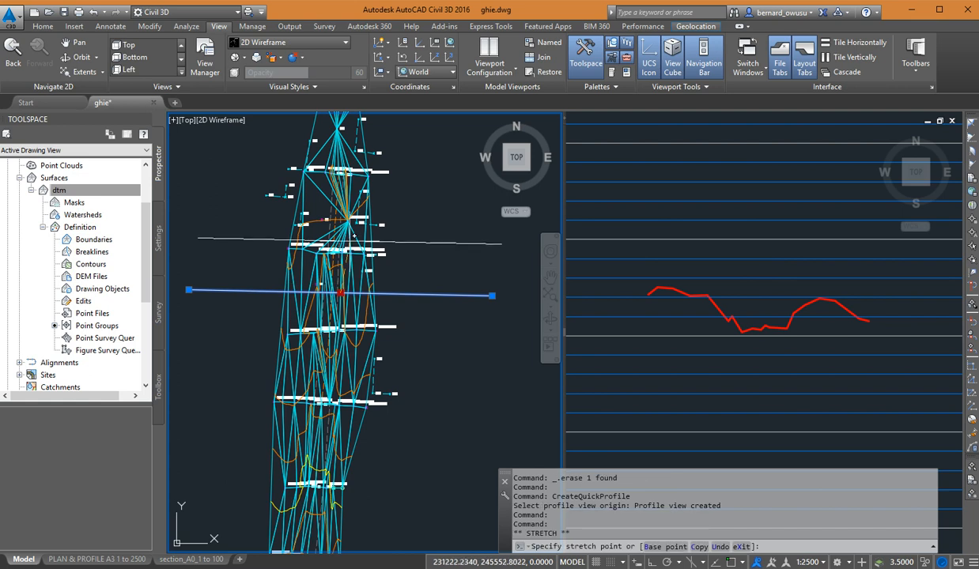
left_click(345, 235)
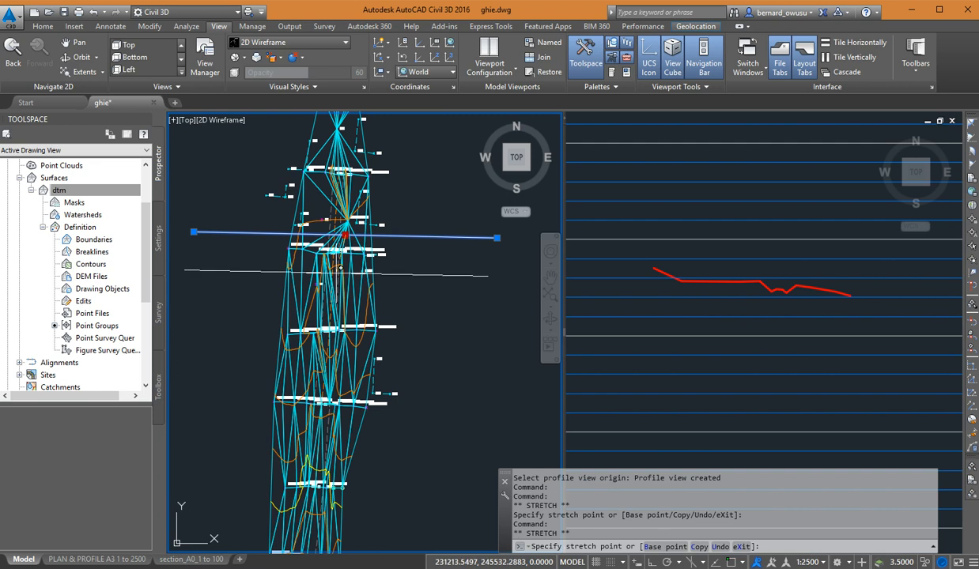
left_click(341, 281)
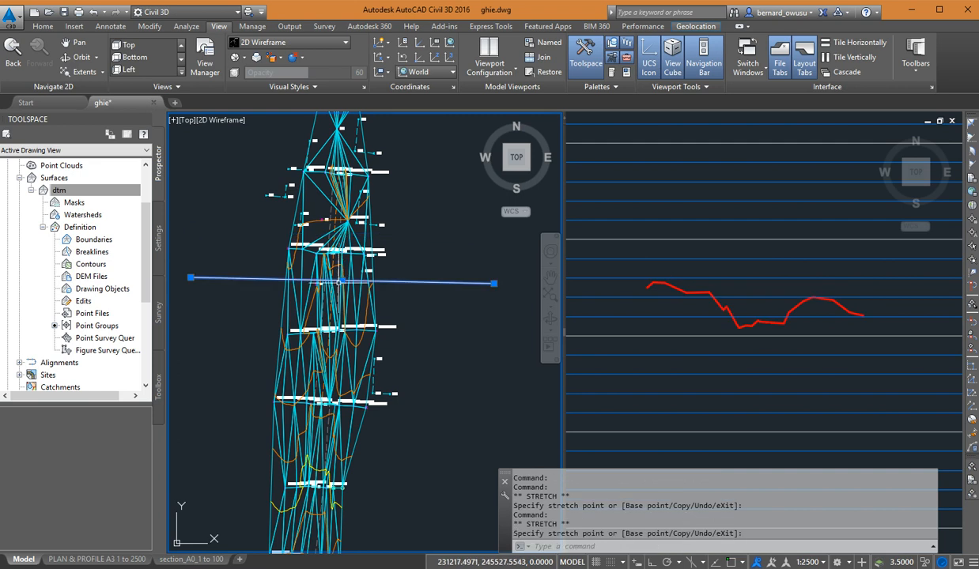
- Stretch both ends of the transverse line to cut the corridor diagonally, then straighten it across the road farther north
left_click(191, 278)
left_click(225, 386)
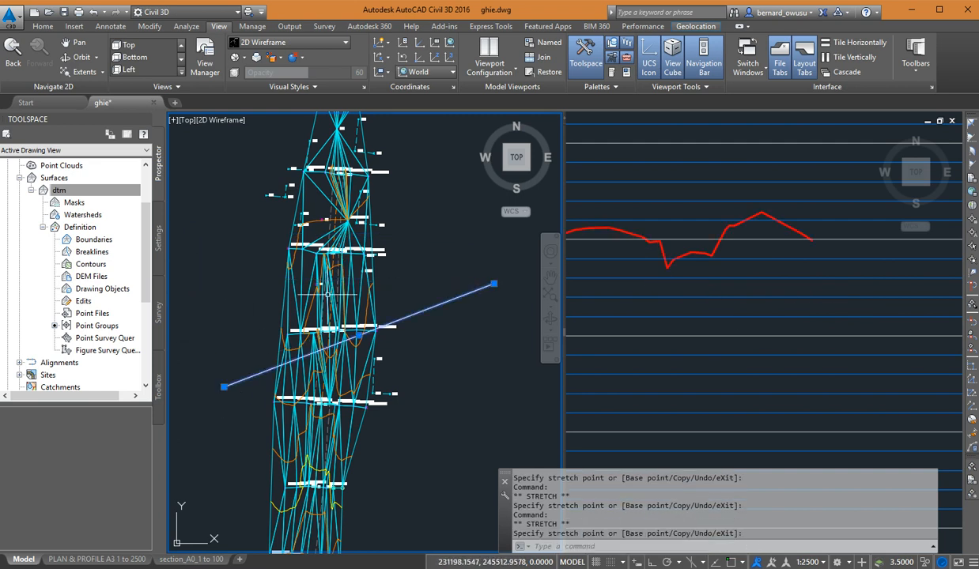
left_click(494, 283)
left_click(467, 223)
left_click(224, 386)
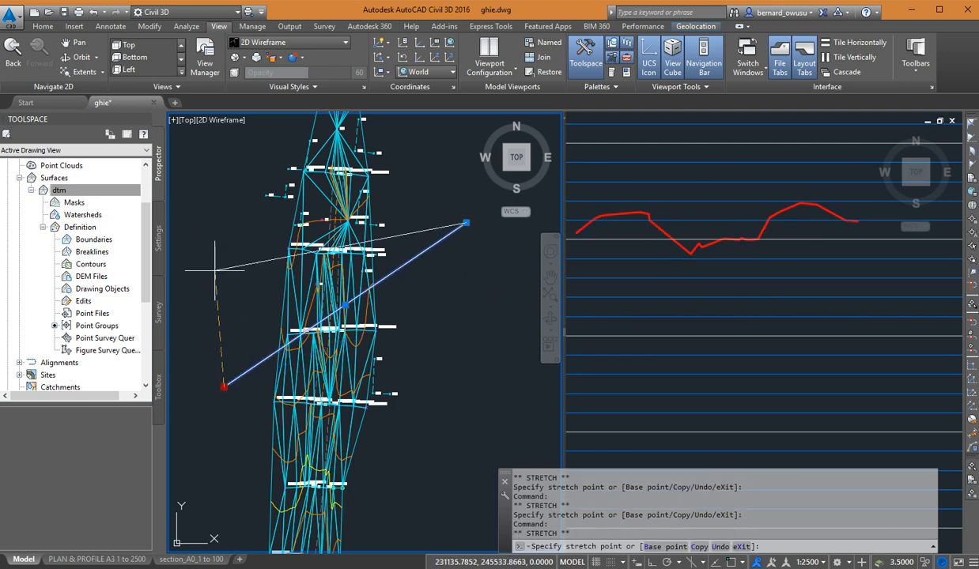
left_click(203, 215)
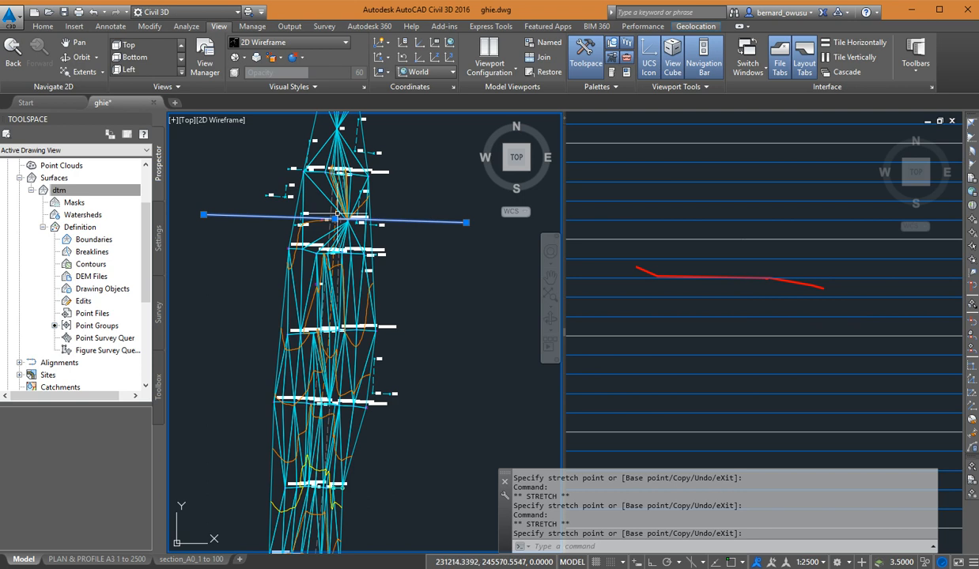
- Move the transverse line by its midpoint south to just above the next row of survey points and deselect it
left_click(332, 219)
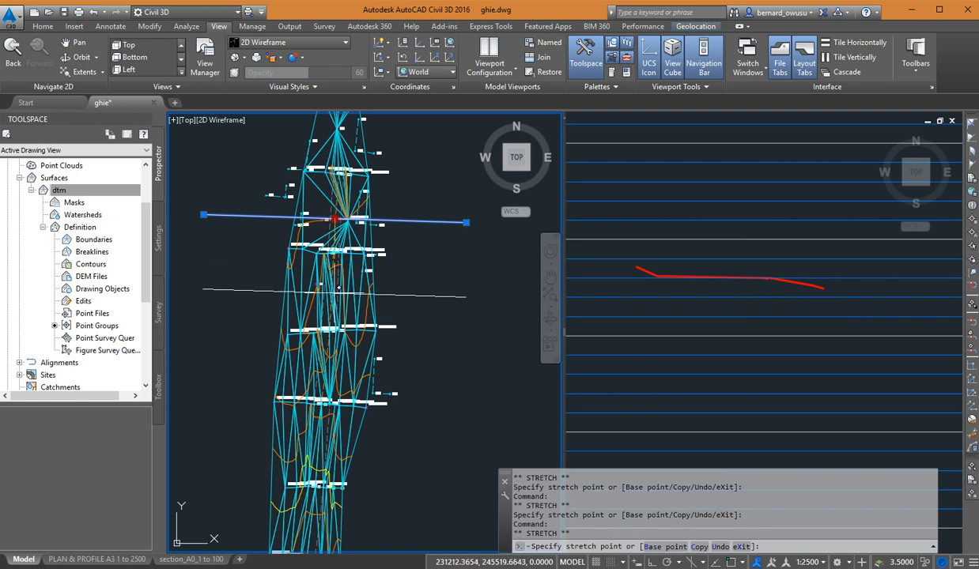
left_click(333, 307)
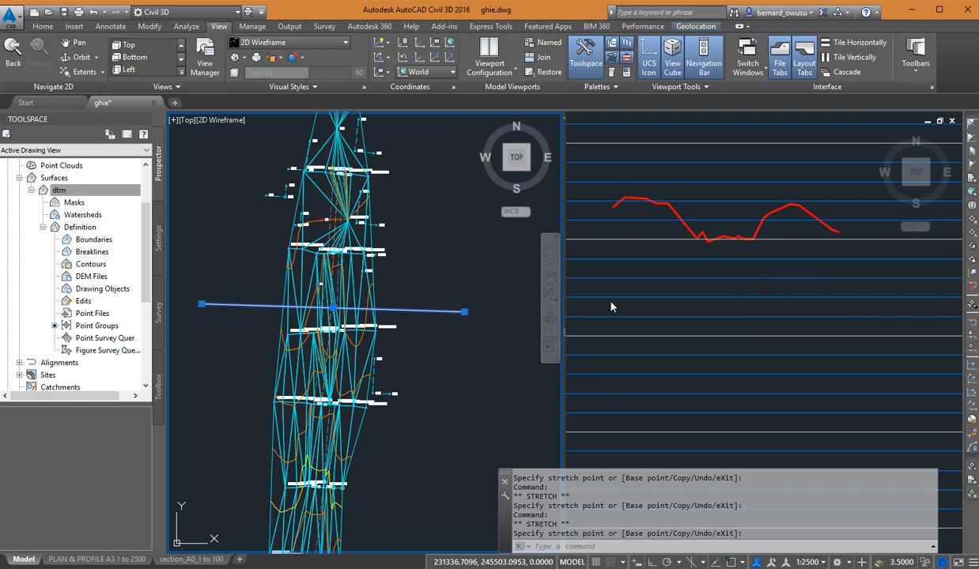
key("Escape")
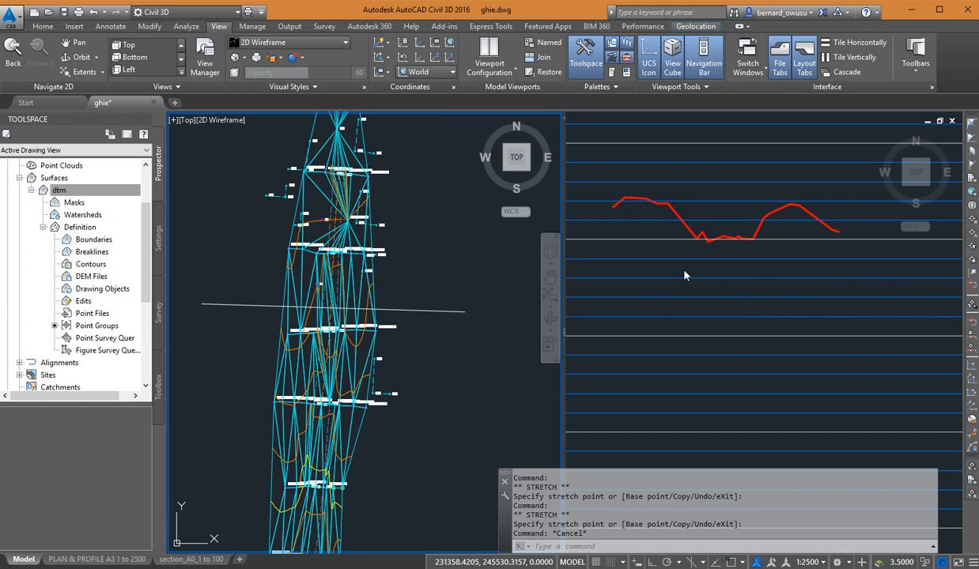
- Examine the updated dtm ground line in the profile view, comparing its slopes and road section with the line in plan
left_click(668, 269)
scroll(694, 328, "up", 3)
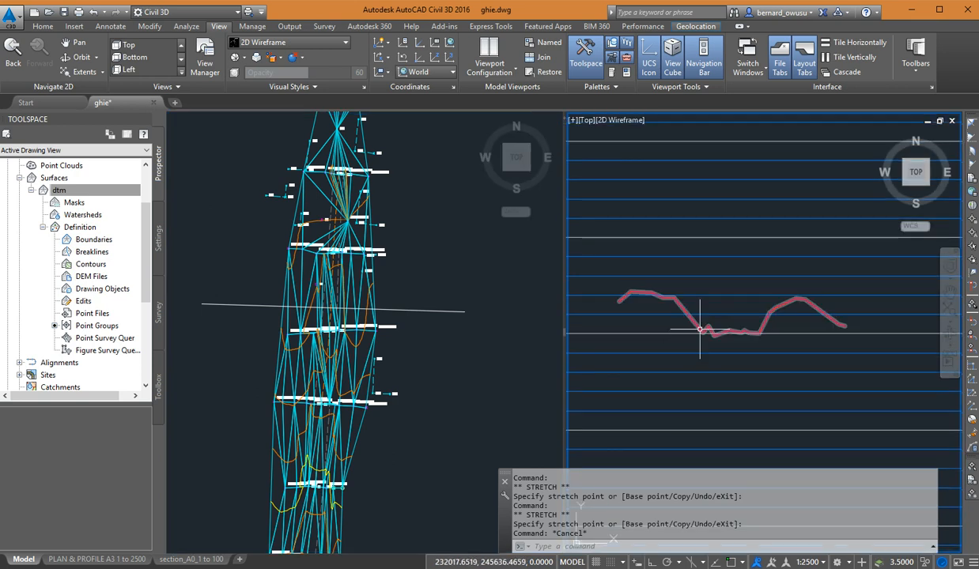
middle_click_drag(700, 329, 714, 318)
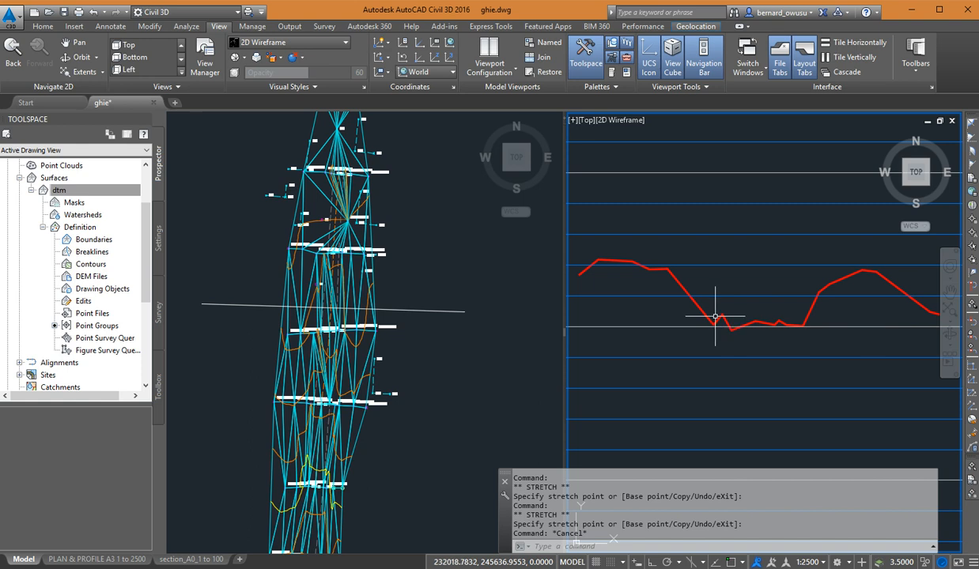
left_click(415, 276)
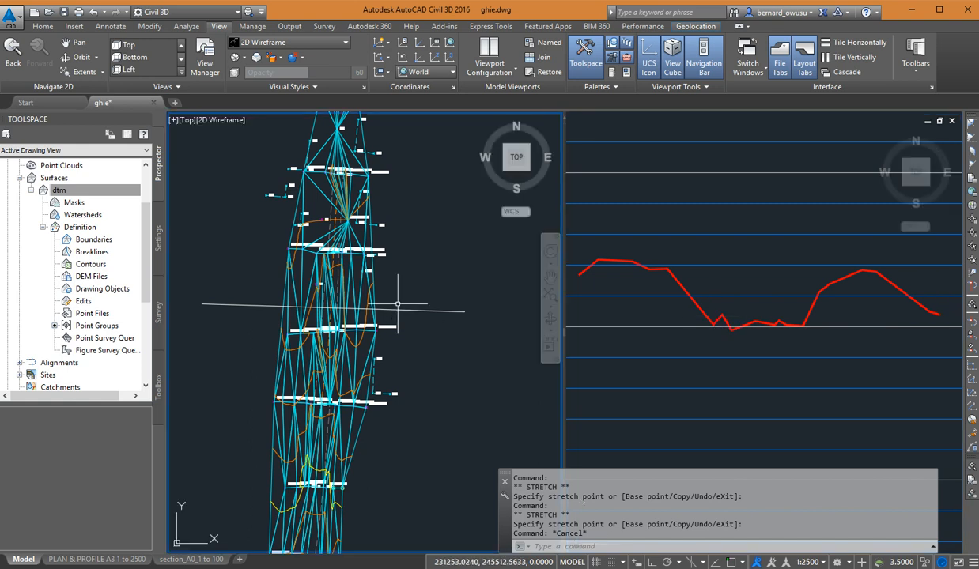
left_click(699, 297)
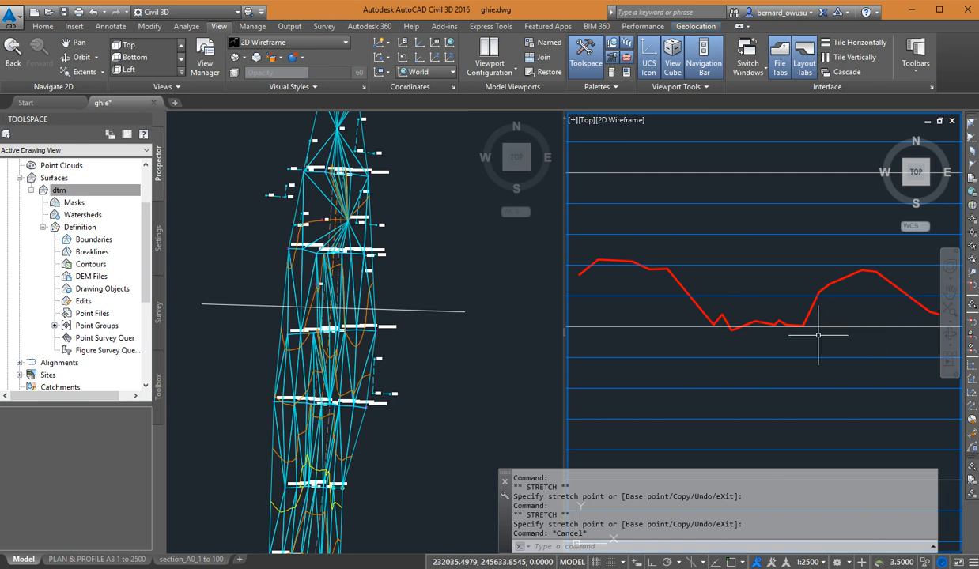
scroll(775, 339, "up", 4)
scroll(774, 339, "up", 1)
middle_click_drag(769, 332, 833, 316)
scroll(832, 316, "down", 1)
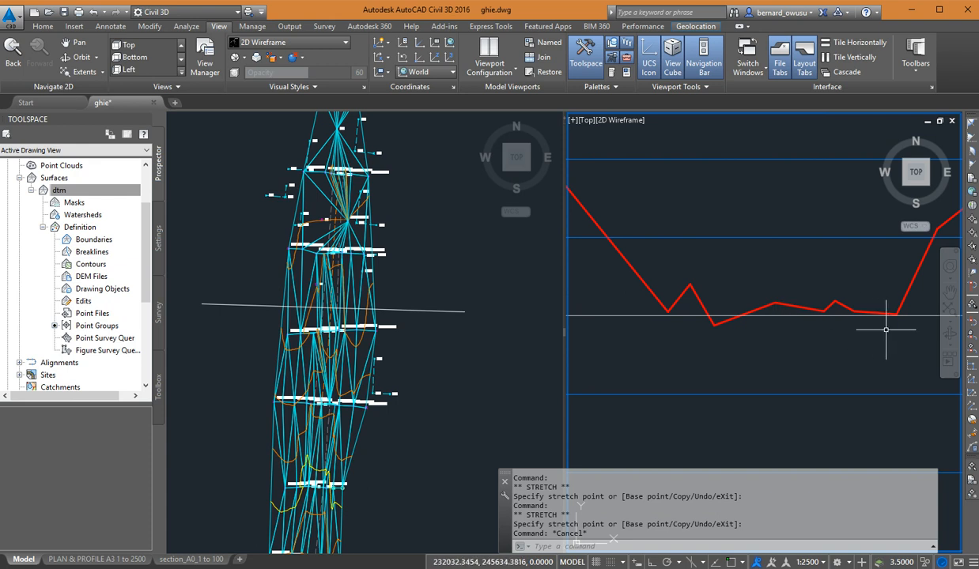
scroll(837, 340, "down", 4)
middle_click_drag(837, 343, 808, 347)
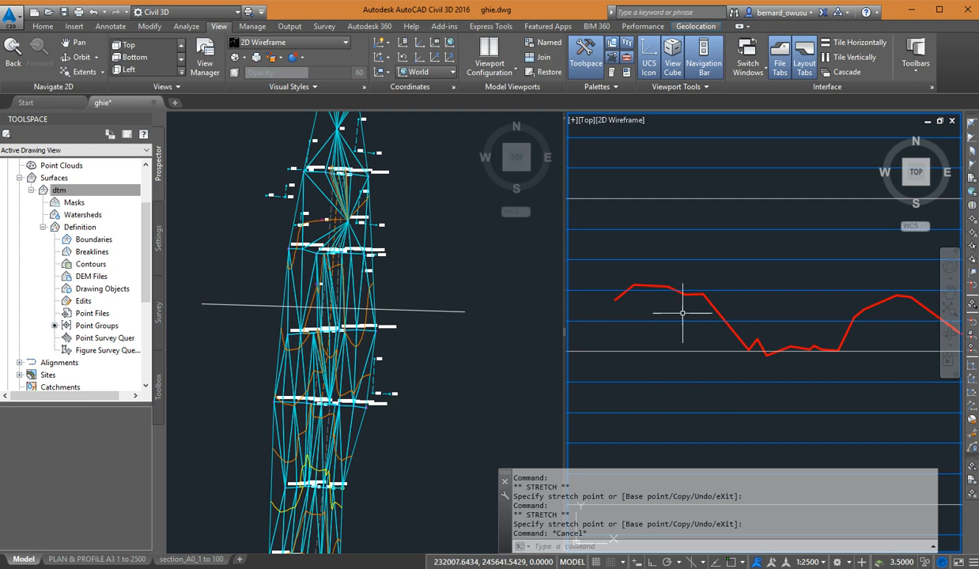
middle_click_drag(825, 312, 817, 292)
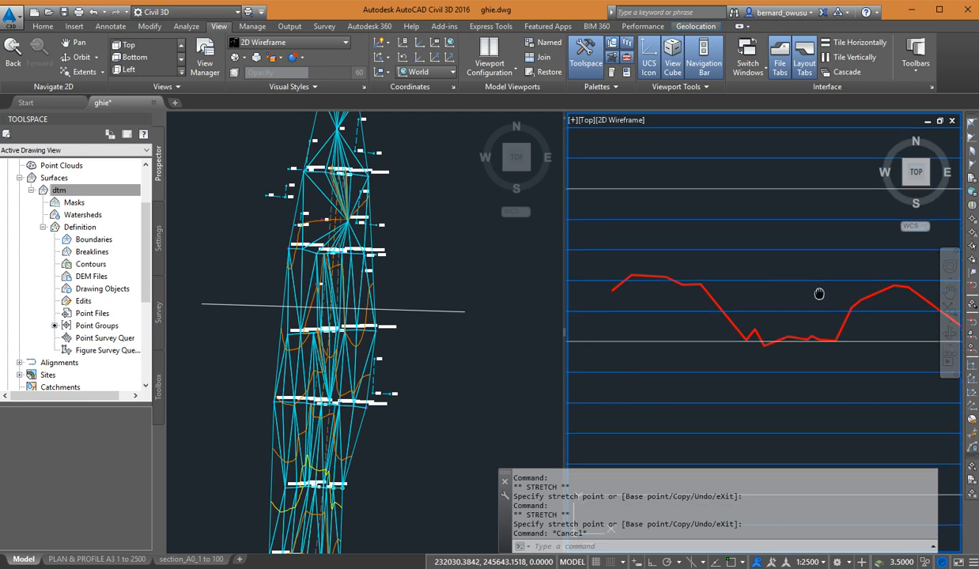
- Turn off the visibility of the Triangles component in the dtm surface's DTM style, for the Plan view direction
left_click(467, 276)
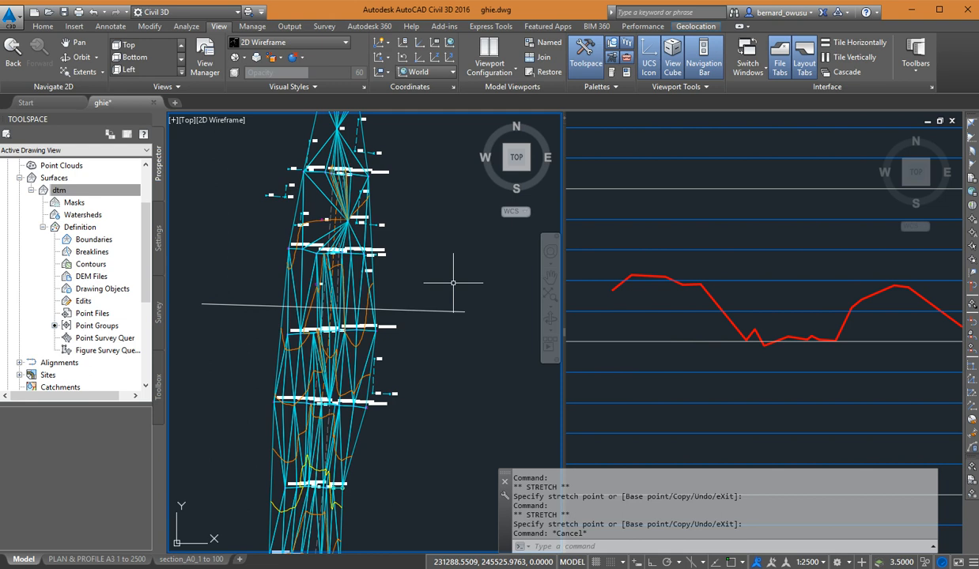
middle_click_drag(408, 338, 408, 296)
scroll(367, 329, "up", 4)
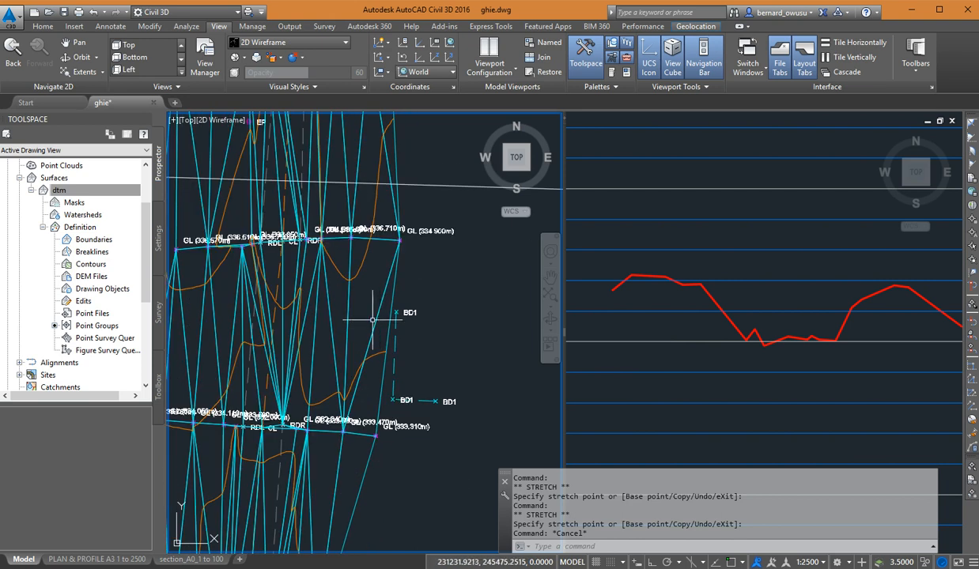
mouse_move(273, 302)
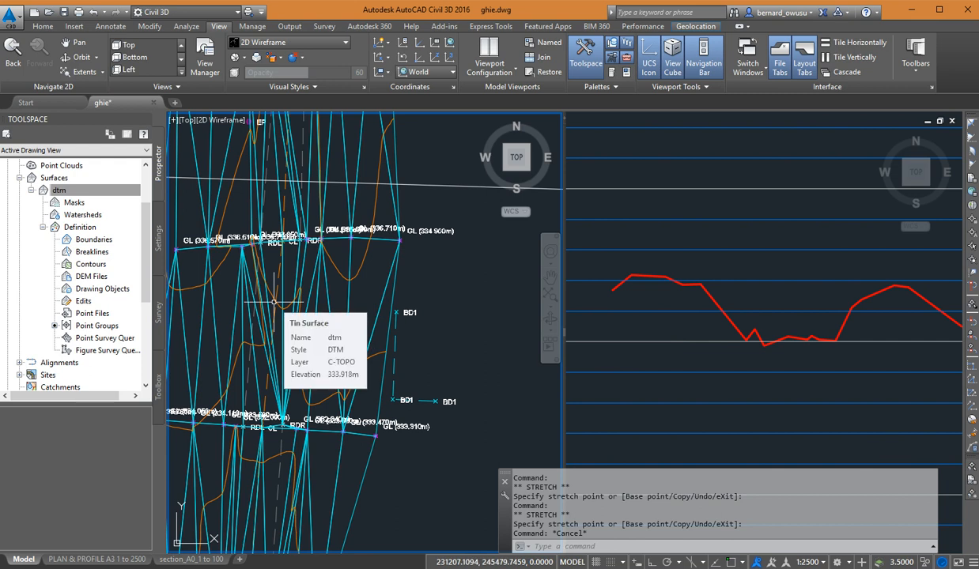
left_click(380, 311)
right_click(377, 279)
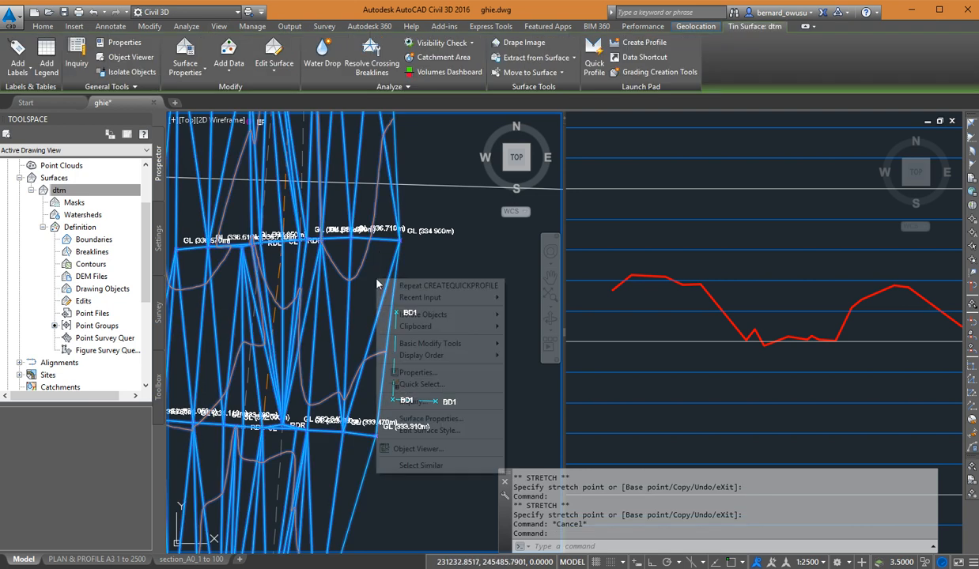
left_click(431, 431)
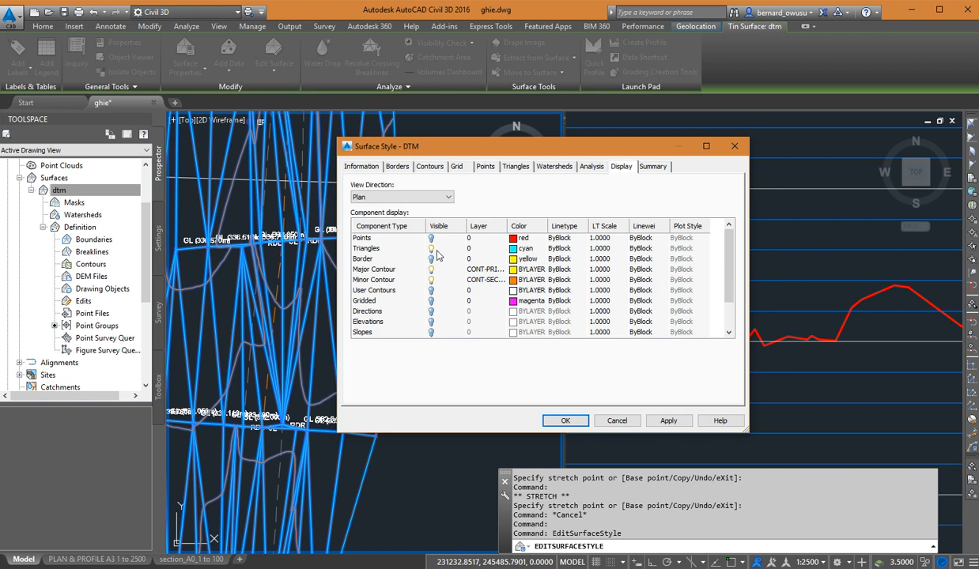
left_click(432, 250)
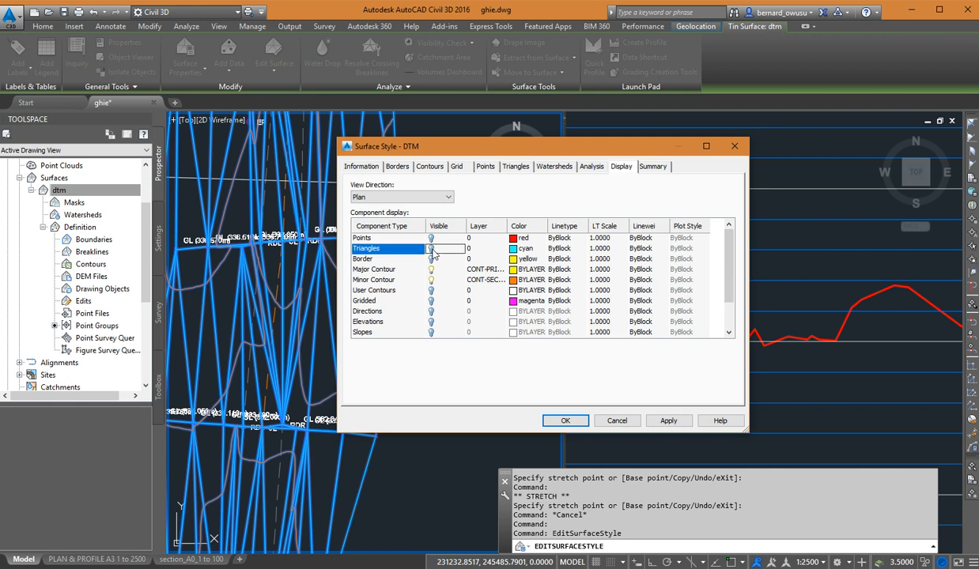
left_click(574, 425)
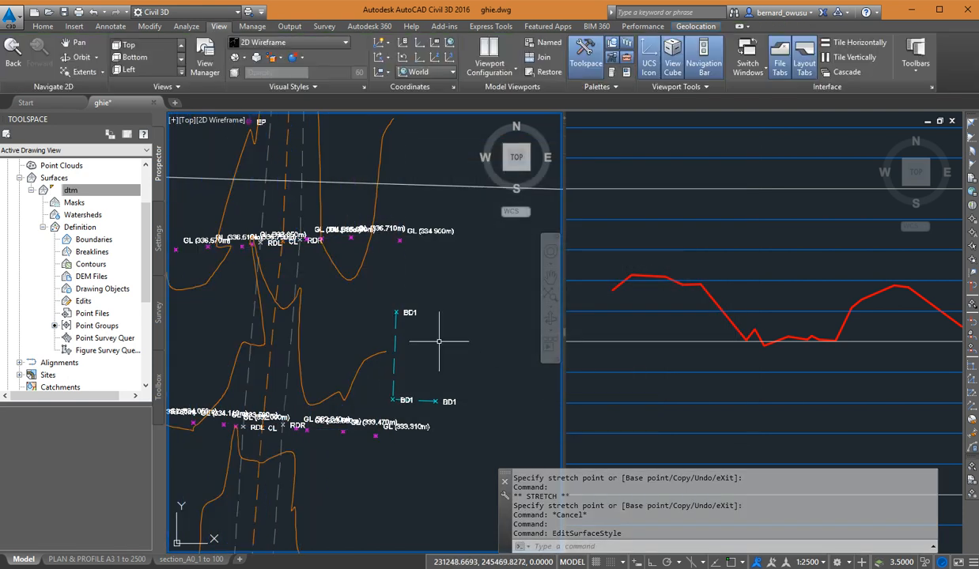
- Select the CL centreline and RDR road-edge figures and extend the selection to all similar survey figures
scroll(437, 332, "down", 3)
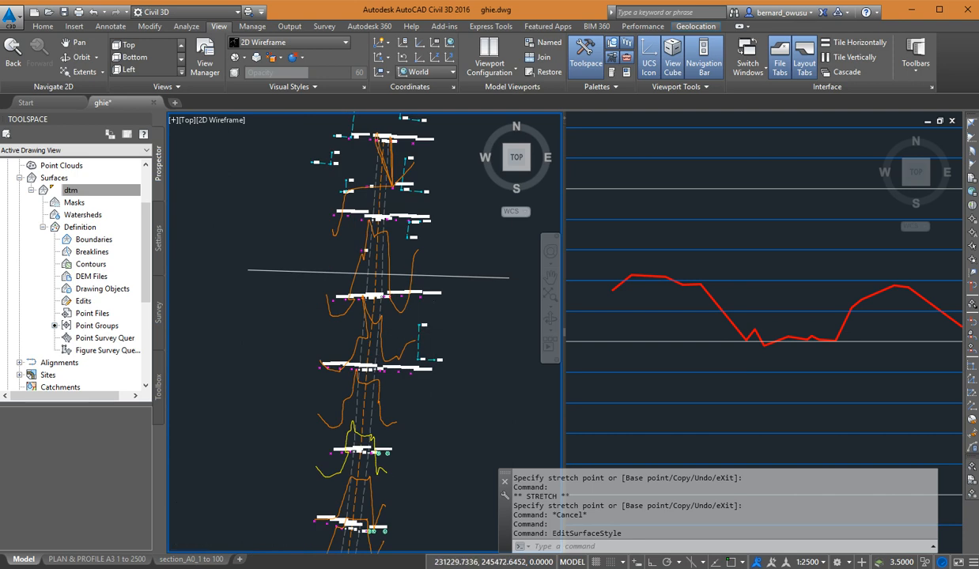
scroll(411, 332, "up", 5)
scroll(405, 332, "down", 4)
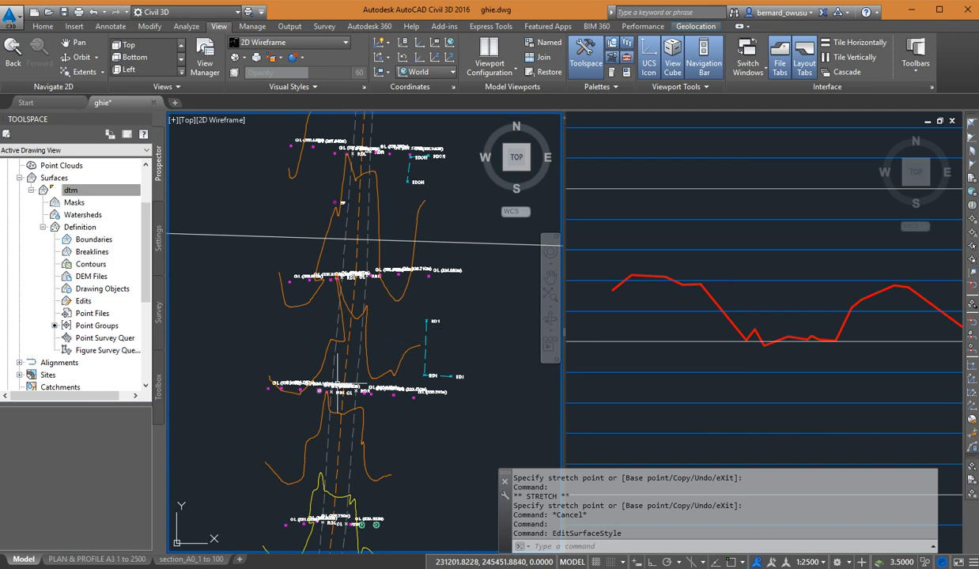
scroll(332, 343, "up", 2)
middle_click_drag(349, 351, 339, 337)
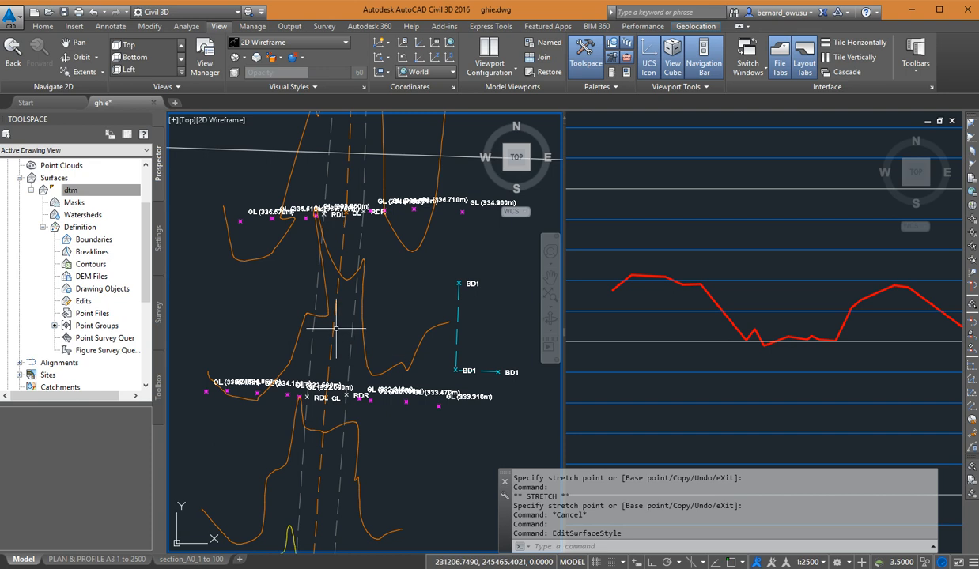
scroll(341, 324, "up", 2)
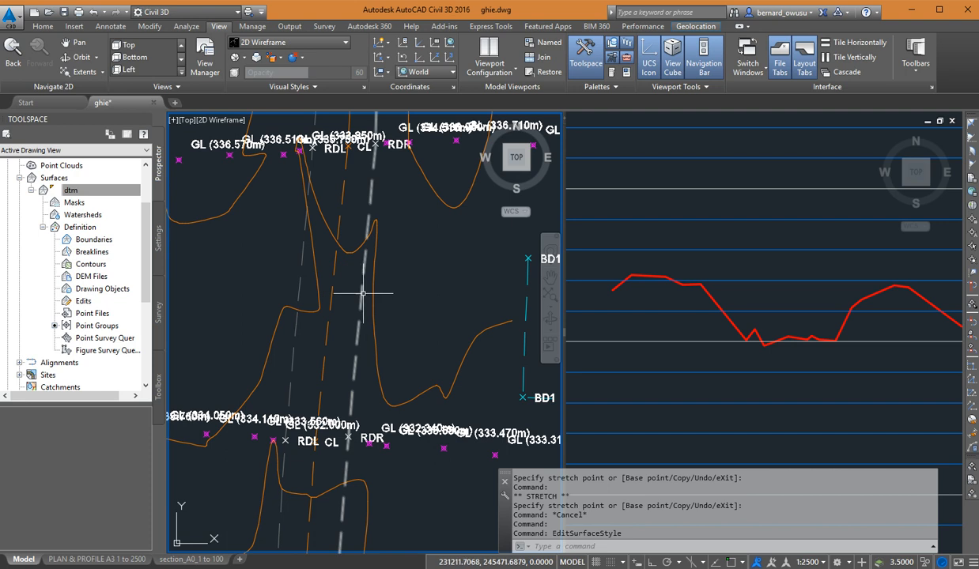
left_click(360, 294)
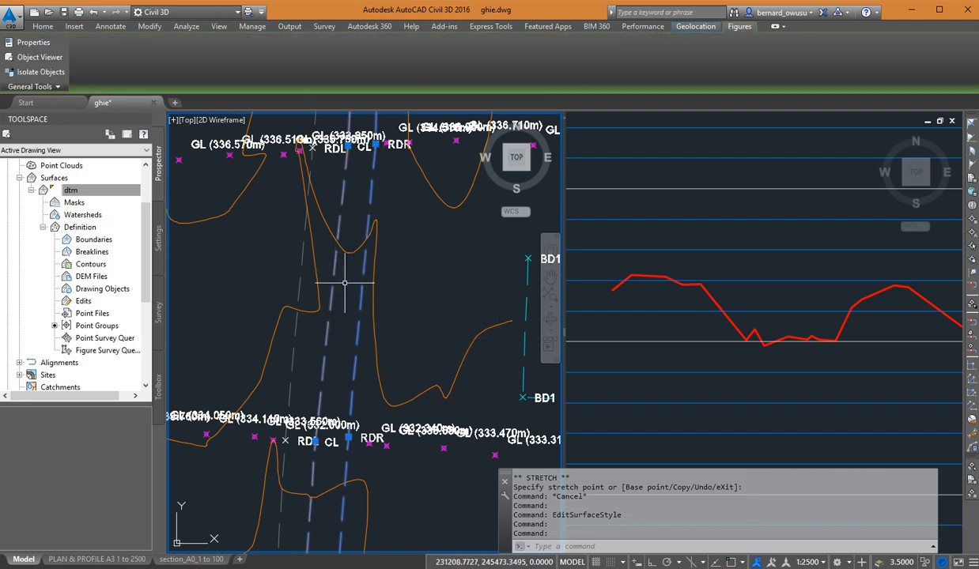
mouse_move(334, 346)
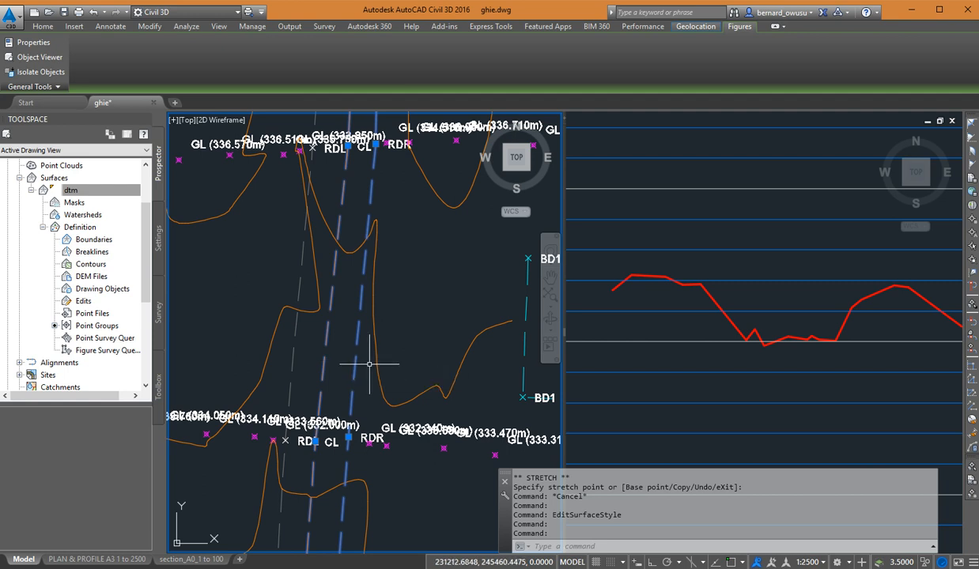
middle_click_drag(349, 362, 368, 329)
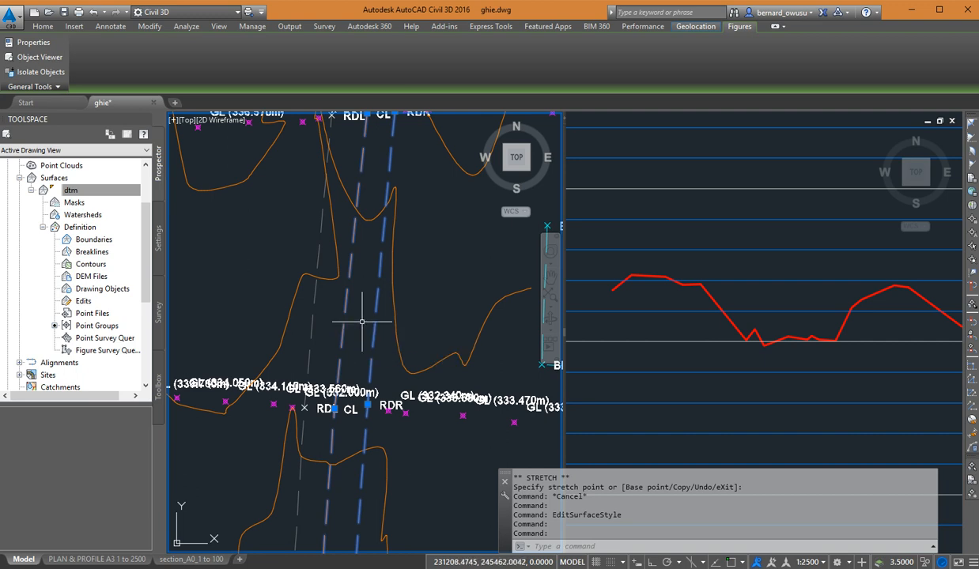
right_click(362, 324)
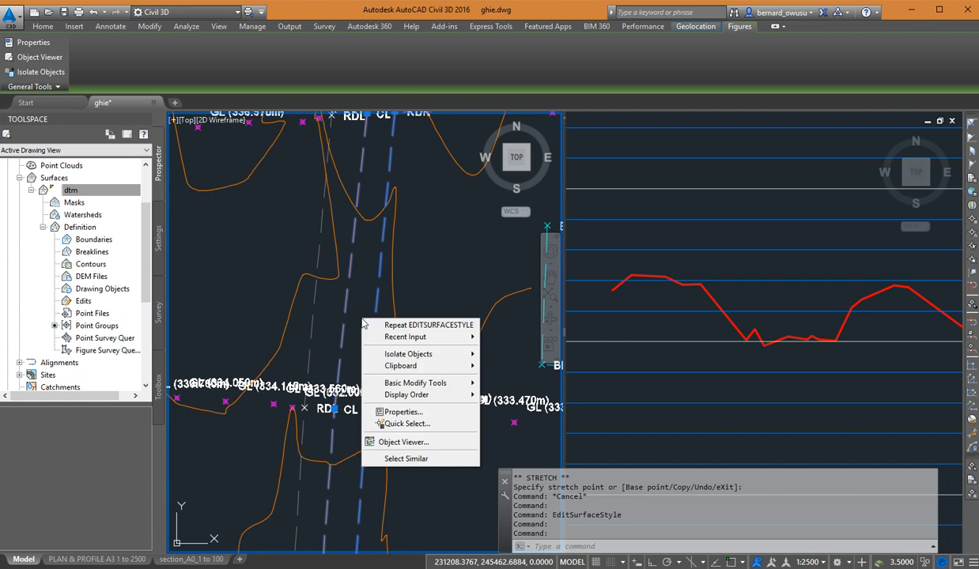
left_click(403, 459)
scroll(324, 390, "down", 6)
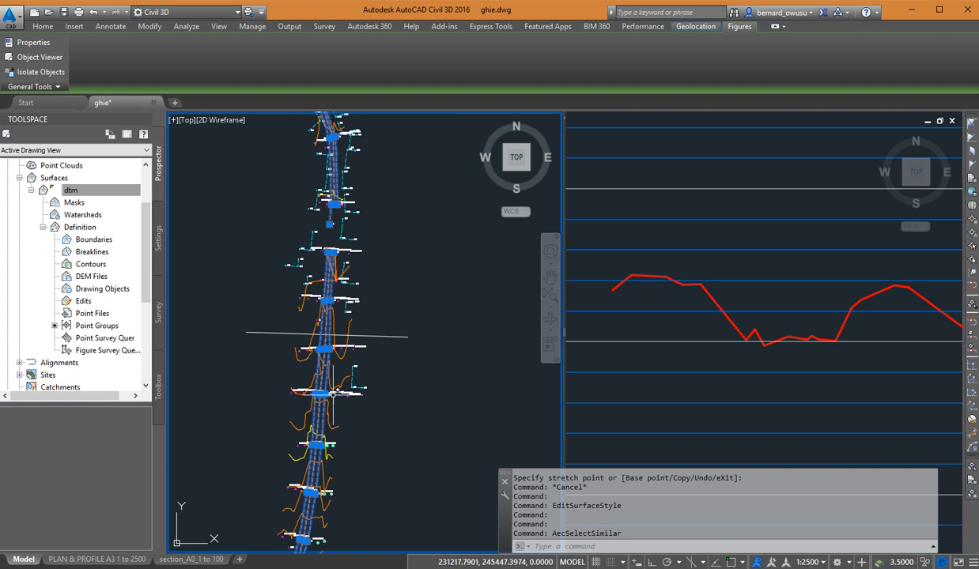
- Isolate the selected road centreline and edge figures so all other objects are hidden
right_click(395, 317)
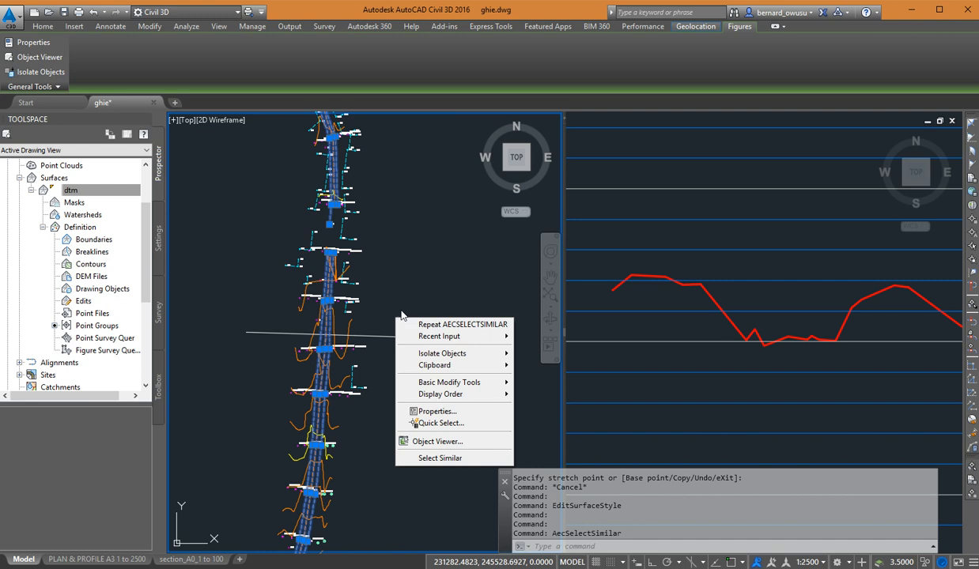
left_click(413, 293)
left_click(420, 284)
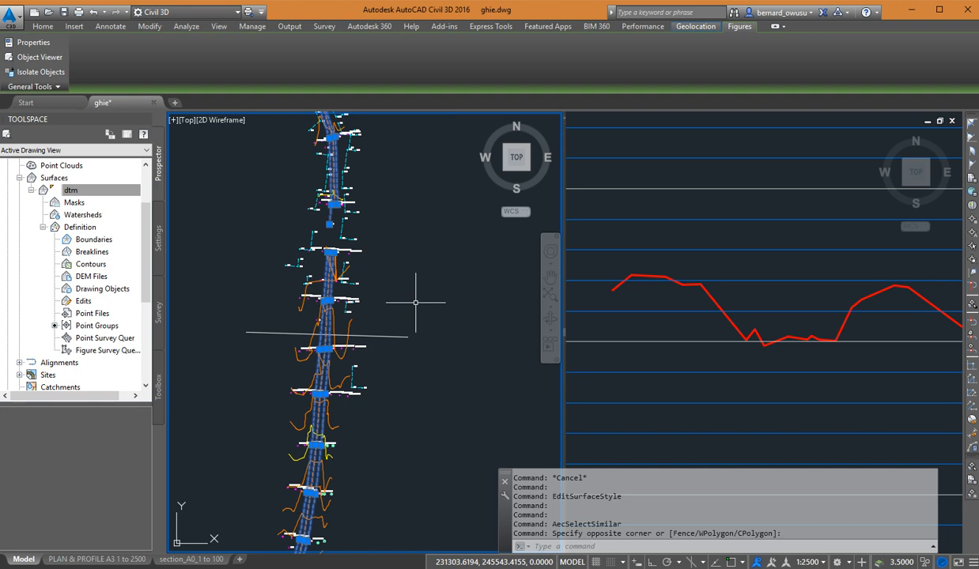
middle_click_drag(404, 310, 394, 275)
scroll(303, 348, "up", 2)
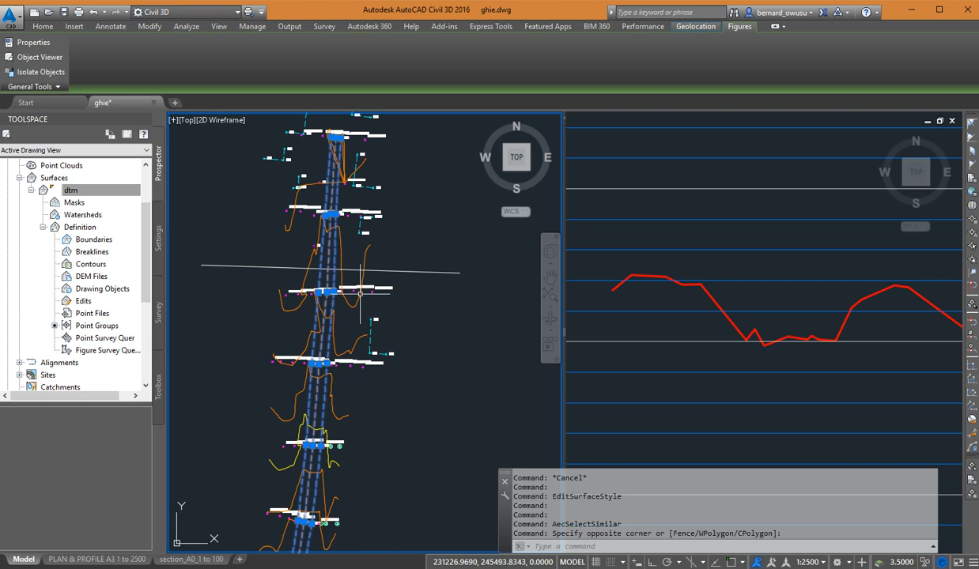
right_click(418, 248)
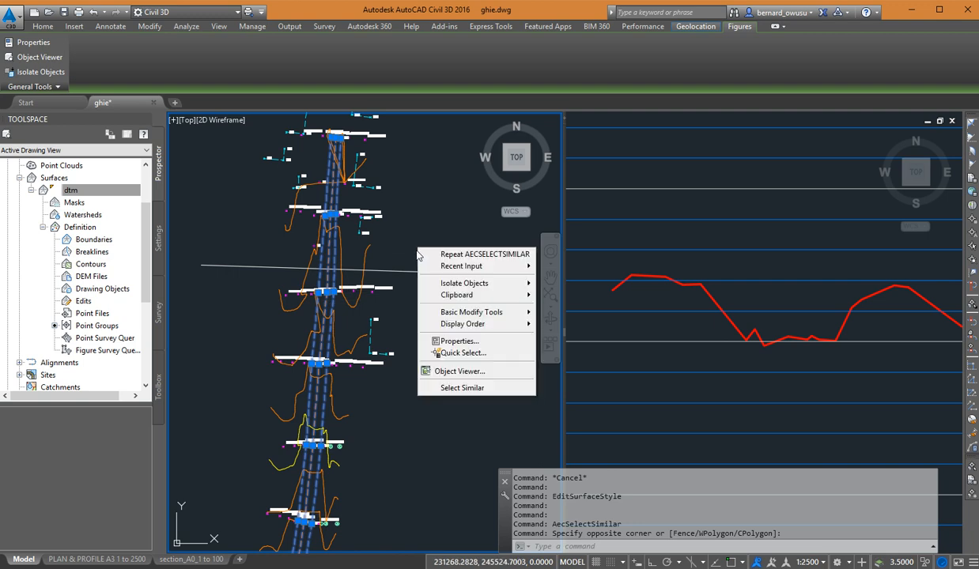
mouse_move(478, 285)
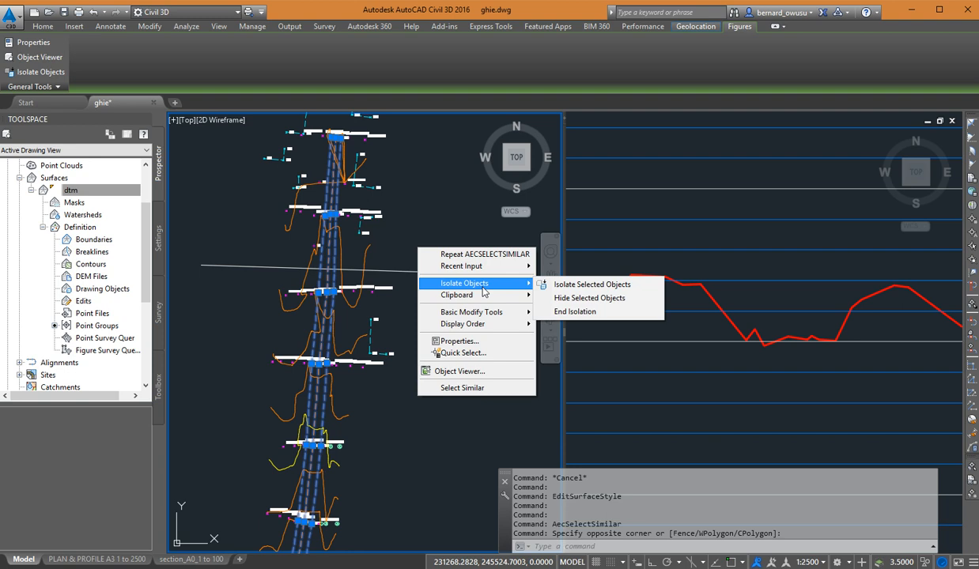
left_click(589, 285)
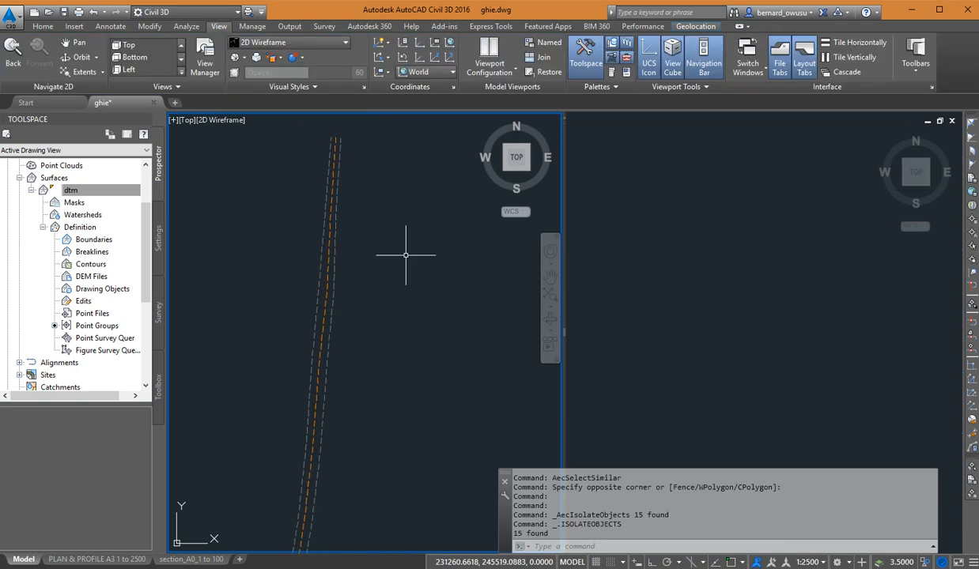
- Examine the isolated road figures along the whole corridor, including the junction at its southern end
scroll(381, 365, "down", 5)
scroll(381, 367, "down", 4)
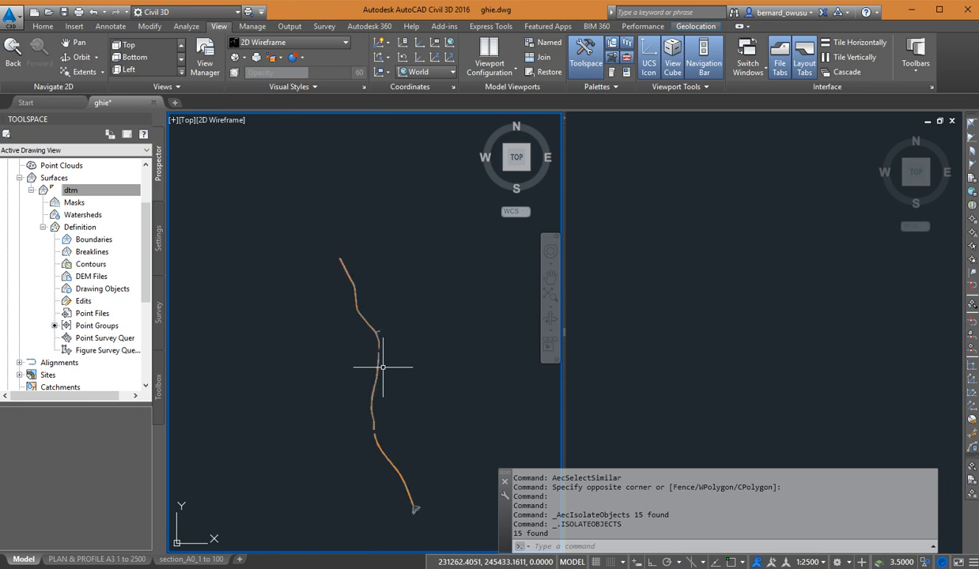
scroll(424, 520, "up", 4)
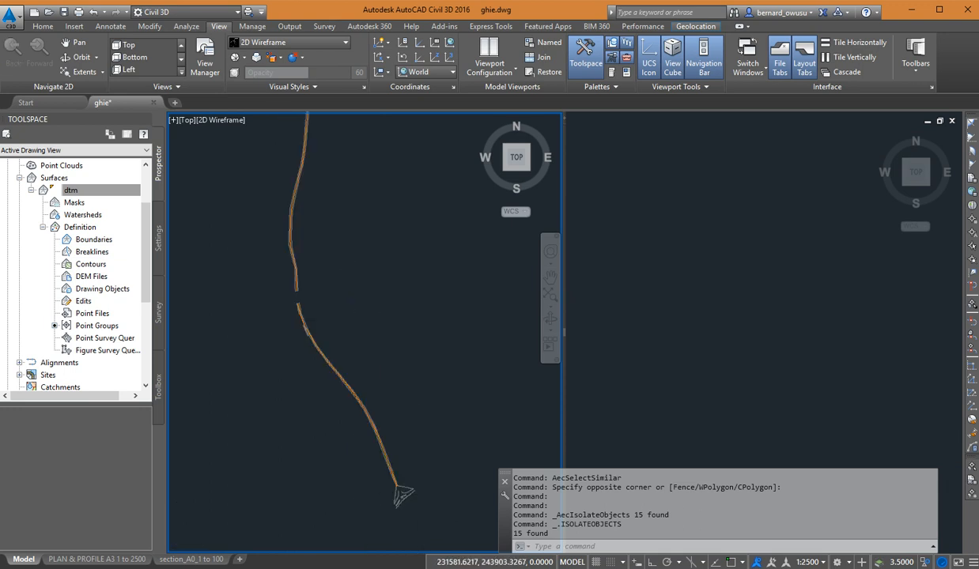
scroll(398, 490, "up", 3)
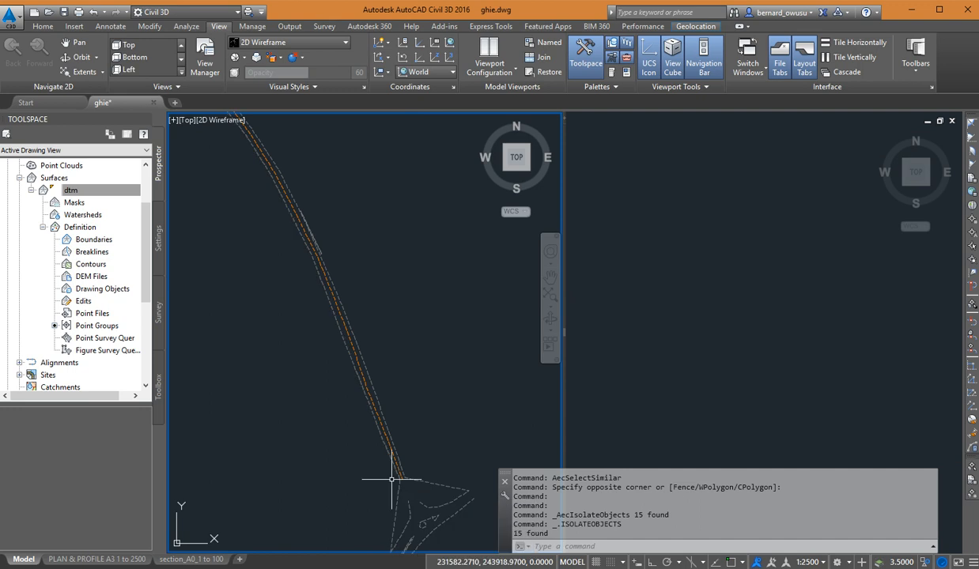
scroll(390, 475, "down", 5)
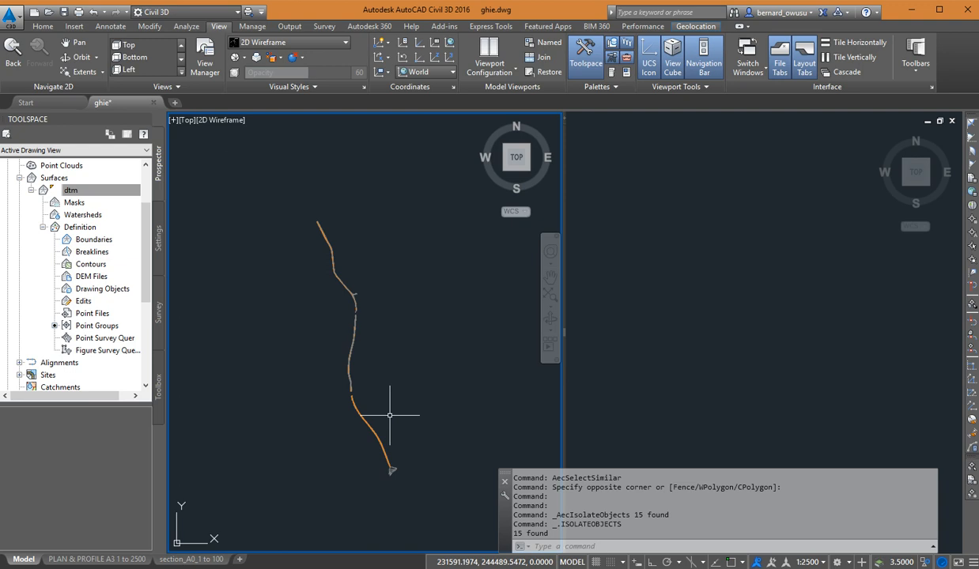
scroll(389, 414, "up", 6)
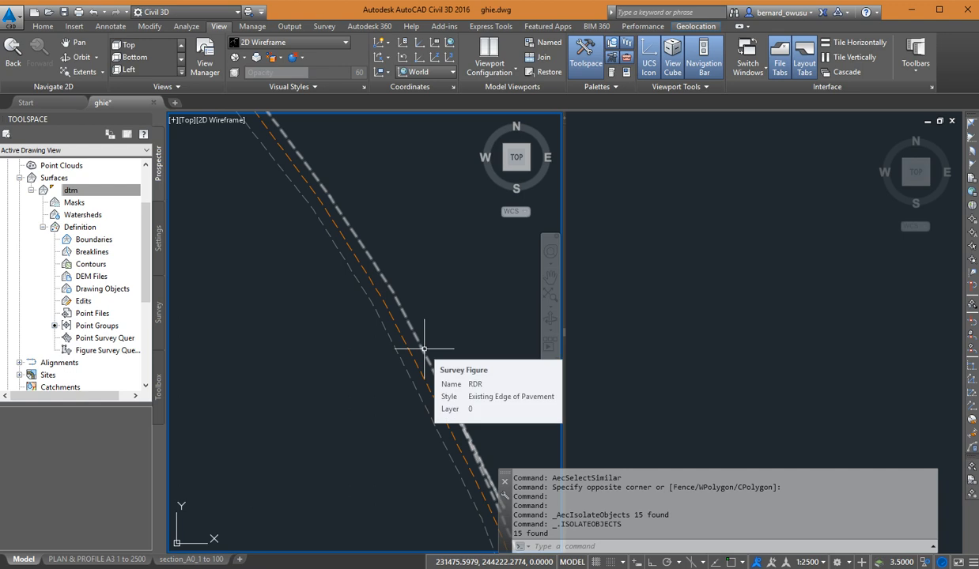
left_click(418, 349)
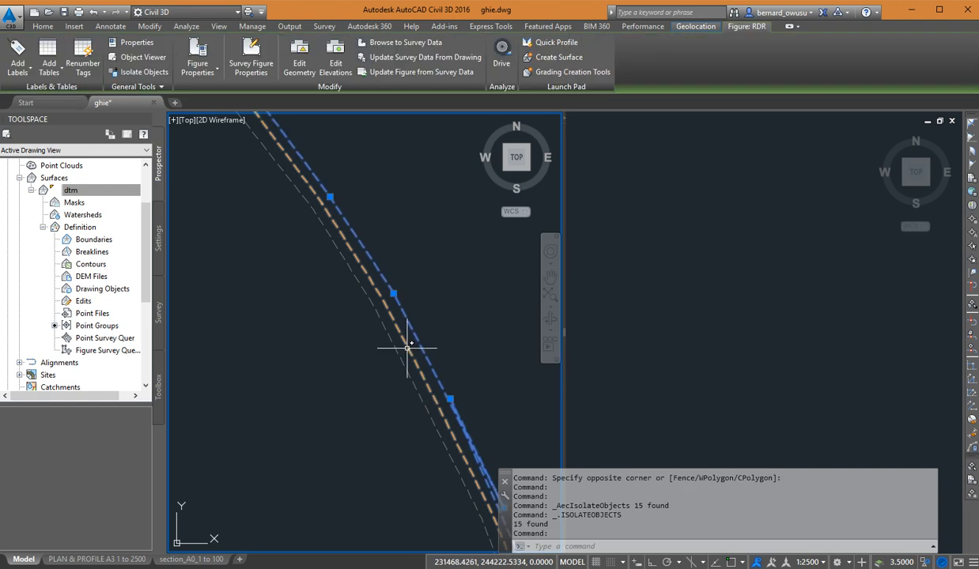
left_click(404, 343)
right_click(427, 308)
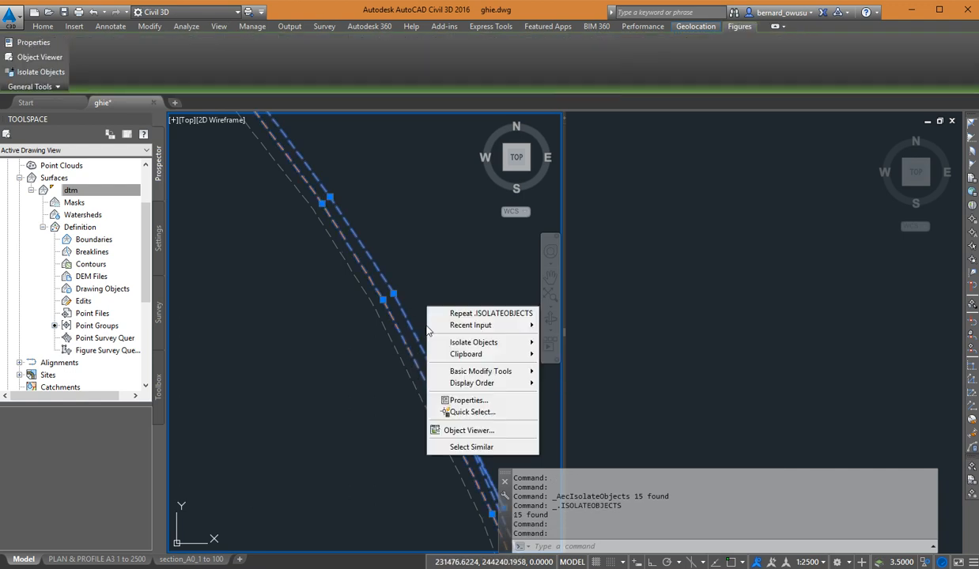
left_click(472, 447)
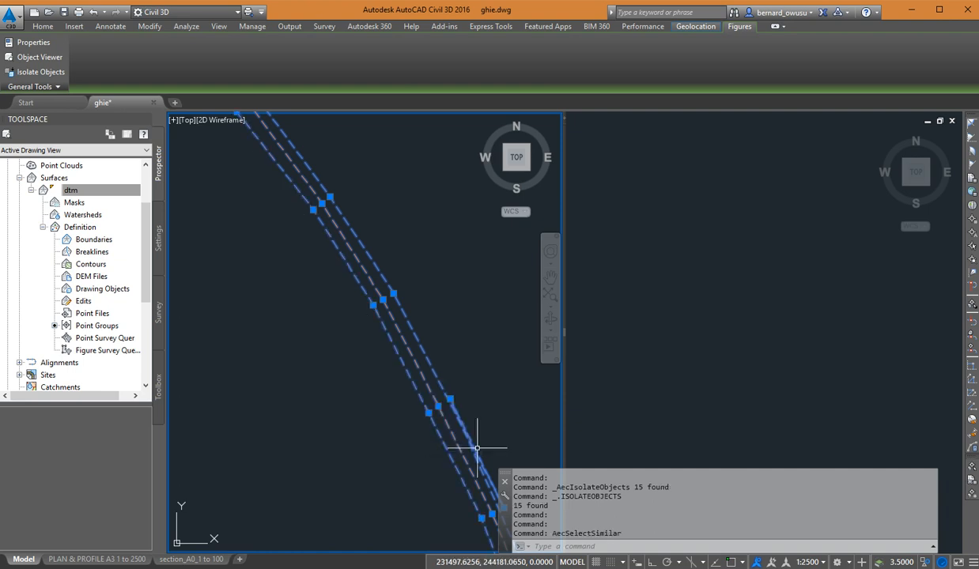
right_click(440, 265)
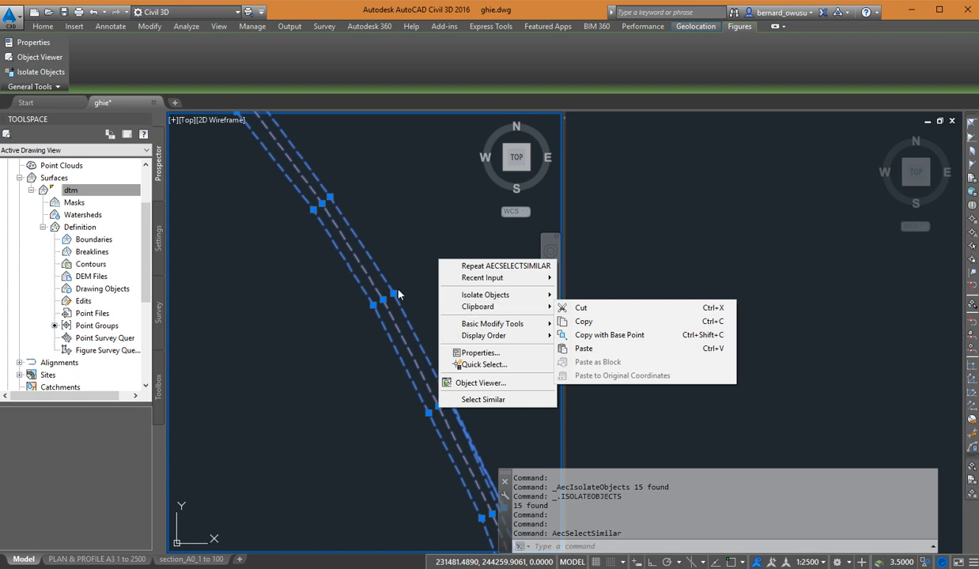
left_click(407, 246)
left_click(407, 241)
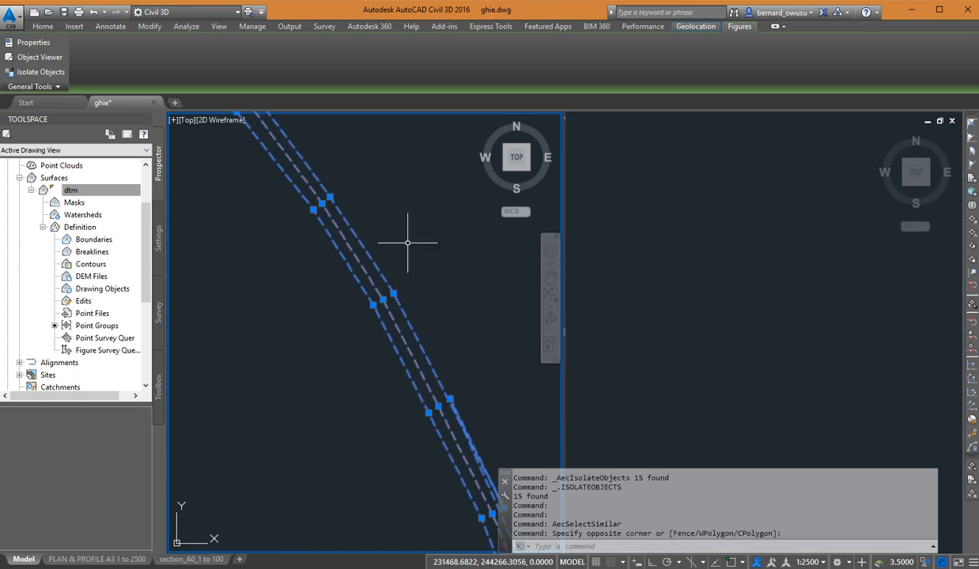
key("Escape")
key("Escape")
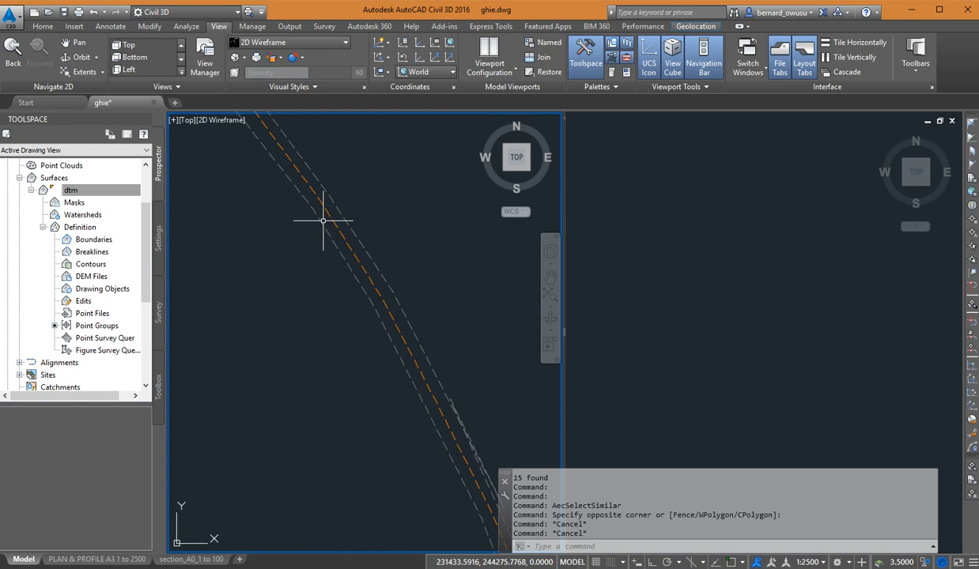
- Start adding Standard breaklines to the dtm surface definition with the description "rd edge"
scroll(388, 277, "down", 3)
scroll(388, 278, "down", 2)
mouse_move(400, 221)
middle_mouse_down()
mouse_move(412, 373)
mouse_move(401, 335)
middle_mouse_up()
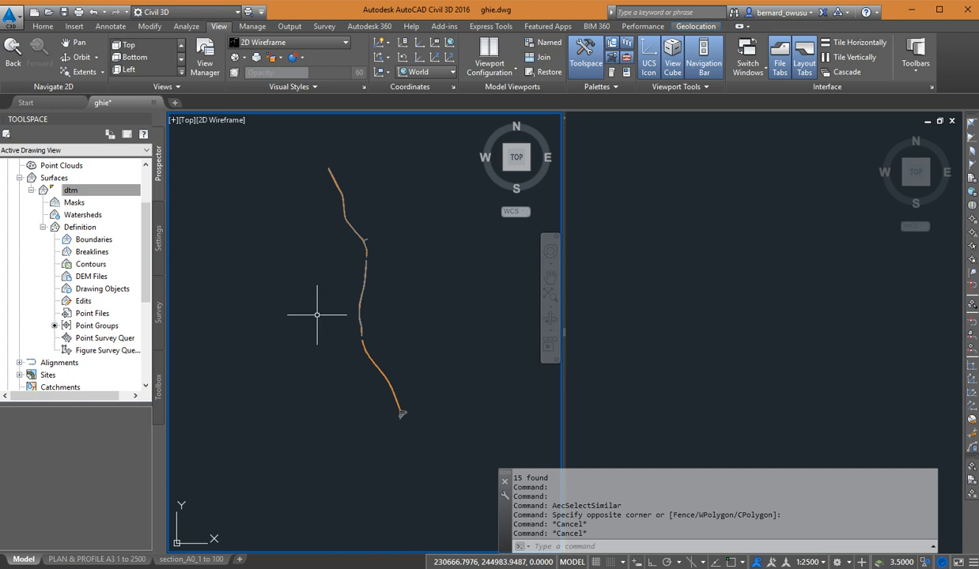
left_click(71, 190)
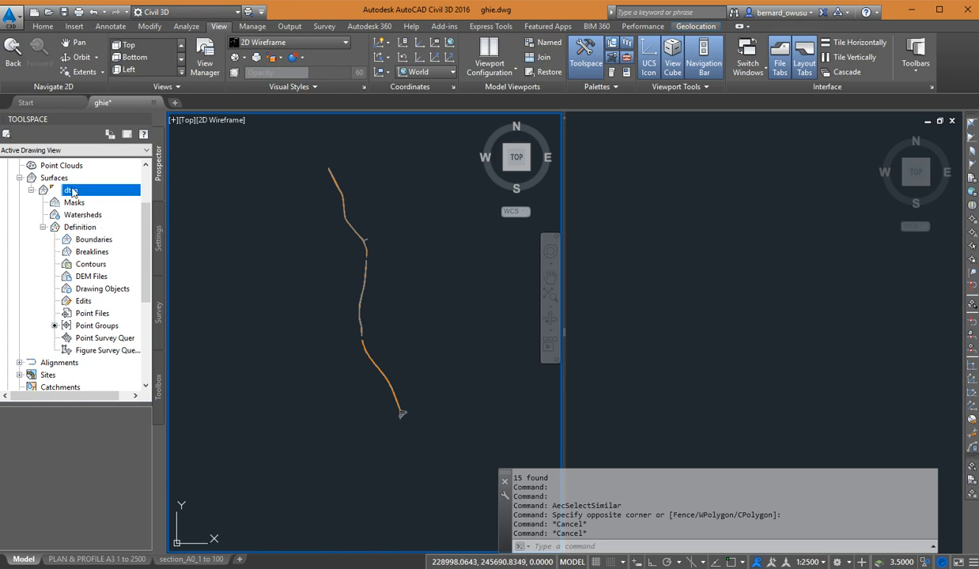
right_click(101, 252)
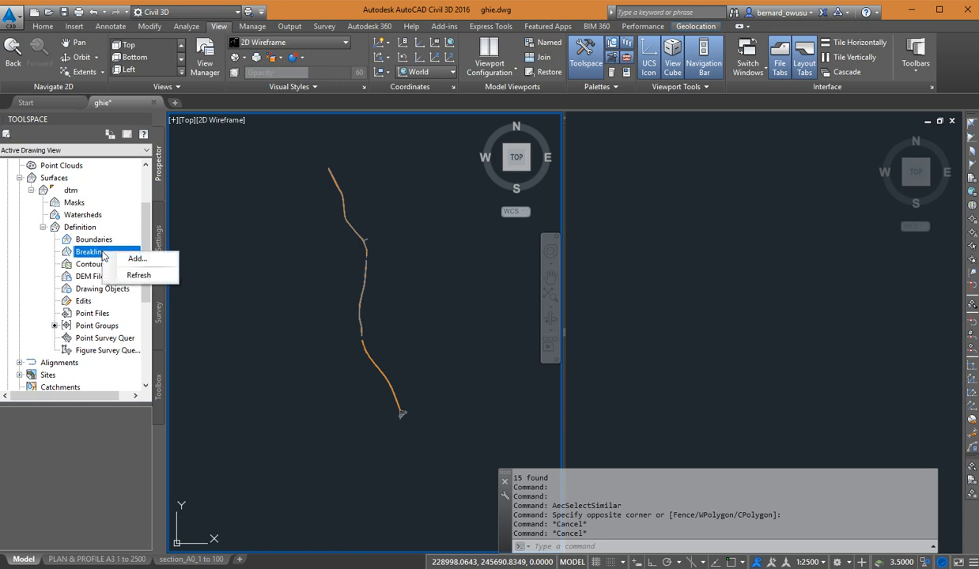
left_click(153, 262)
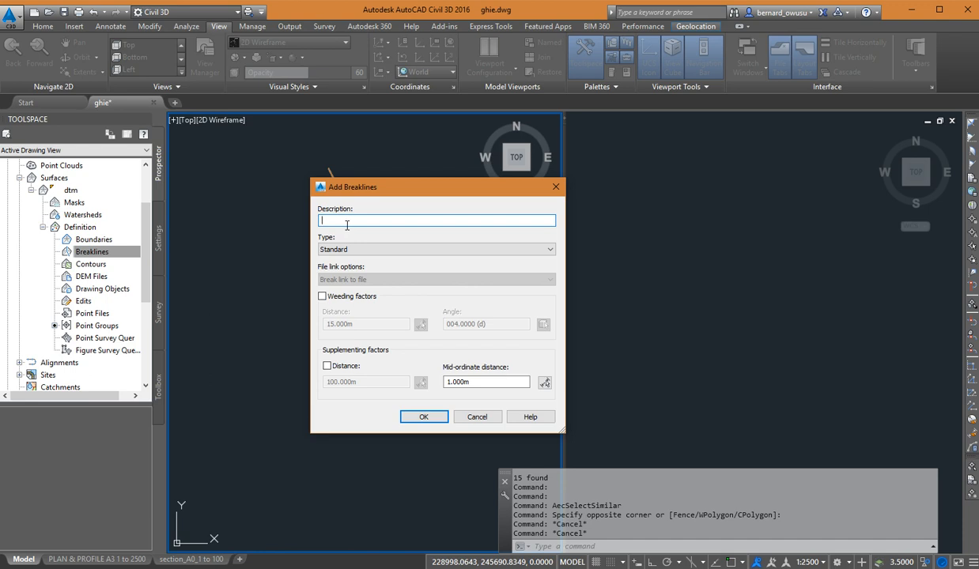
type("rd edge")
left_click(439, 420)
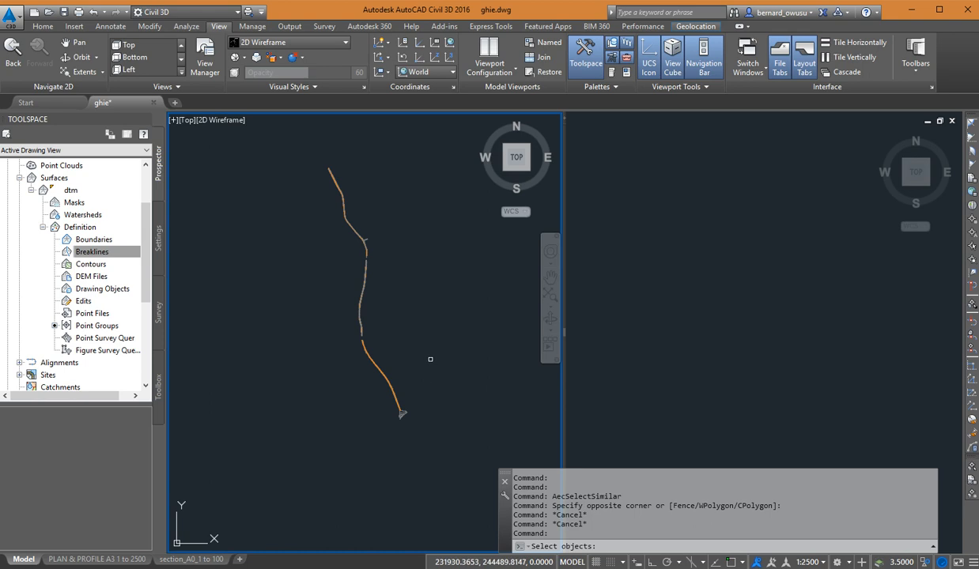
- Window-select all the isolated road centreline and edge figures as the source objects for the rd edge breaklines
scroll(372, 292, "down", 2)
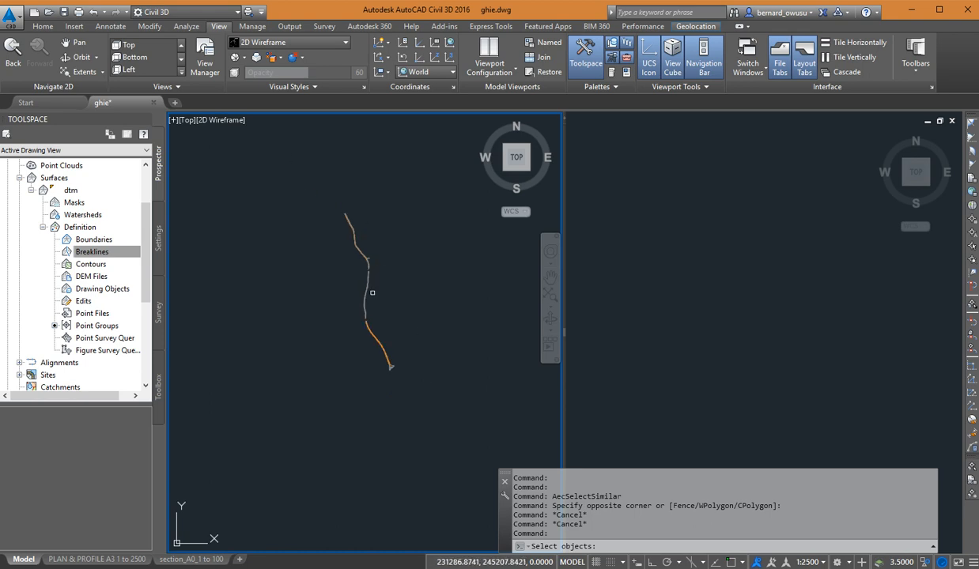
middle_click_drag(369, 253, 353, 277)
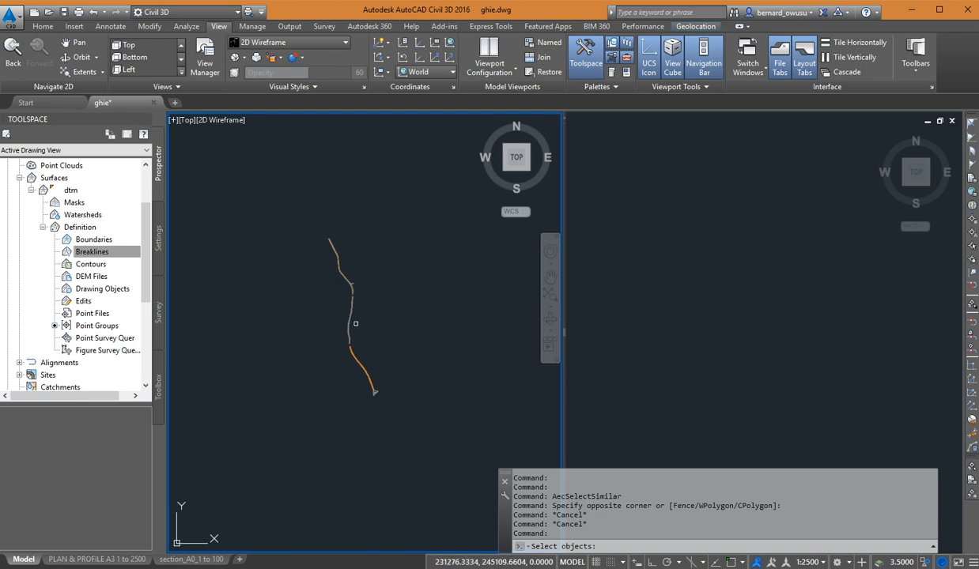
left_click(273, 191)
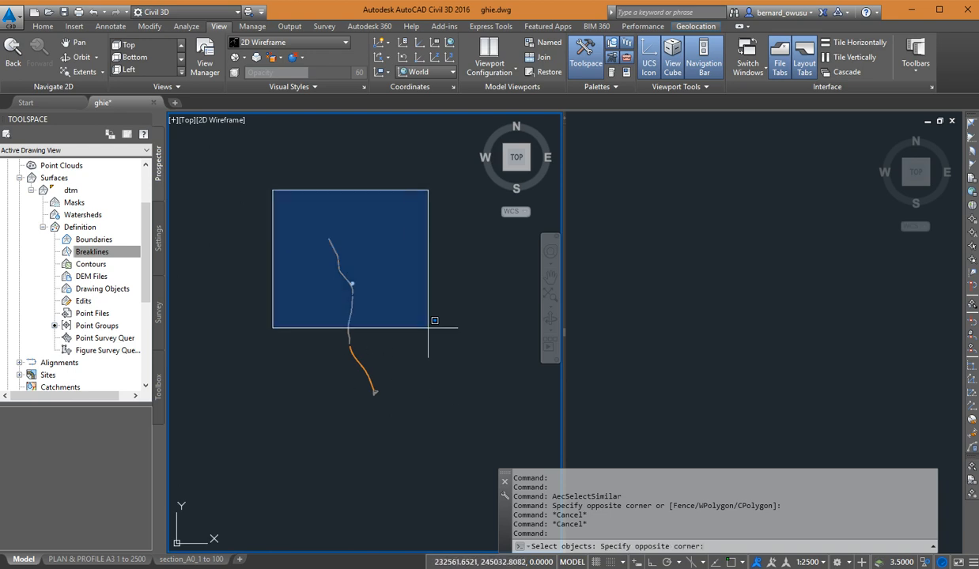
left_click(437, 415)
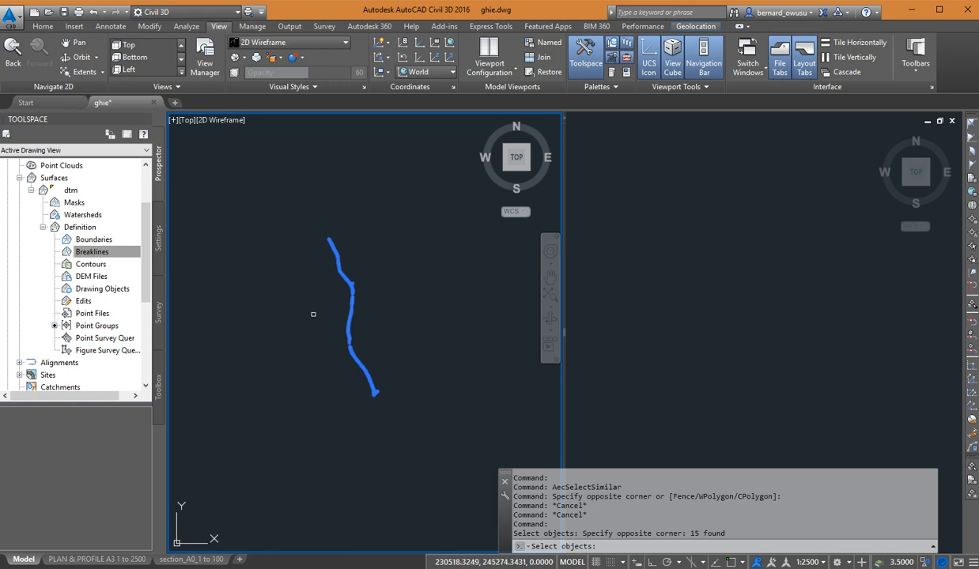
key("Return")
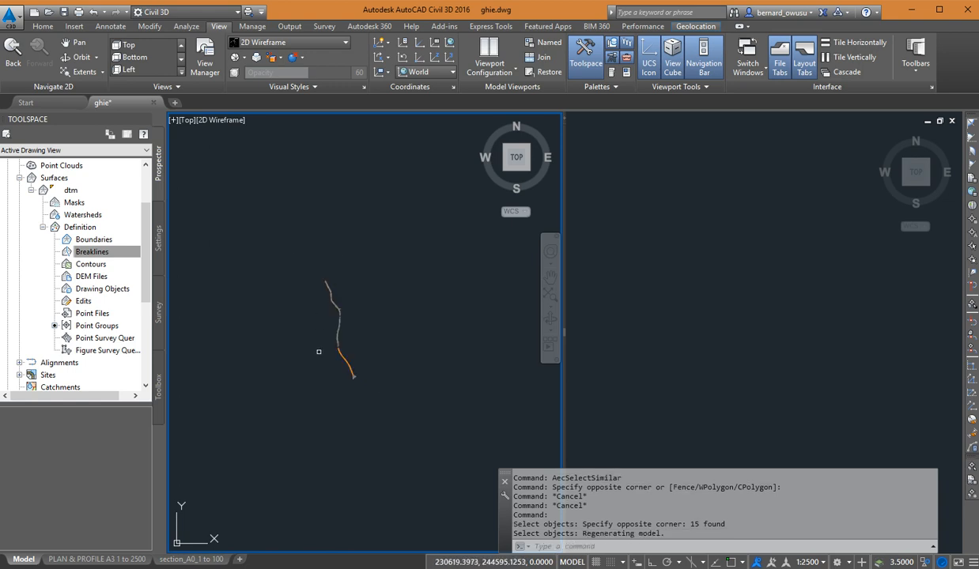
scroll(338, 327, "up", 3)
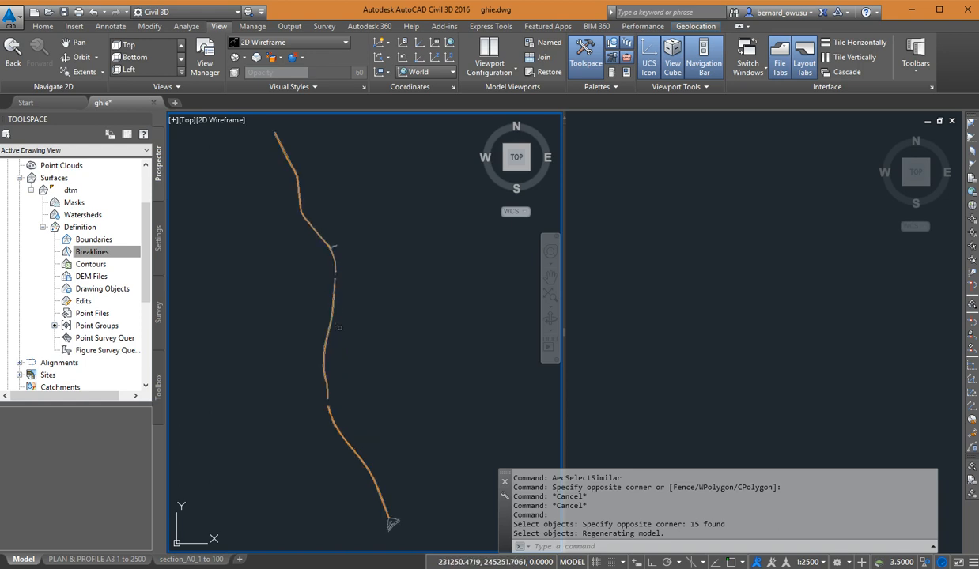
scroll(339, 327, "down", 2)
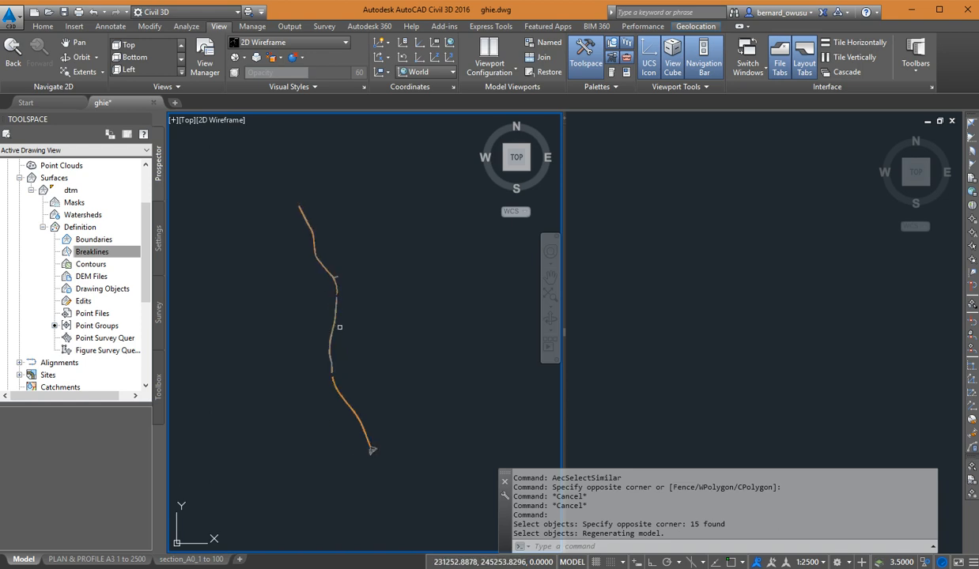
- Reselect the full set of isolated road figures, finish adding them as rd edge breaklines, and dismiss the event list
left_click(198, 176)
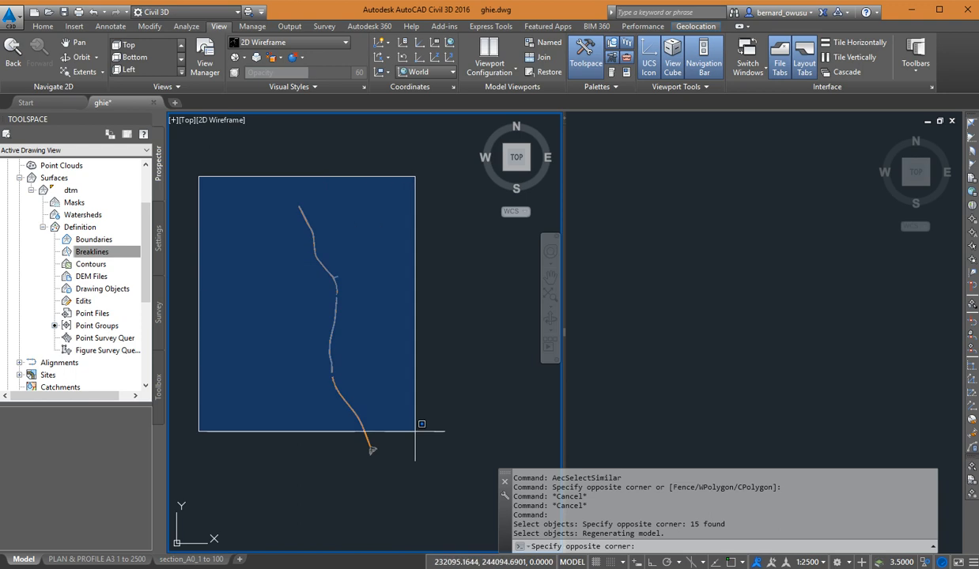
left_click(320, 186)
middle_click_drag(320, 207, 331, 195)
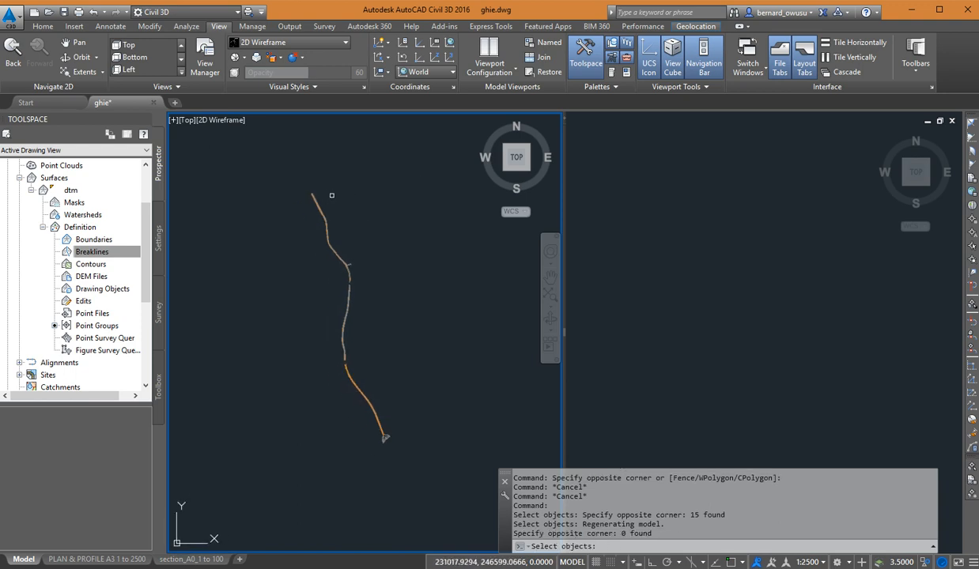
mouse_move(235, 162)
left_mouse_down()
mouse_move(367, 271)
mouse_move(447, 453)
mouse_move(447, 481)
left_mouse_up()
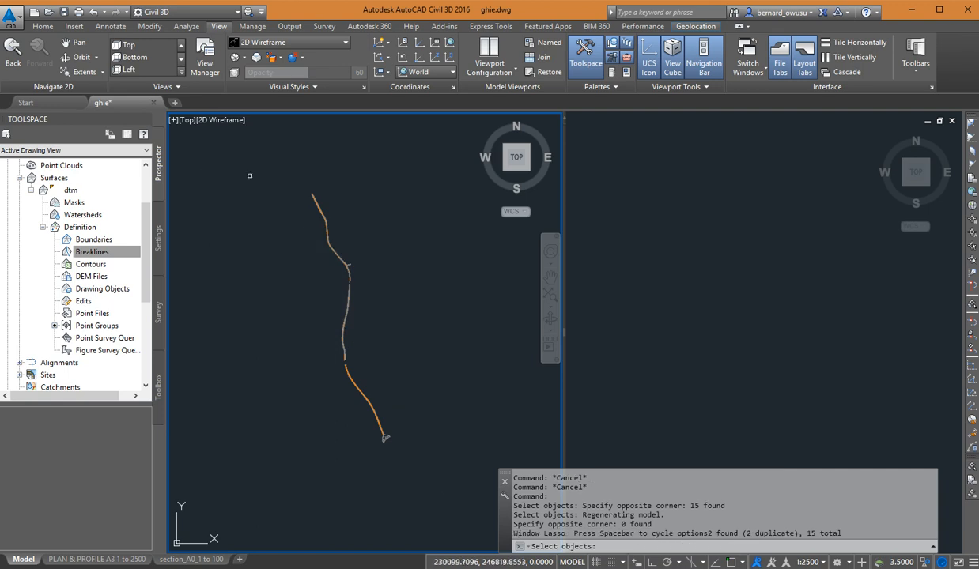
left_click(195, 162)
left_click(469, 467)
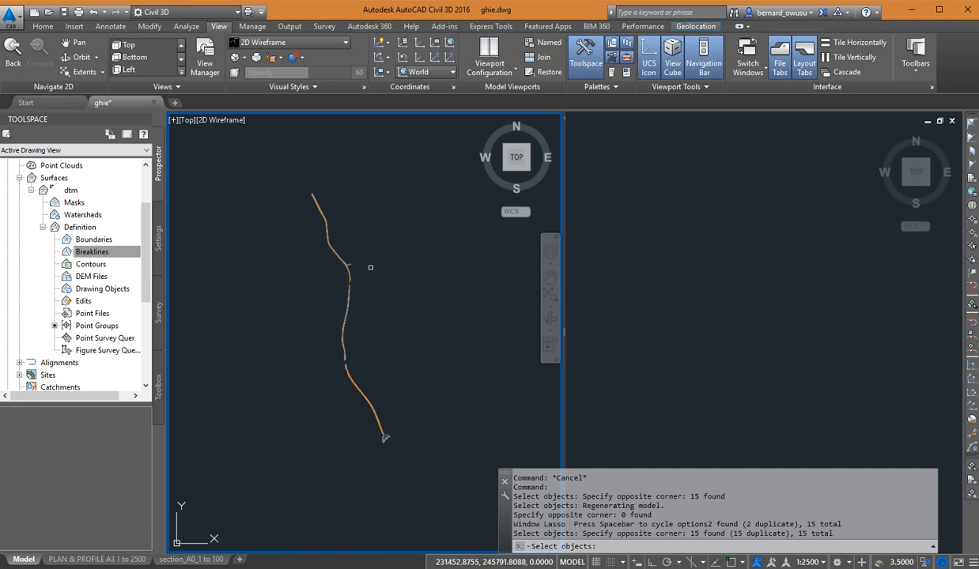
left_click(269, 171)
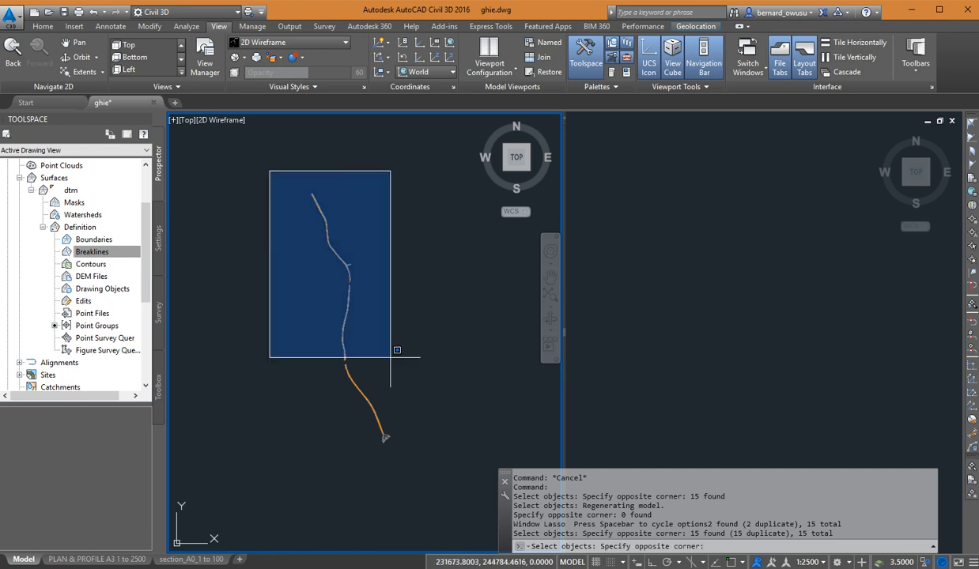
left_click(437, 479)
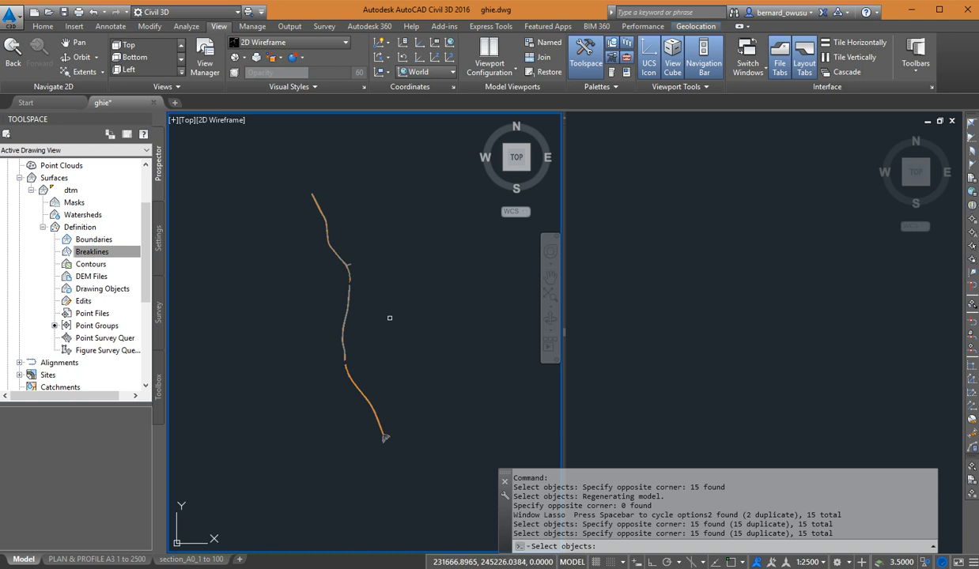
key("Return")
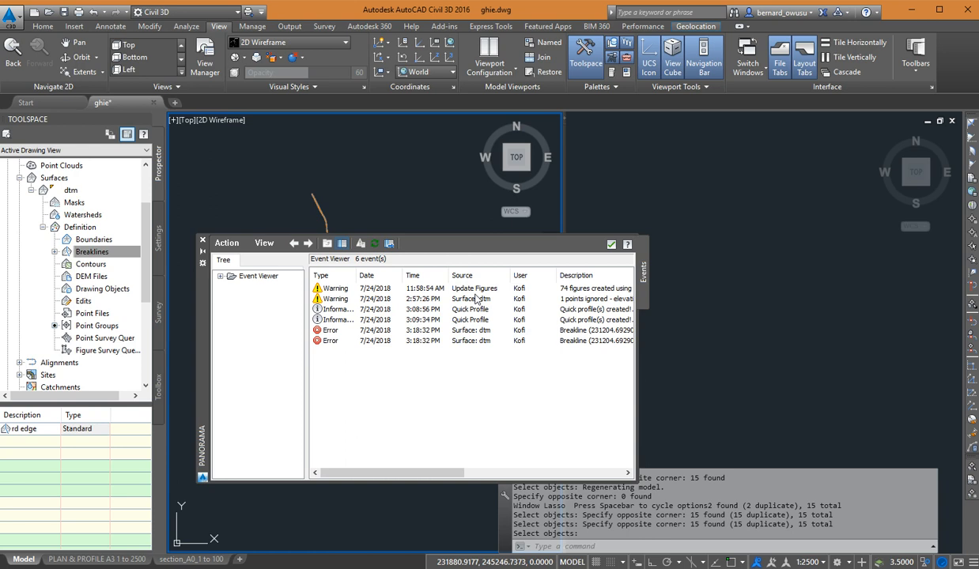
left_click(612, 245)
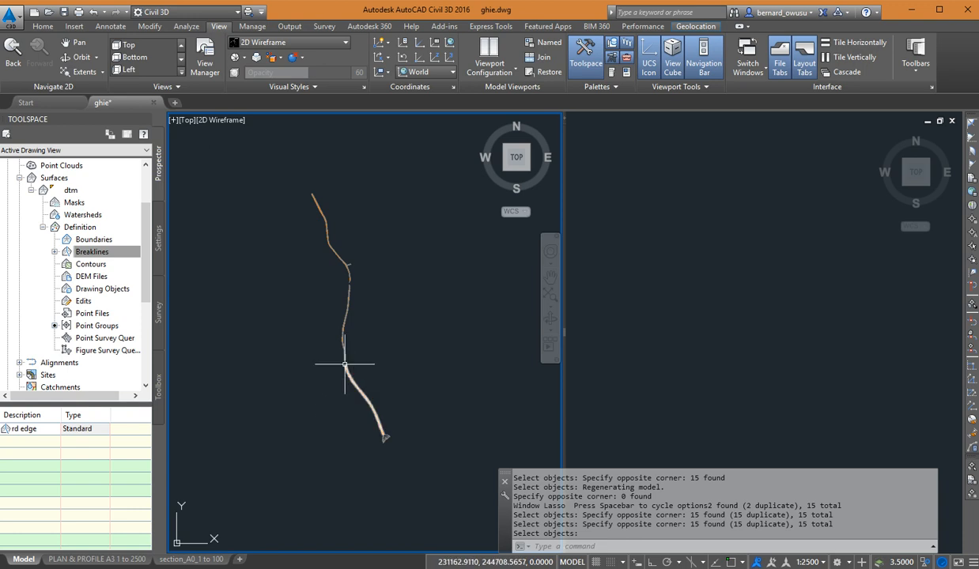
- End the object isolation so all hidden drawing objects are displayed again
mouse_move(344, 364)
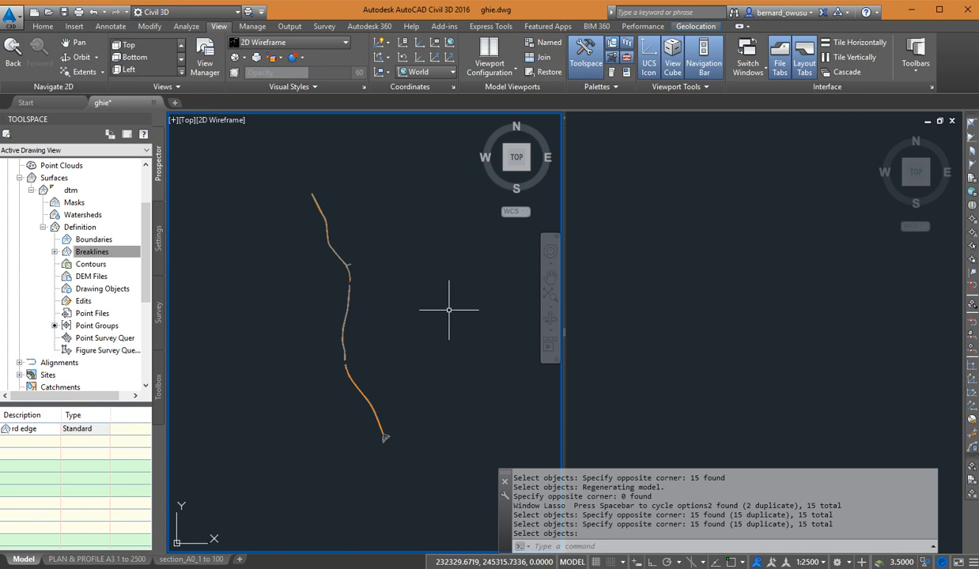
right_click(387, 321)
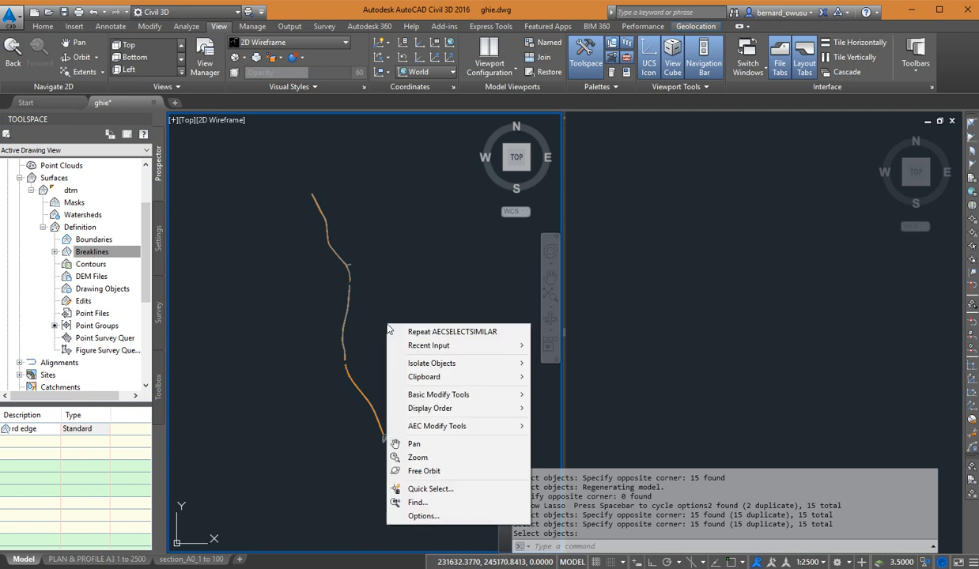
mouse_move(447, 363)
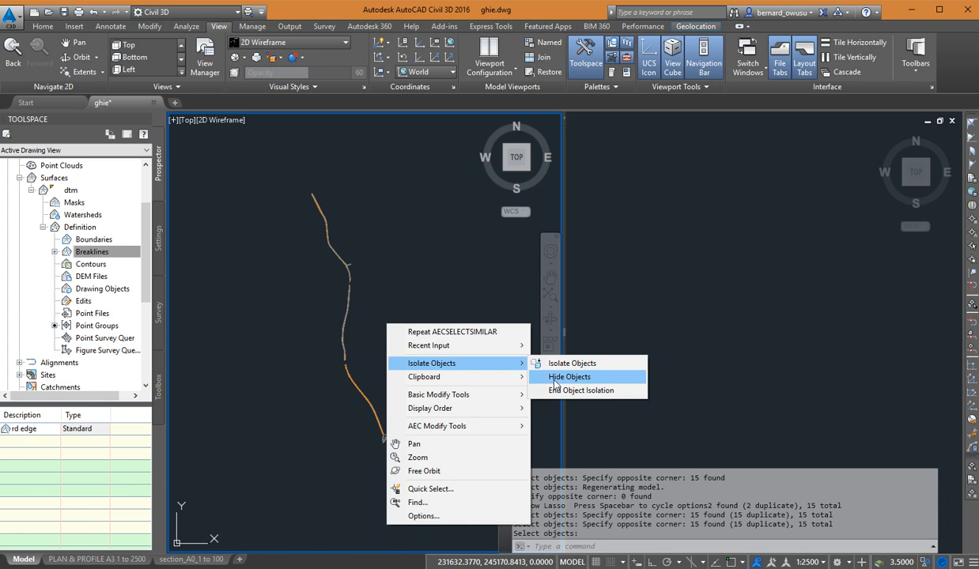
left_click(463, 269)
key("Escape")
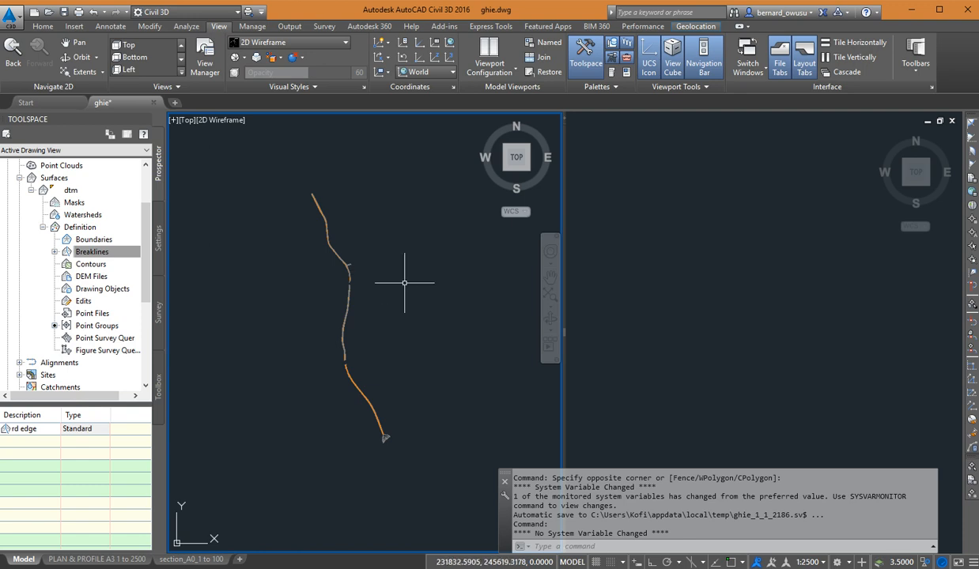
right_click(404, 282)
mouse_move(442, 321)
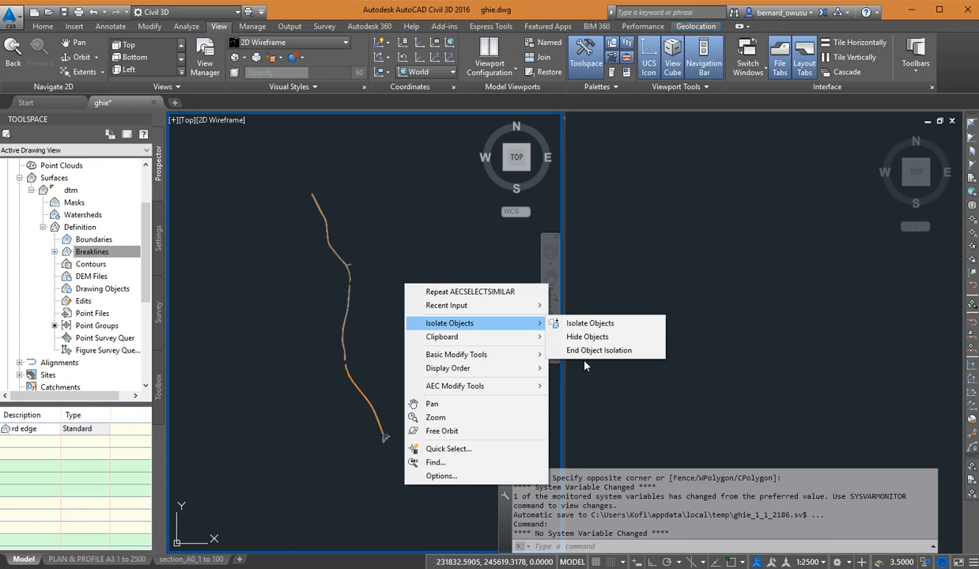
left_click(599, 350)
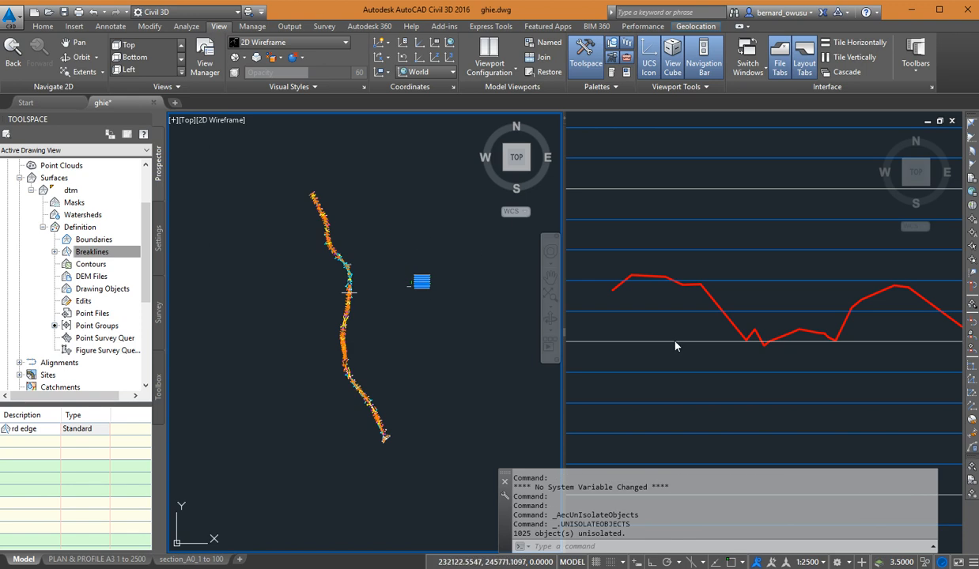
- Examine the red ground profile line in the second viewport, particularly its dips and peaks
left_click(743, 308)
scroll(787, 323, "up", 4)
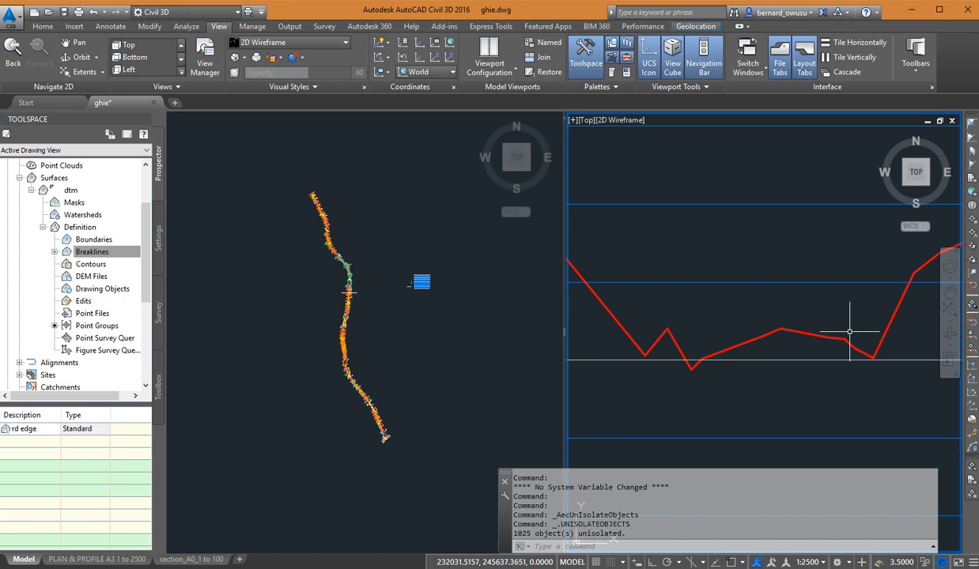
middle_click_drag(843, 341, 826, 342)
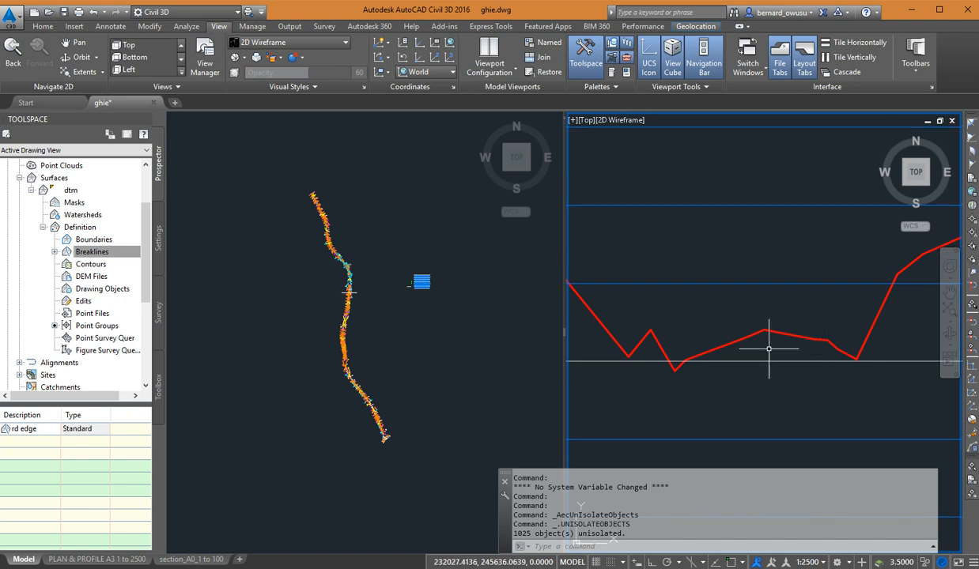
scroll(830, 344, "up", 2)
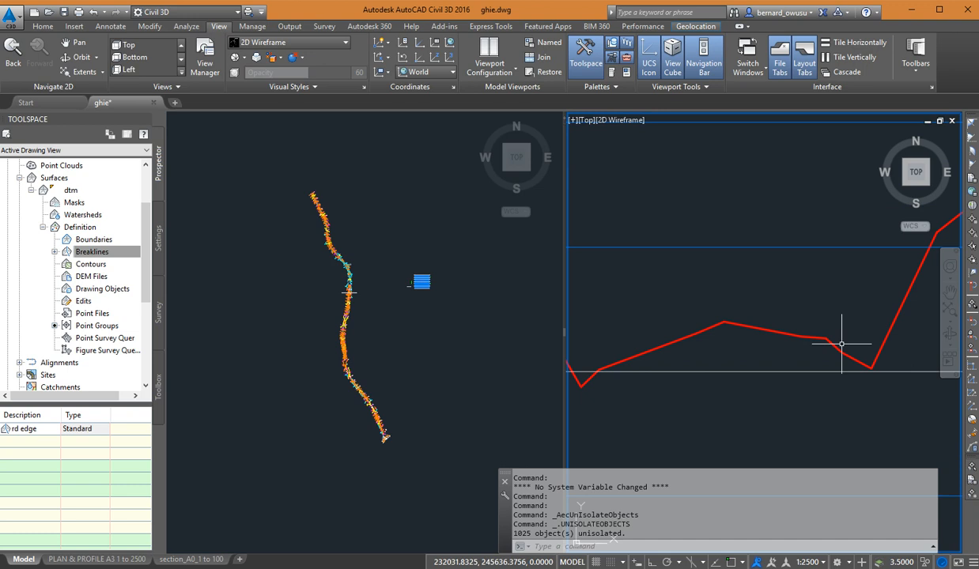
scroll(850, 357, "down", 4)
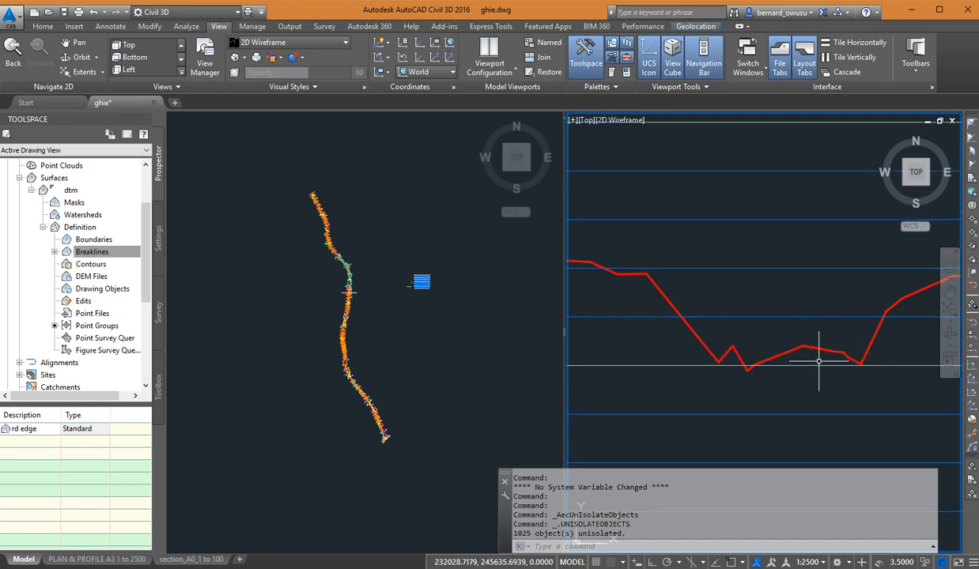
mouse_move(809, 357)
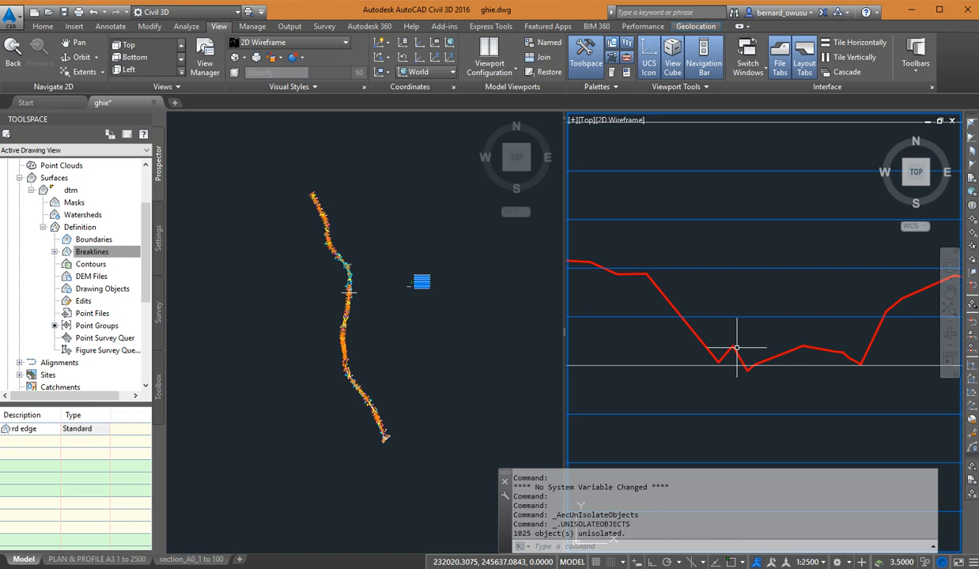
- Examine the centreline, road-edge and contour-like figures with their survey points along the southern part of the corridor in plan
left_click(457, 340)
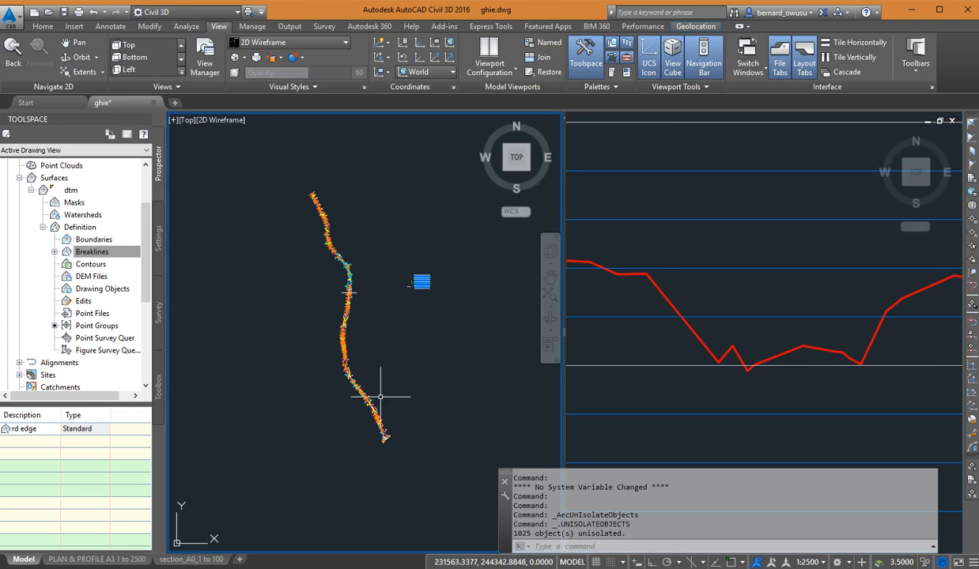
scroll(379, 419, "up", 5)
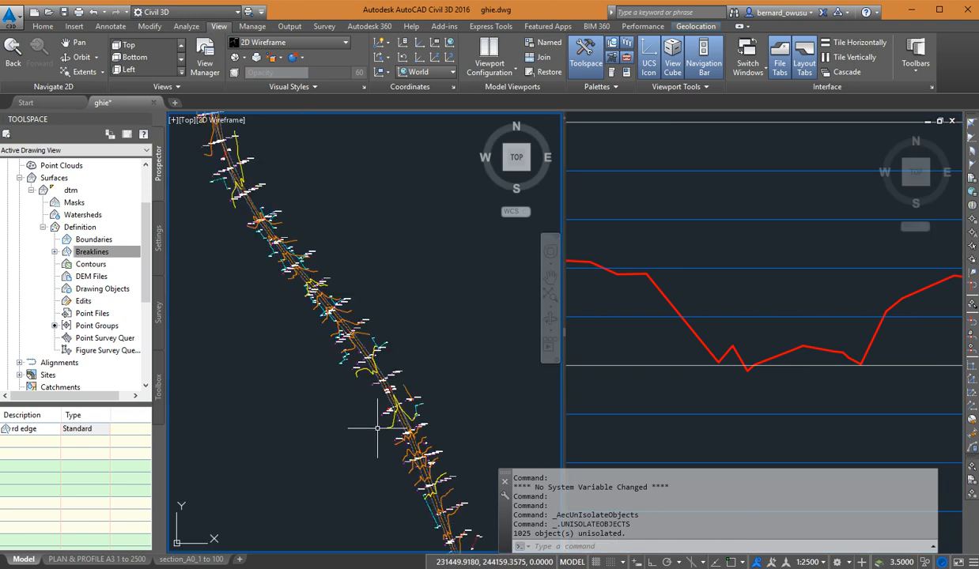
scroll(380, 415, "up", 4)
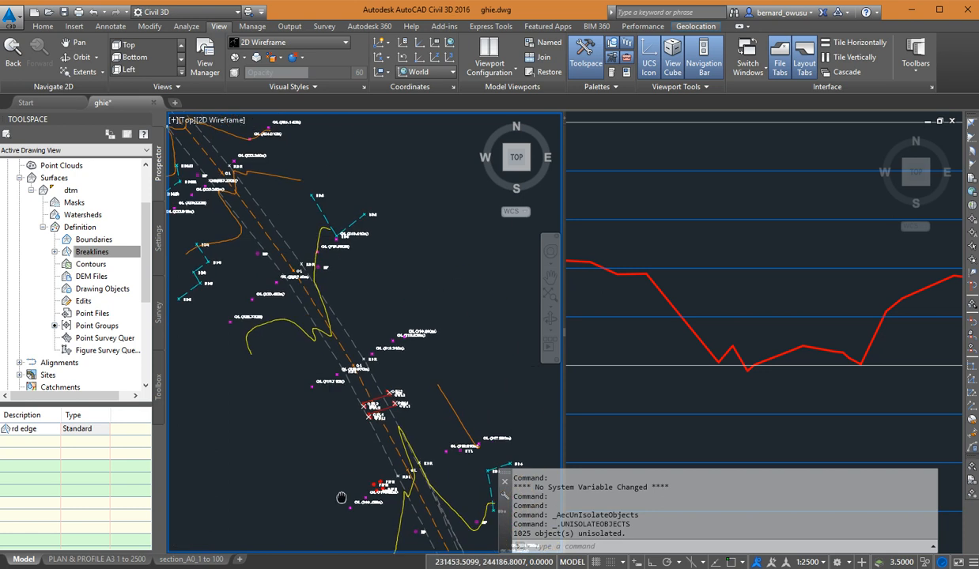
middle_click_drag(403, 394, 415, 407)
scroll(329, 292, "up", 3)
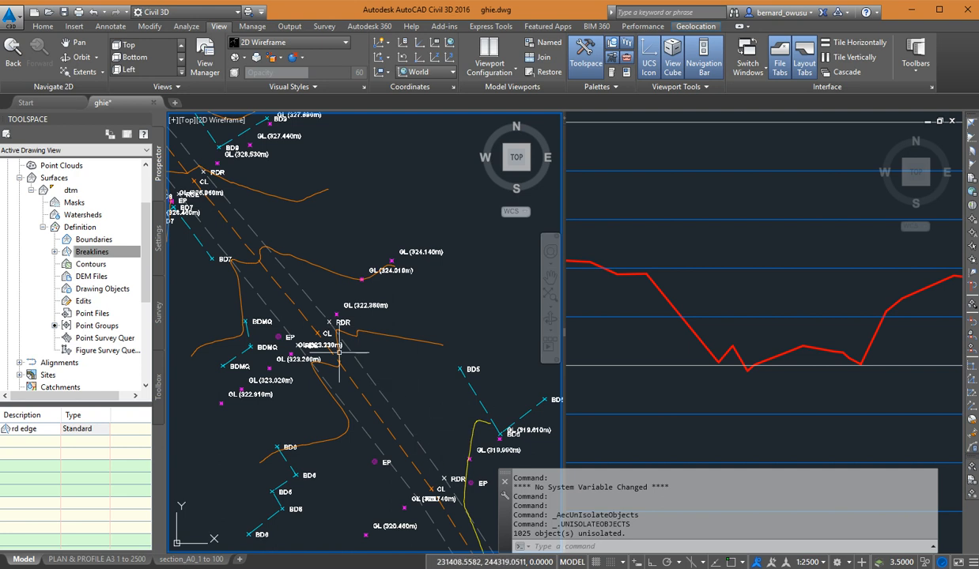
mouse_move(311, 327)
middle_mouse_down()
mouse_move(375, 422)
mouse_move(444, 368)
middle_mouse_up()
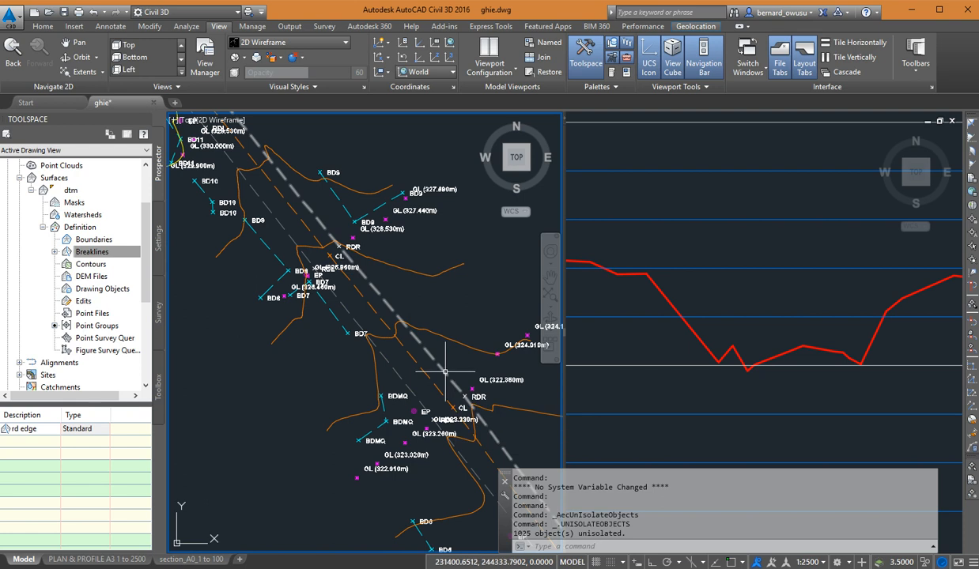
middle_click_drag(445, 370, 366, 342)
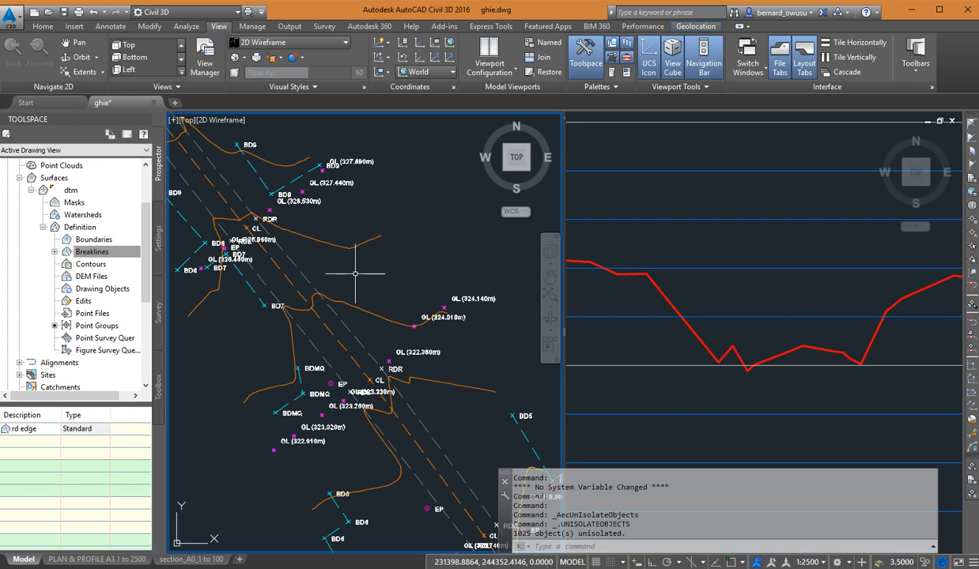
middle_click_drag(356, 266, 370, 289)
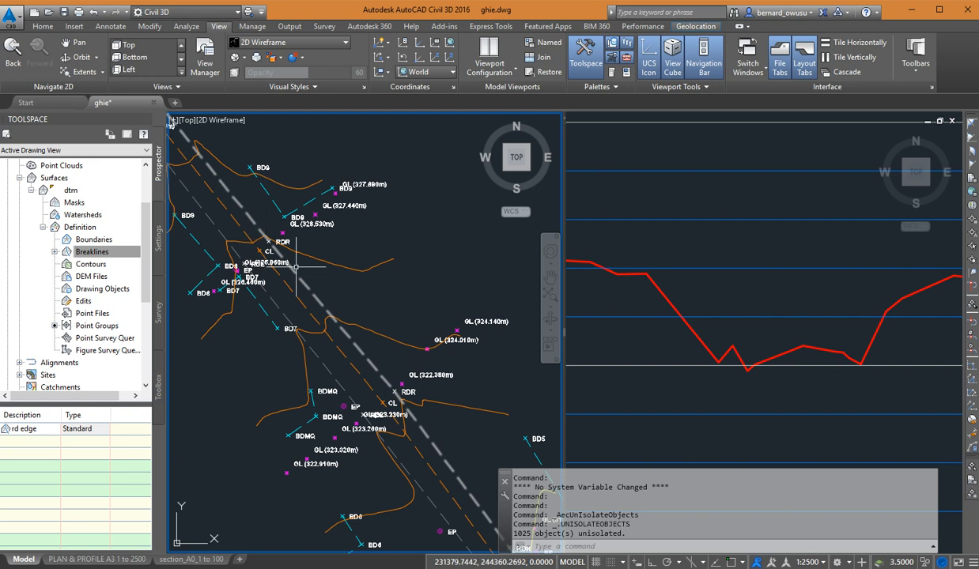
scroll(356, 309, "down", 3)
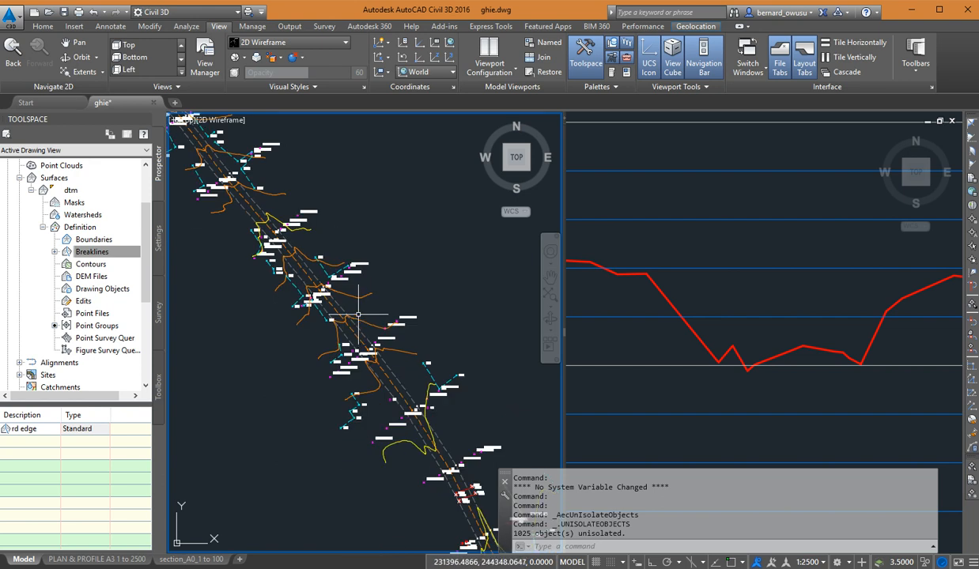
scroll(358, 314, "down", 1)
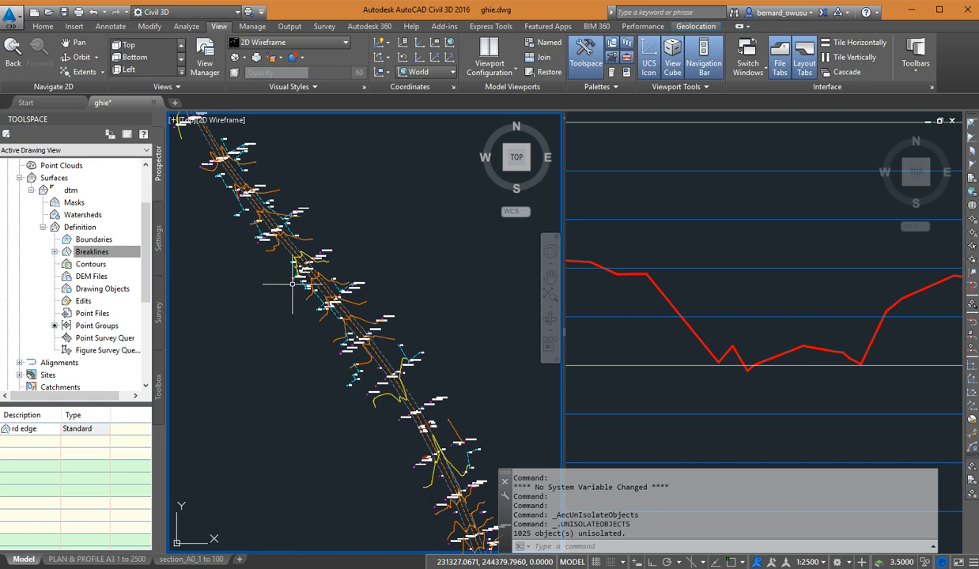
- Set up label creation for the Surface feature with the Contour - Multiple label type
scroll(321, 261, "up", 5)
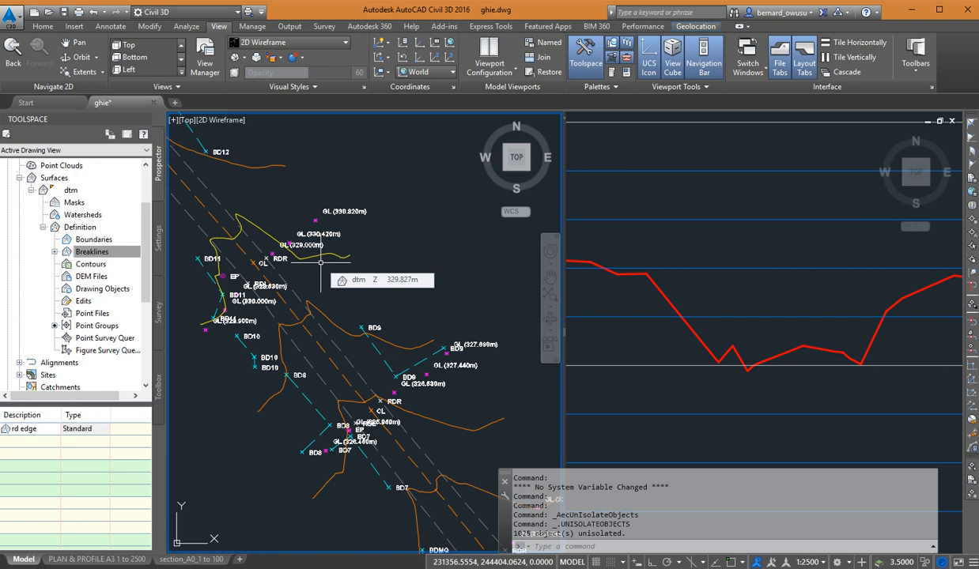
mouse_move(364, 262)
middle_mouse_down()
mouse_move(384, 240)
mouse_move(393, 323)
middle_mouse_up()
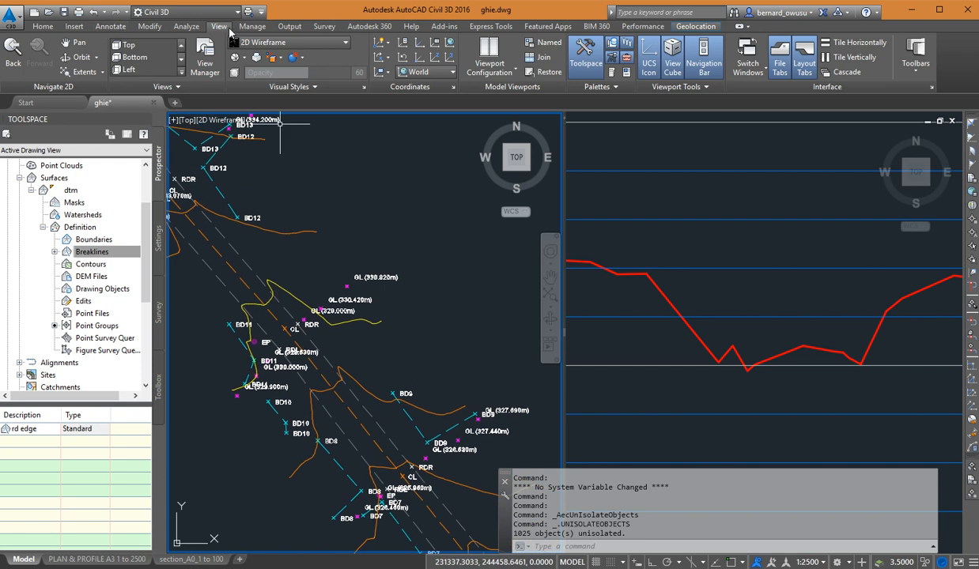
left_click(111, 27)
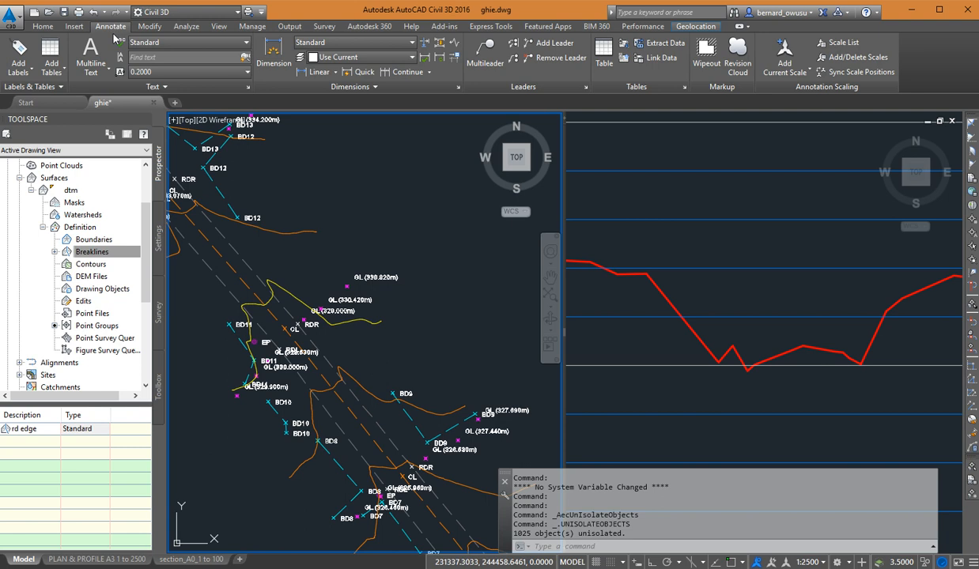
middle_click_drag(286, 218, 328, 182)
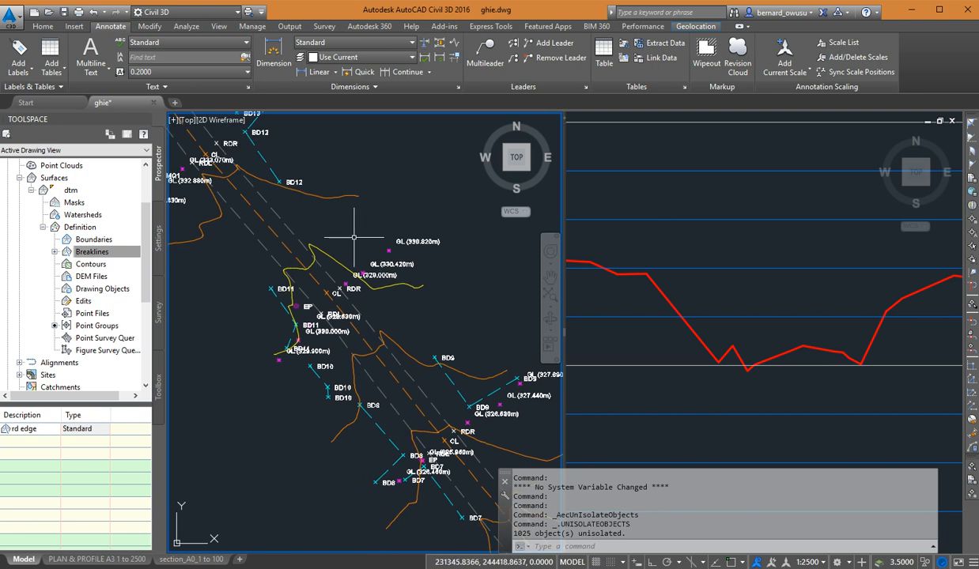
middle_click_drag(354, 237, 328, 236)
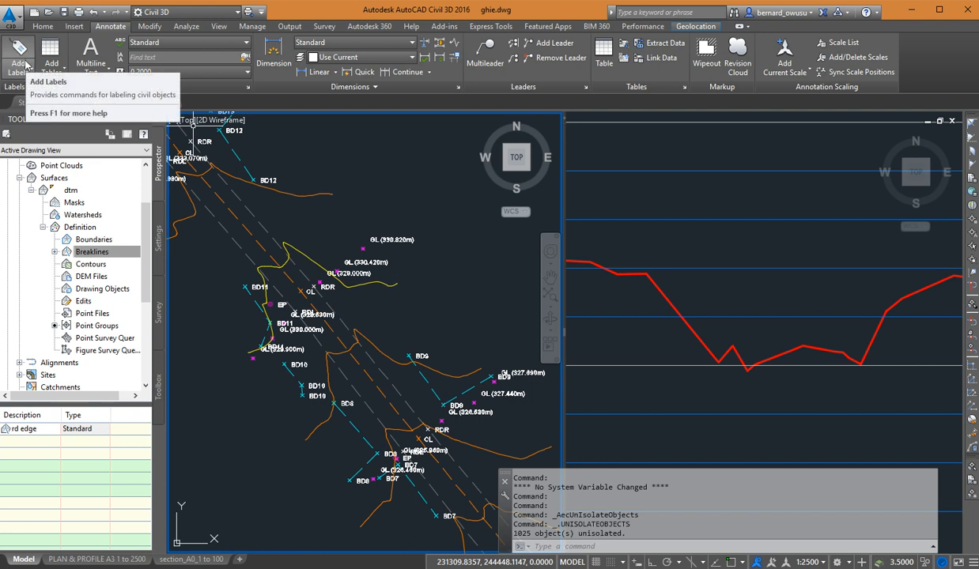
left_click(24, 53)
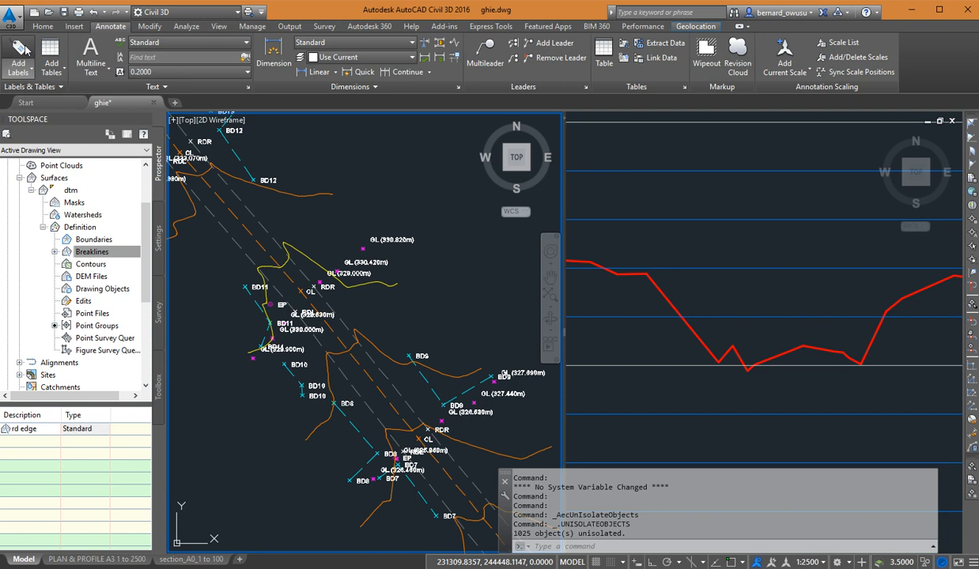
mouse_move(74, 10)
left_mouse_down()
mouse_move(134, 63)
mouse_move(194, 211)
left_mouse_up()
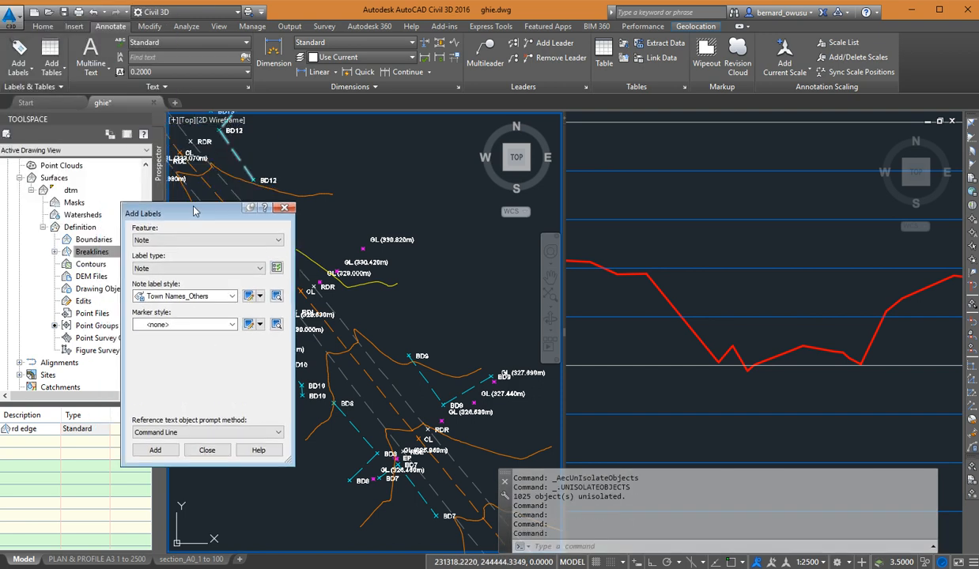
left_click_drag(185, 204, 265, 168)
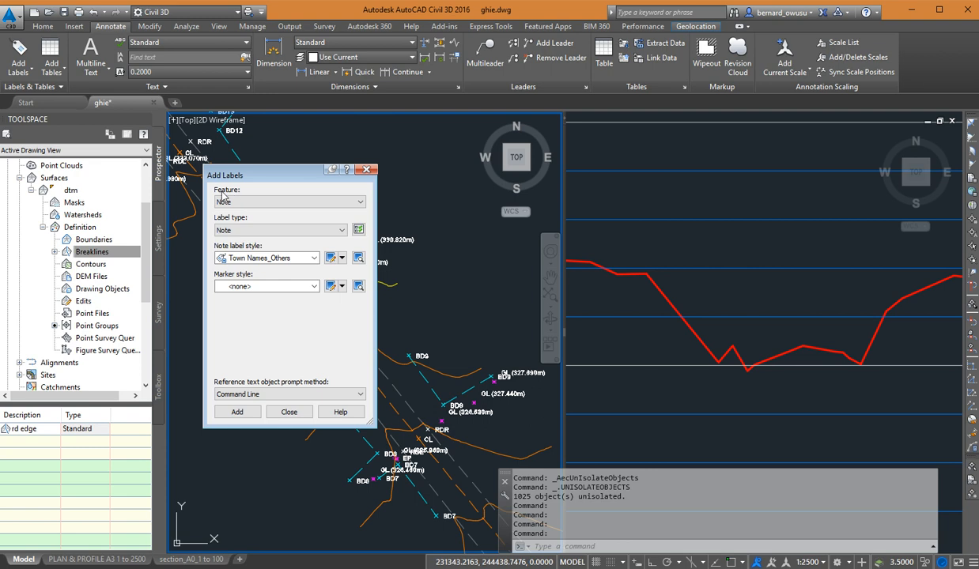
left_click(358, 202)
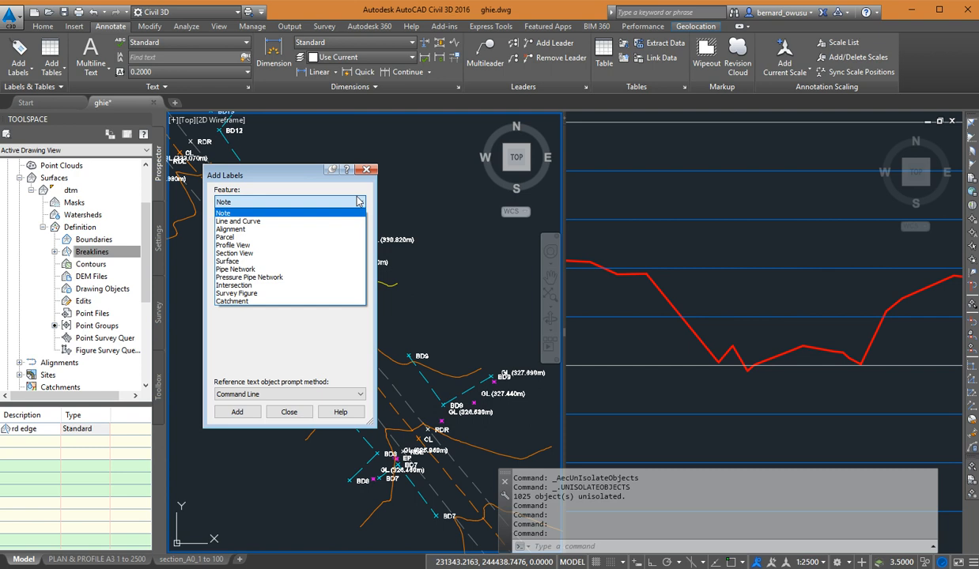
left_click(267, 261)
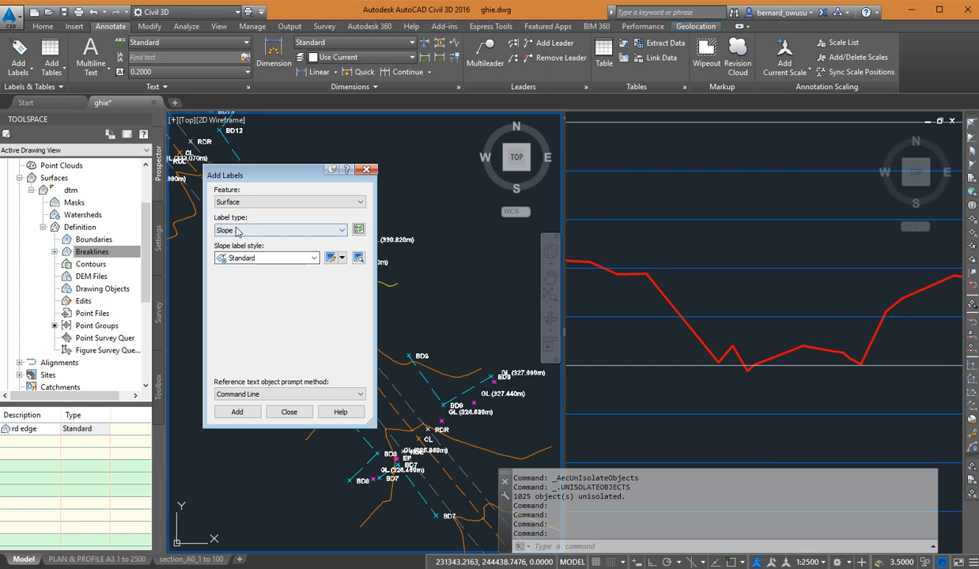
left_click(341, 230)
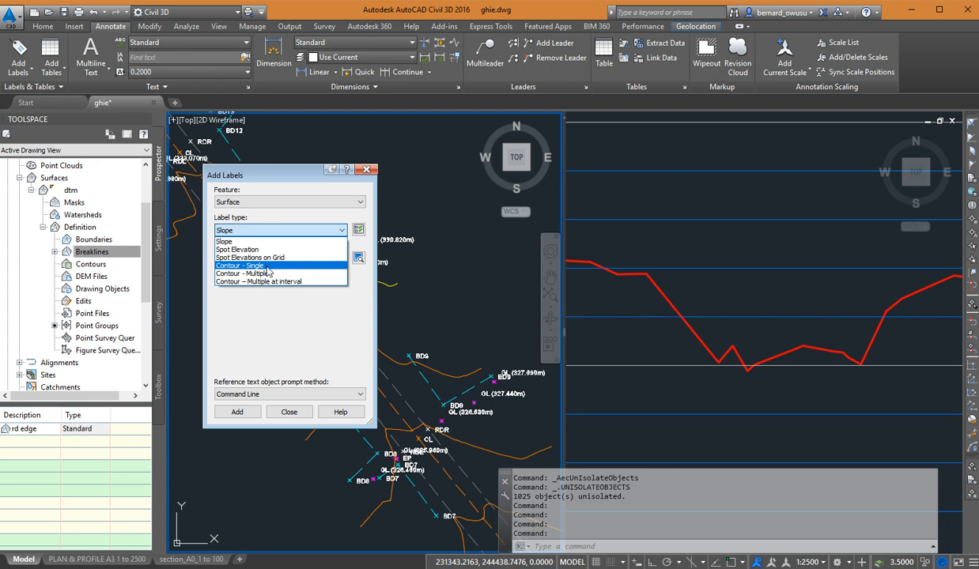
left_click(261, 274)
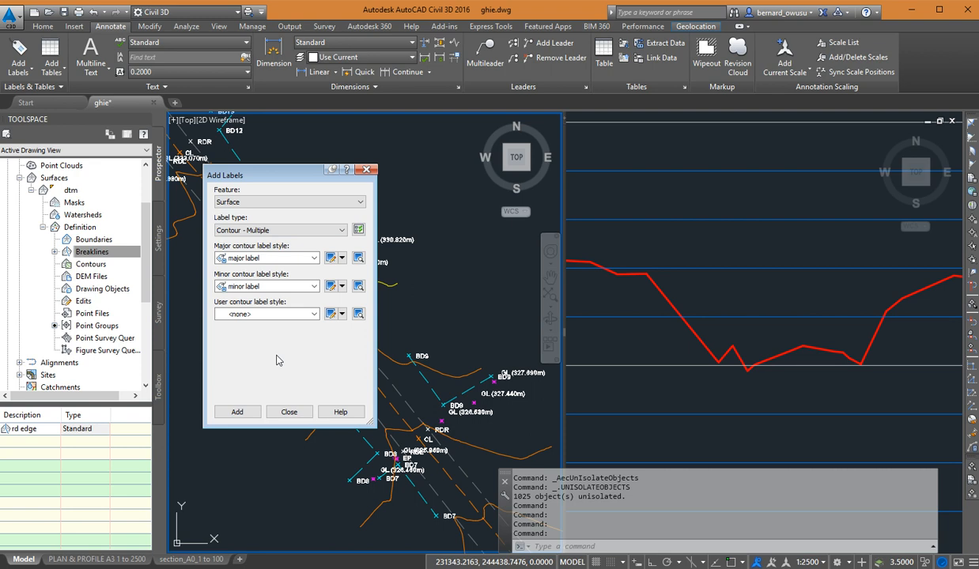
- Start labelling the dtm contours with a label line running northwest across the contours on the east side of the road
left_click(236, 414)
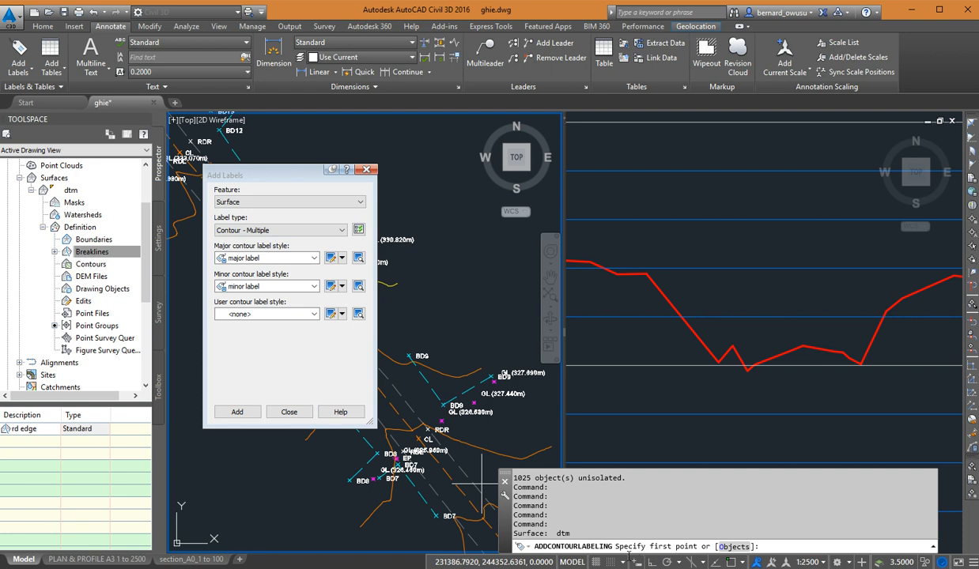
left_click(285, 174)
mouse_move(292, 174)
left_mouse_down()
mouse_move(323, 162)
mouse_move(685, 144)
left_mouse_up()
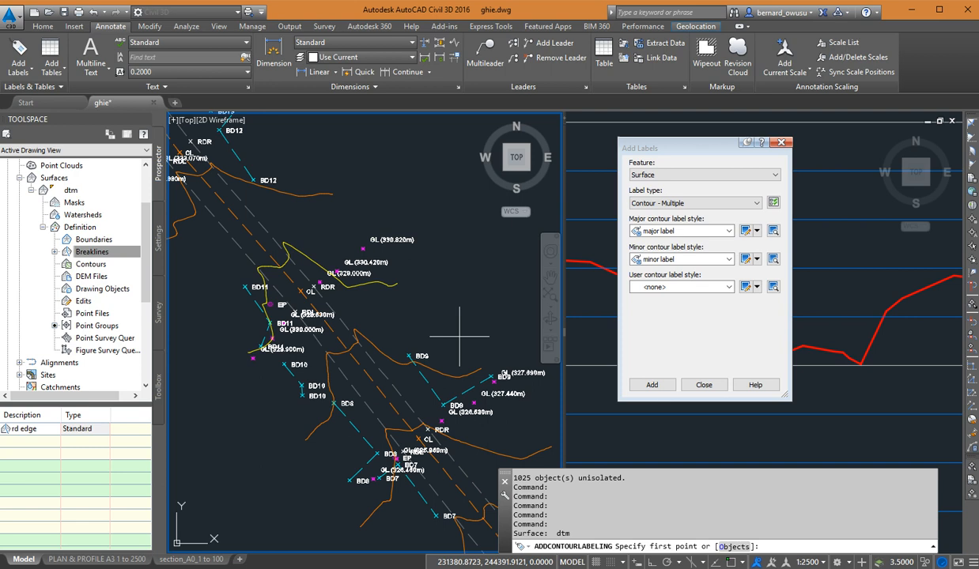
middle_click_drag(458, 336, 346, 290)
scroll(389, 364, "down", 2)
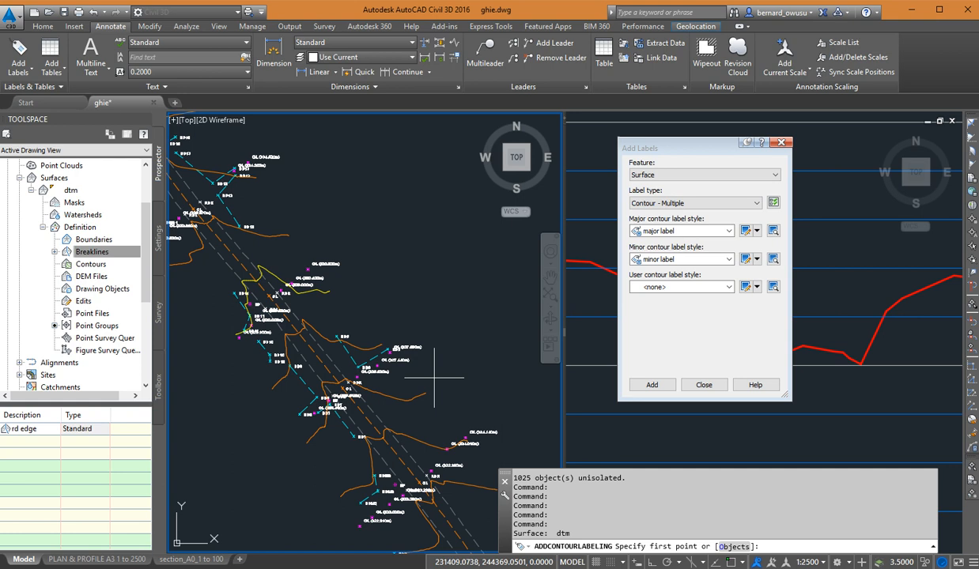
scroll(267, 326, "up", 3)
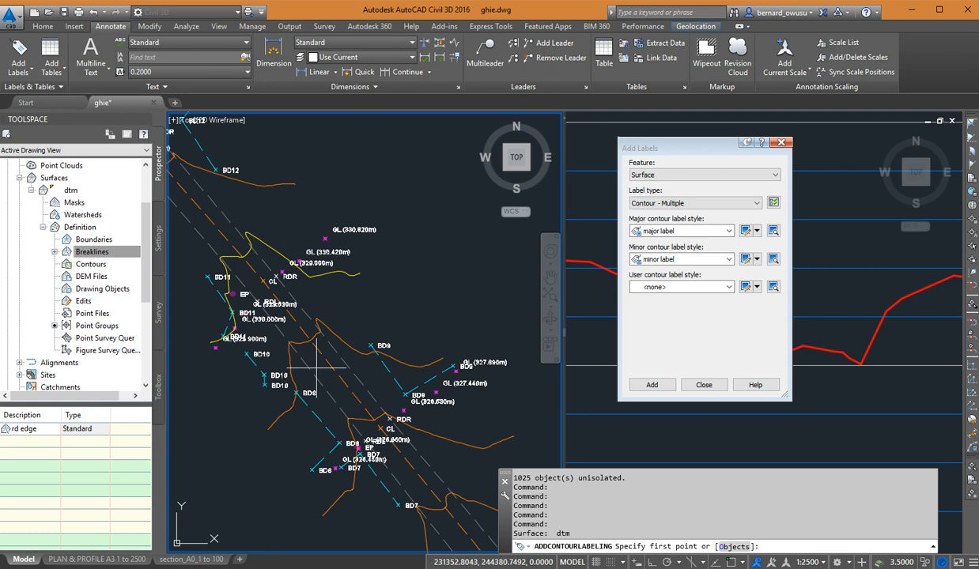
left_click(500, 457)
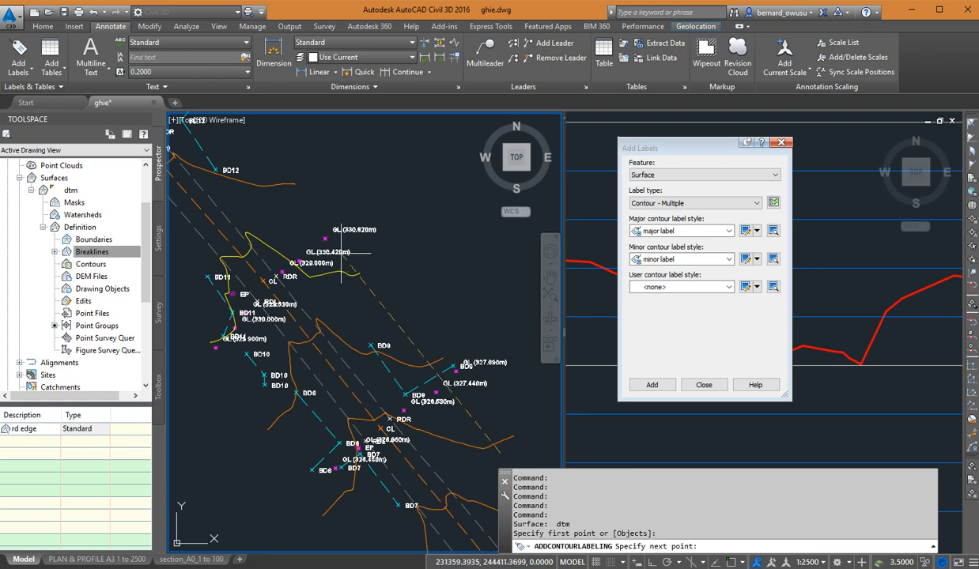
left_click(364, 320)
left_click(331, 261)
middle_click_drag(308, 242, 365, 366)
left_click(310, 276)
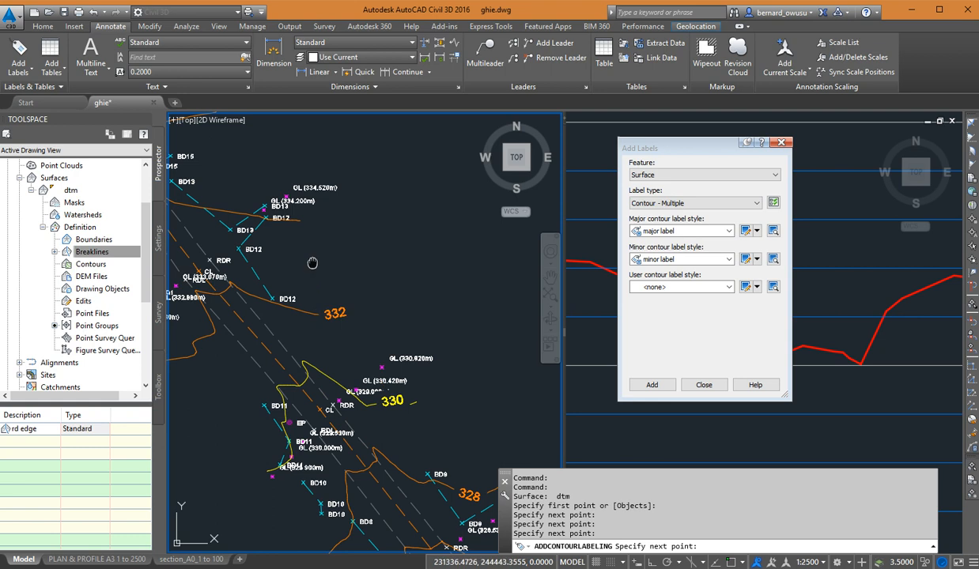
- Extend the contour label line northward along the east side of the road and finish it
middle_click_drag(300, 242, 375, 447)
left_click(312, 387)
left_click(250, 297)
middle_click_drag(255, 298, 399, 434)
left_click(296, 314)
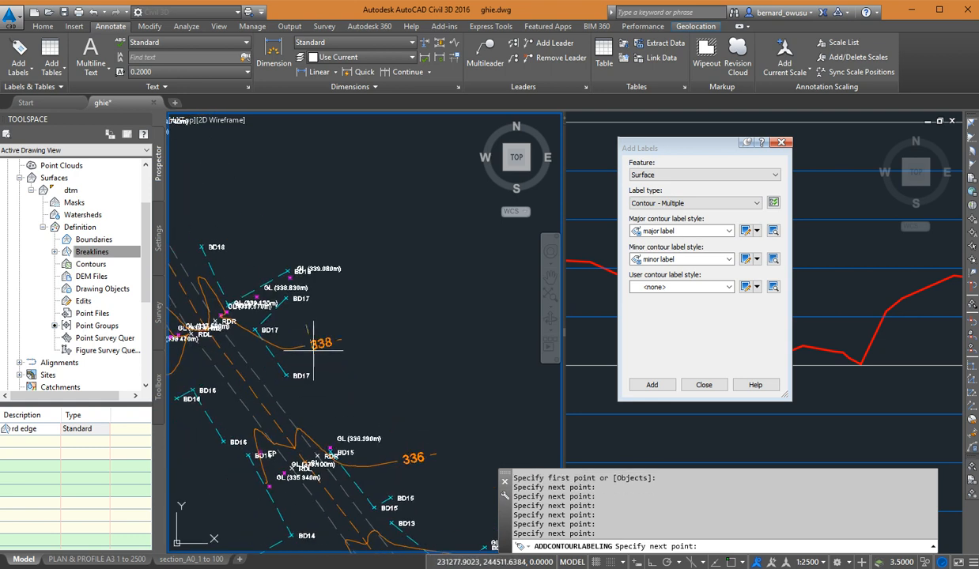
scroll(296, 316, "down", 3)
middle_click_drag(252, 232, 305, 322)
left_click(287, 269)
middle_click_drag(213, 232, 300, 299)
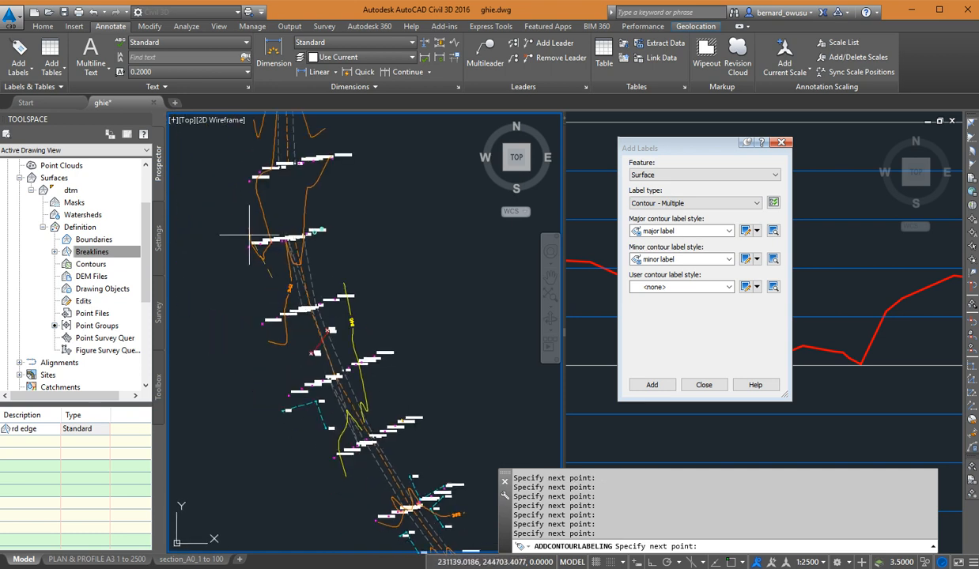
mouse_move(250, 225)
middle_mouse_down()
mouse_move(312, 332)
mouse_move(332, 321)
mouse_move(338, 298)
middle_mouse_up()
key("Return")
- Erase the contour label line just placed along the road and close the label settings
scroll(345, 289, "up", 3)
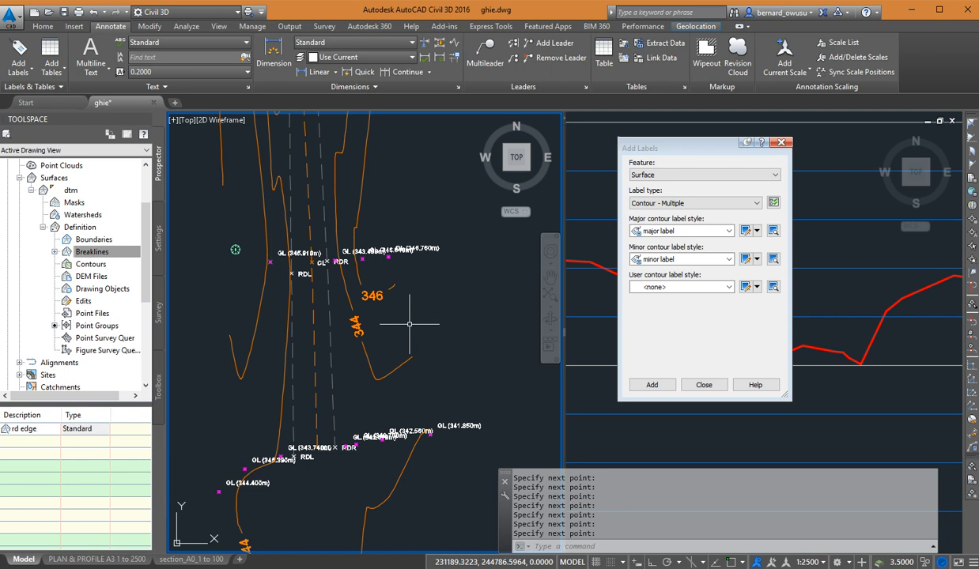
left_click(369, 296)
key("Delete")
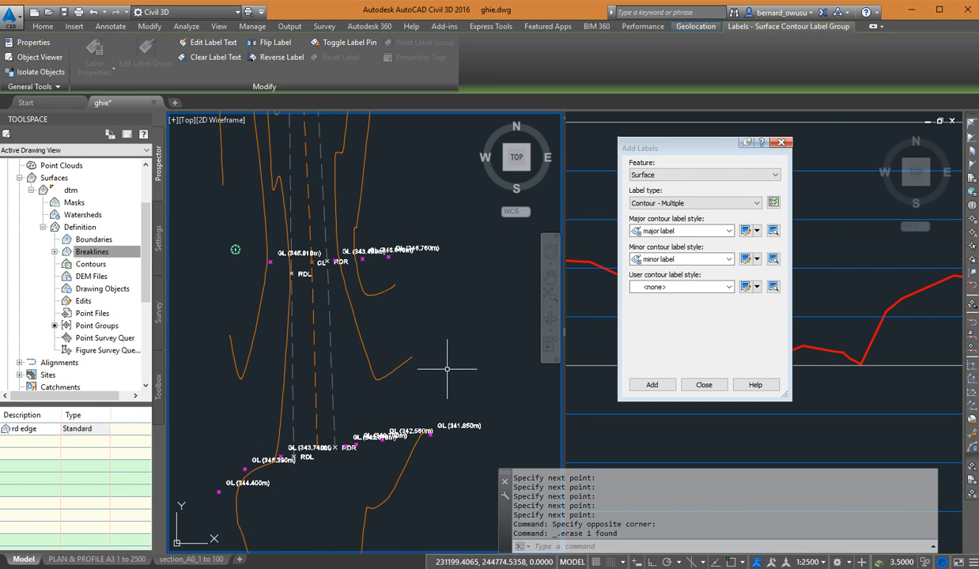
left_click(781, 143)
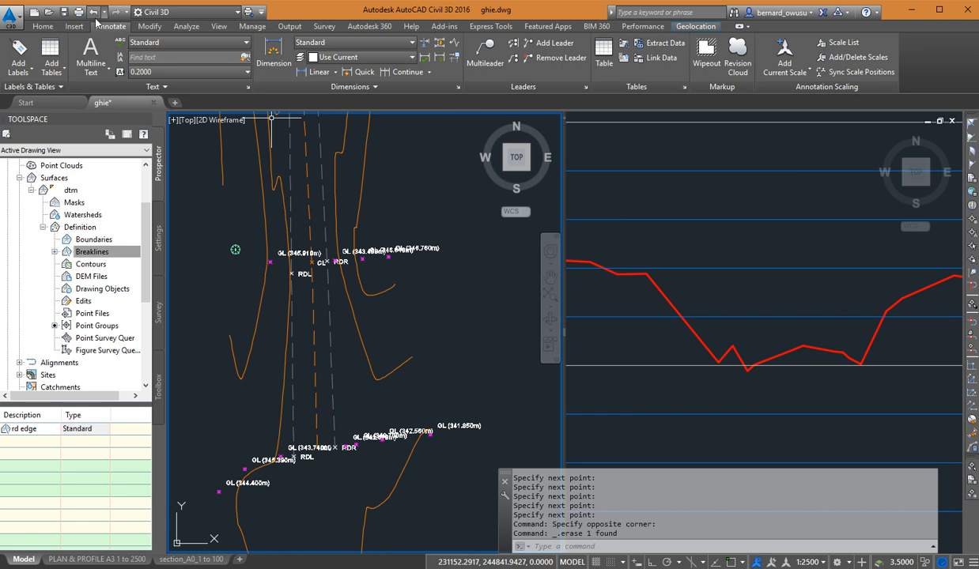
- Reopen label creation and set it to the Surface feature with the Contour - Multiple label type
left_click(42, 28)
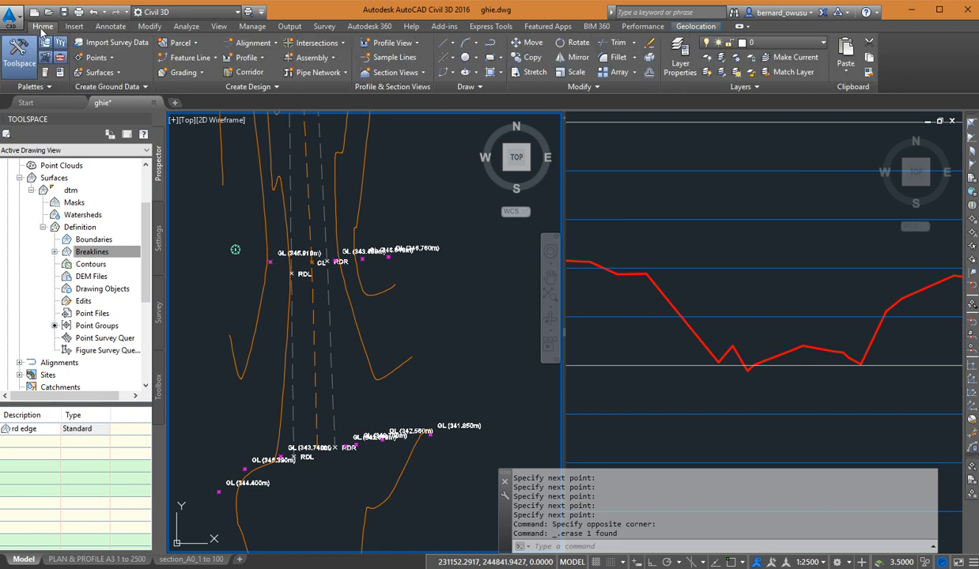
left_click(100, 27)
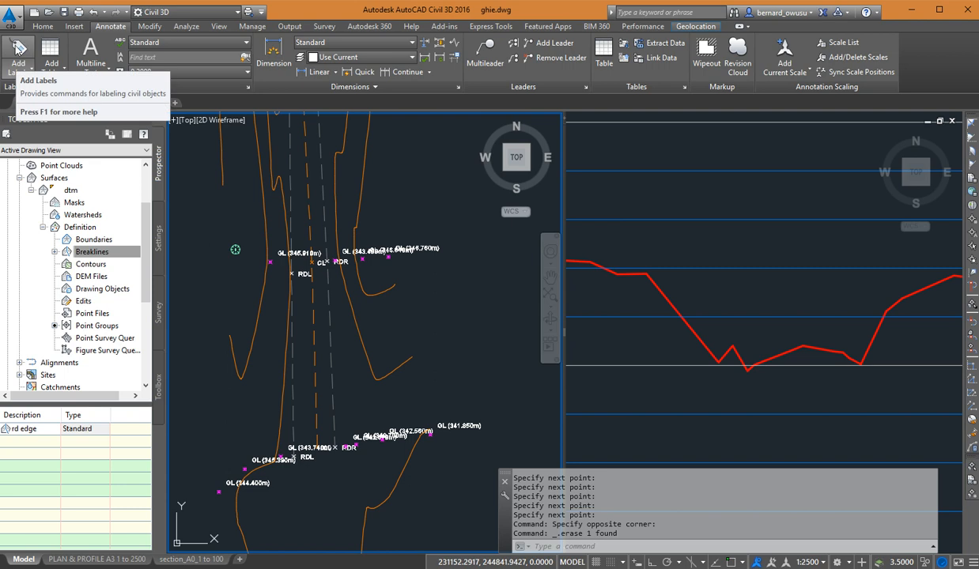
left_click(19, 50)
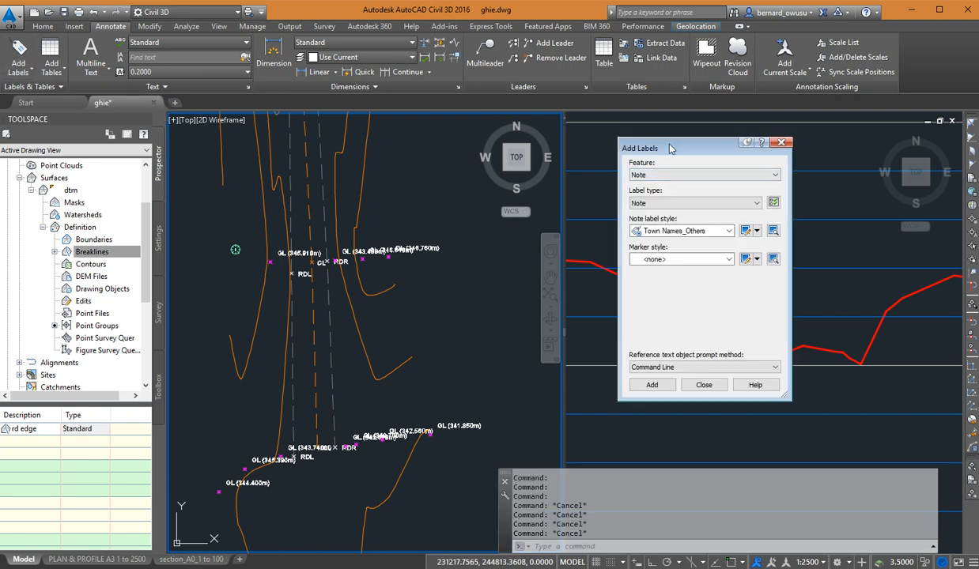
left_click_drag(647, 141, 577, 142)
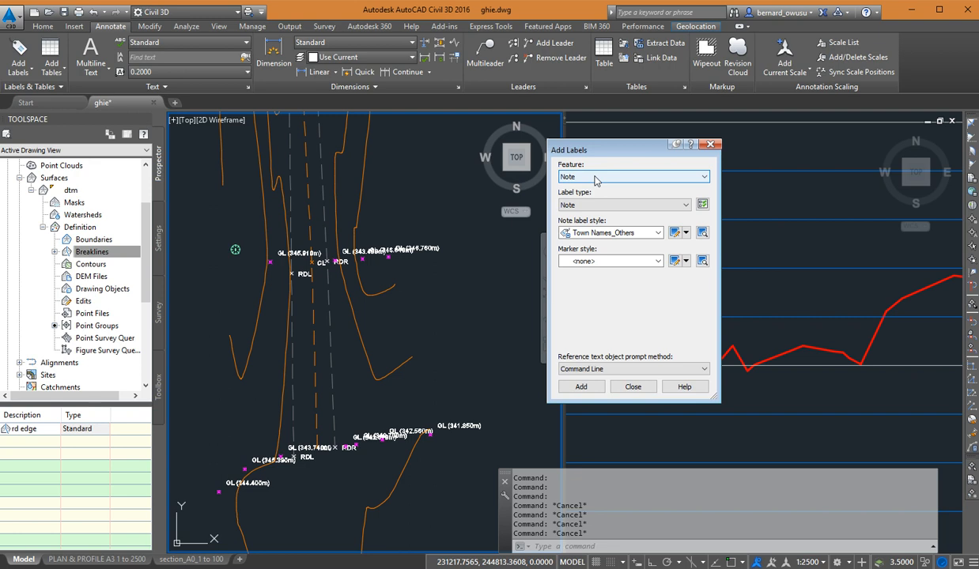
left_click(589, 177)
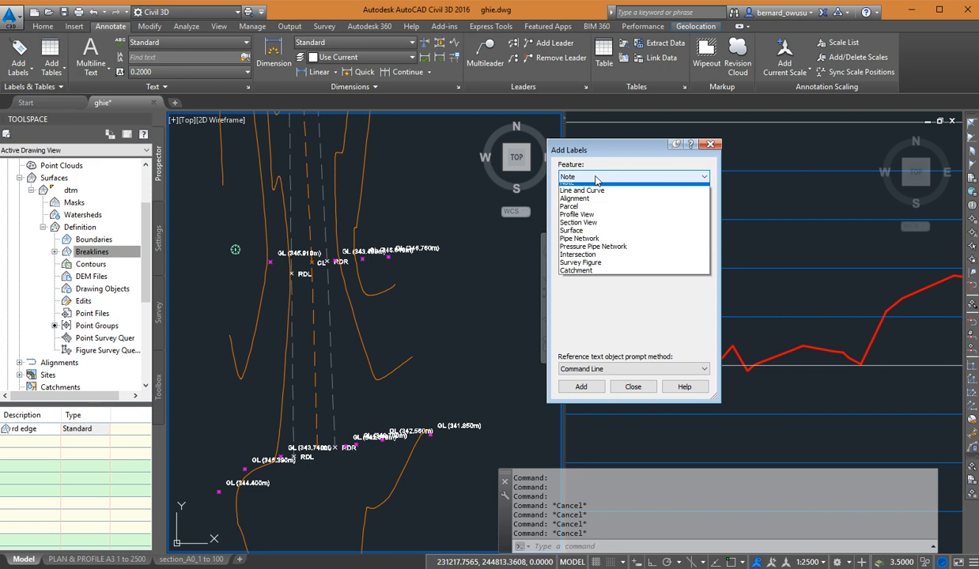
left_click(593, 236)
left_click(601, 205)
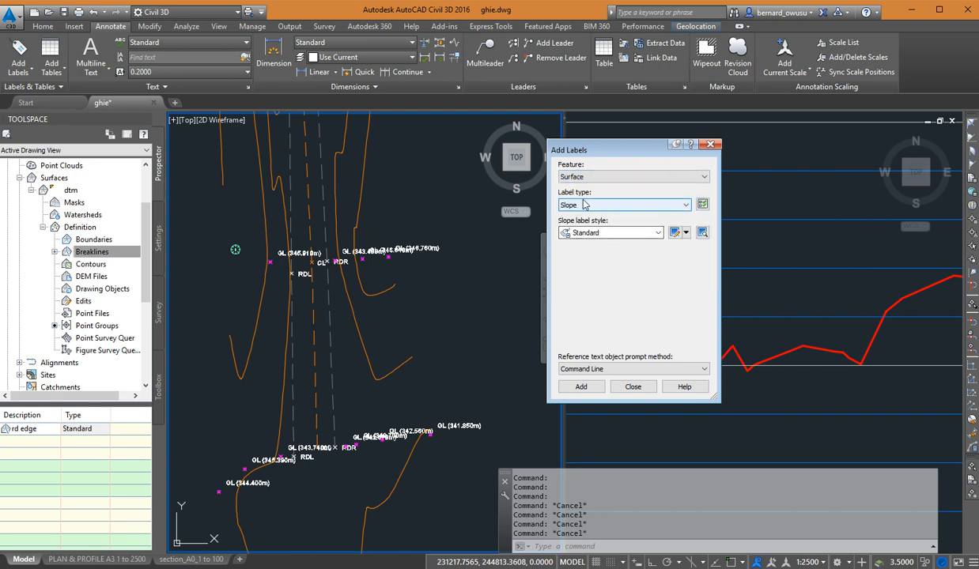
left_click(603, 208)
left_click(595, 245)
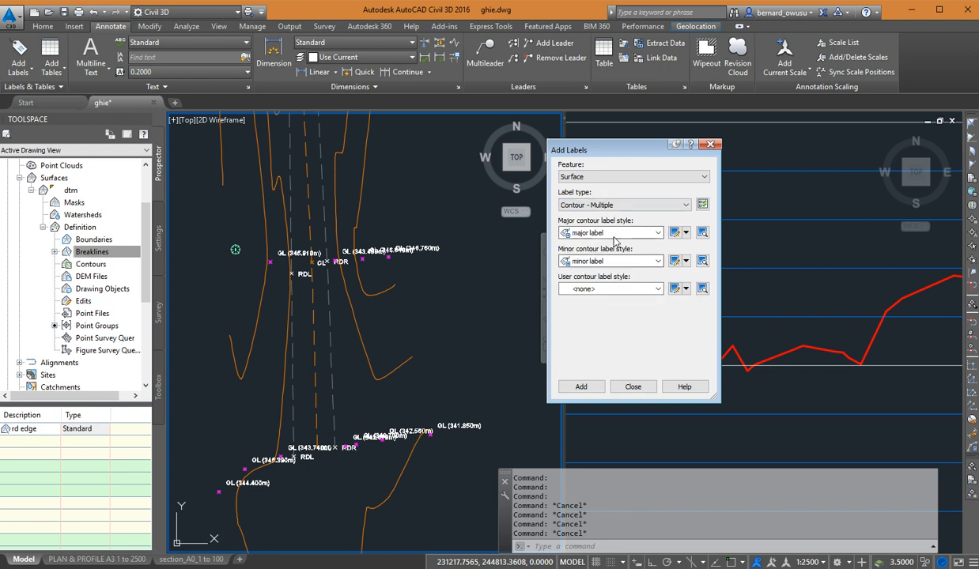
- Start a Contour - Multiple label line on the dtm surface, running north across the contours east of the road
left_click(592, 389)
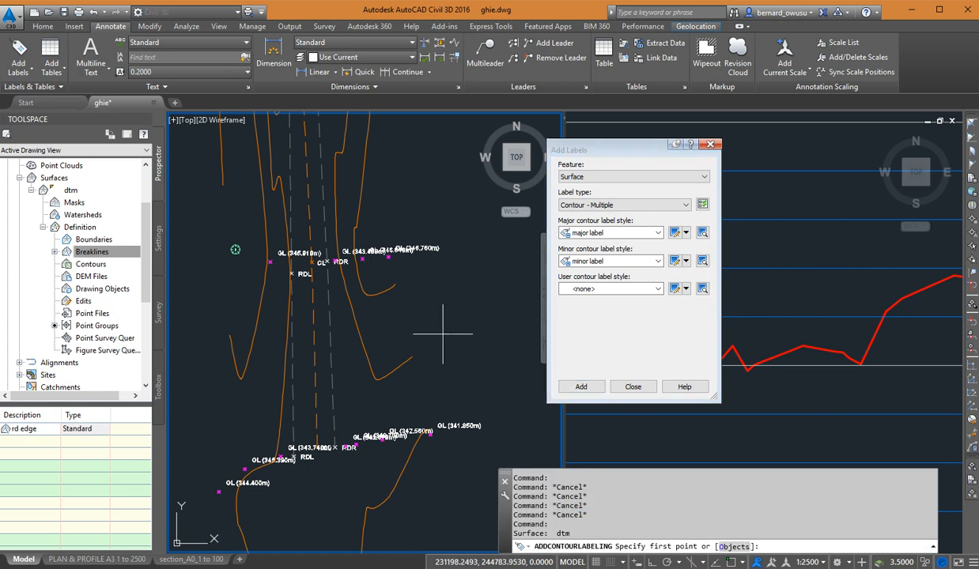
scroll(415, 306, "down", 2)
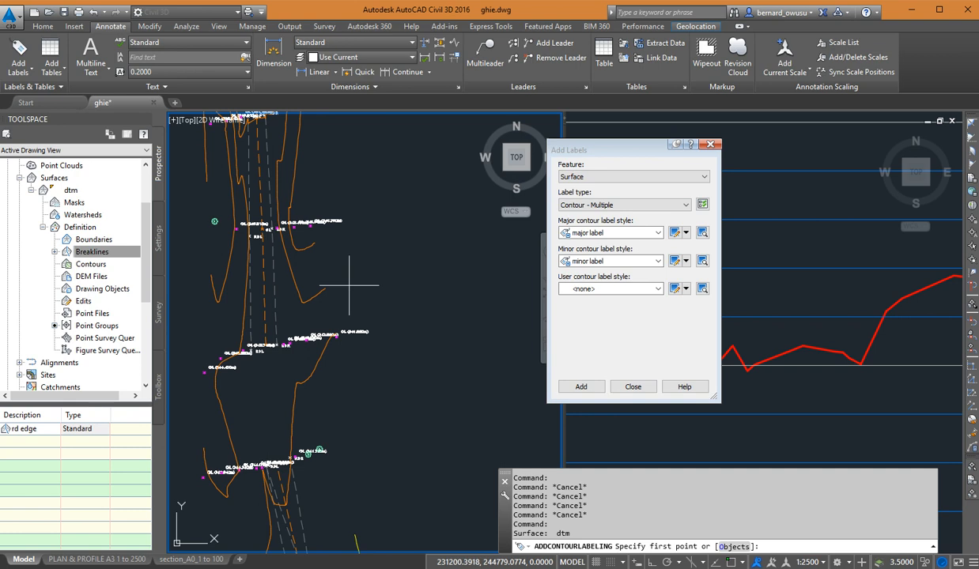
scroll(372, 285, "up", 2)
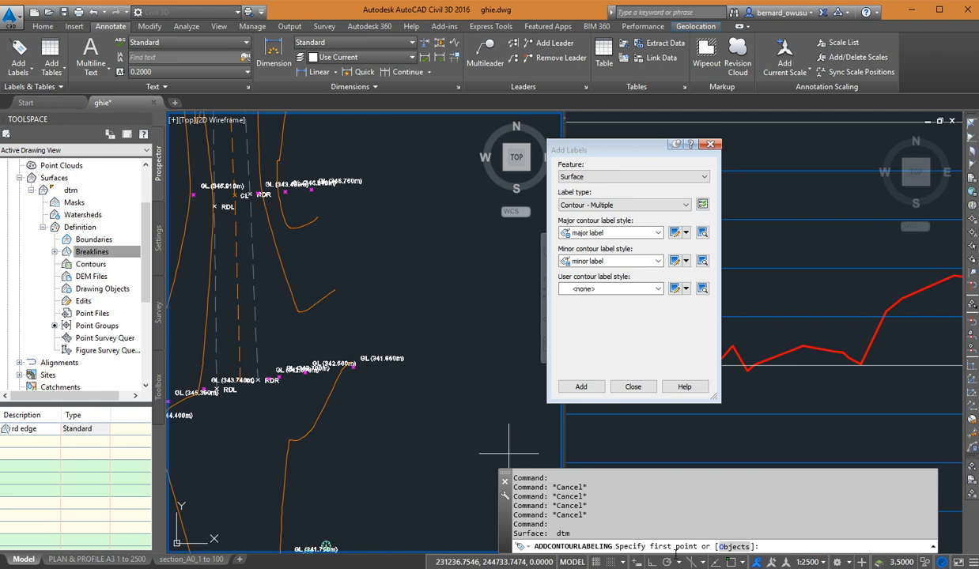
middle_click_drag(407, 410, 467, 404)
left_click(387, 443)
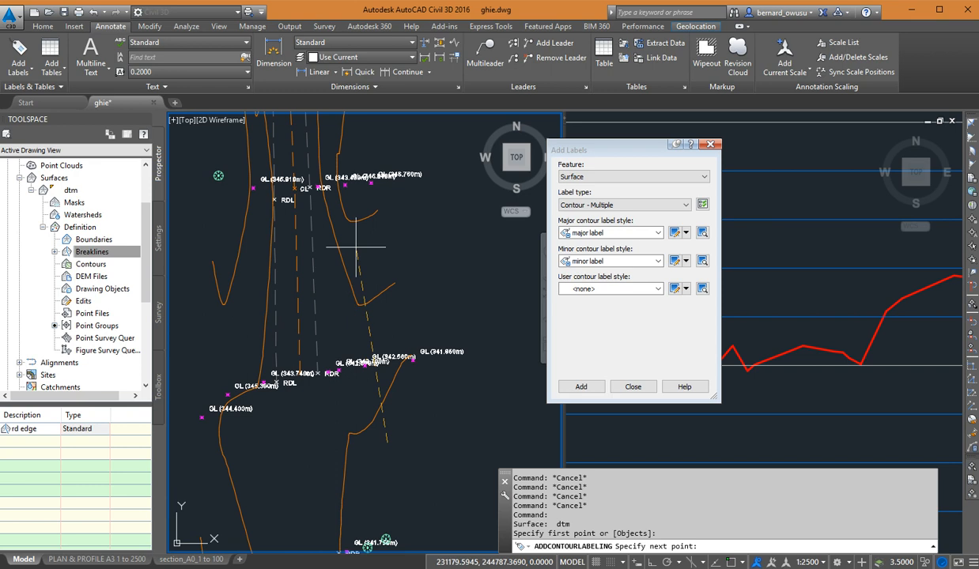
middle_click_drag(349, 212, 339, 395)
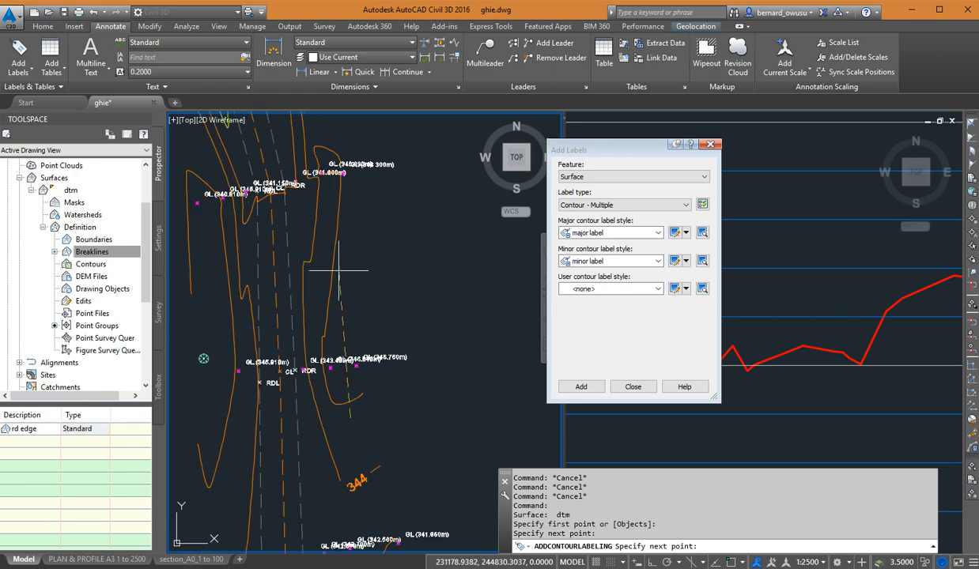
left_click(306, 183)
- Extend the contour label line northward along the road's east side, across the 322 contour and up to the northeastern 320 contour
scroll(329, 242, "down", 3)
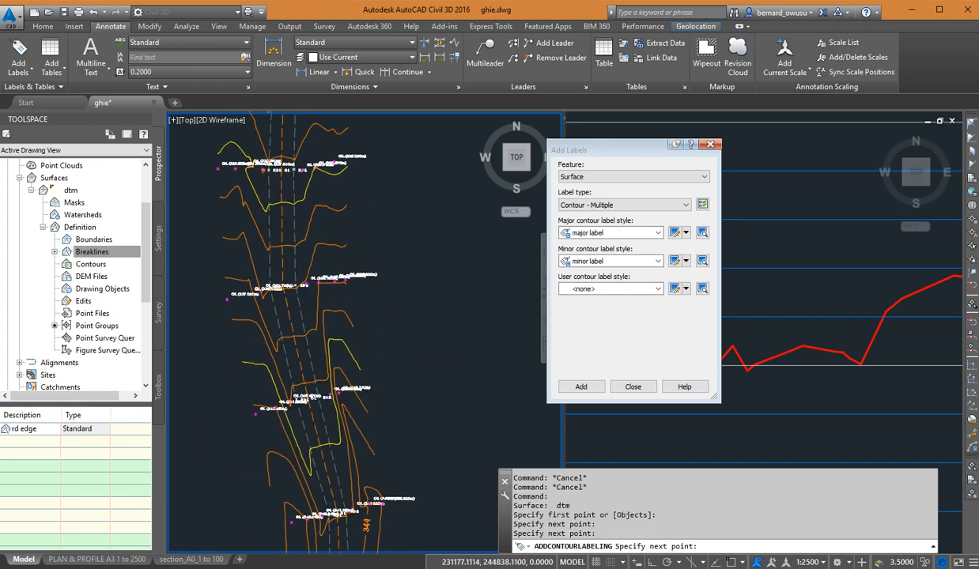
left_click(320, 156)
middle_click_drag(316, 162, 370, 548)
left_click(408, 248)
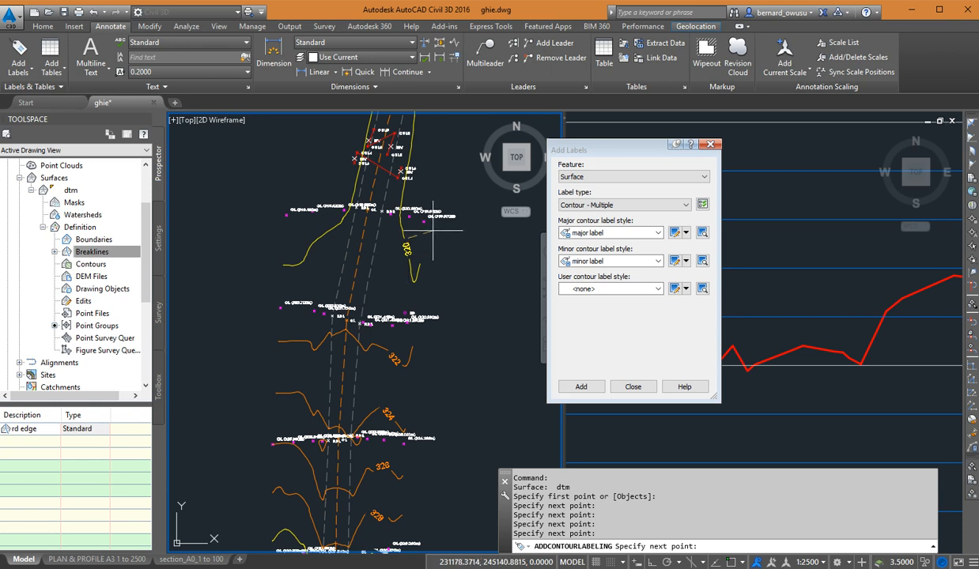
middle_click_drag(407, 252, 367, 362)
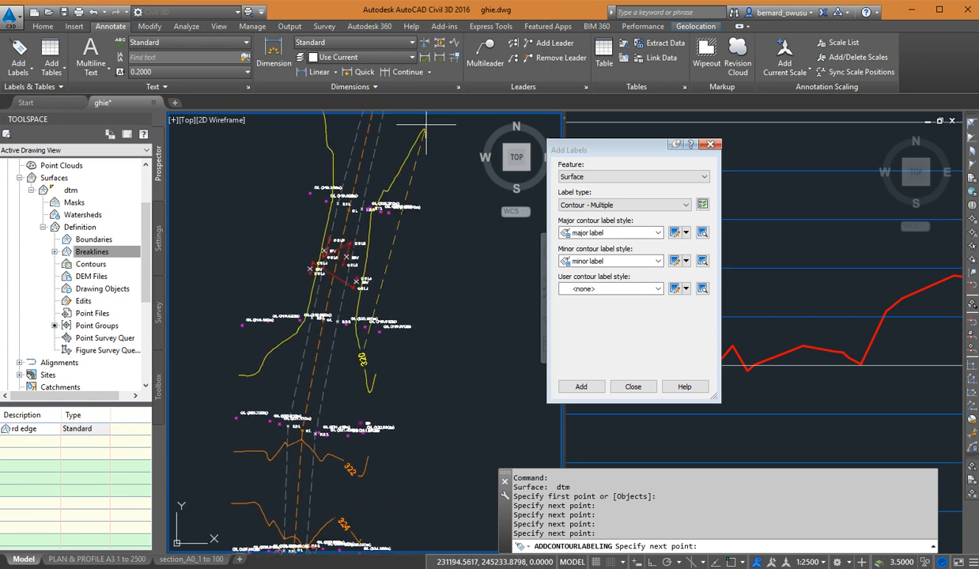
left_click(417, 162)
- Carry the contour label line across to the road's west side, continue it north past the 330 contour and finish it
left_click(295, 141)
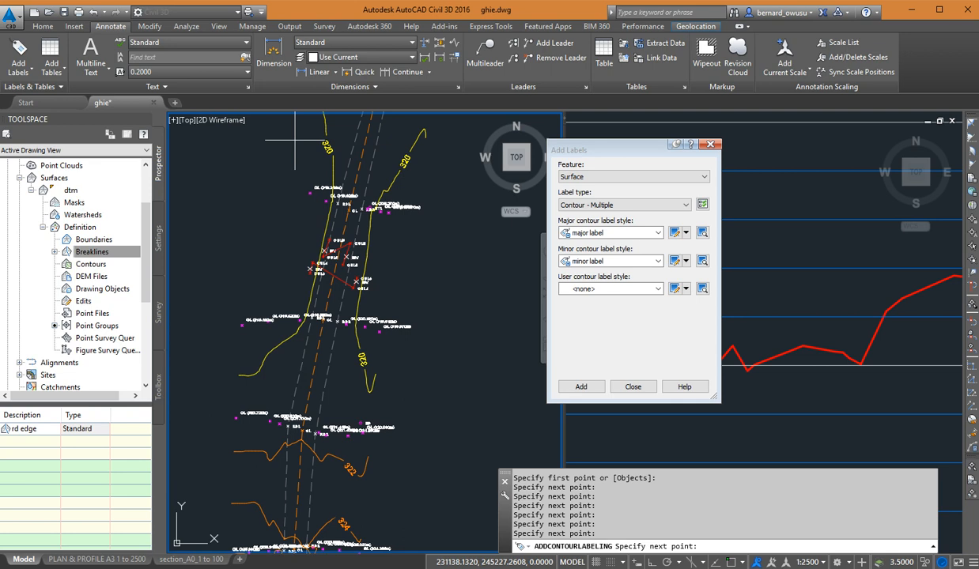
middle_click_drag(291, 140, 259, 440)
left_click(334, 240)
middle_click_drag(347, 201, 255, 416)
left_click(276, 281)
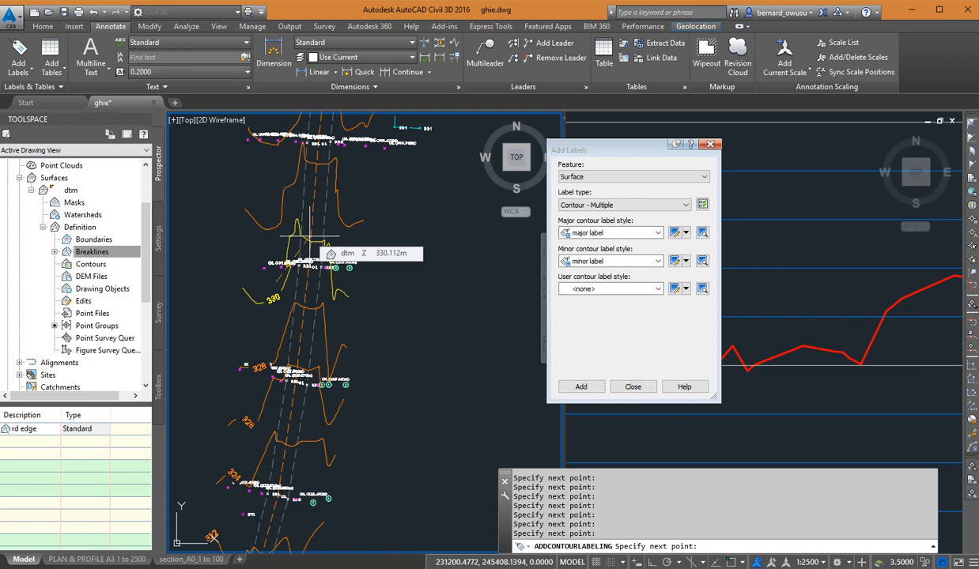
key("Return")
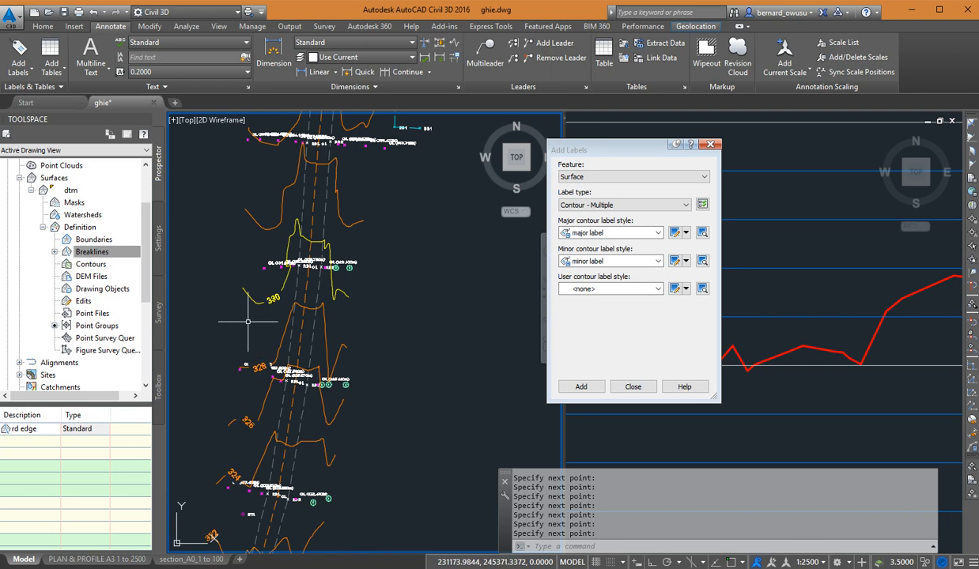
- Erase the contour label line just placed along the road
scroll(246, 320, "up", 2)
scroll(435, 332, "down", 2)
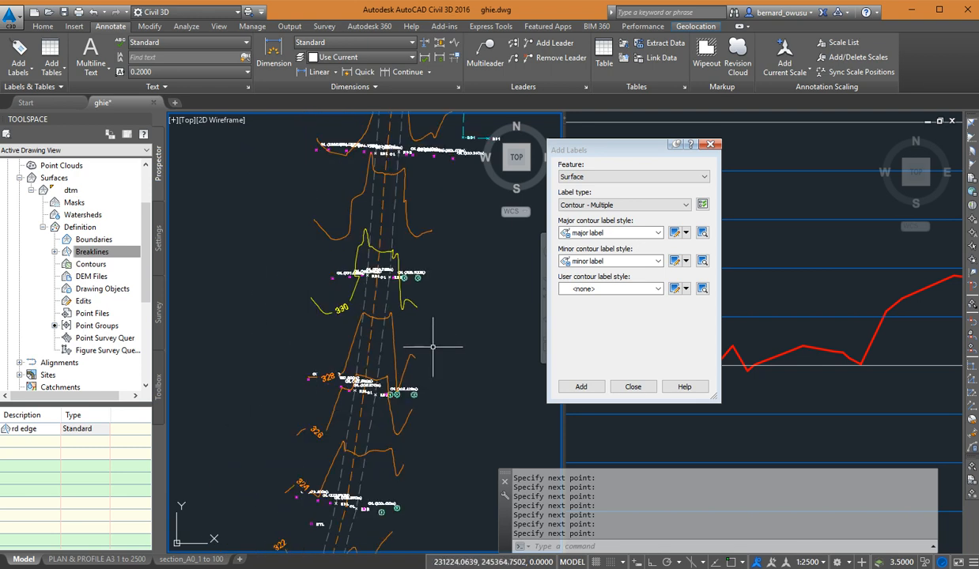
left_click(343, 309)
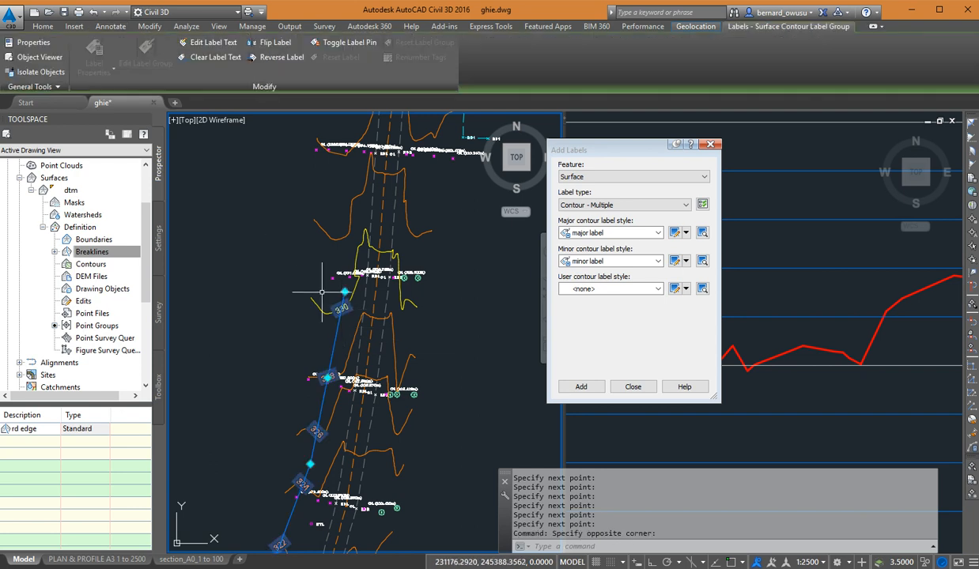
key("Delete")
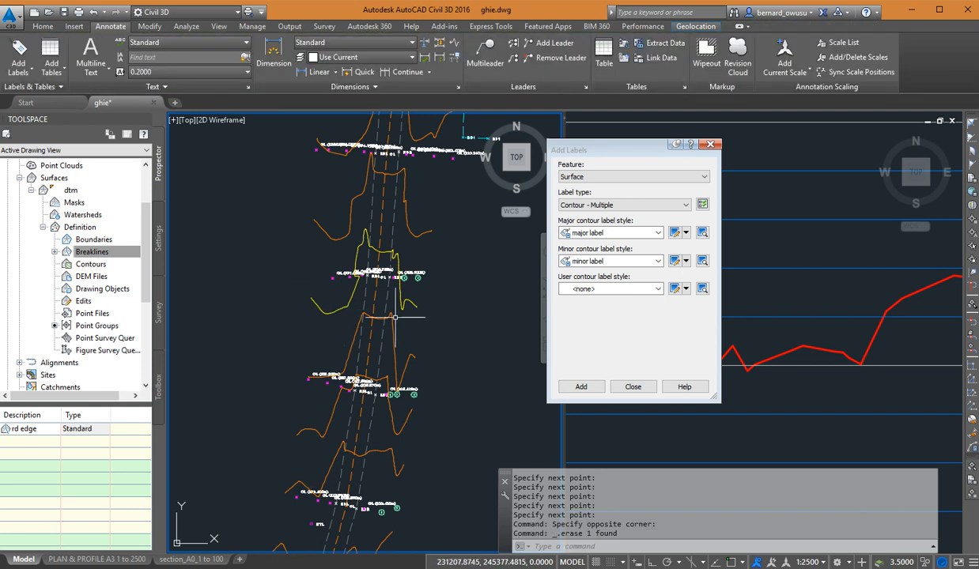
- Start a polyline at the road's southern end and run it northwest along the road to the first major bend
scroll(403, 361, "down", 3)
scroll(402, 361, "down", 4)
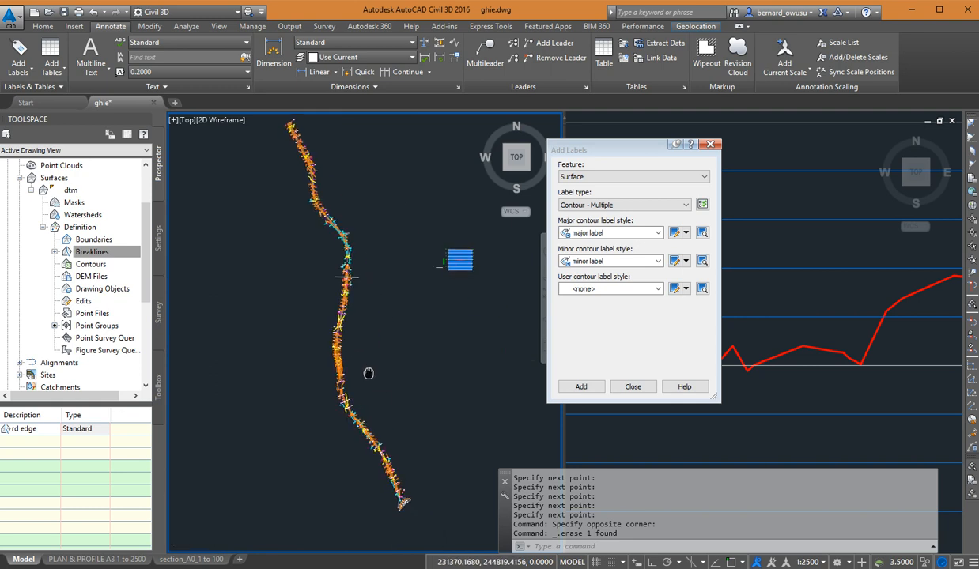
scroll(425, 497, "up", 4)
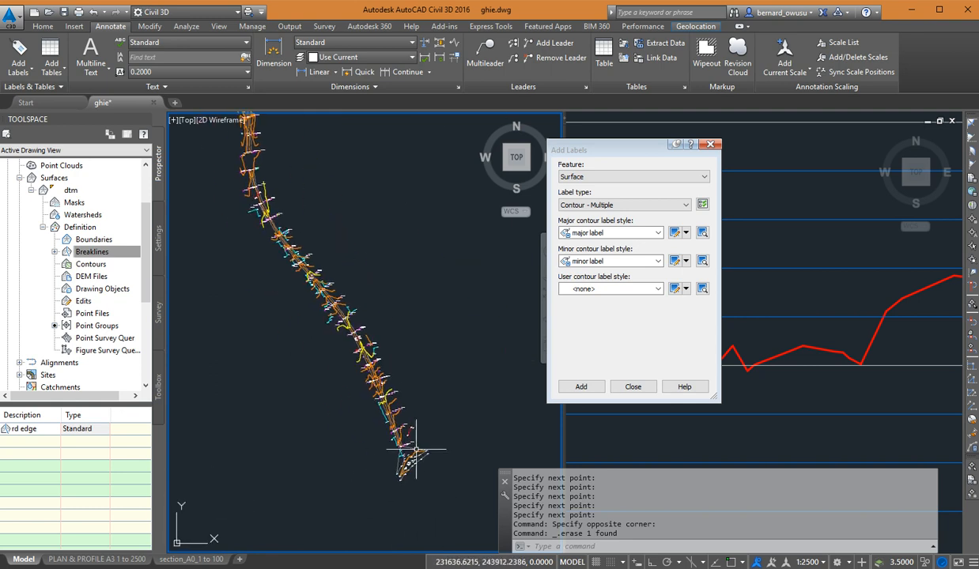
scroll(415, 449, "down", 2)
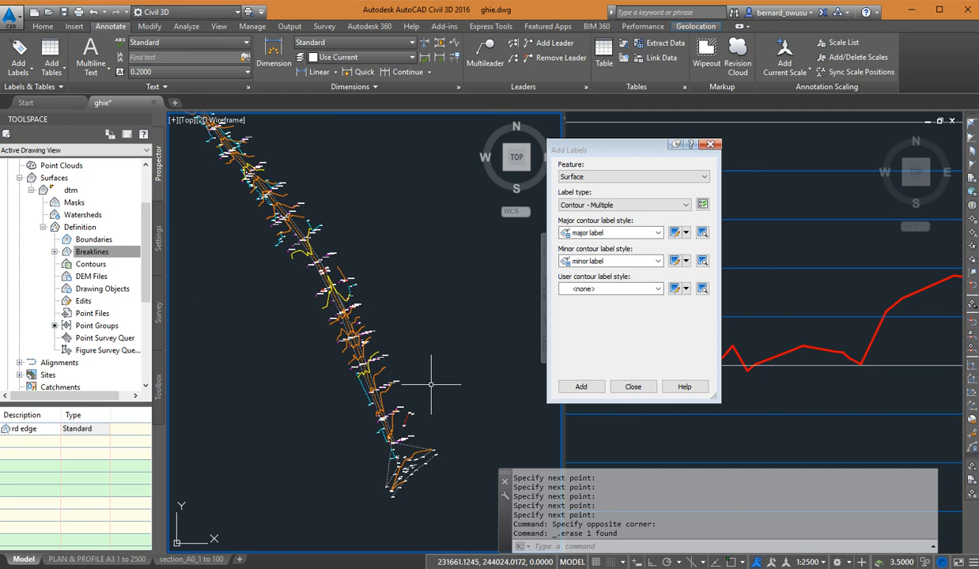
type("pl")
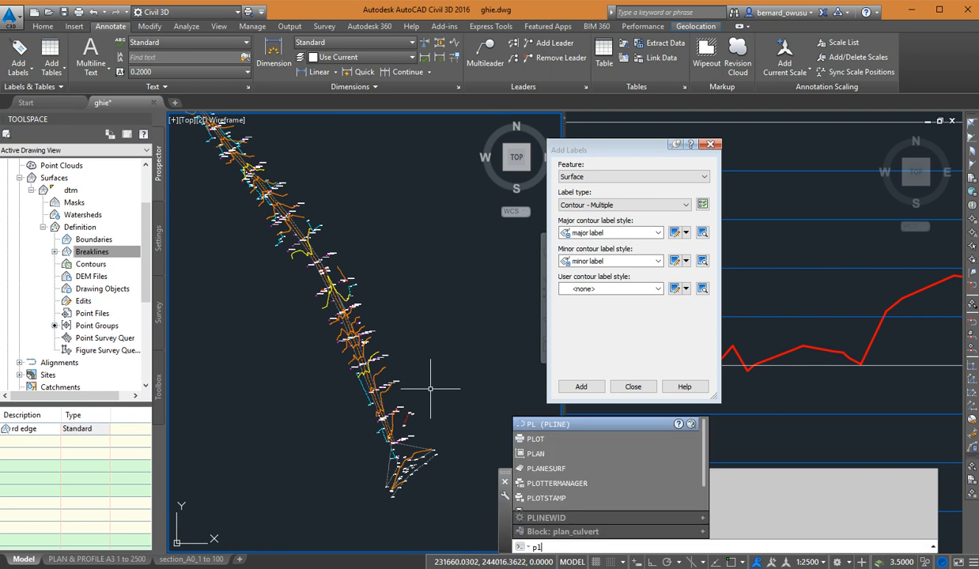
key("Return")
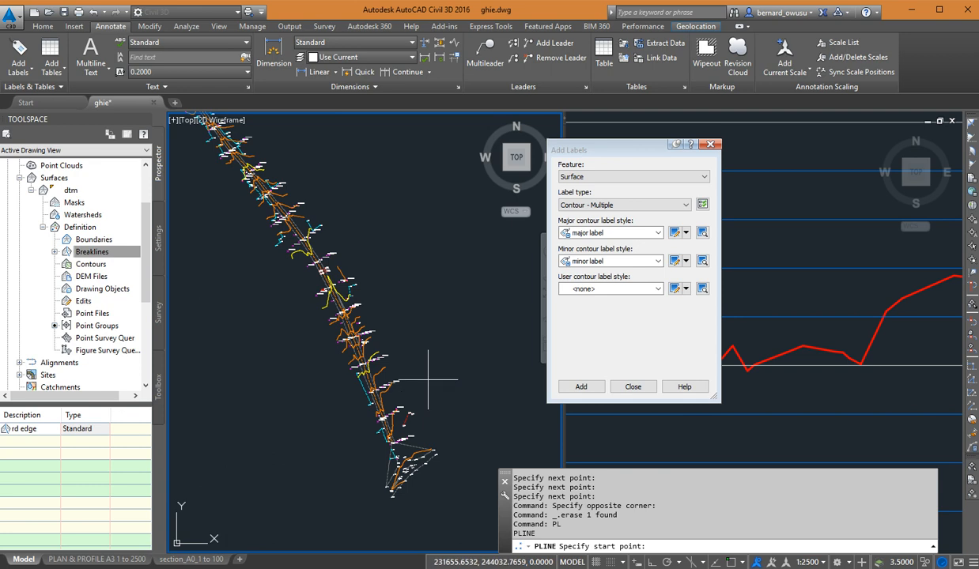
scroll(506, 455, "down", 3)
scroll(464, 448, "up", 3)
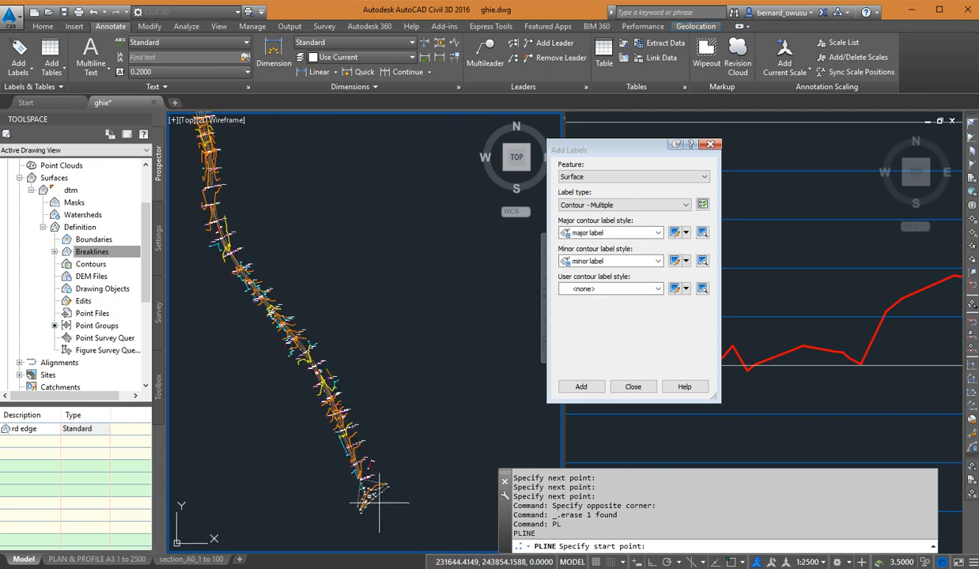
left_click(378, 503)
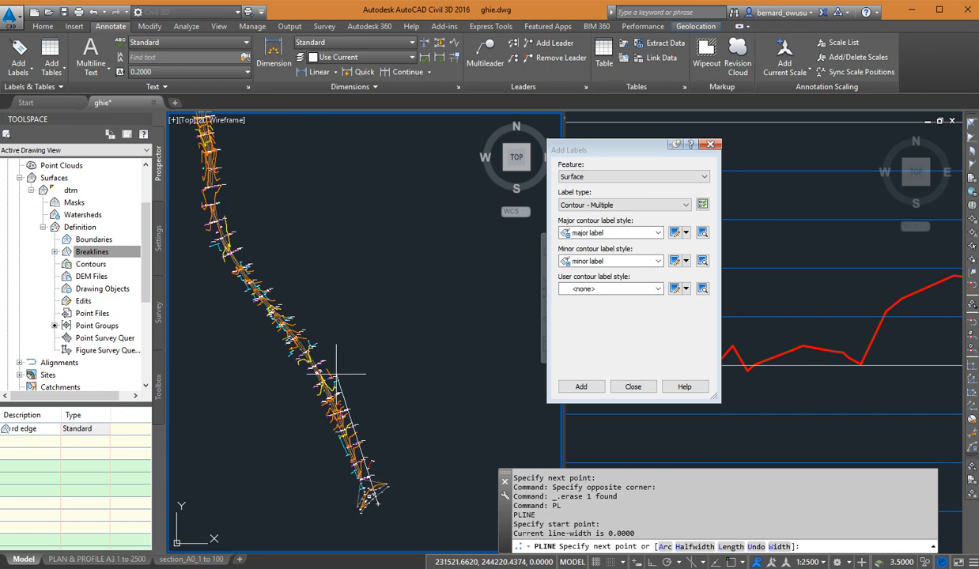
middle_click_drag(257, 281, 309, 428)
left_click(275, 404)
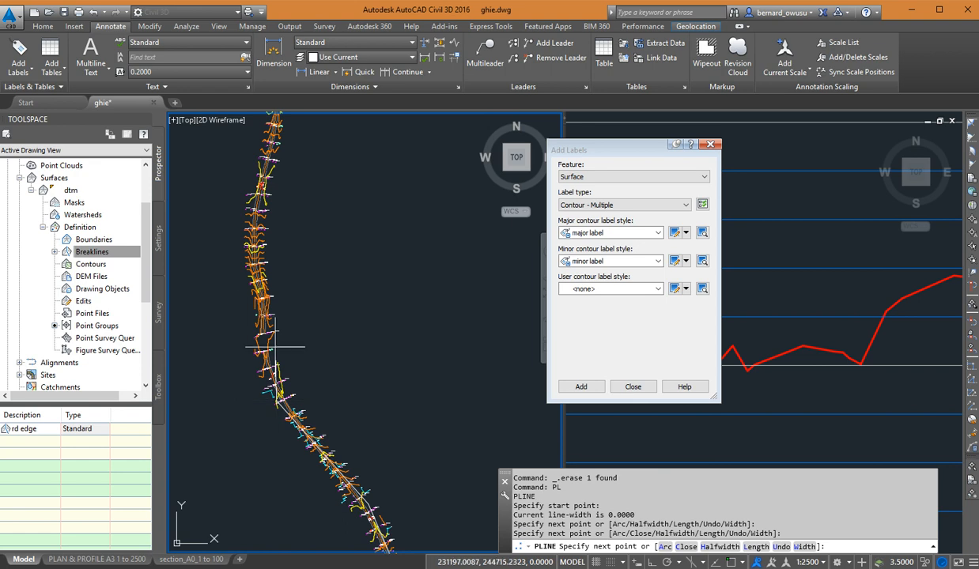
- Continue the polyline northward through the middle stretch of the road, adding vertices where the road curves
left_click(253, 252)
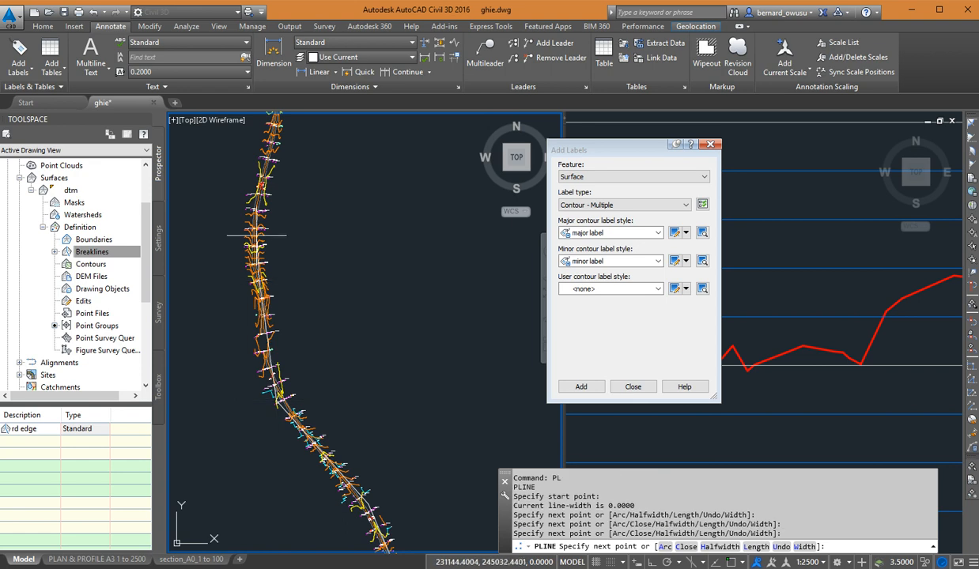
left_click(265, 207)
middle_click_drag(276, 150, 275, 271)
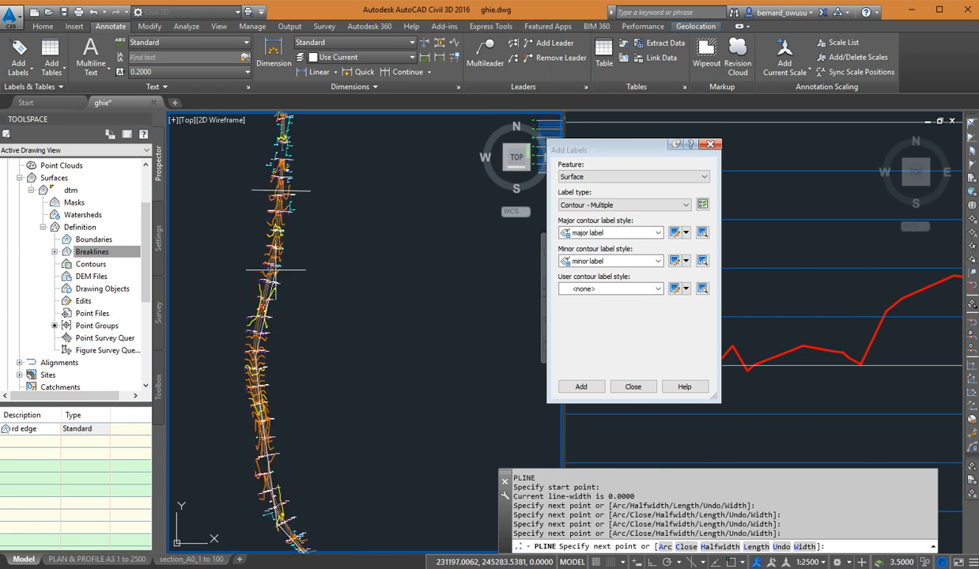
left_click(281, 233)
middle_click_drag(280, 232, 281, 465)
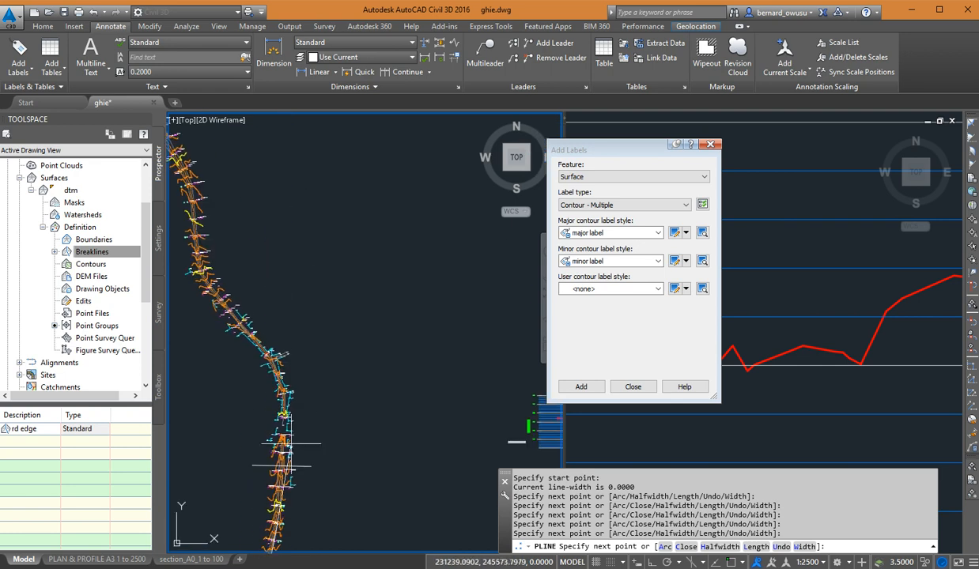
- Continue the polyline around the northern bend to the road's northern end and finish it
left_click(275, 360)
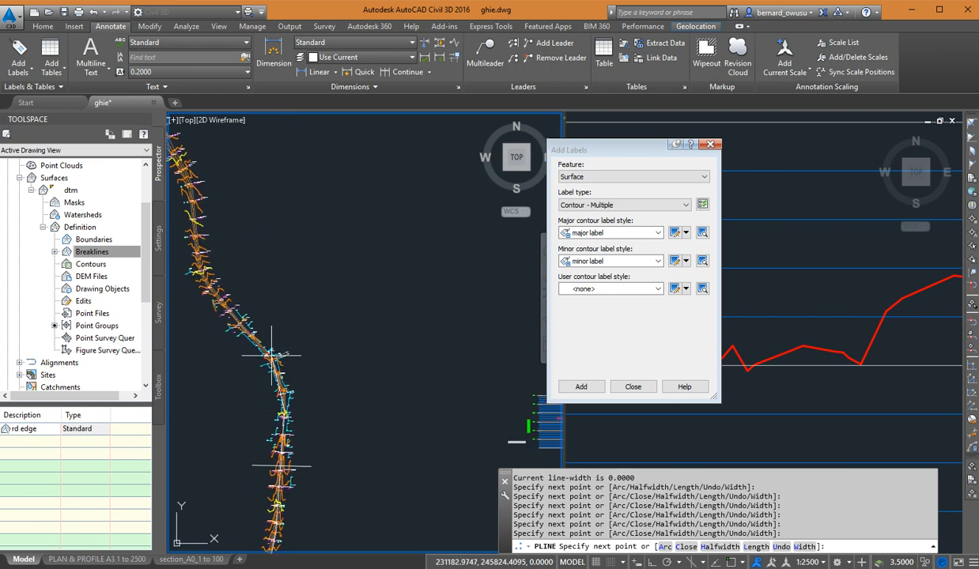
left_click(254, 336)
middle_click_drag(204, 276, 248, 425)
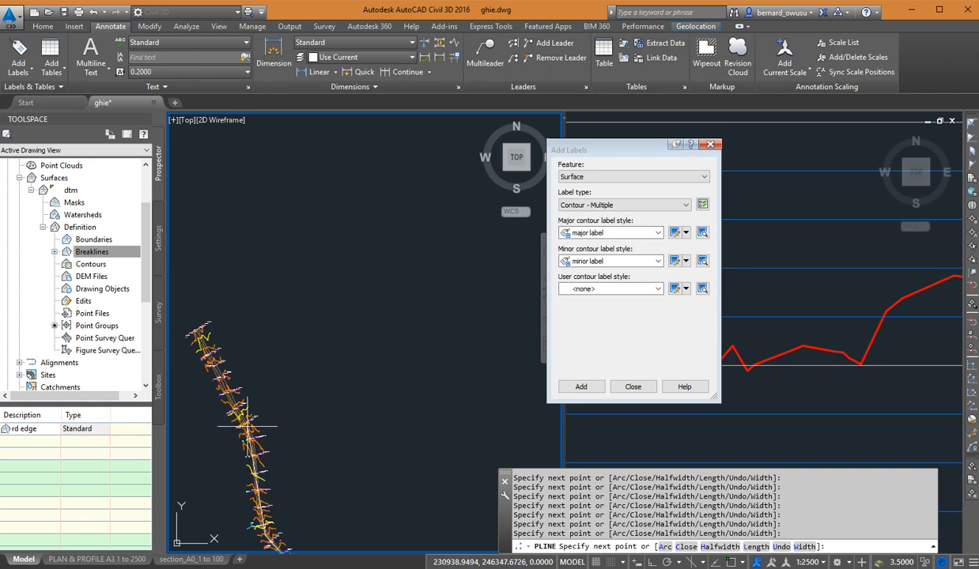
right_click(197, 320)
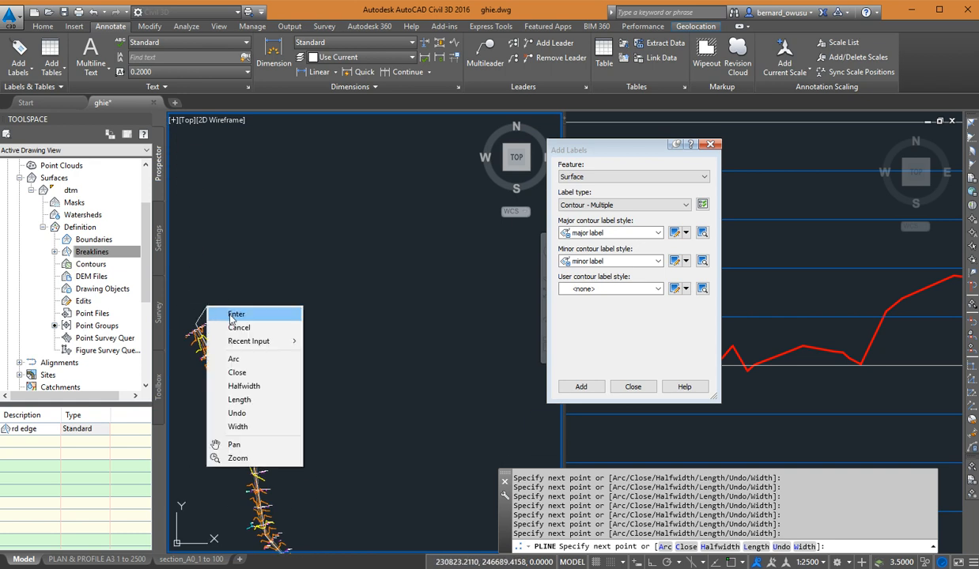
left_click(226, 311)
middle_click_drag(339, 504, 337, 265)
scroll(337, 264, "down", 1)
scroll(374, 527, "up", 5)
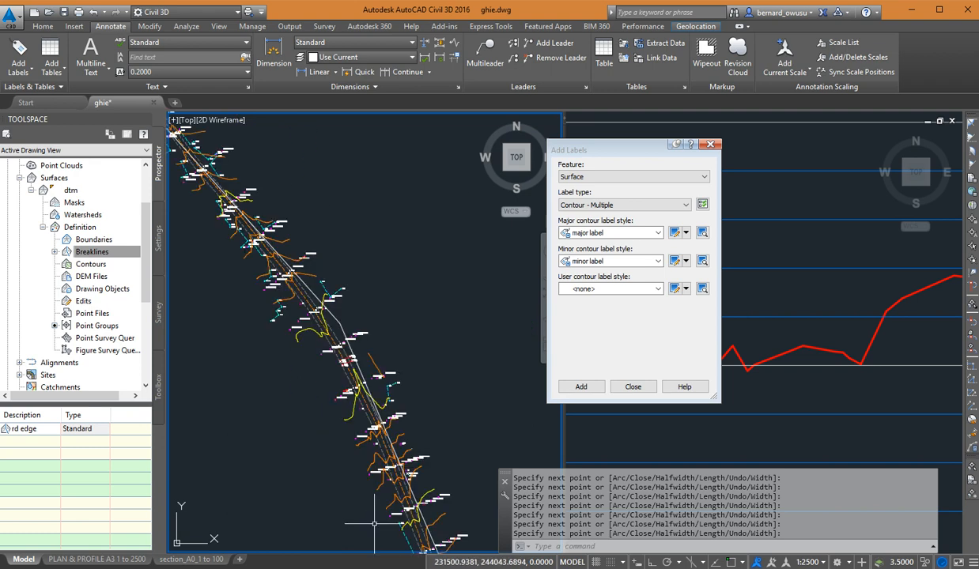
middle_click_drag(430, 466, 451, 433)
scroll(449, 431, "down", 4)
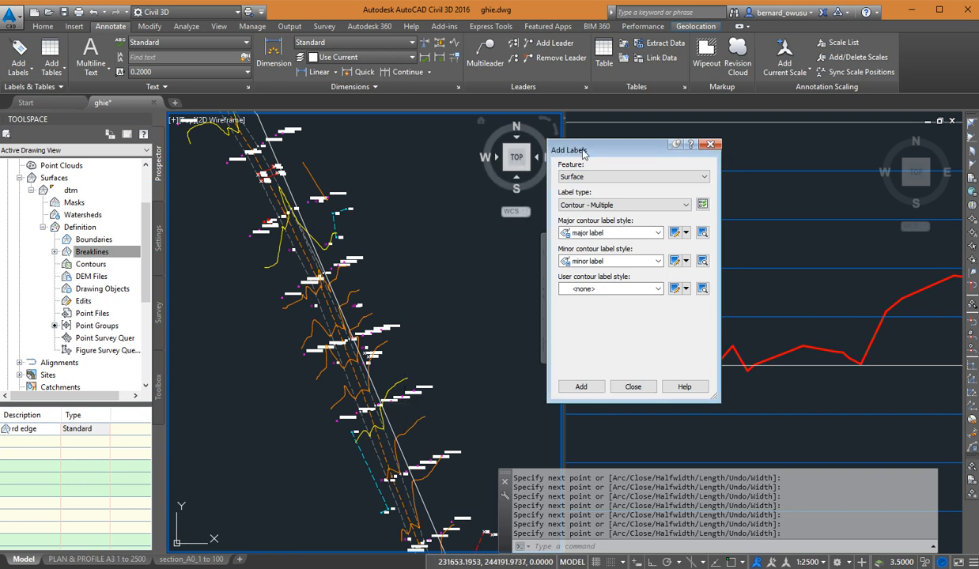
left_click(582, 385)
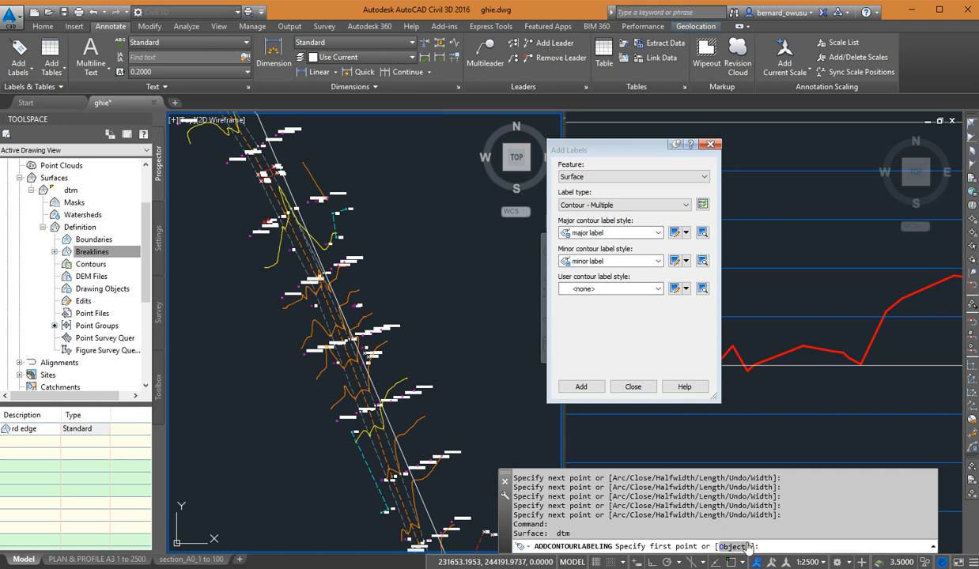
left_click(746, 547)
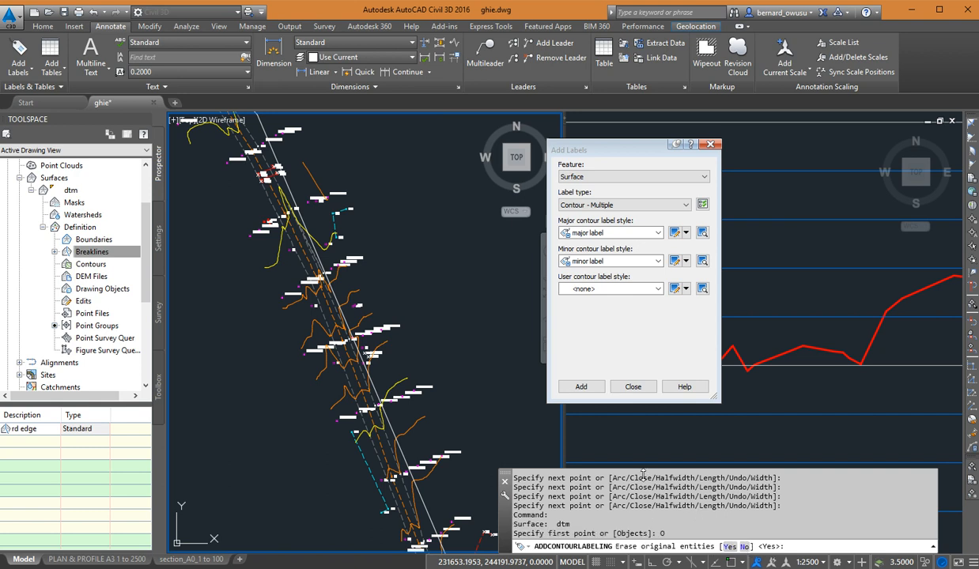
middle_click_drag(528, 419, 469, 394)
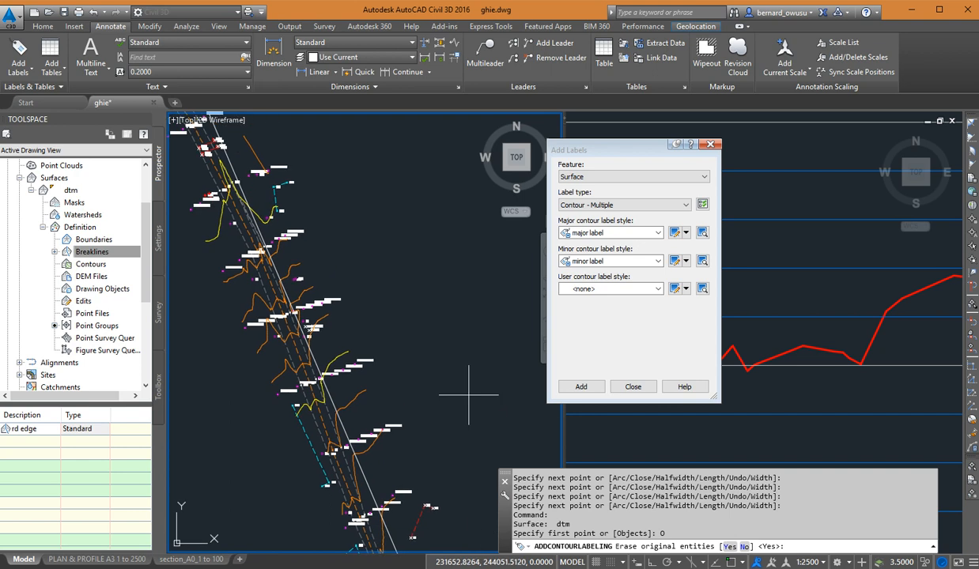
key("Escape")
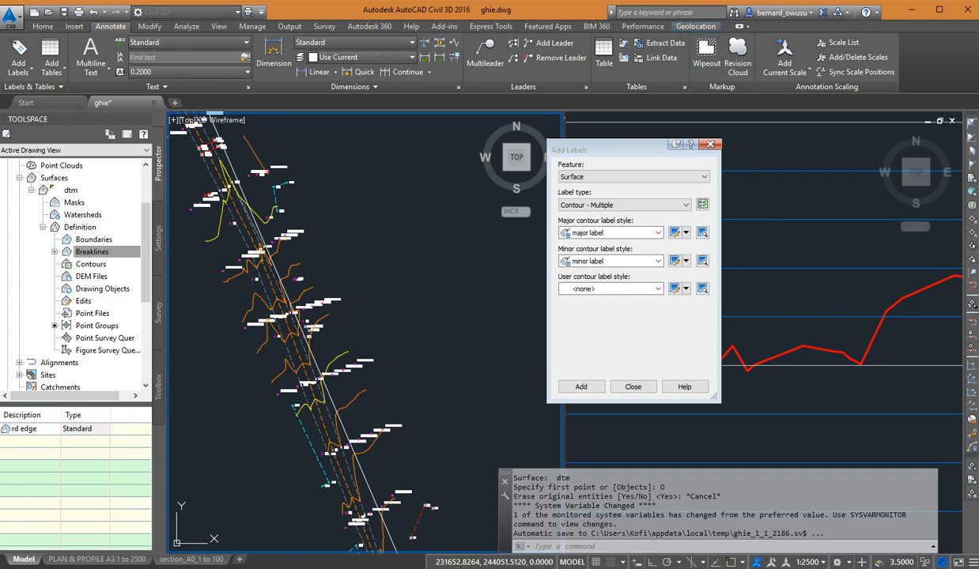
left_click_drag(623, 152, 653, 163)
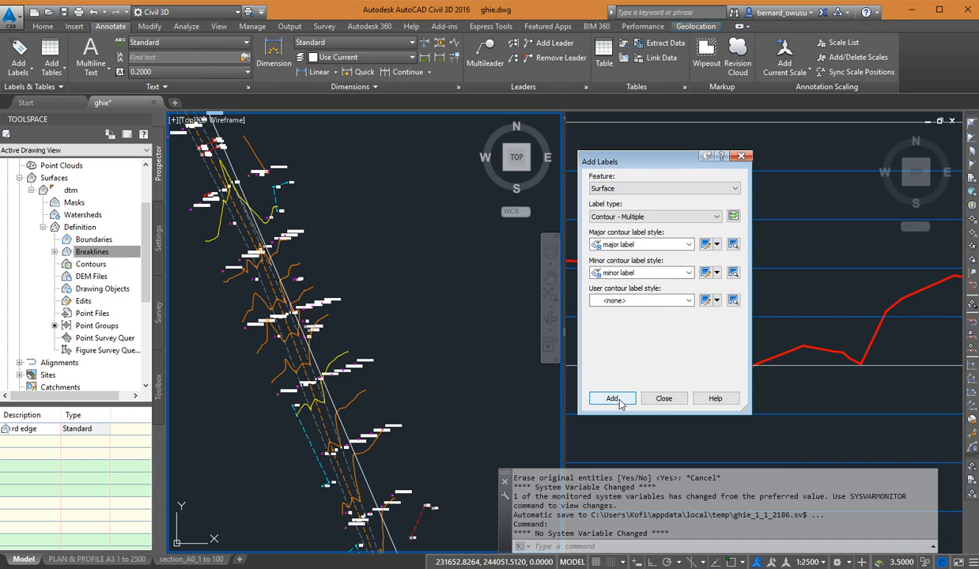
- Label the dtm surface contours along the road polyline using Contour - Multiple with the Objects option, erasing the original polyline, and close the labelling dialog
left_click(620, 401)
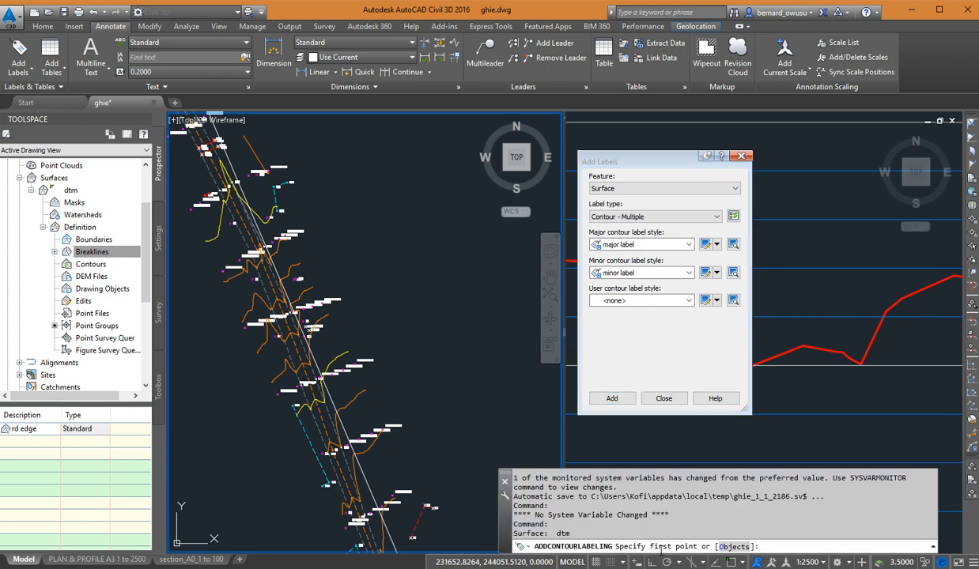
left_click(734, 546)
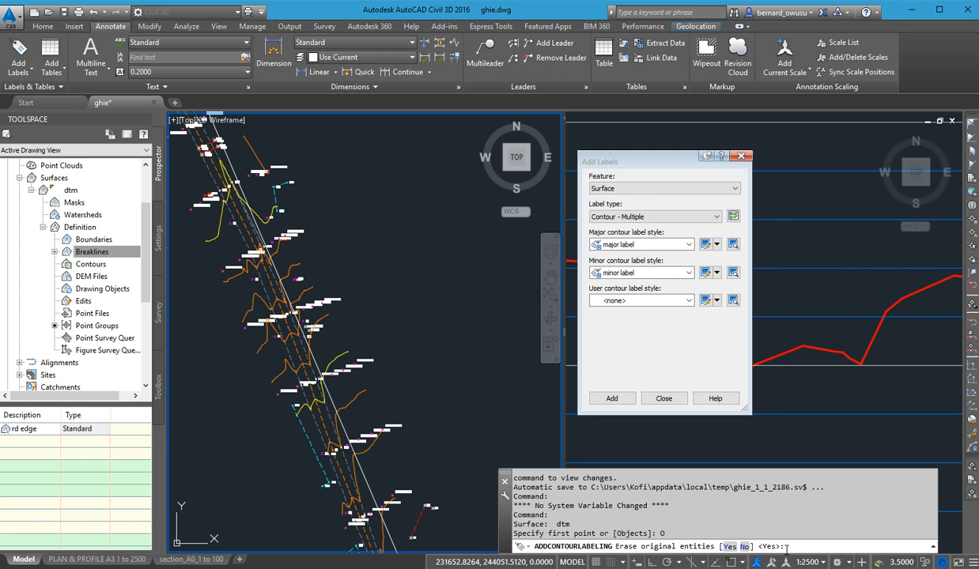
key("Return")
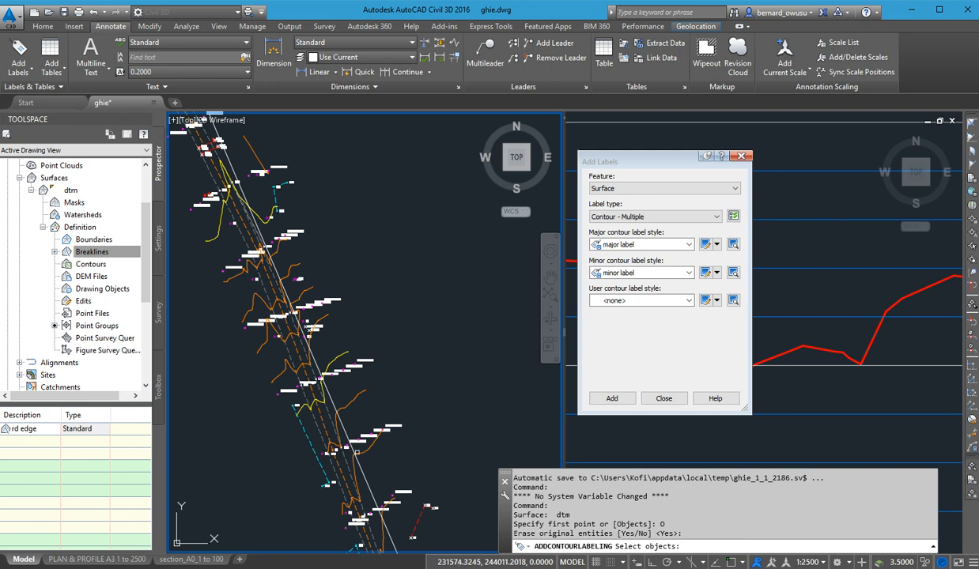
middle_click_drag(357, 461, 390, 379)
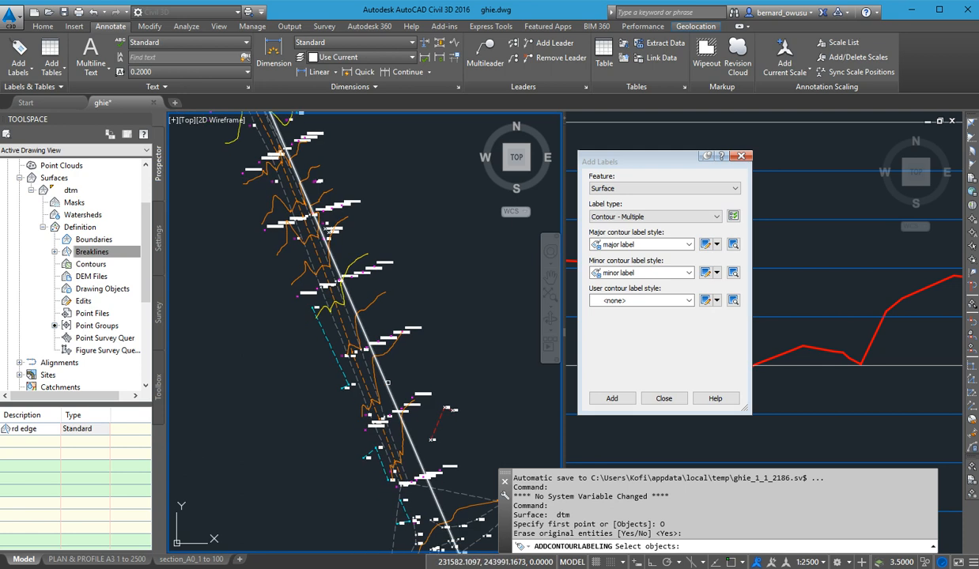
left_click(392, 361)
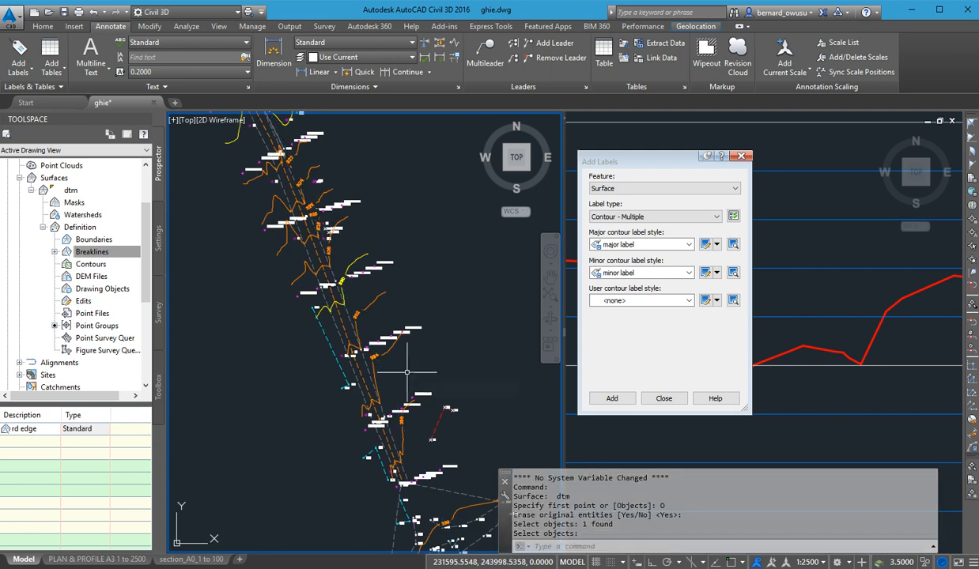
middle_click_drag(409, 348, 418, 294)
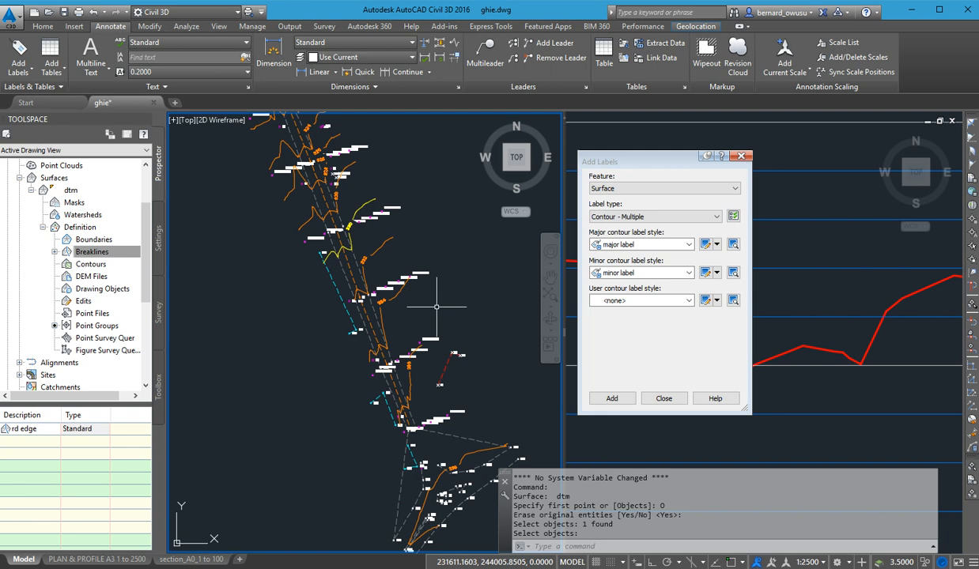
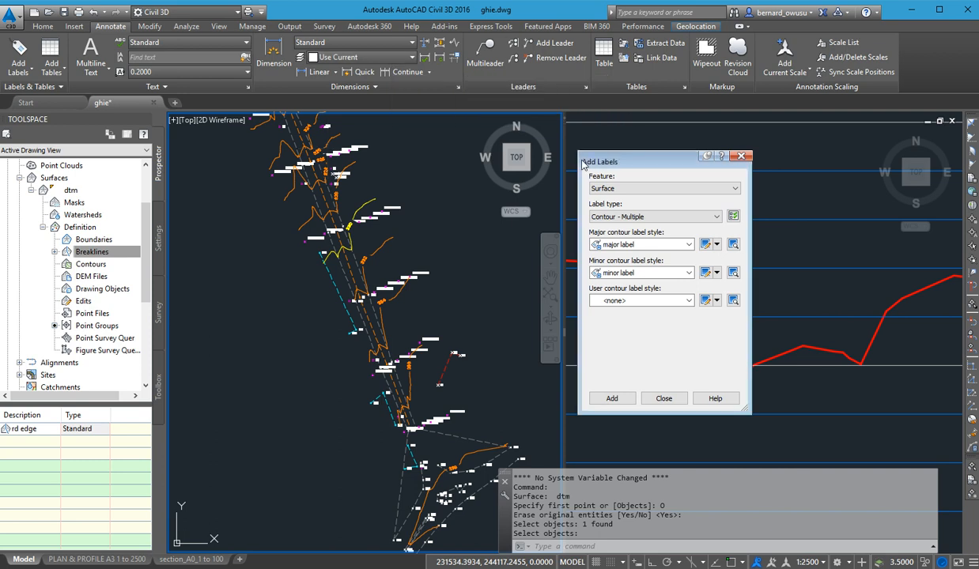
left_click(664, 398)
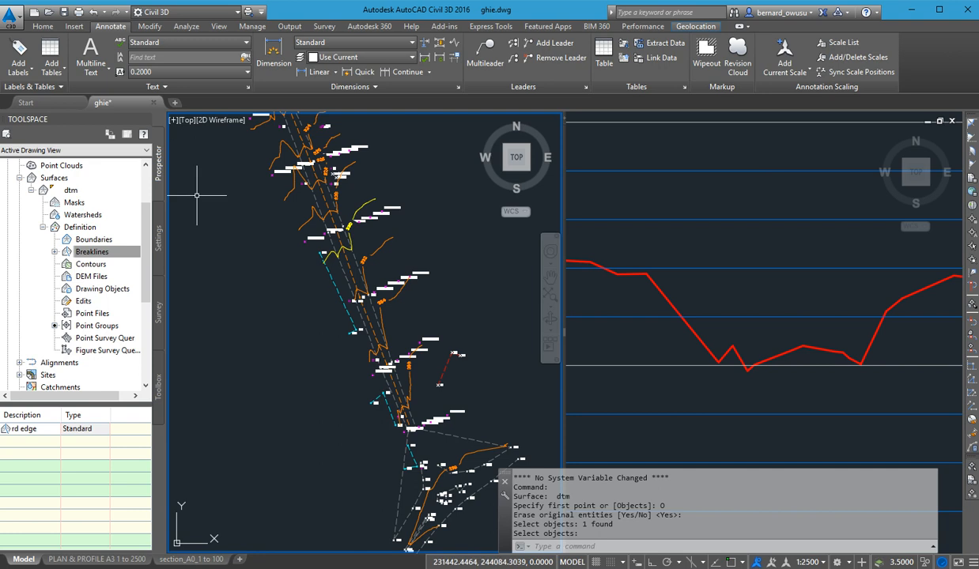
middle_click_drag(318, 251, 294, 243)
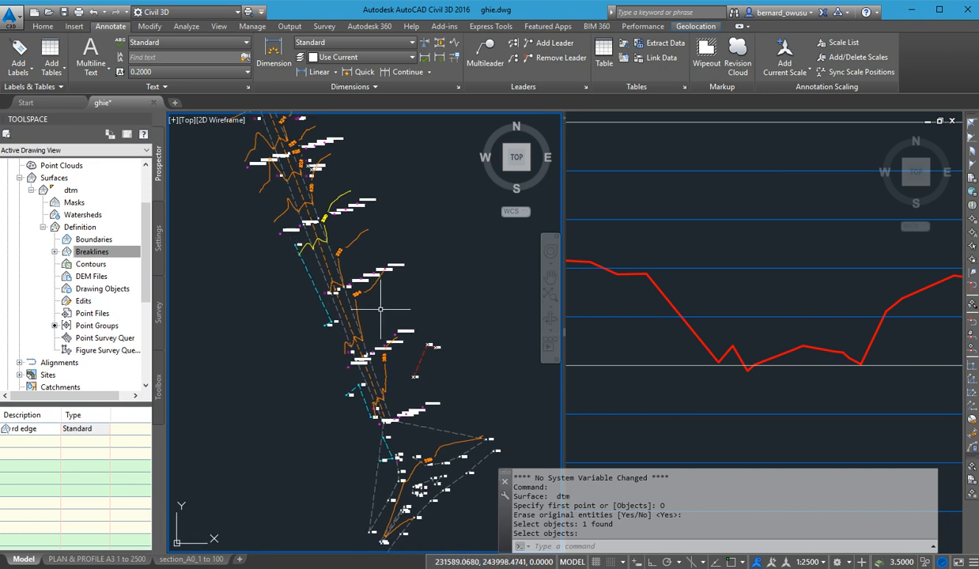
middle_click_drag(381, 310, 334, 299)
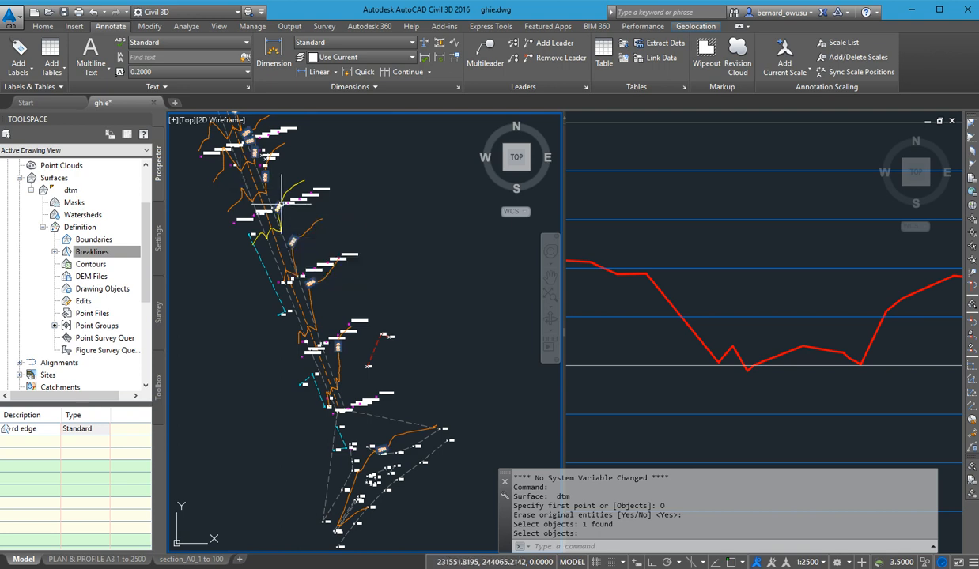
- Create a new drawing and review the import events and networks of the GHIE survey database
left_click(175, 103)
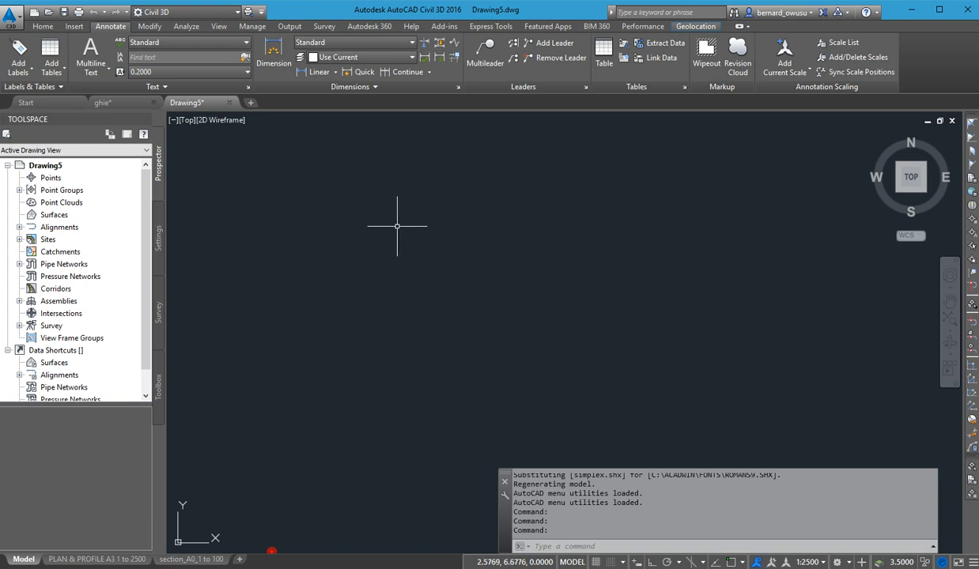
left_click(160, 313)
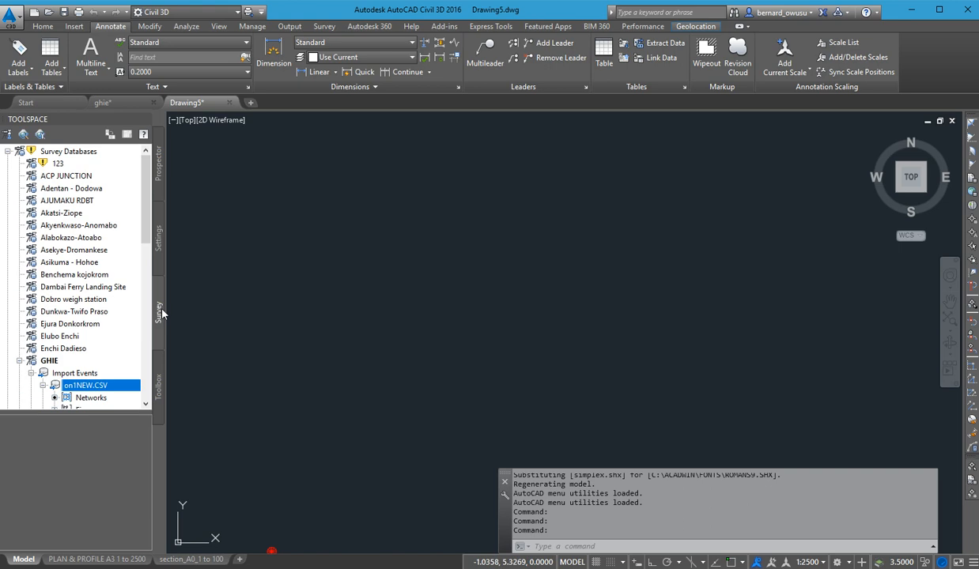
scroll(104, 328, "down", 3)
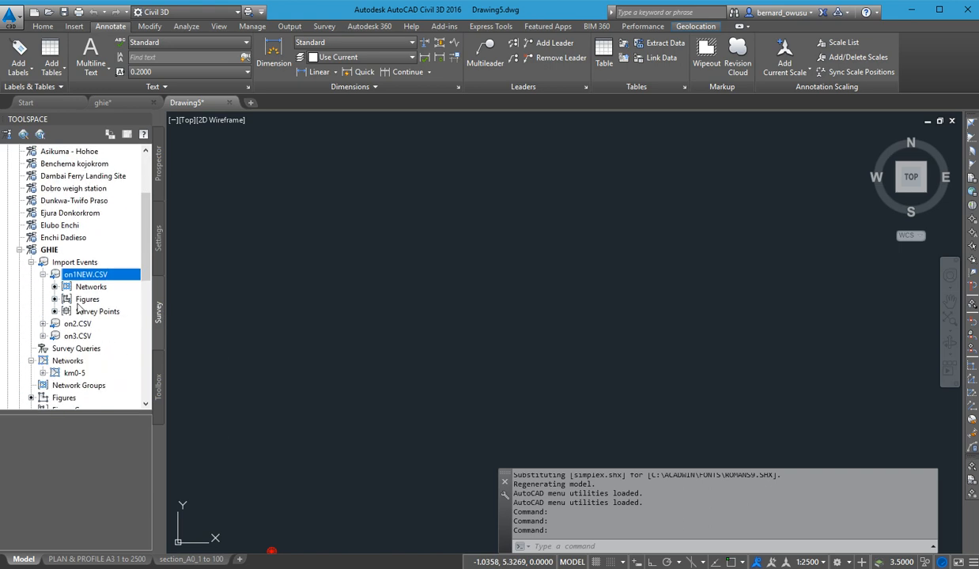
mouse_move(90, 277)
scroll(73, 242, "up", 3)
scroll(85, 303, "down", 3)
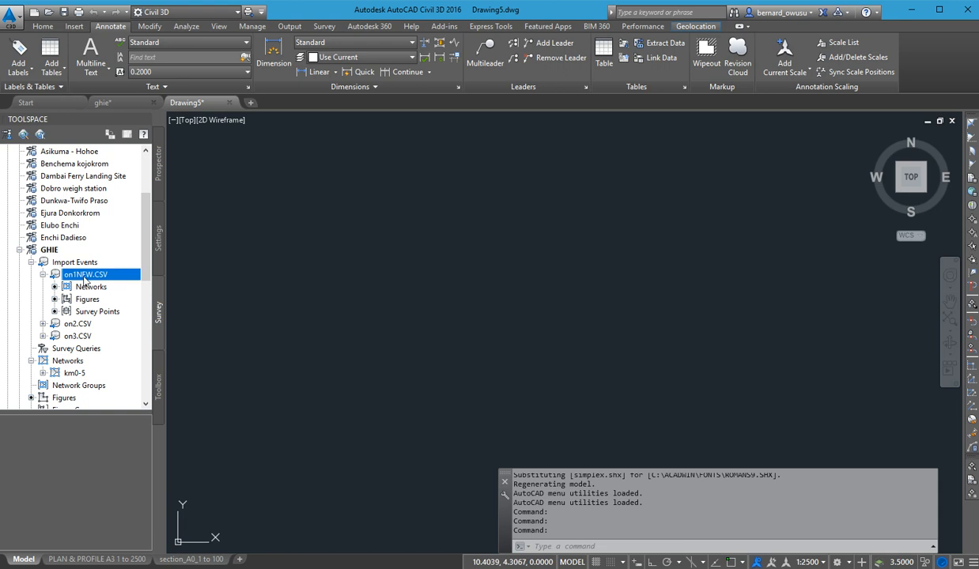
scroll(83, 279, "up", 3)
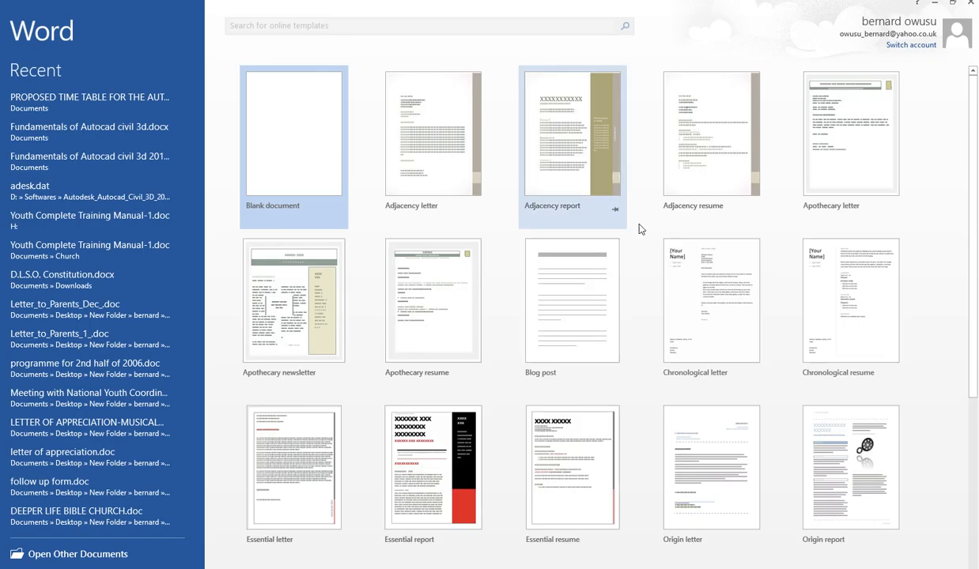
- In Word, start a blank document and list NEW FILE, SURVEY DATABASE, NETWORK and IMPORT POINT FILE on separate lines
left_click(305, 164)
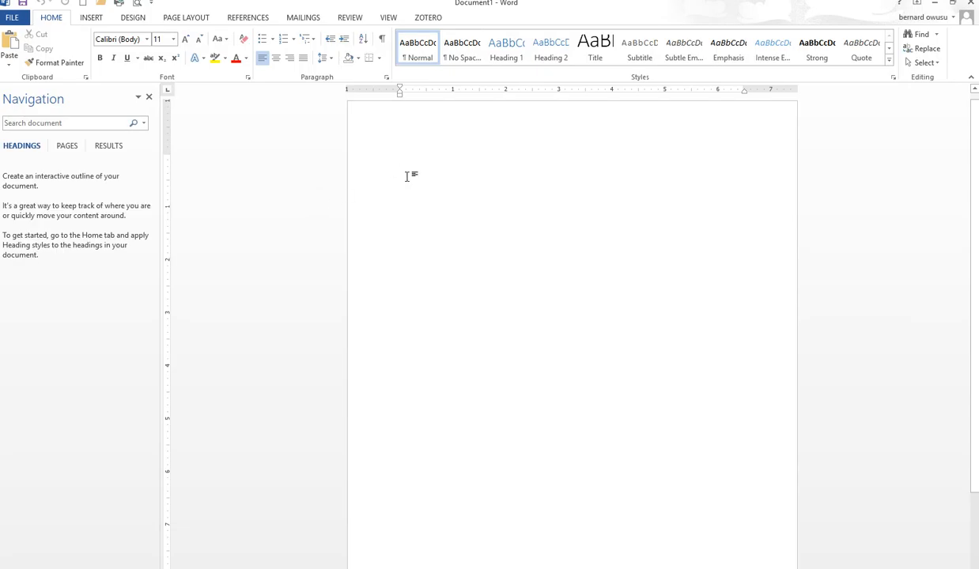
type("NEW")
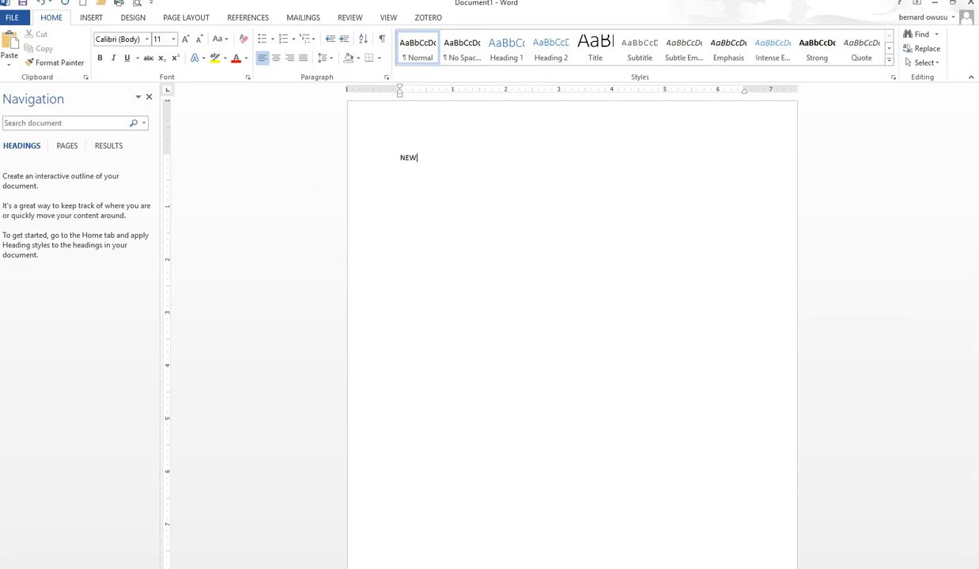
type(" FILE")
key("Return")
type("SURVEY DATABASE")
key("Return")
type("NETWORK")
key("Return")
type("IMPORT POINT FILE")
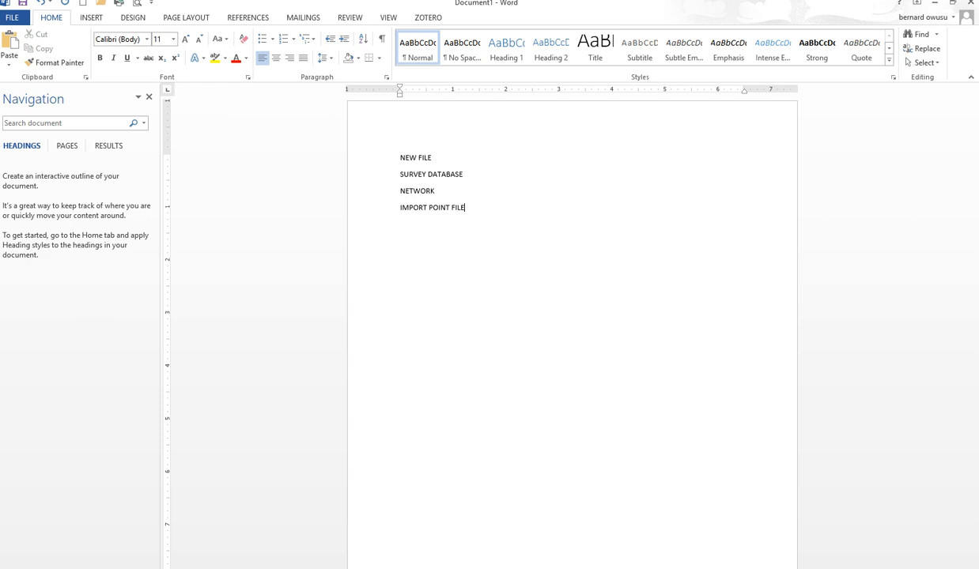
key("Return")
- Insert the line SURVEY TAB above NEW FILE
left_click(402, 163)
key("Return")
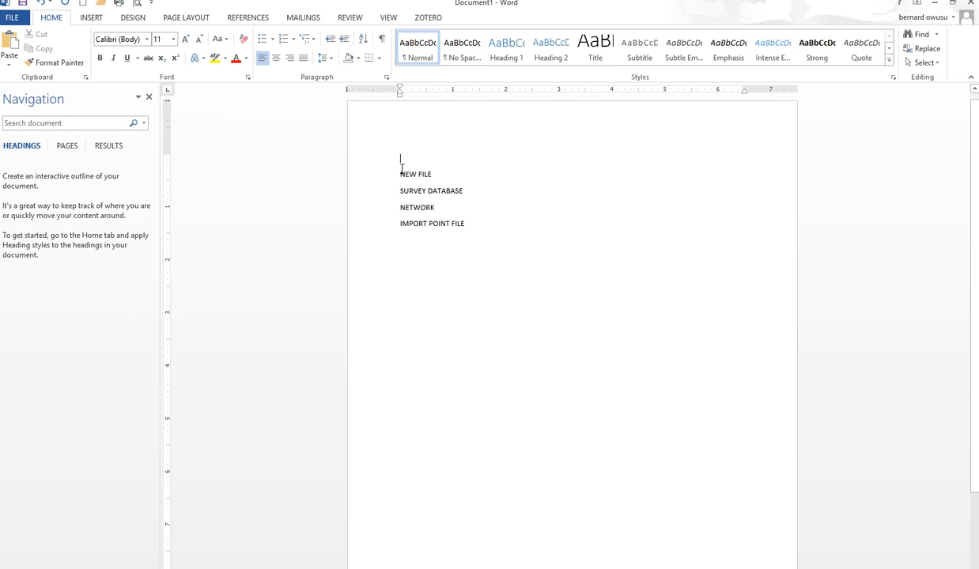
type("SURVEY TAT")
key("BackSpace")
type("B")
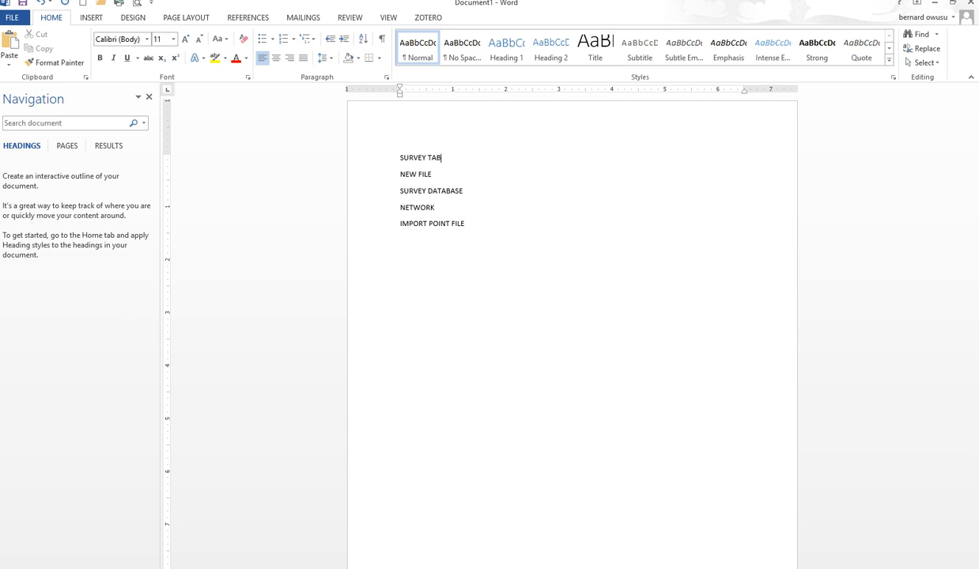
- Below IMPORT POINT FILE, add the lines PROSPECTOR TAB, POINT and CREATE NEW POINT GROUP
left_click(413, 238)
left_click(403, 244)
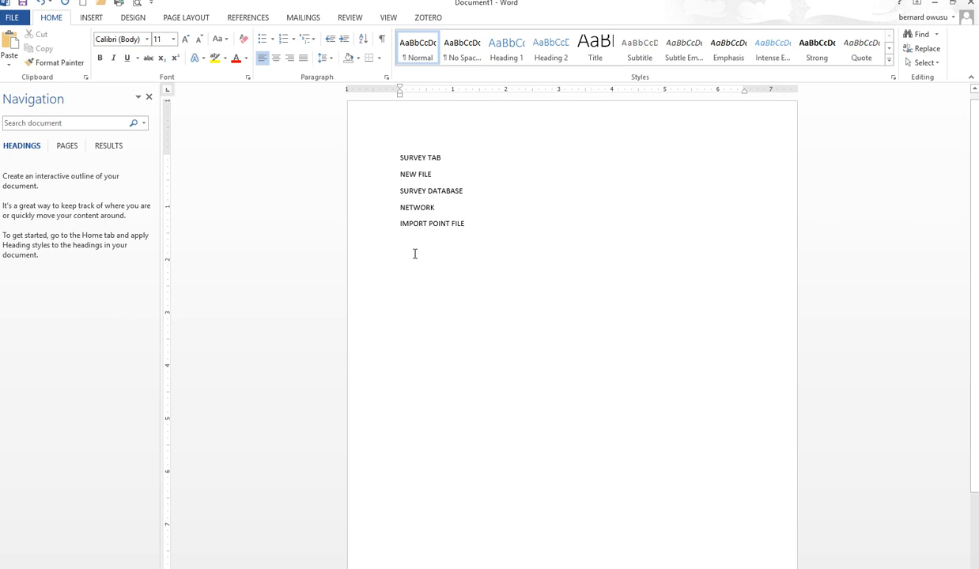
type("PROSP")
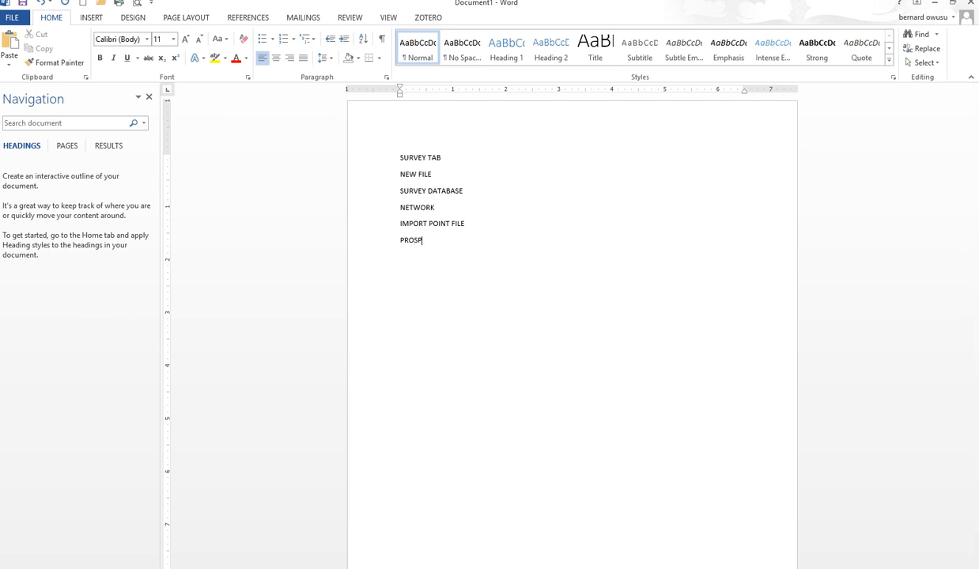
type("ECTOR TAB")
key("Return")
type("POINT")
type("CREAT")
type(" E NEW")
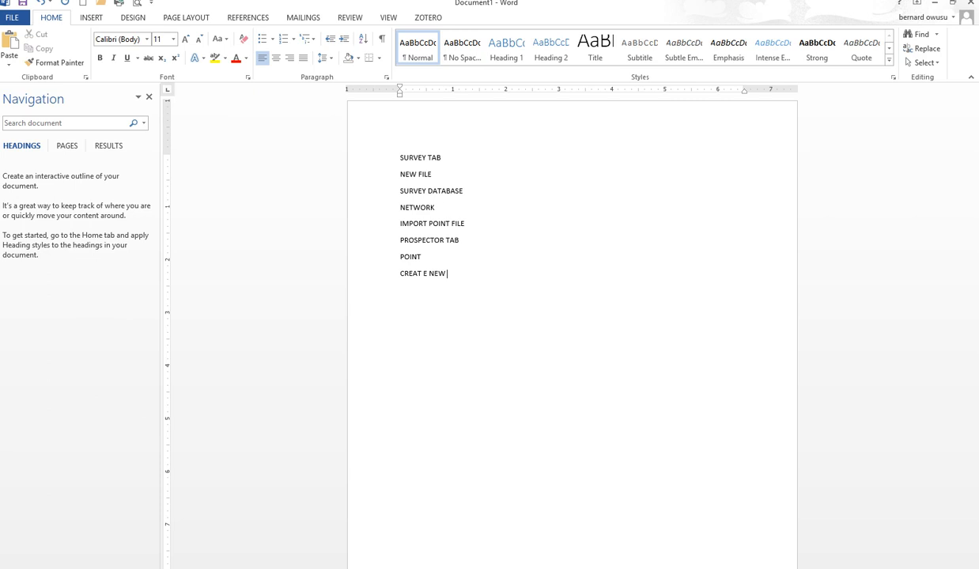
key("BackSpace")
key("BackSpace")
key("BackSpace")
key("BackSpace")
key("BackSpace")
key("BackSpace")
type("E NEW POINT GROUP")
- Continue the list with the lines SURFACE, DEFINITION and POINT GROUP
key("Return")
type("SURFACE")
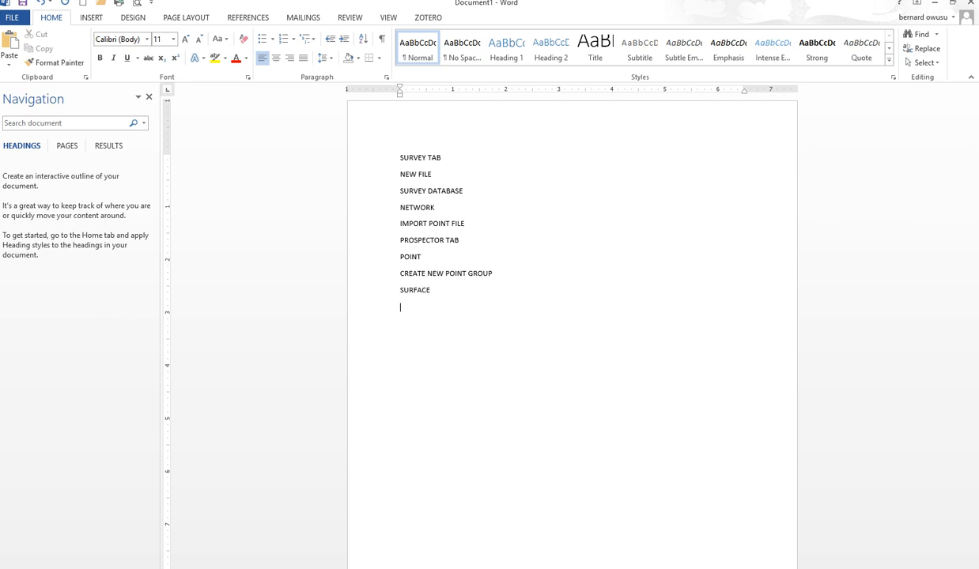
key("Return")
type("DEFINITION")
type("POINT ")
type("GROUP")
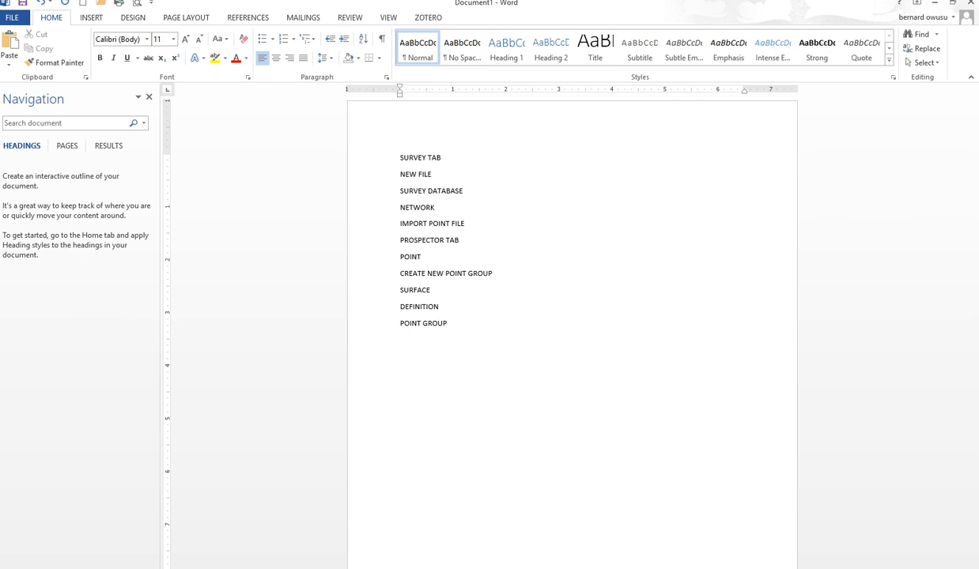
- Add the lines BREAKLINE and ANNOTATE SURFACE at the end of the list
key("Return")
type("BREAKLINE")
key("Return")
type("LABEL CO")
key("BackSpace")
key("BackSpace")
key("BackSpace")
key("BackSpace")
key("BackSpace")
type("A")
key("BackSpace")
type("ANNOTATE")
type("SURFACE")
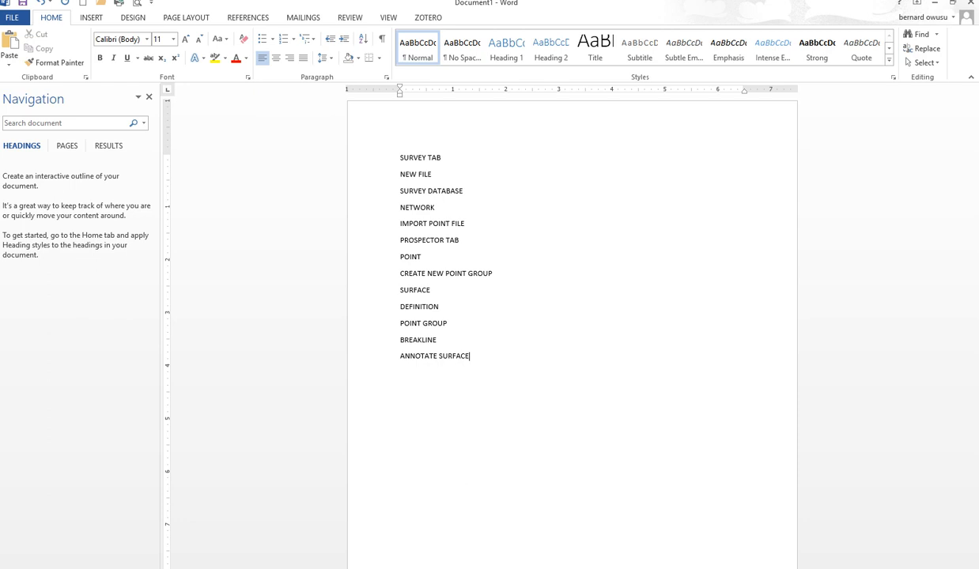
key("alt+o")
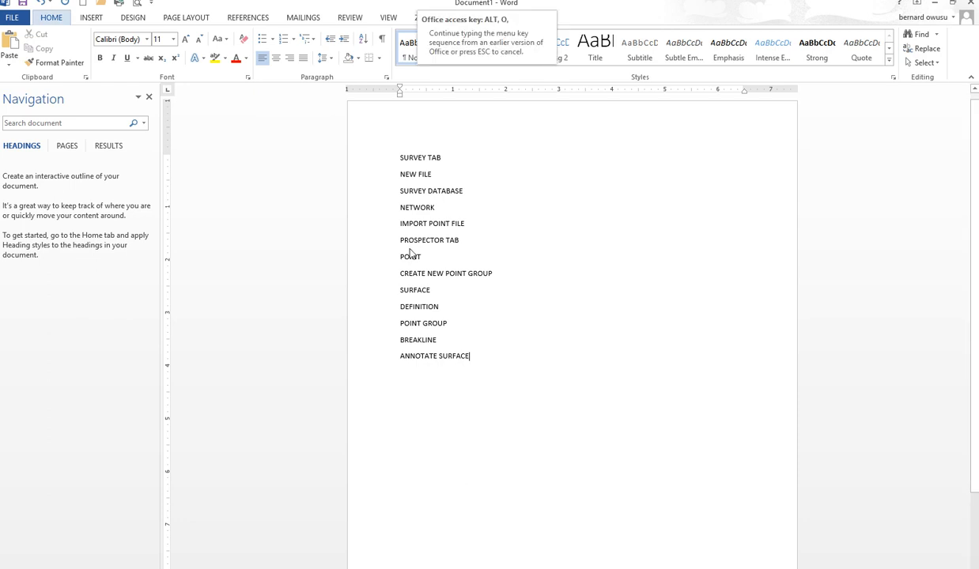
key("n")
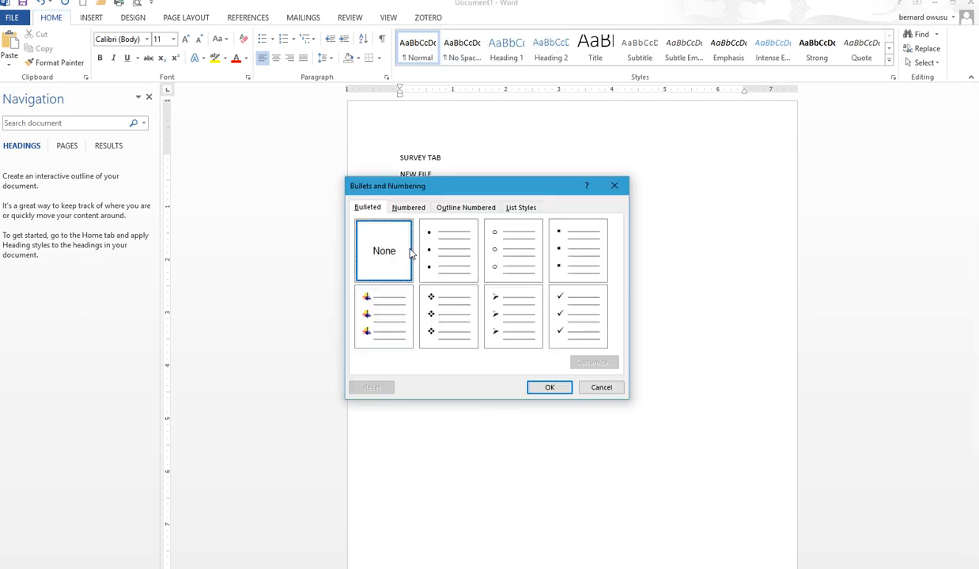
left_click(611, 187)
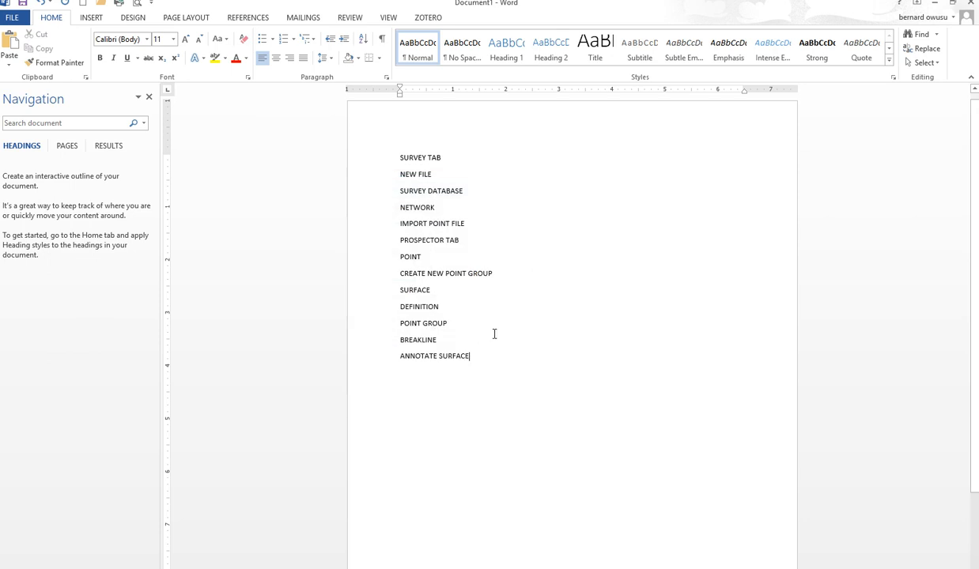
- Append CONTOUR to the ANNOTATE SURFACE line and add END as the final line
type("C")
type("ONTOUR")
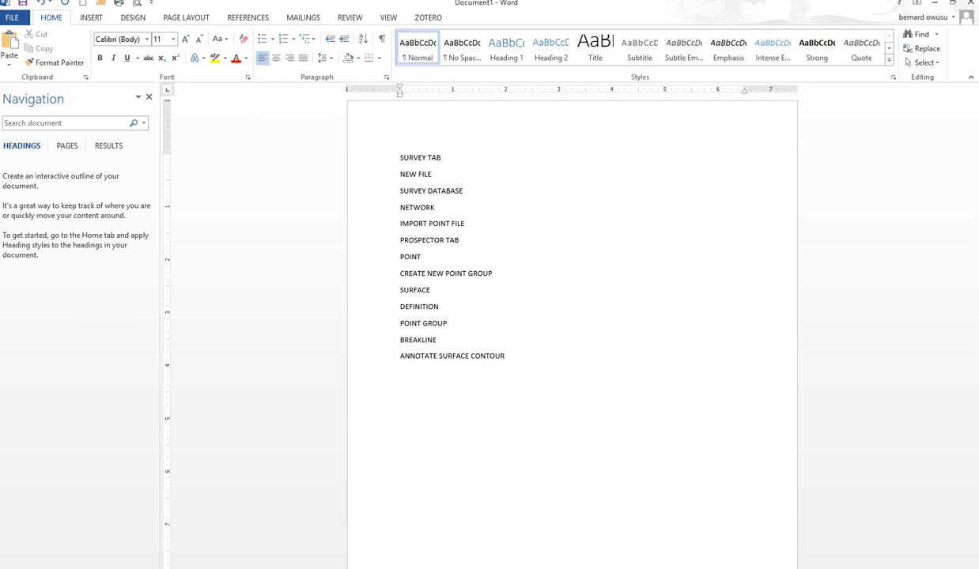
key("Return")
type("END")
- Make the CREATE NEW POINT GROUP and SURVEY TAB lines bold
left_click(393, 279)
key("ctrl+b")
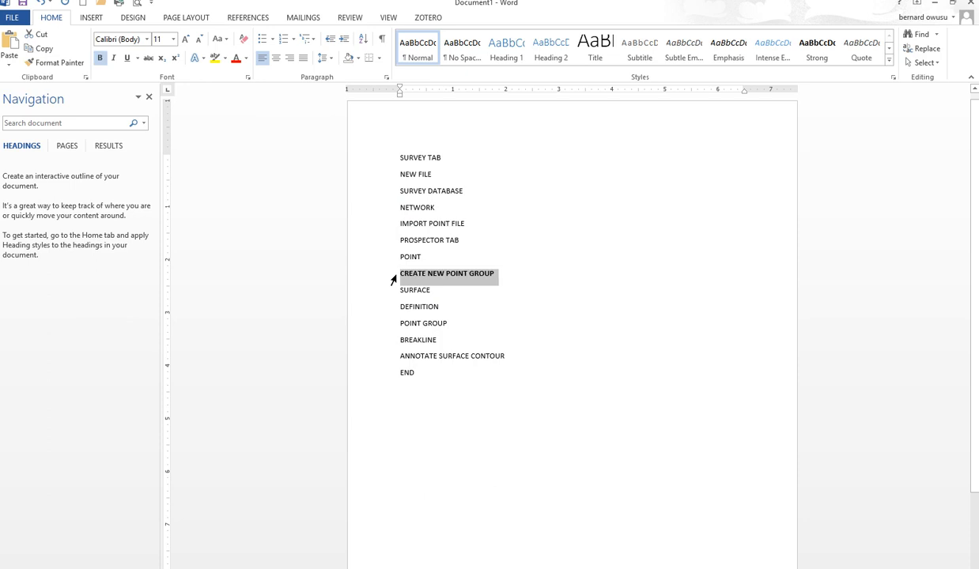
left_click(393, 165)
key("ctrl+b")
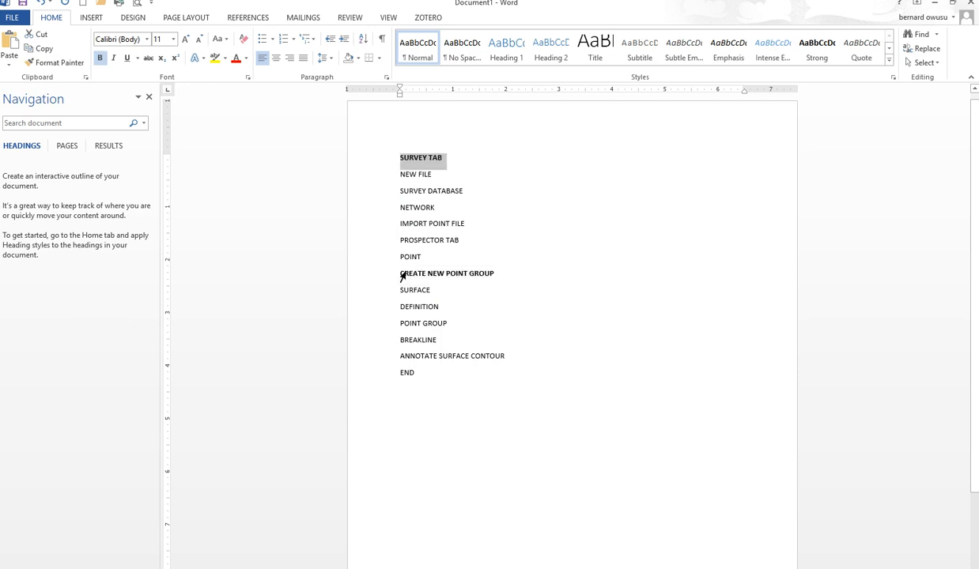
- Enlarge the text of the whole list to 22 pt and deselect it
left_click_drag(385, 370, 381, 181)
key("ctrl+shift+period")
key("ctrl+shift+period")
key("ctrl+shift+period")
key("ctrl+shift+period")
key("ctrl+shift+period")
key("ctrl+shift+period")
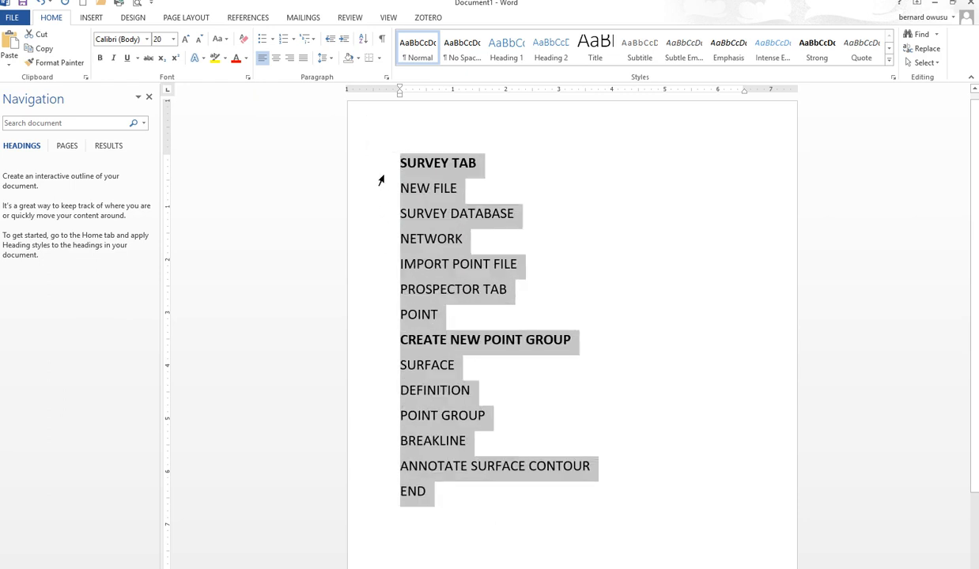
left_click(556, 266)
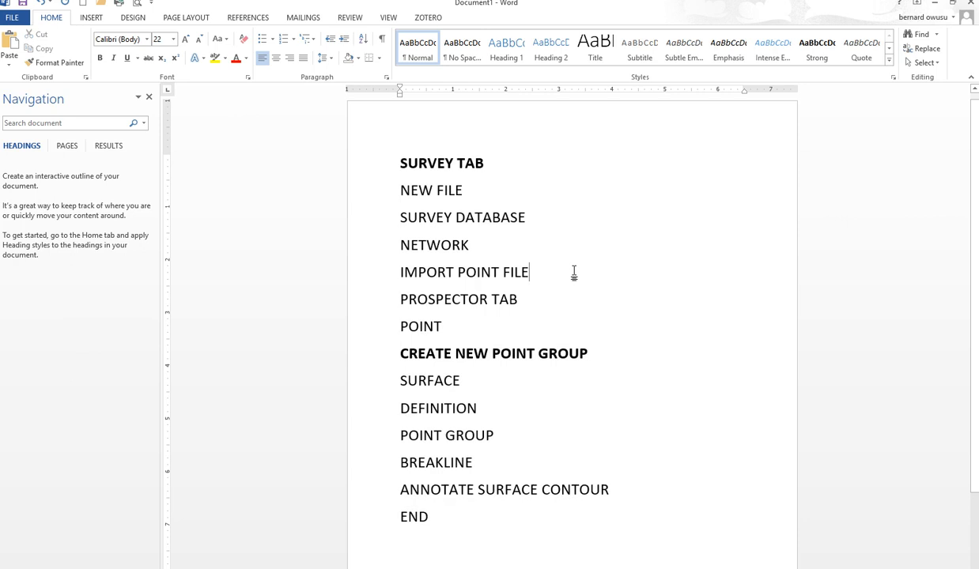
left_click(787, 288)
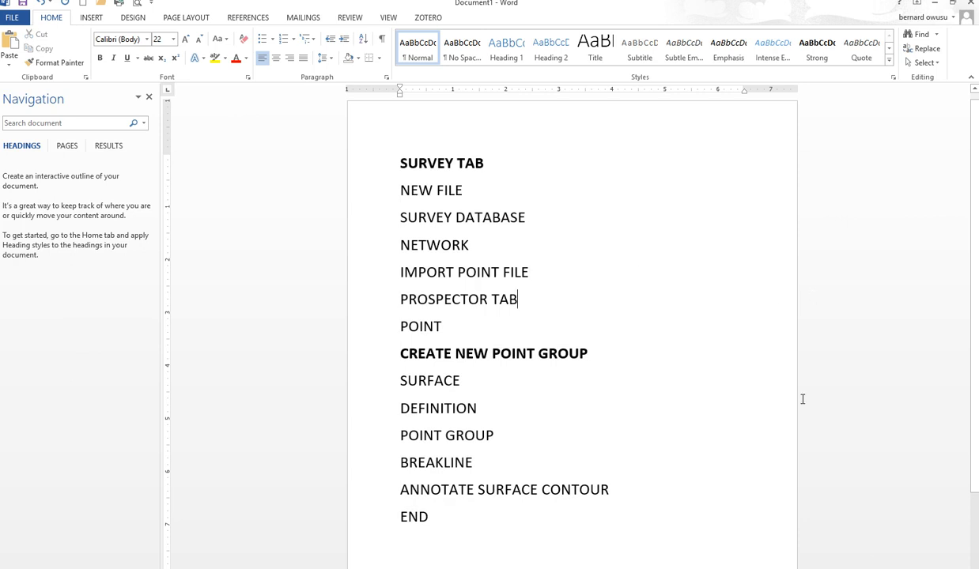